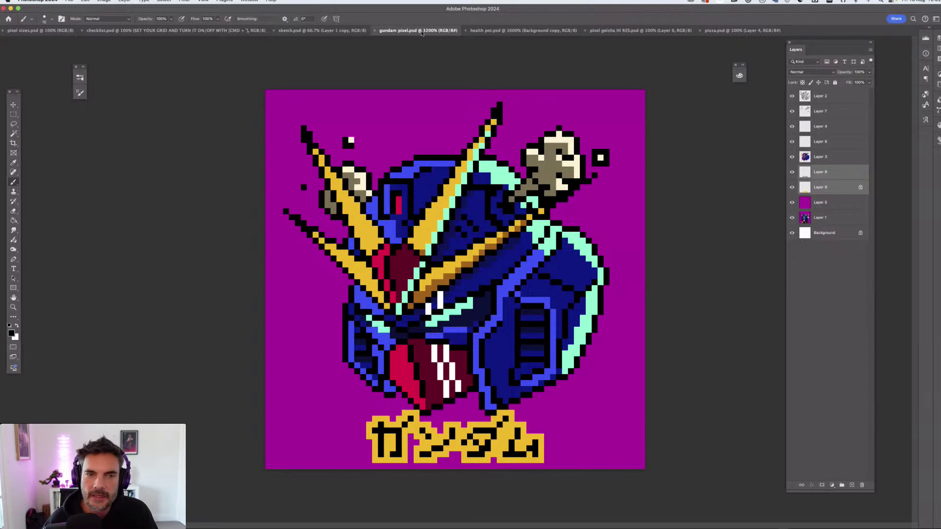
Look through the health potion, geisha, pizza and Gundam pixel art example documents
click(533, 31)
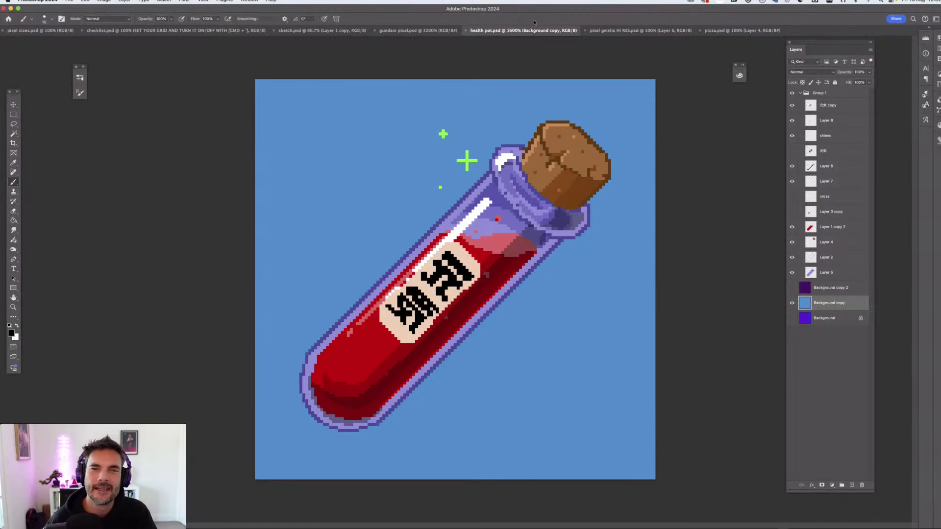
click(639, 32)
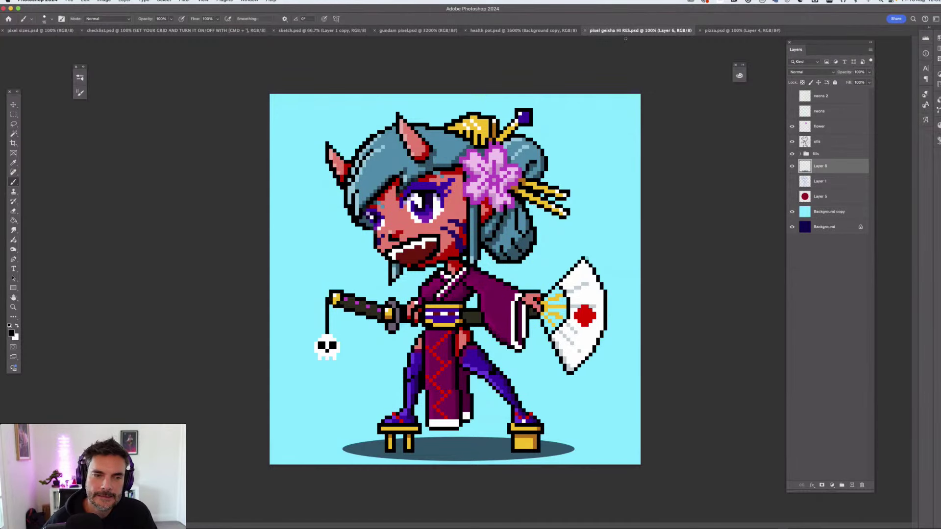
click(742, 31)
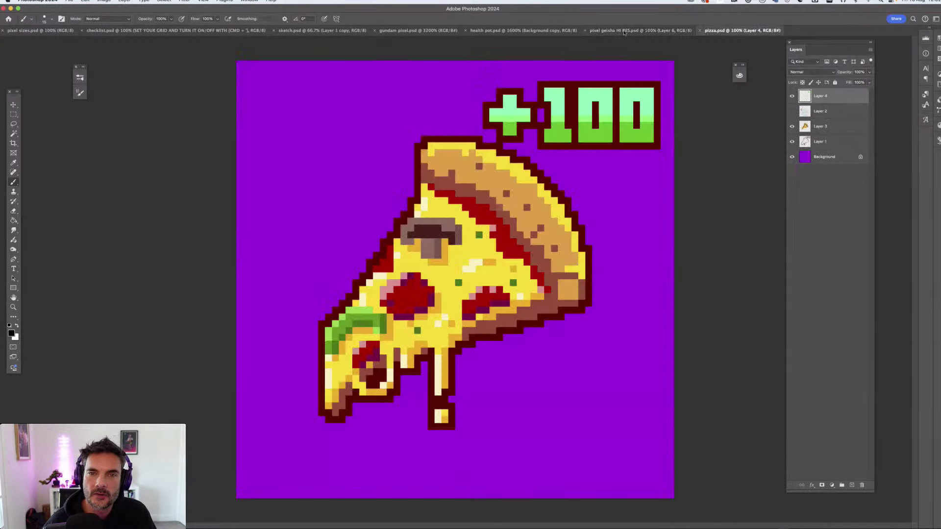
click(624, 31)
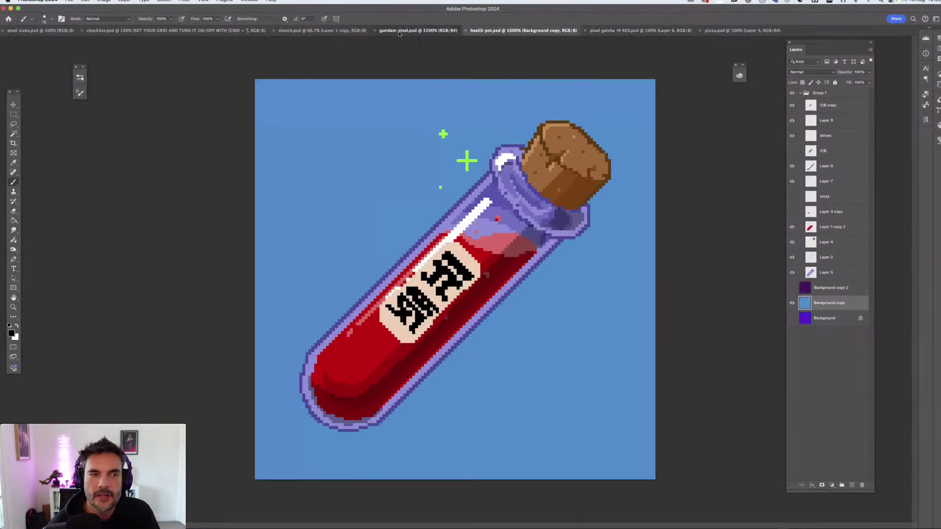
click(399, 31)
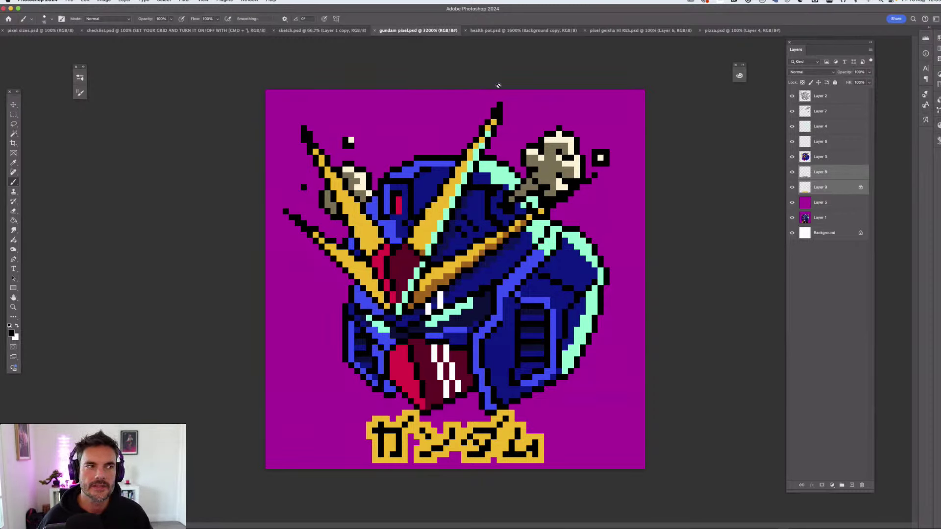
Examine the 128, 64, 32 and 16 pixel bottle sprites in the pixel sizes document at reduced and full magnification
click(41, 31)
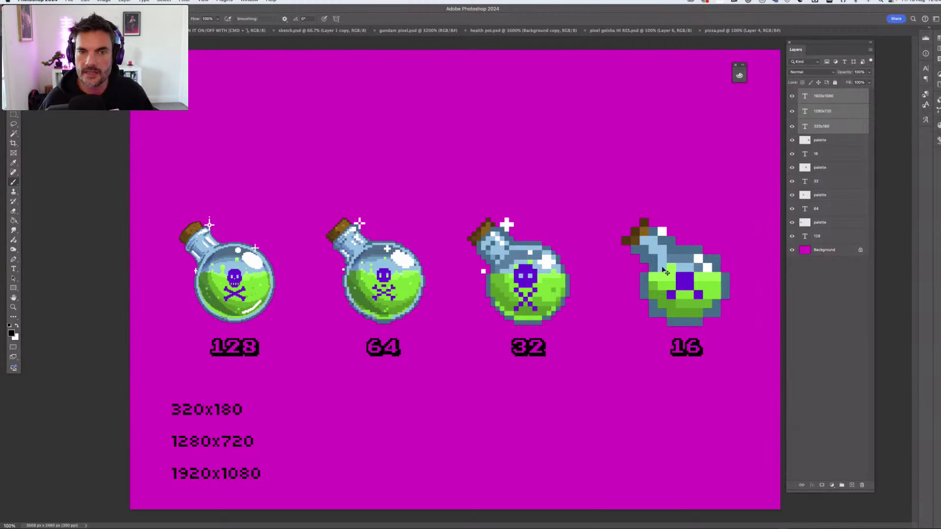
key(super+minus)
key(super+minus)
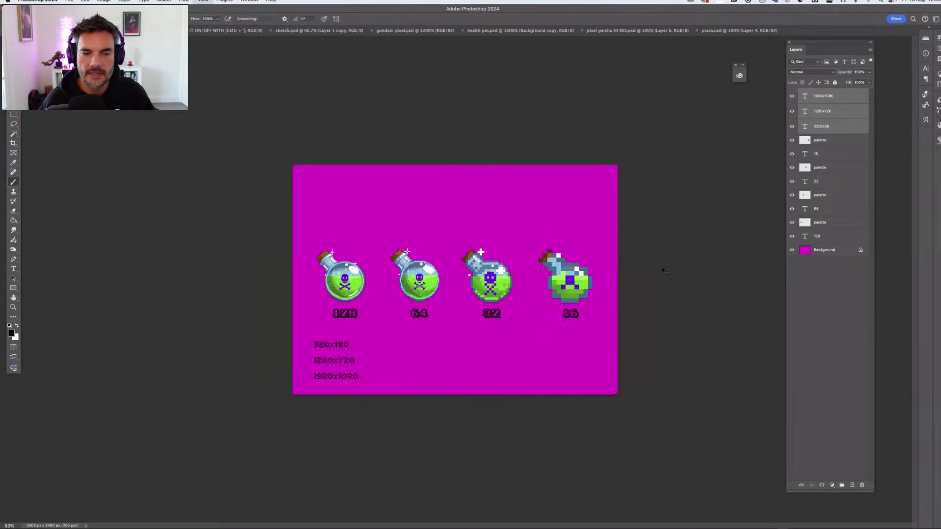
key(super+minus)
key(super+minus)
key(super+minus)
key(super+minus)
key(super+minus)
key(super+minus)
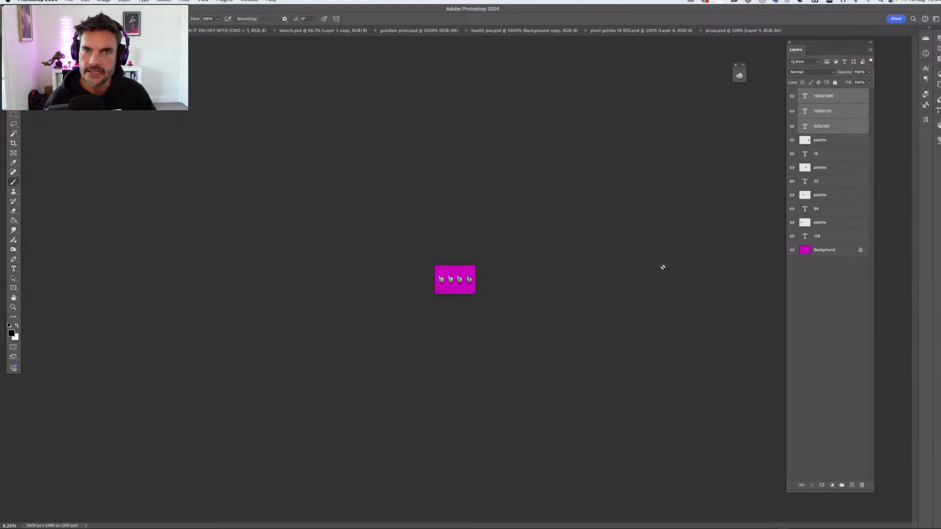
key(super+equal)
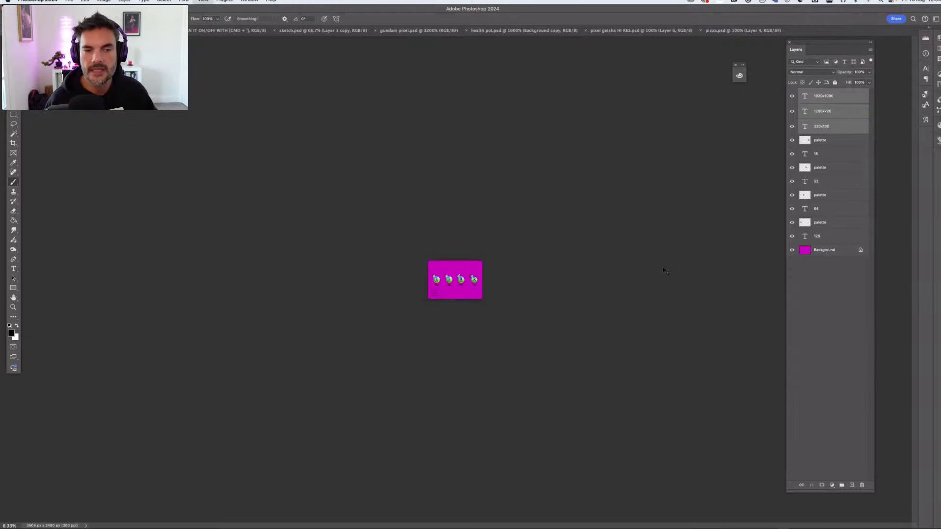
key(super+equal)
key(super+equal)
key(super+equal)
key(super+equal)
key(super+equal)
key(super+equal)
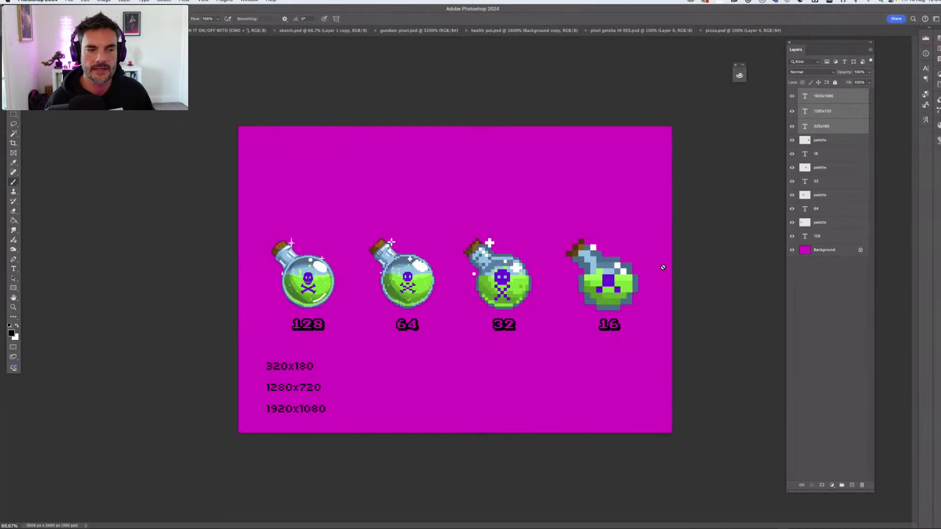
key(super+equal)
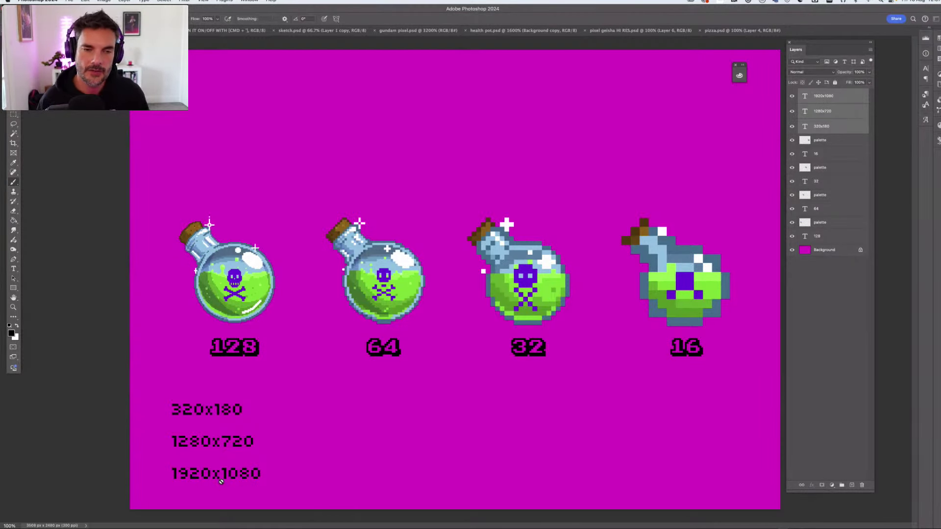
Start a new document measured in pixels, with a width of 320 and a height of 180
key(super+n)
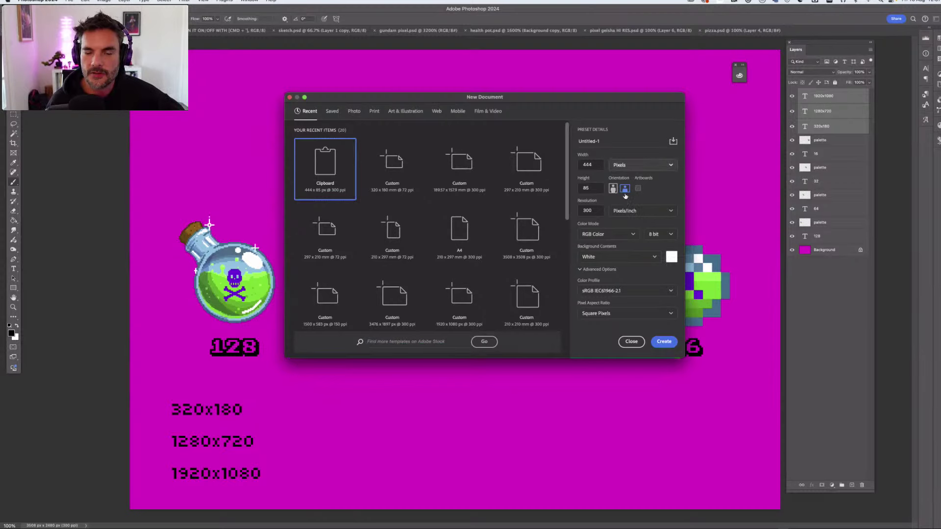
click(625, 167)
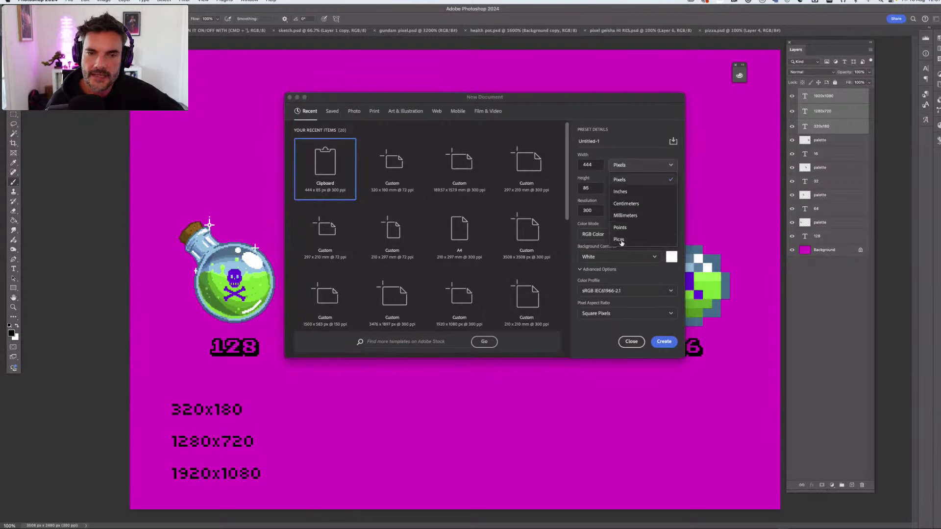
click(632, 168)
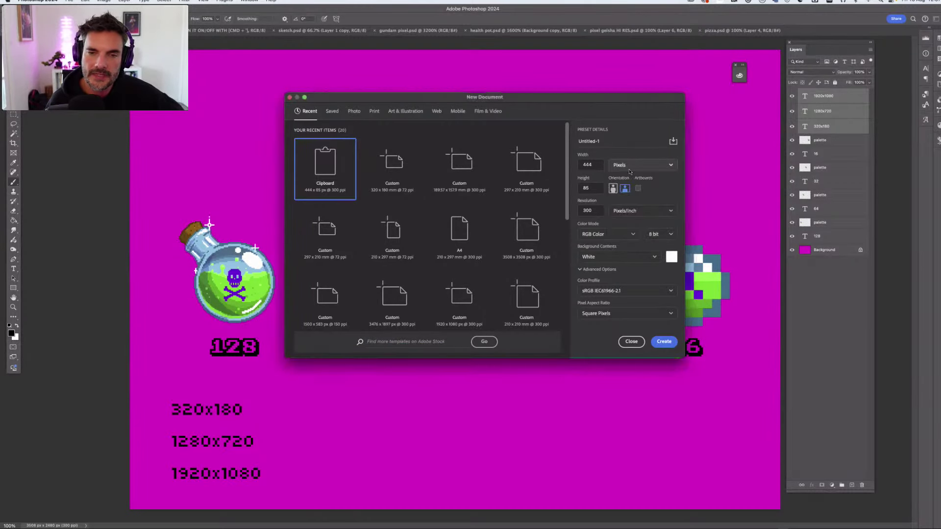
click(626, 165)
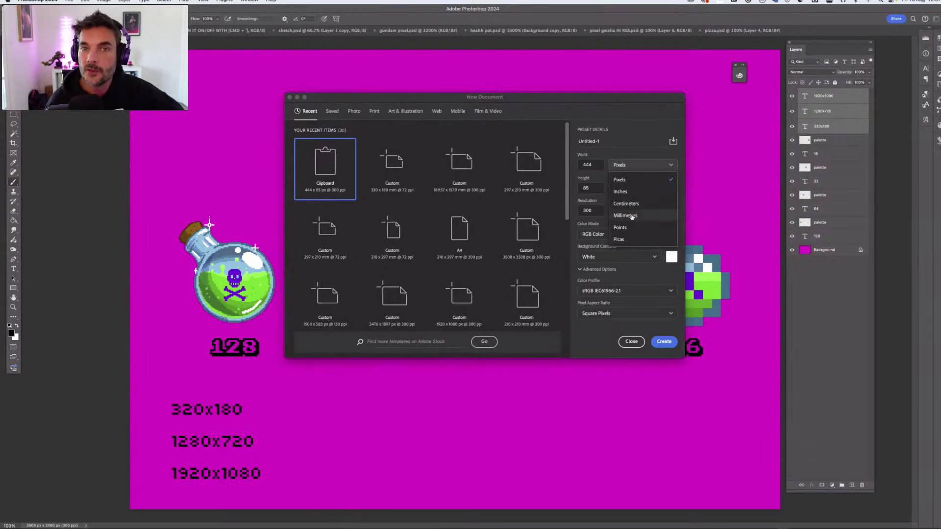
click(634, 181)
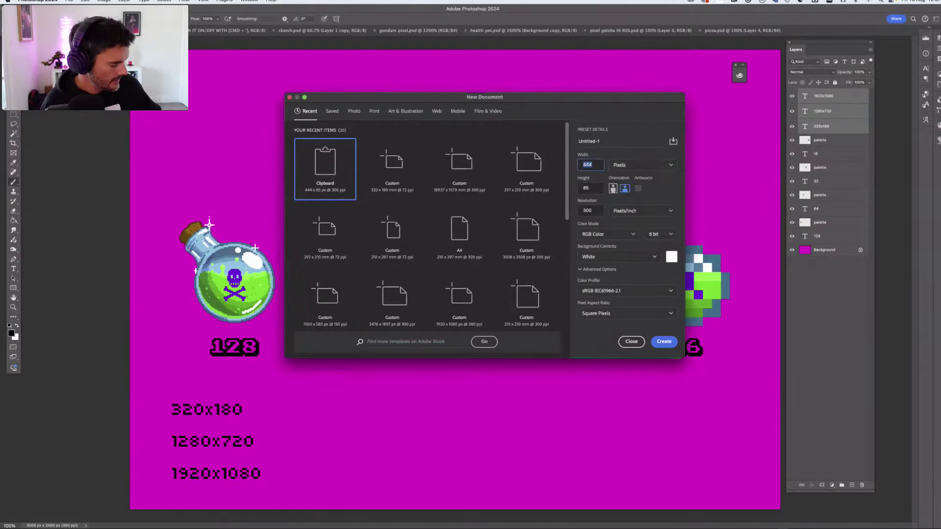
text(320)
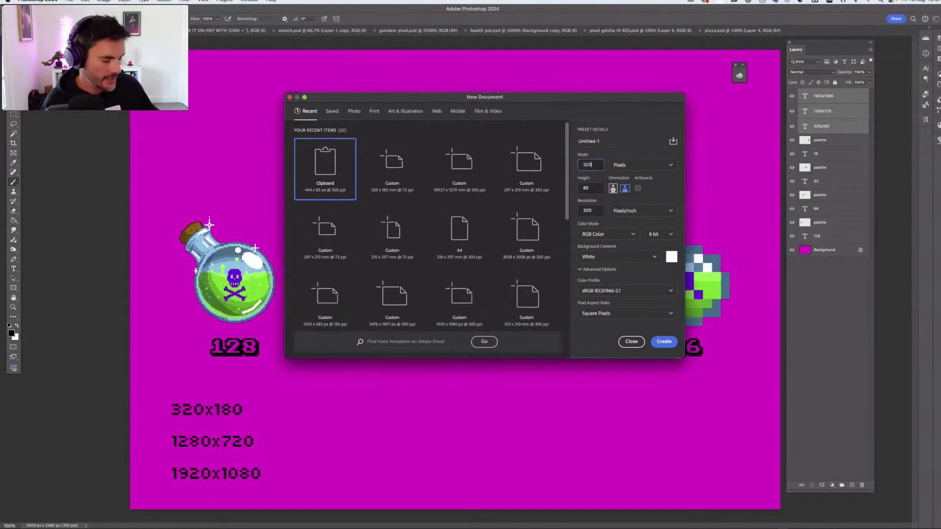
key(Tab)
text(180)
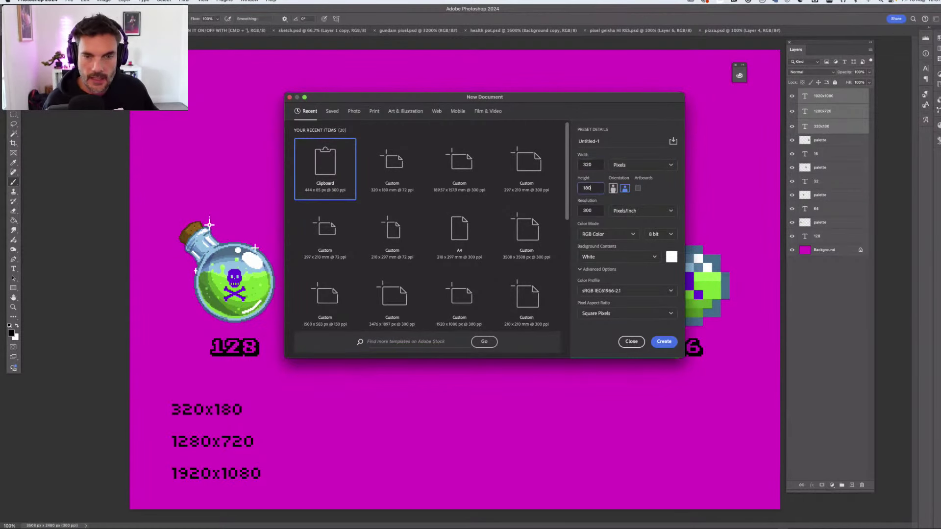
Set the new document's resolution to 72 pixels/inch, keep 8 bit colour depth, and create it
key(Tab)
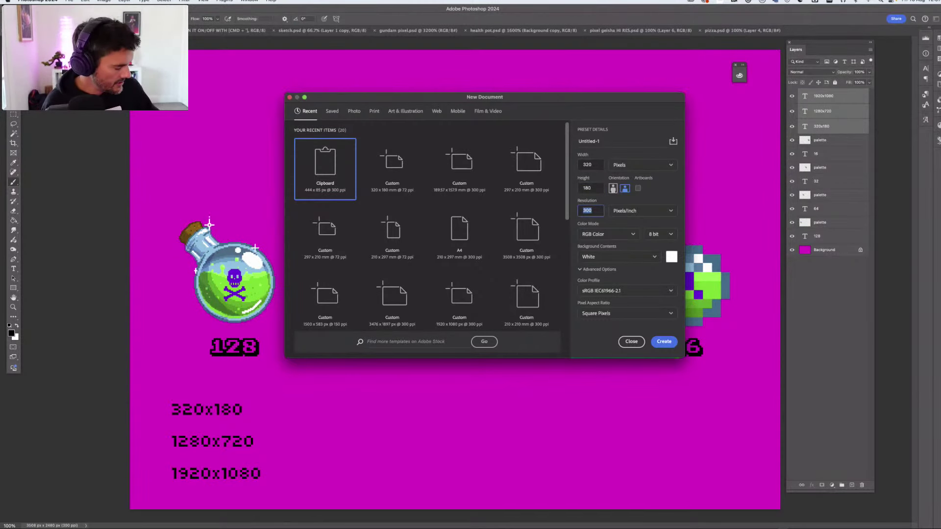
text(72)
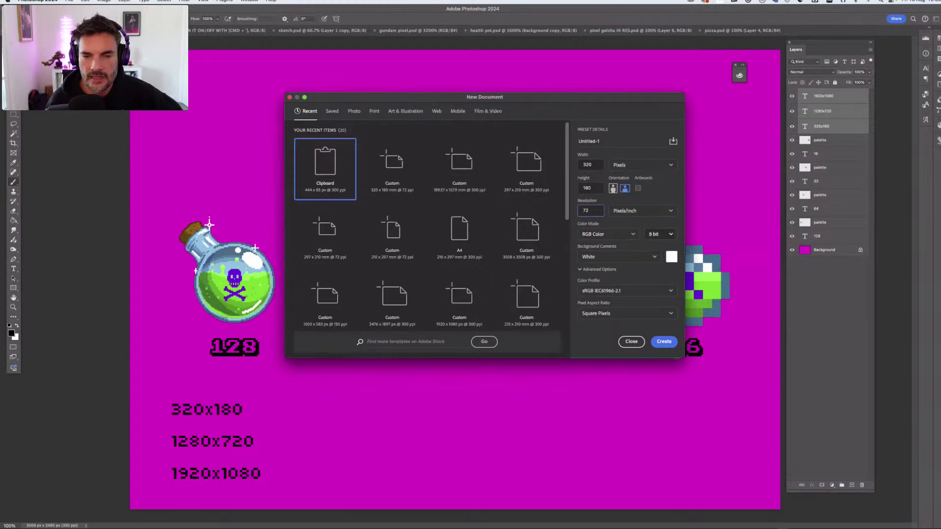
click(660, 234)
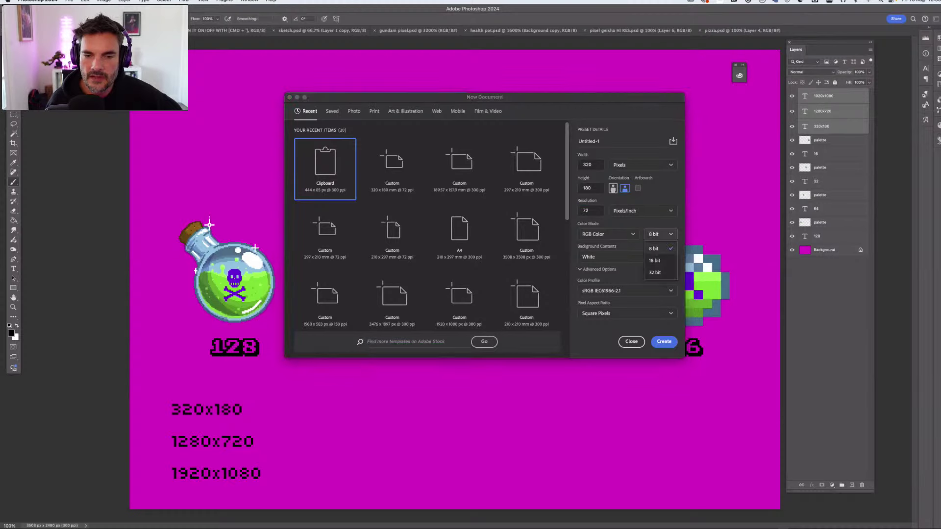
key(Escape)
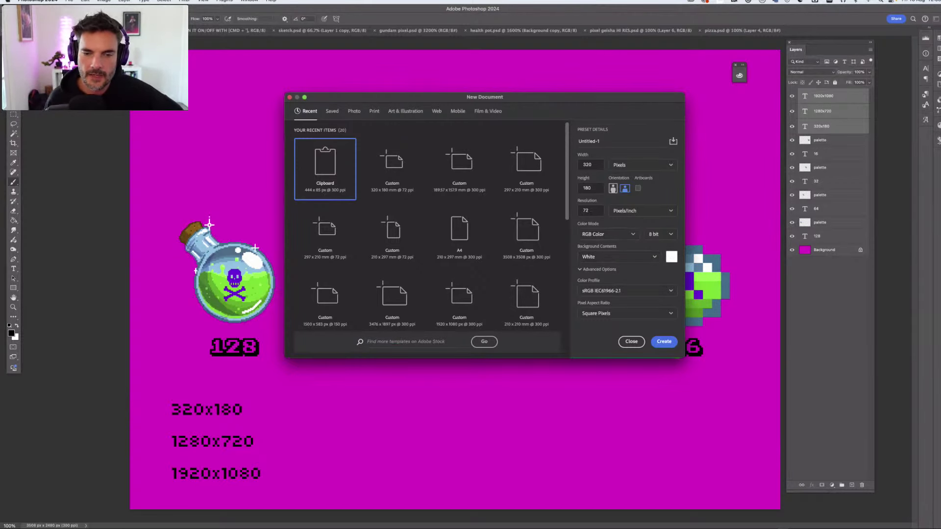
key(Return)
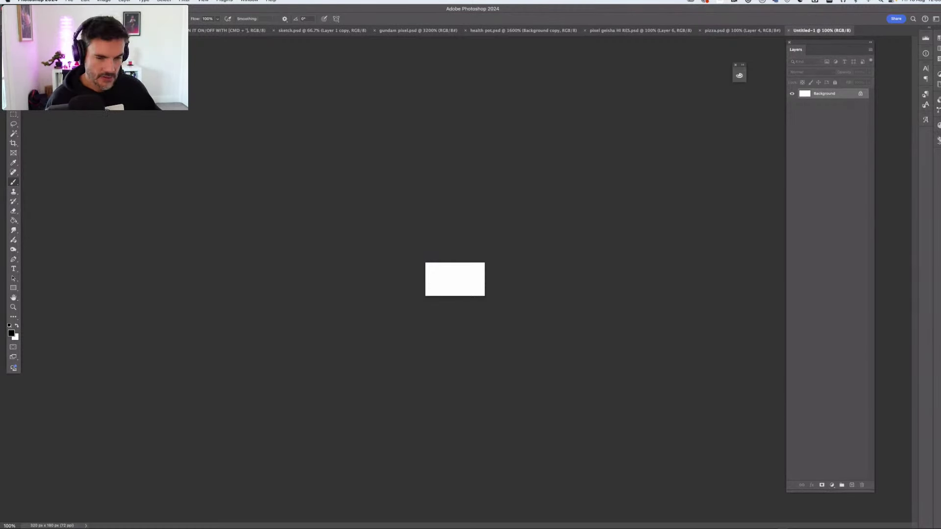
Close the pizza, geisha, health potion and Gundam example documents and return to the blank 320 x 180 canvas
key(super+plus)
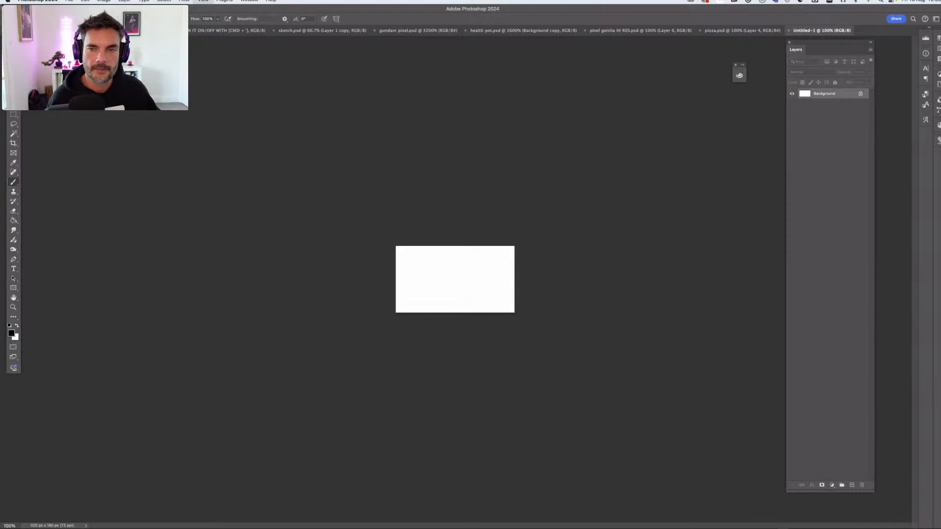
key(super+plus)
key(super+plus)
key(super+plus)
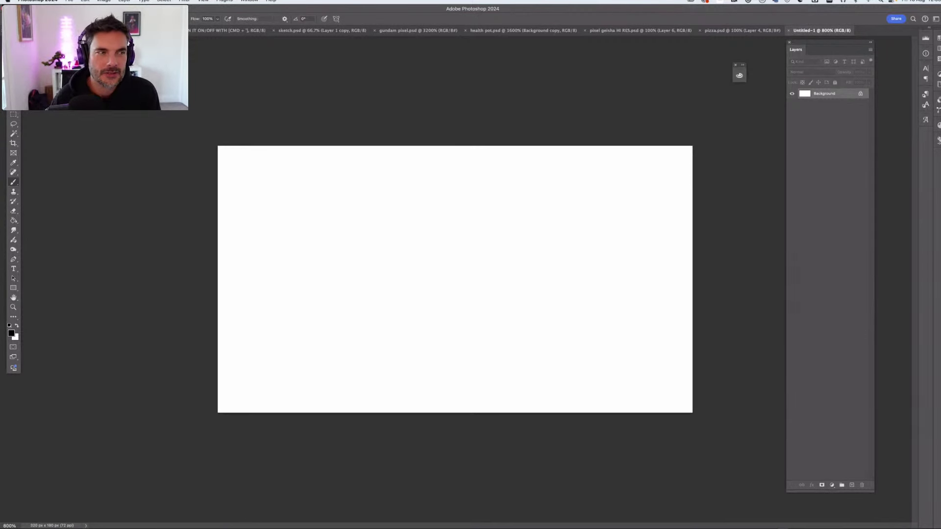
key(ctrl+Tab)
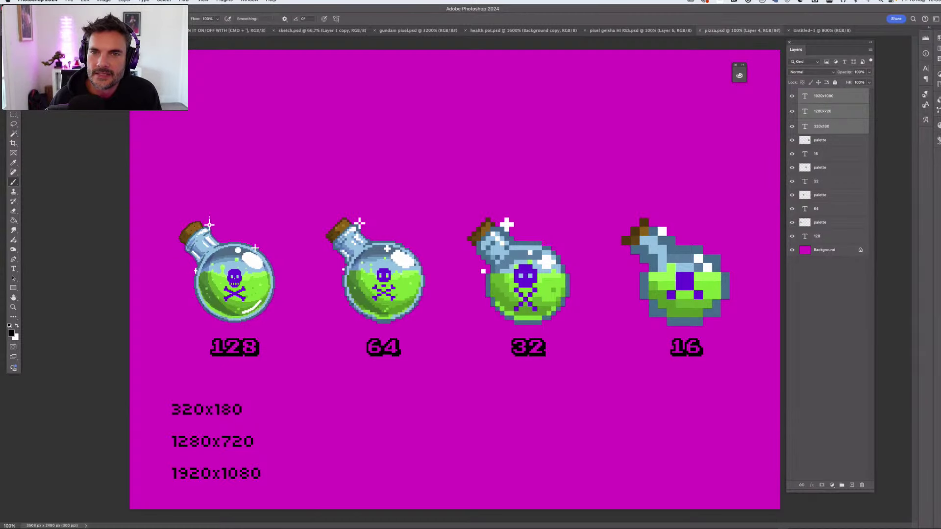
key(ctrl+Tab)
key(super+w)
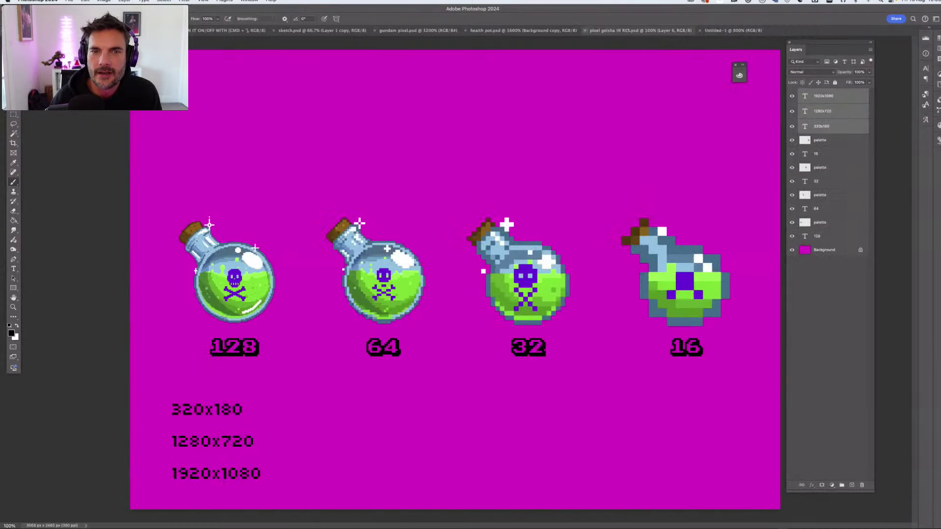
key(super+w)
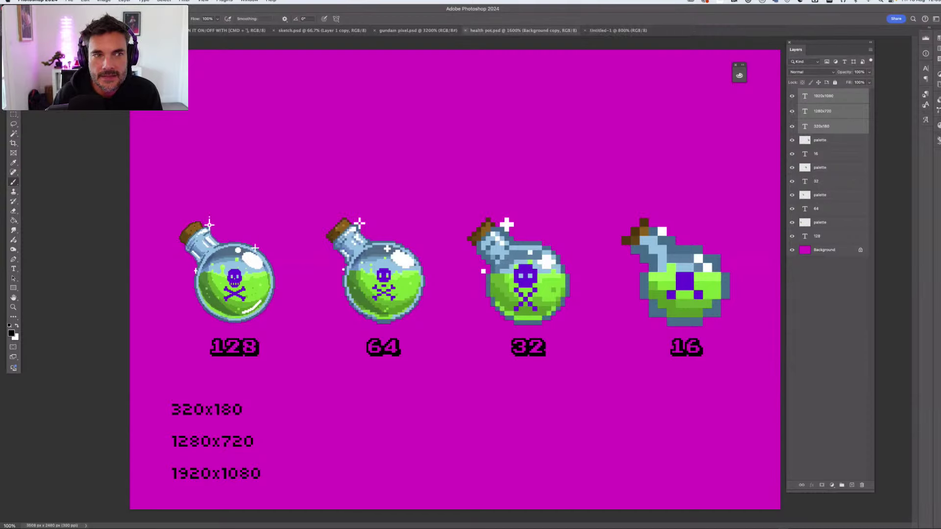
key(super+w)
key(super+w)
key(ctrl+shift+Tab)
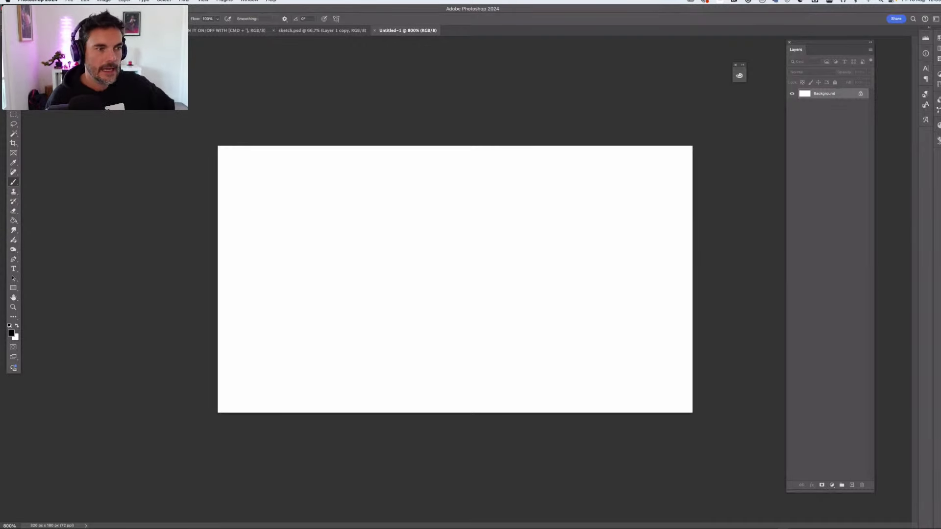
Paint a looping black freehand stroke across the canvas with the Brush tool and inspect its edge pixels up close
mouse_move(360, 302)
mouse_down()
mouse_move(404, 297)
mouse_move(441, 385)
mouse_up()
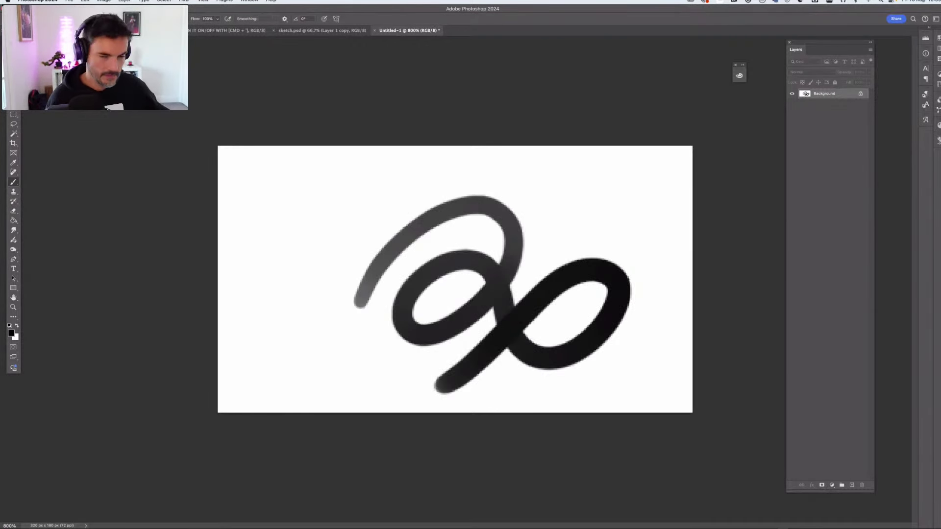
key(super+equal)
key(super+equal)
key(super+equal)
key(super+equal)
key(super+equal)
key(super+equal)
key(super+equal)
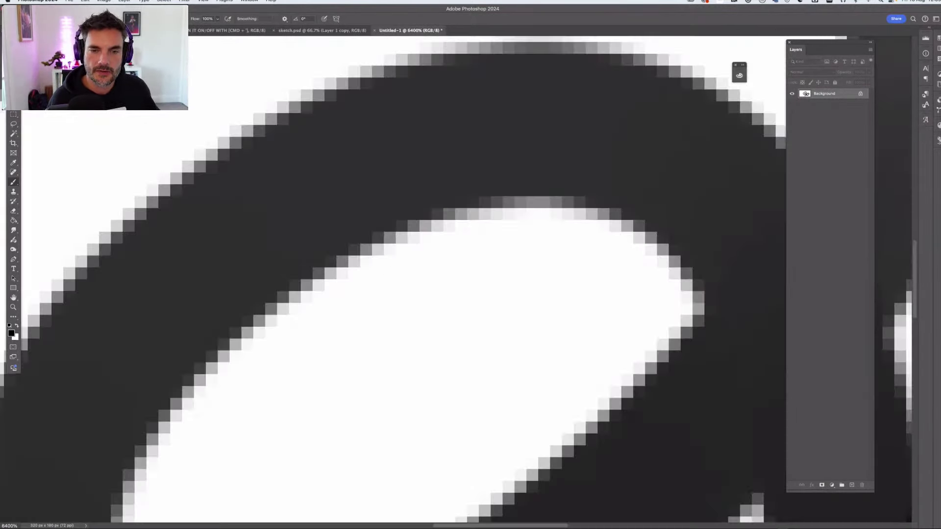
scroll(392, 282, up, 3)
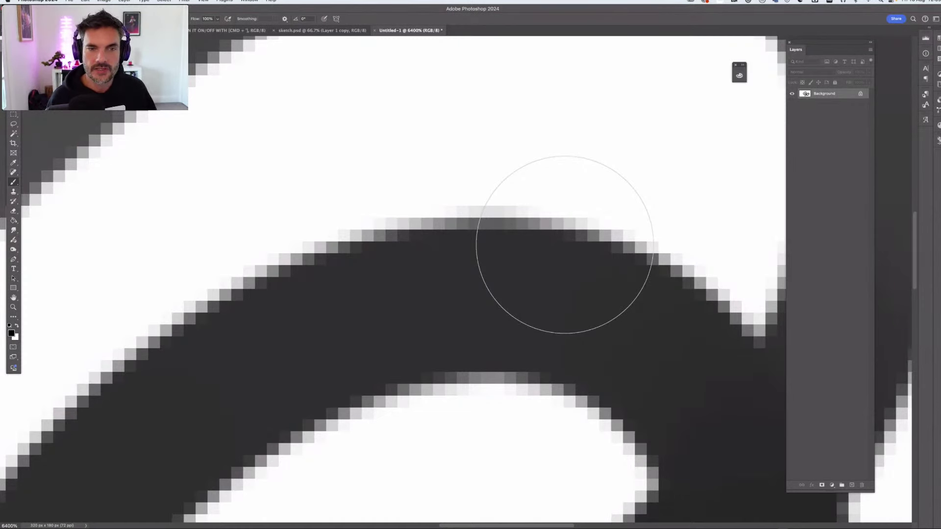
Shrink the brush and paint a short horizontal black line in the white area above the curved stroke
key(bracketleft)
key(bracketleft)
key(bracketleft)
click(542, 128)
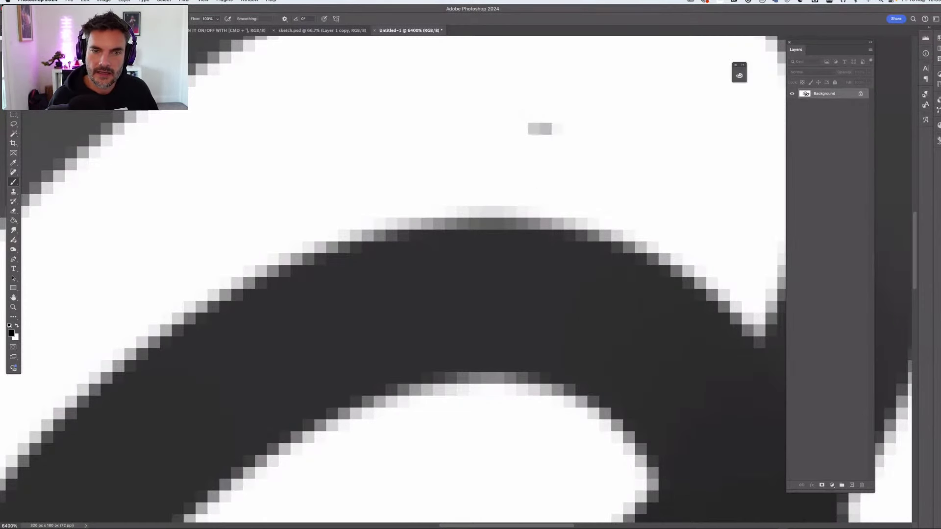
drag(546, 129, 593, 129)
drag(498, 129, 605, 129)
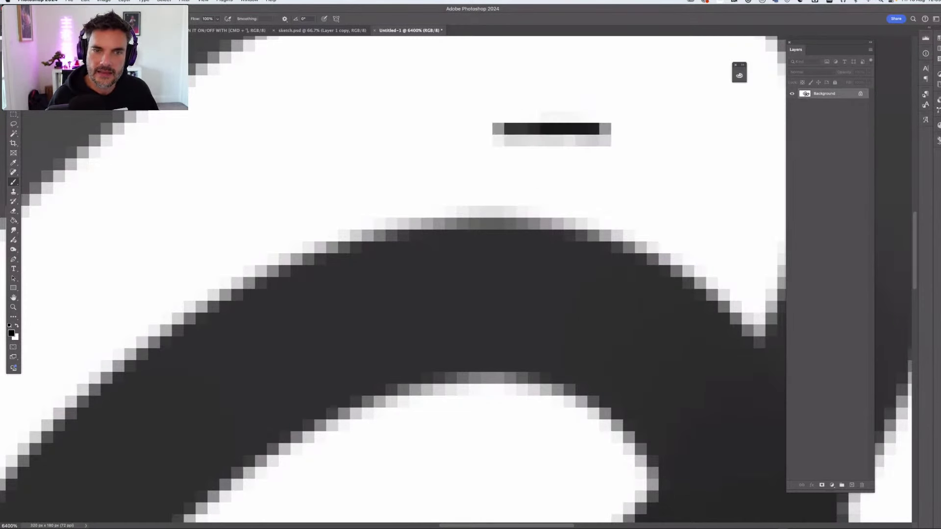
drag(499, 128, 415, 129)
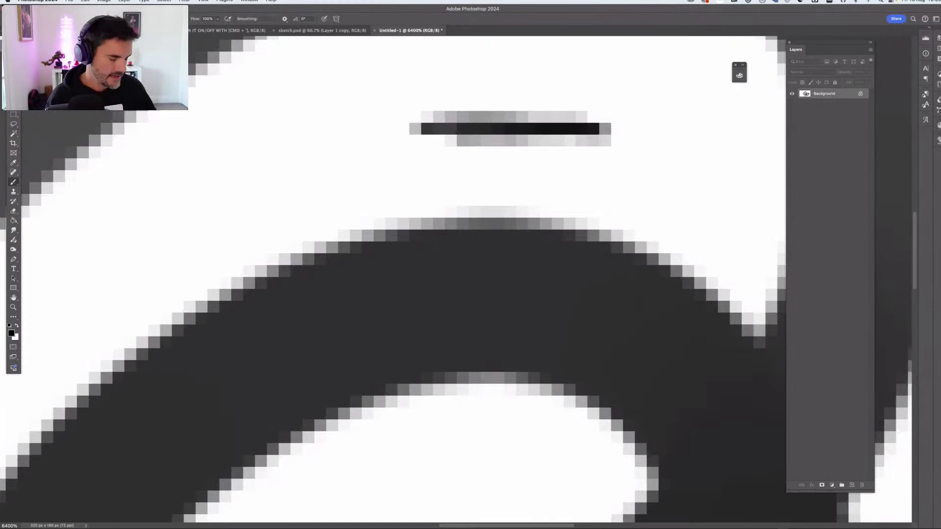
Undo the brush test strokes so the whole canvas is blank white again
key(super+0)
key(super+minus)
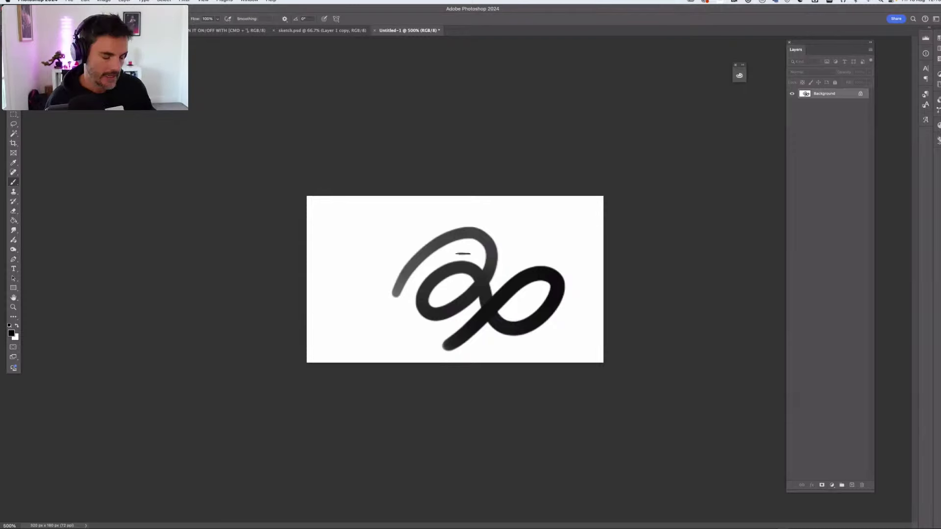
key(super+z)
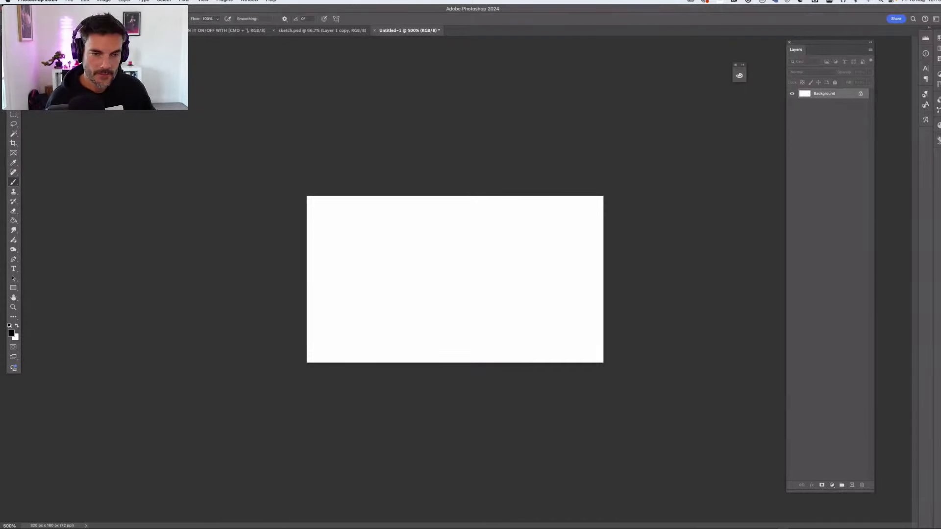
Draw a thick black C-shaped test stroke near the middle of the canvas with the Pencil tool and check its edges at different magnifications
key(super+plus)
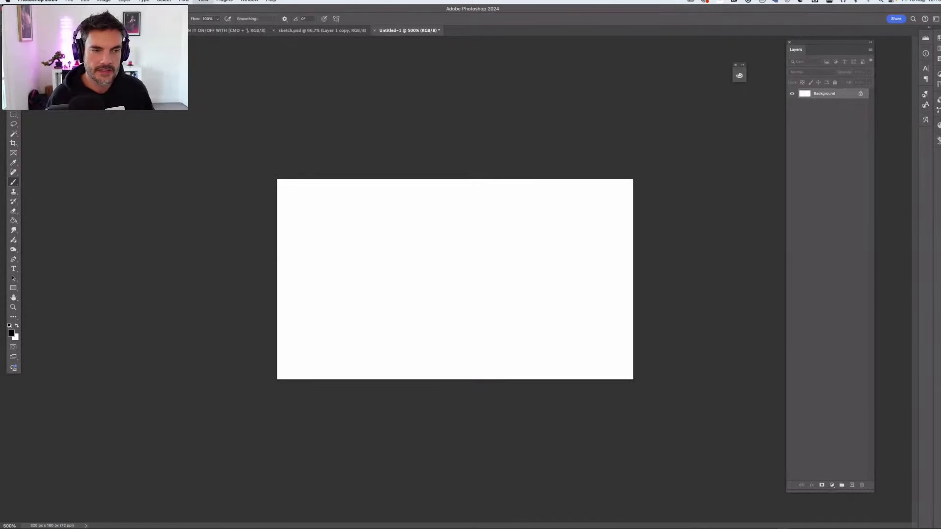
key(super+plus)
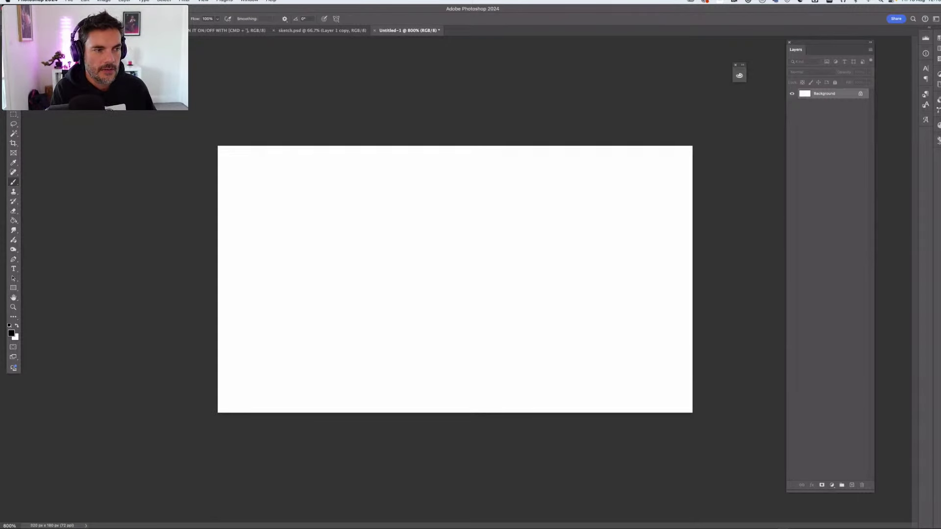
right_click(13, 182)
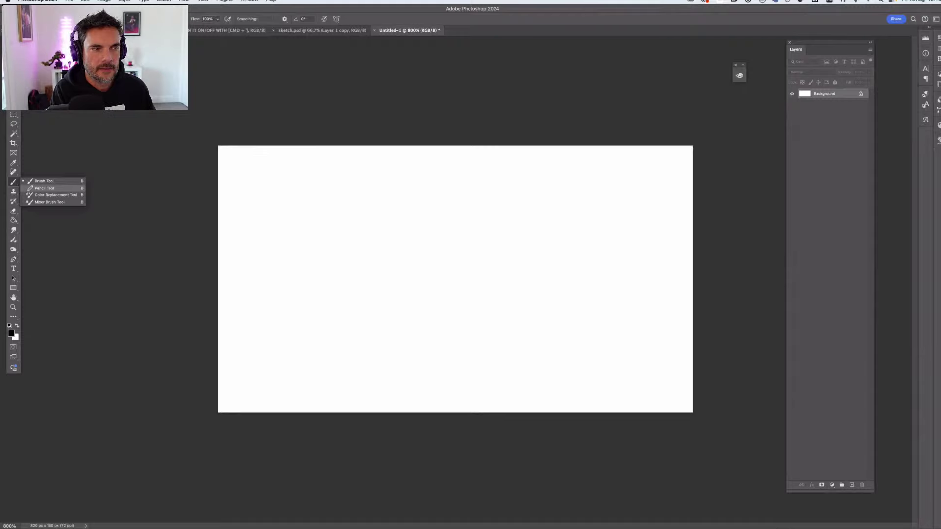
click(45, 188)
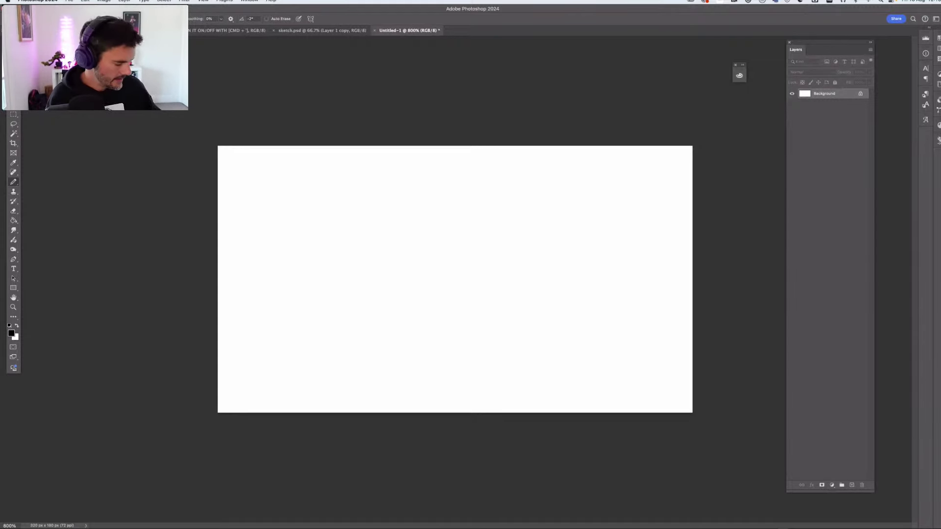
key(super+equal)
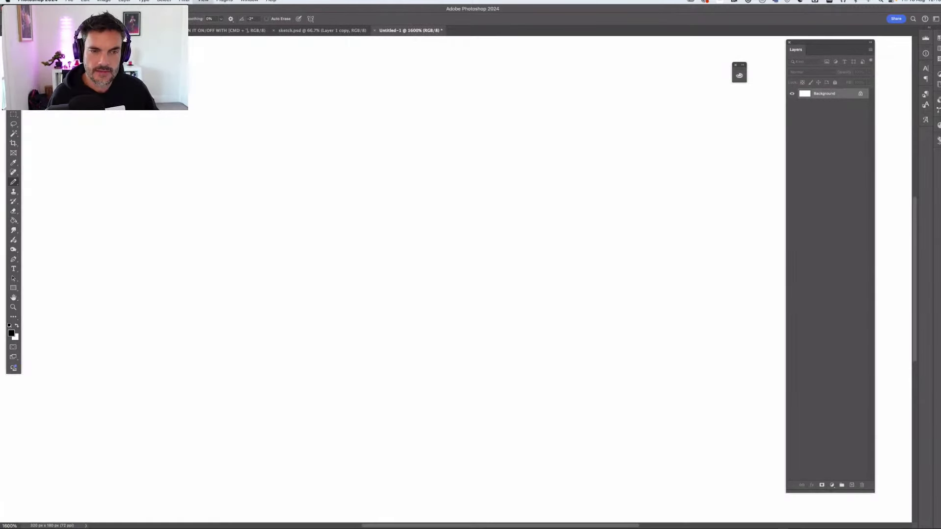
key(super+equal)
mouse_move(370, 271)
mouse_down()
mouse_move(633, 171)
mouse_move(365, 383)
mouse_up()
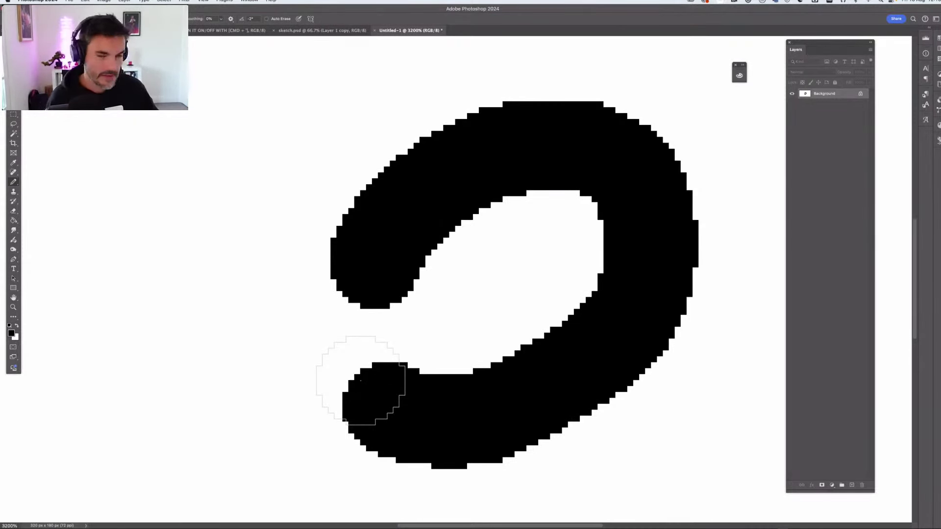
key(super+minus)
key(super+minus)
key(super+minus)
key(super+minus)
key(super+minus)
key(super+minus)
key(super+minus)
key(super+minus)
key(super+minus)
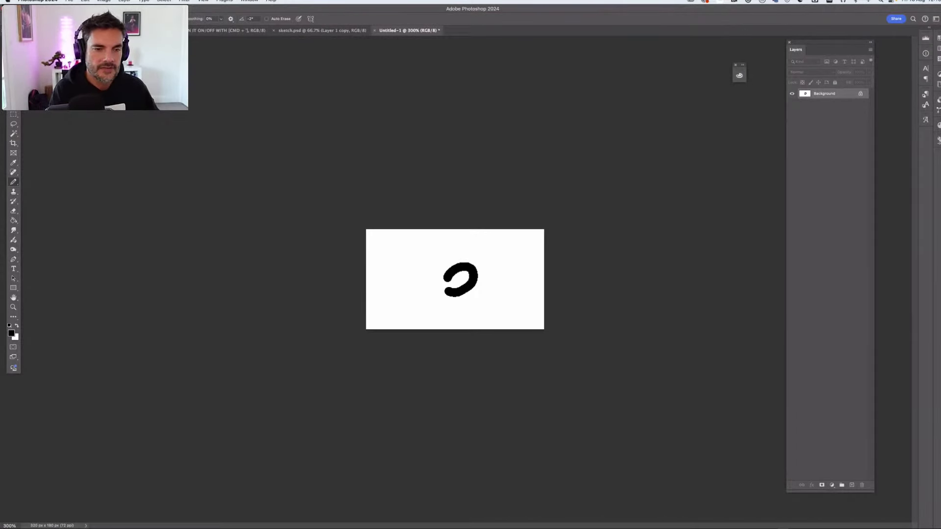
Paint a similar curved stroke beside the pencil shape with the Brush tool for comparison, then undo both strokes
right_click(13, 182)
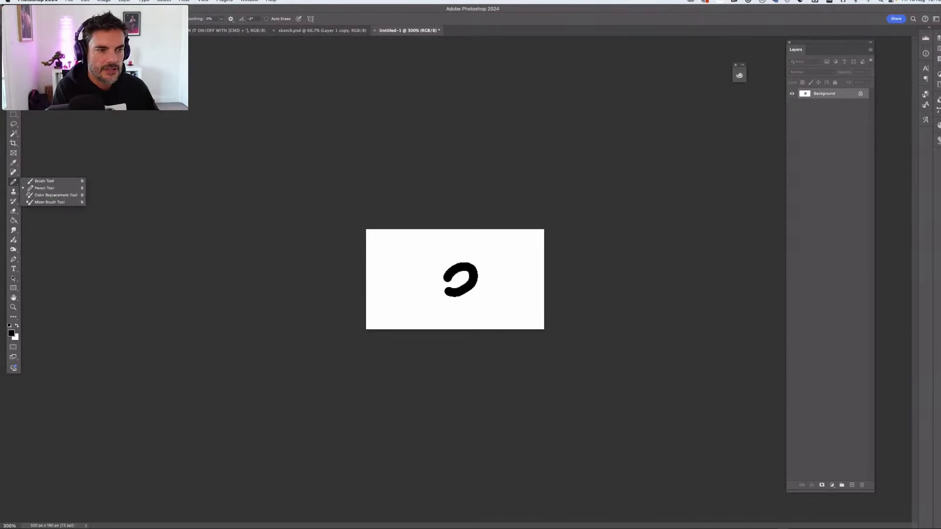
click(44, 181)
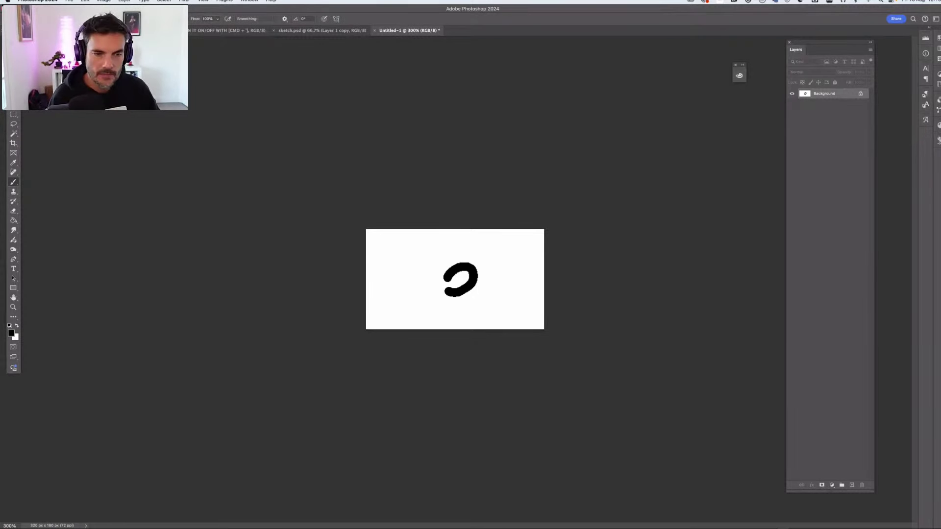
mouse_move(385, 278)
mouse_down()
mouse_move(422, 278)
mouse_move(392, 299)
mouse_up()
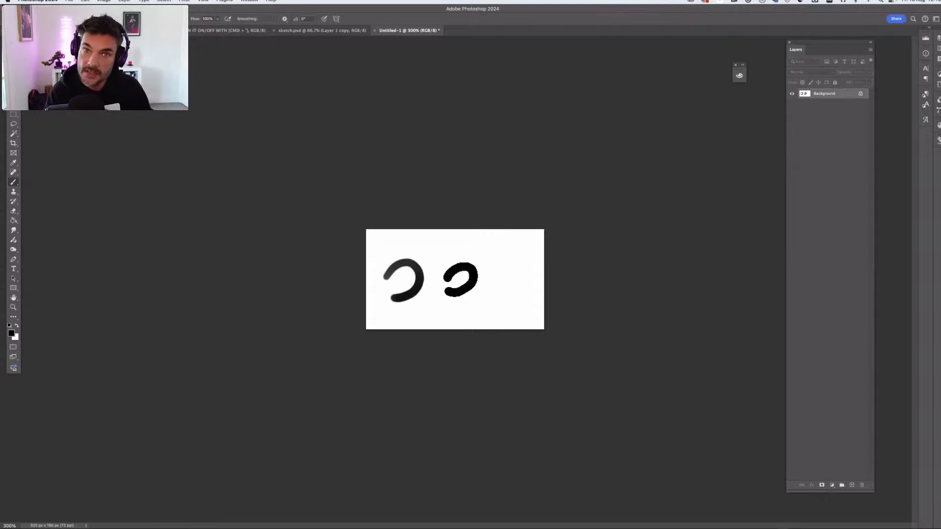
key(super+z)
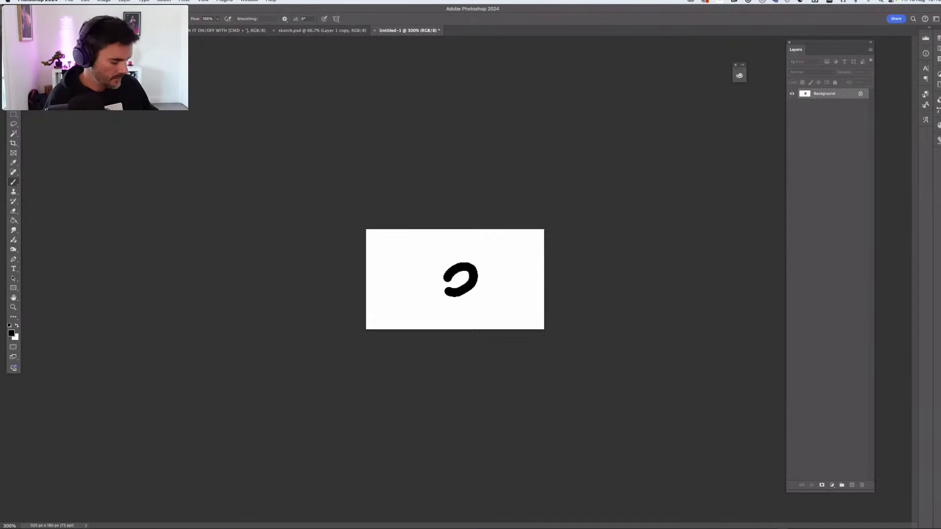
key(super+z)
Switch back to the Pencil tool and add a new empty layer above the Background
key(super+plus)
key(super+plus)
key(super+plus)
key(super+plus)
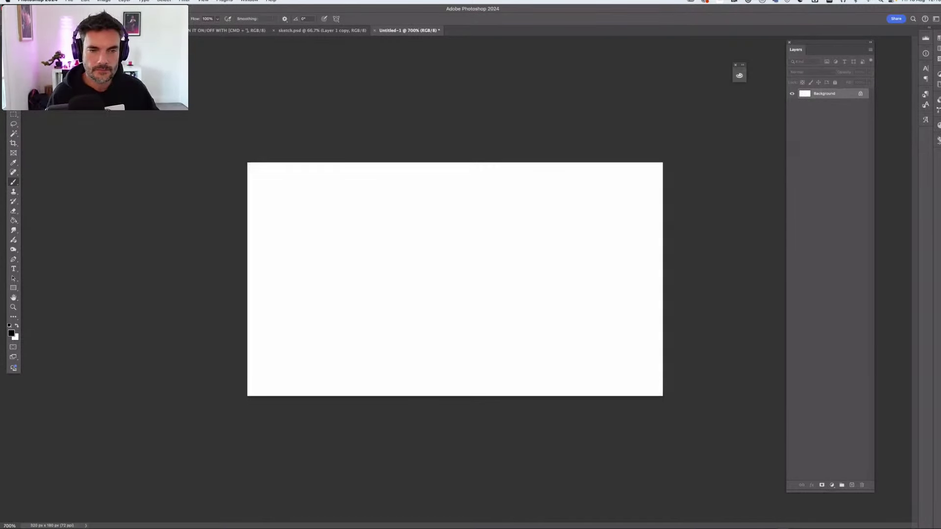
key(super+plus)
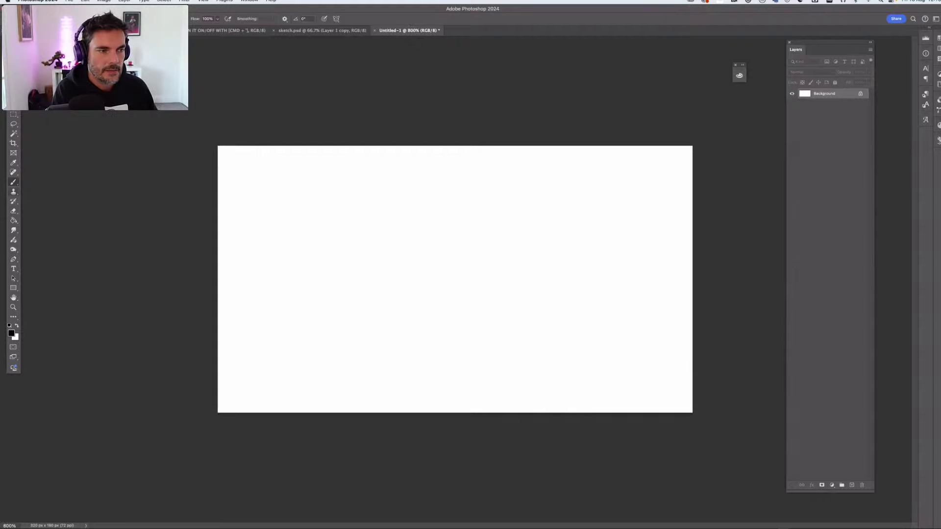
right_click(13, 182)
click(45, 189)
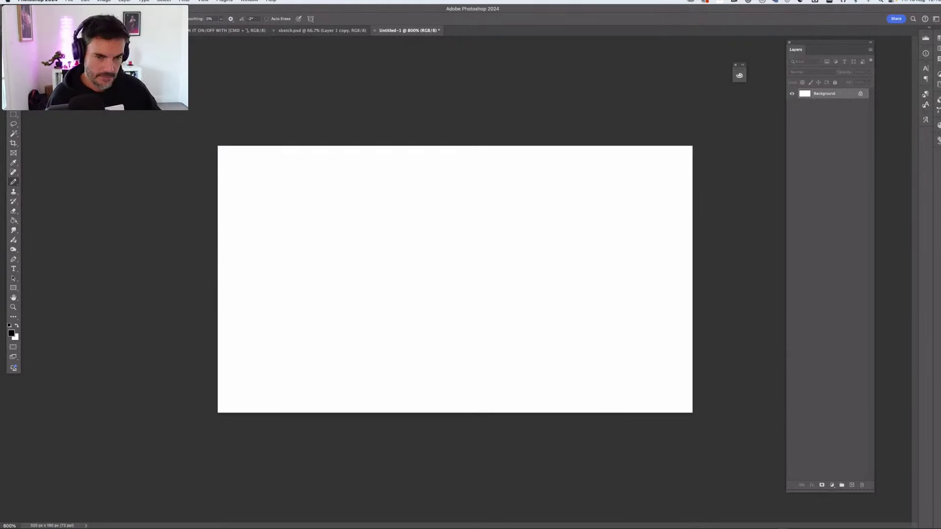
key(super+plus)
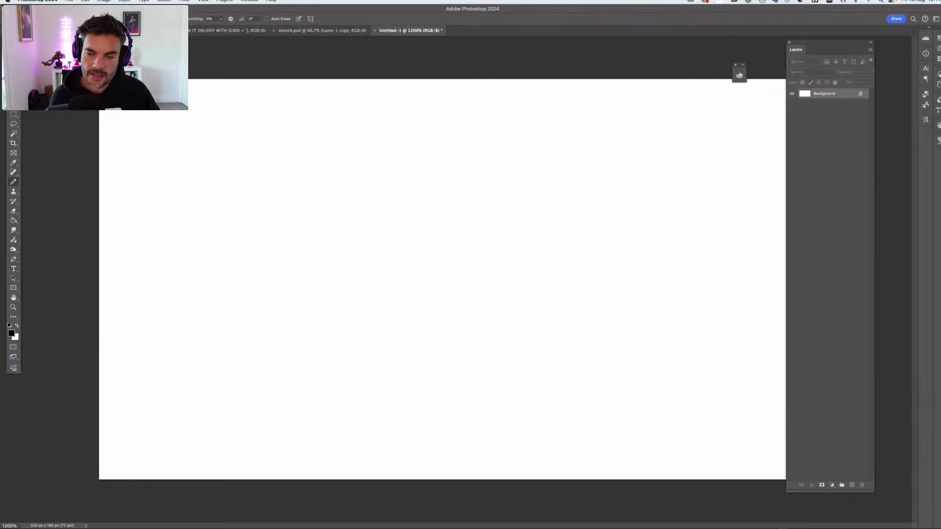
key(super+alt+shift+n)
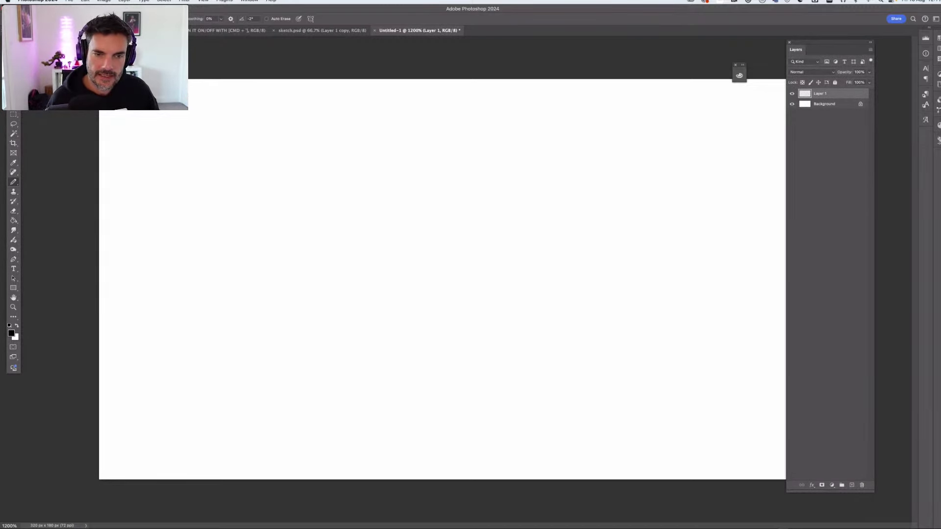
Draw a thin looping black test line on the new layer with the Pencil tool, then undo it
mouse_move(473, 254)
mouse_down()
mouse_move(510, 318)
mouse_move(524, 320)
mouse_up()
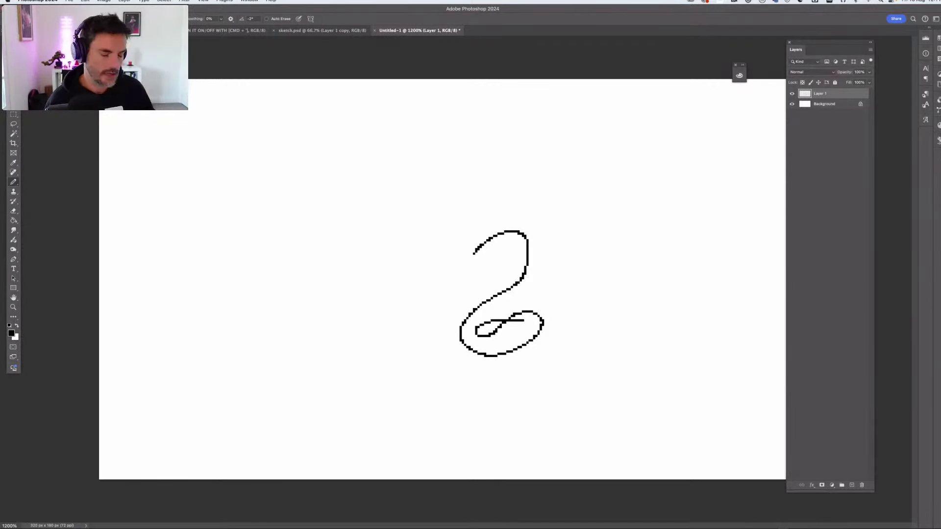
key(super+z)
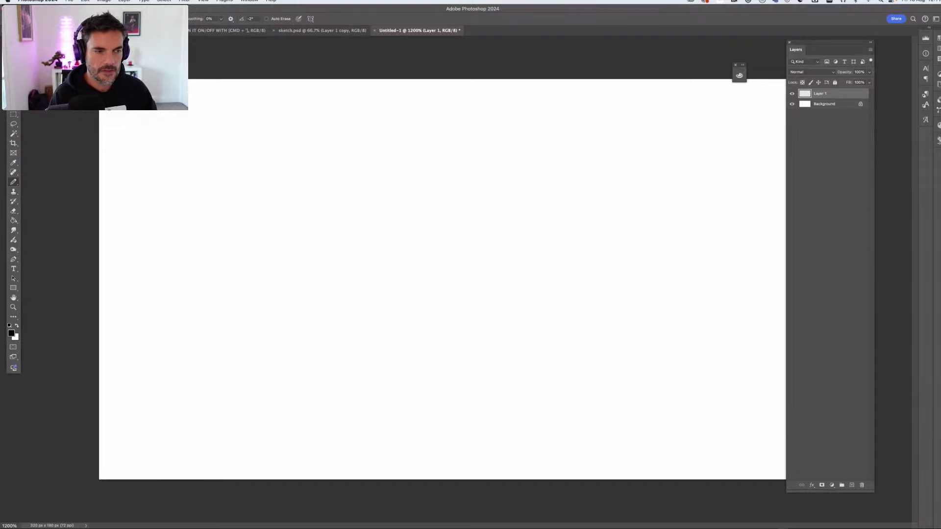
Set the foreground colour to a neutral mid grey and fill Layer 1 with it
click(11, 333)
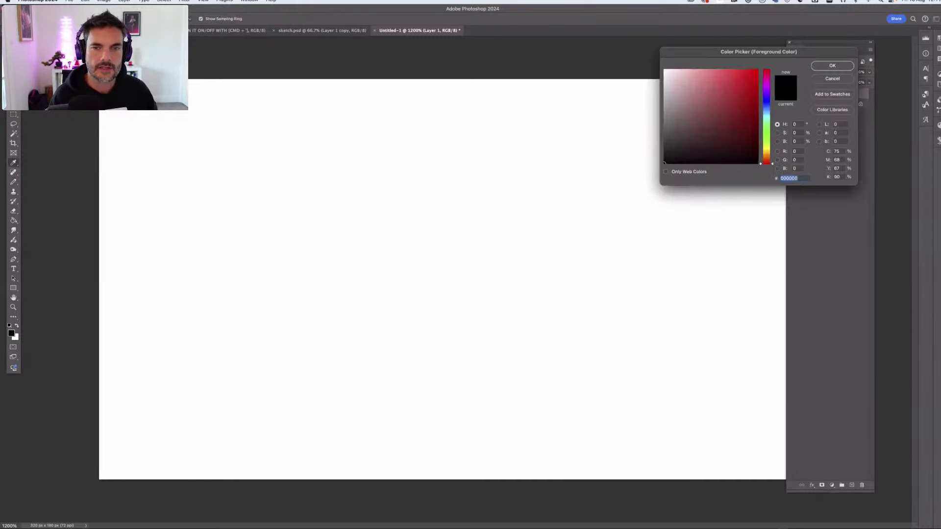
click(664, 117)
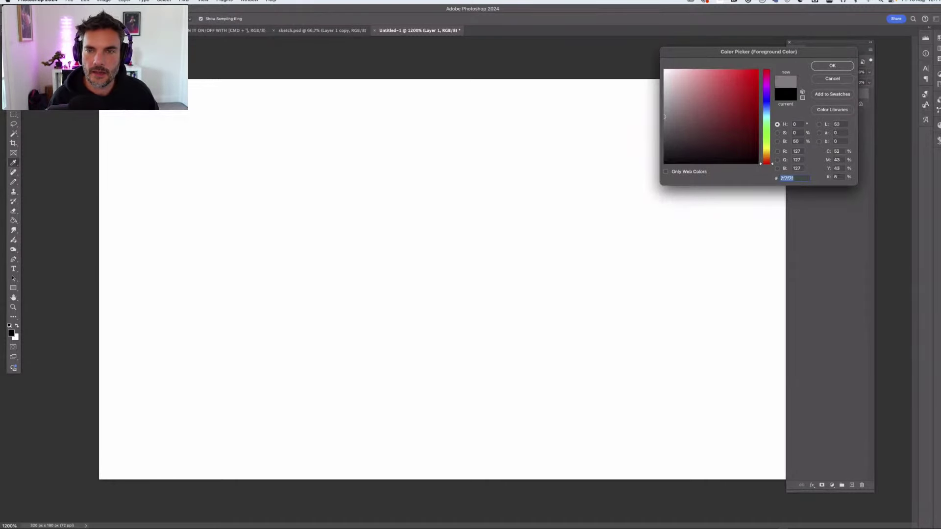
drag(665, 117, 664, 115)
key(Return)
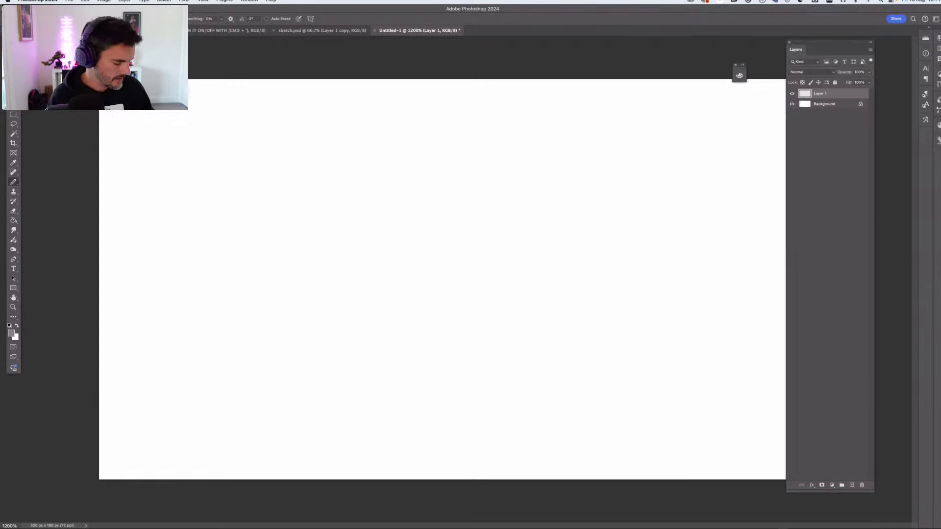
key(alt+BackSpace)
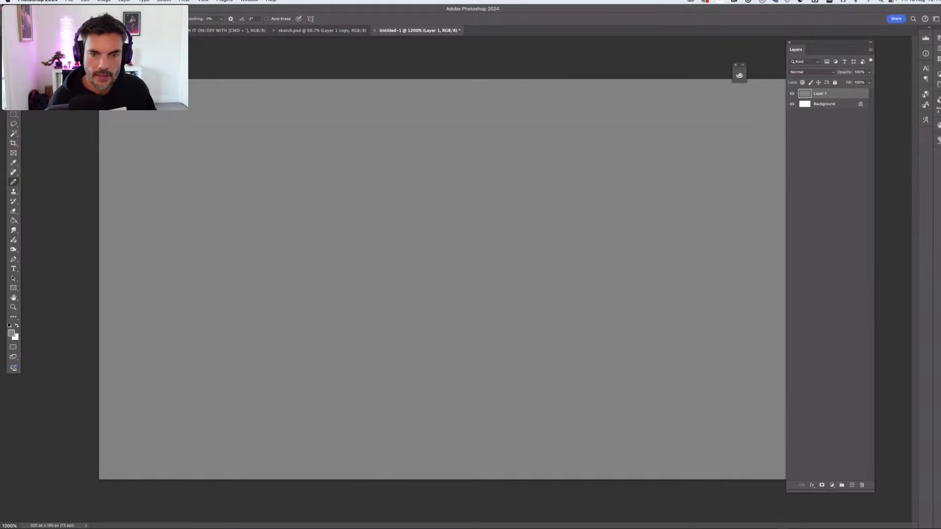
Switch to full screen mode with the menu bar and reposition the canvas beside the floating Layers panel
key(f)
scroll(420, 278, right, 3)
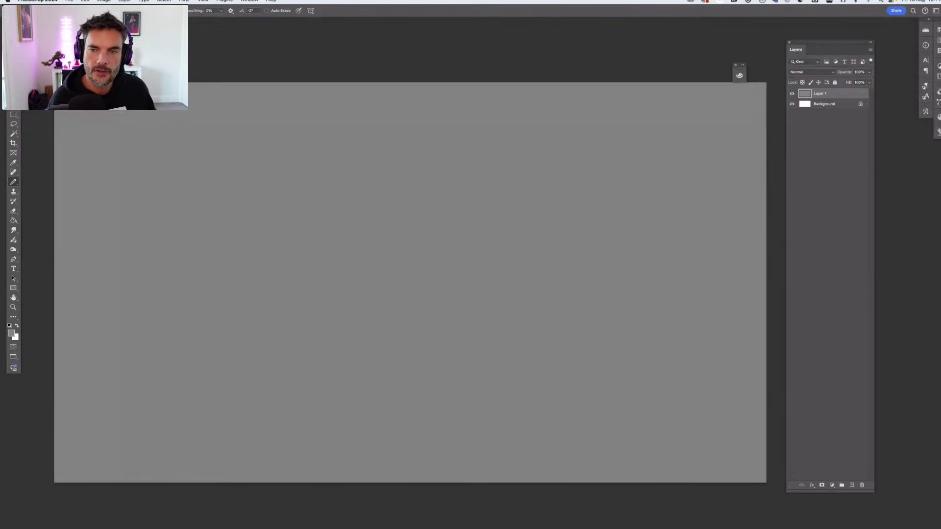
scroll(413, 284, left, 1)
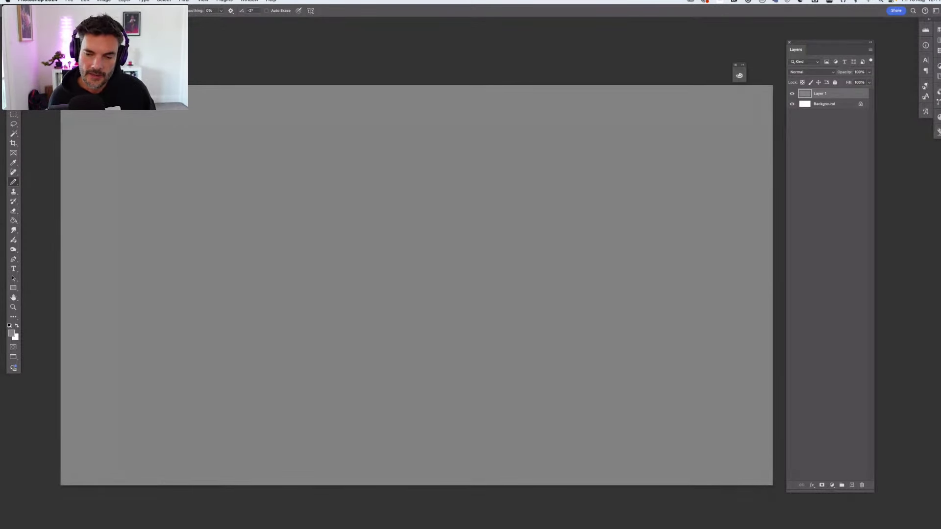
Add a new empty layer on top, rename the filled layer "grey" and name the new layer "ctl"
key(super+shift+alt+n)
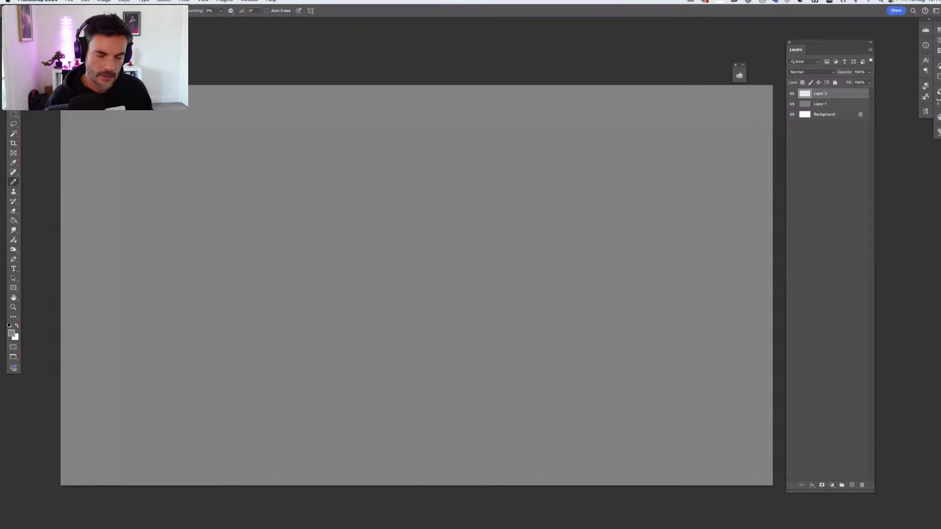
double_click(820, 103)
text(grey)
key(Return)
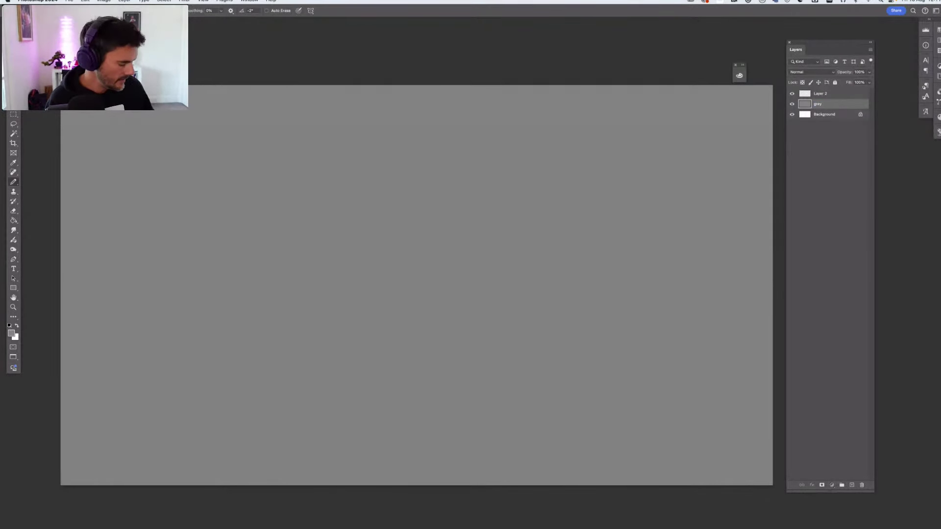
double_click(820, 93)
text(ctl)
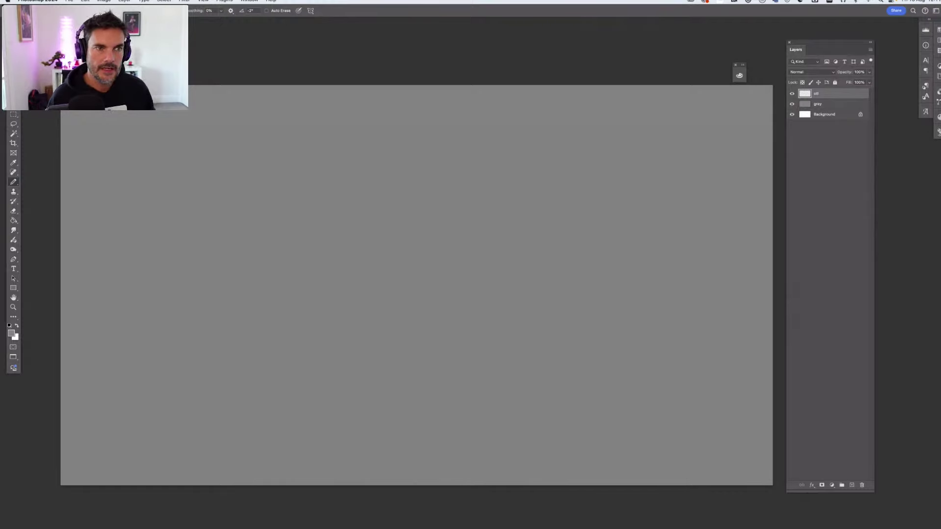
Restore the default black and white colours and place five separate single black pixels on the top layer with the Pencil tool
click(203, 1)
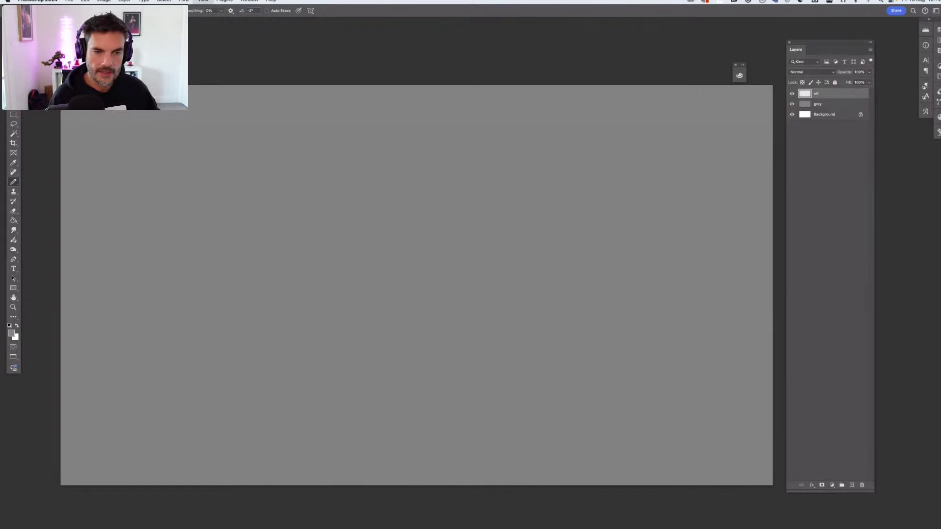
key(super+plus)
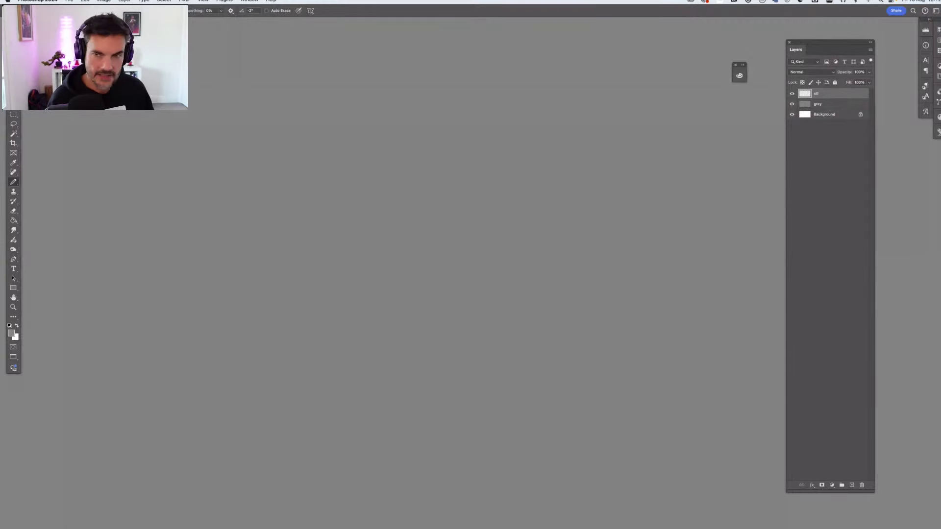
key(d)
click(478, 201)
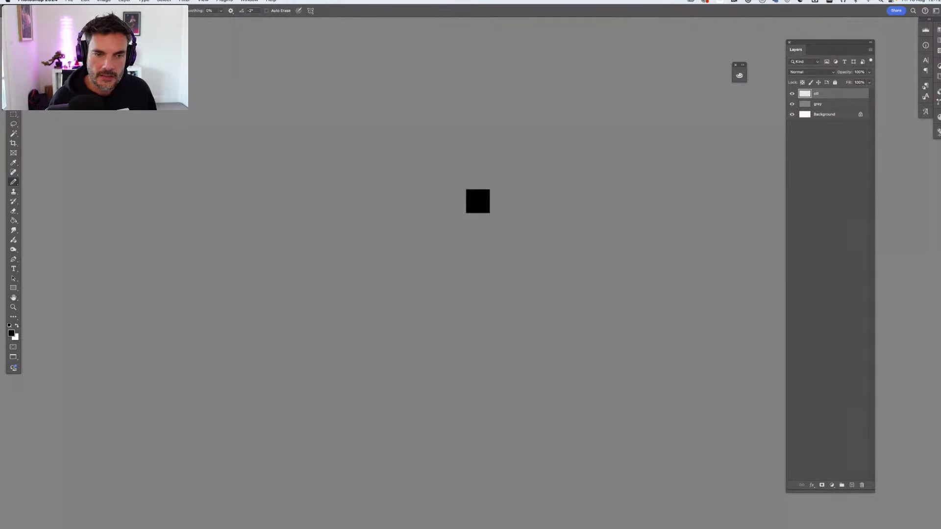
key(super+z)
click(502, 225)
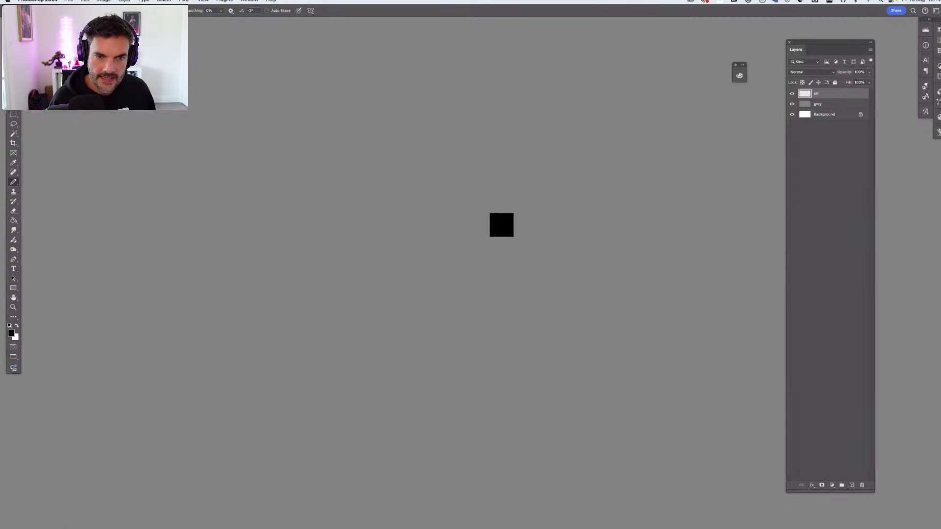
click(525, 177)
click(454, 177)
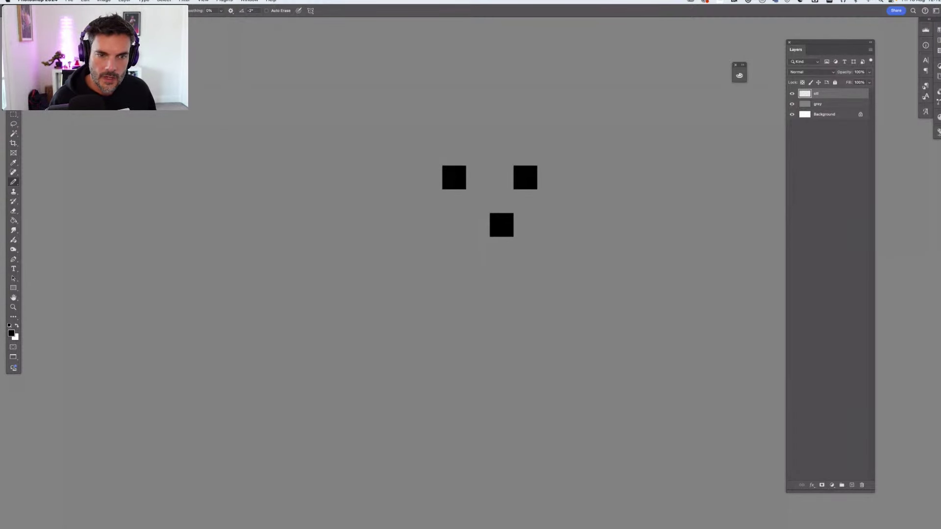
click(454, 225)
click(407, 248)
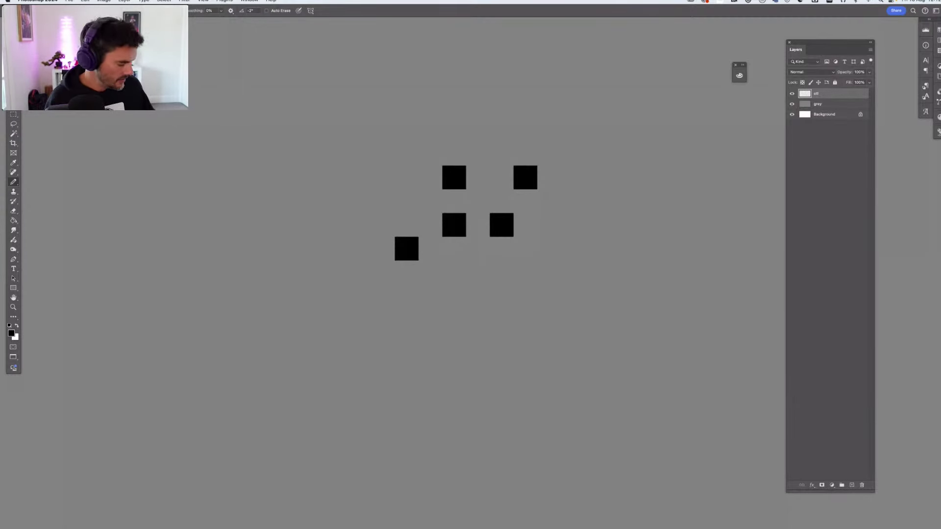
Clear the five black test pixels from the top layer
key(Delete)
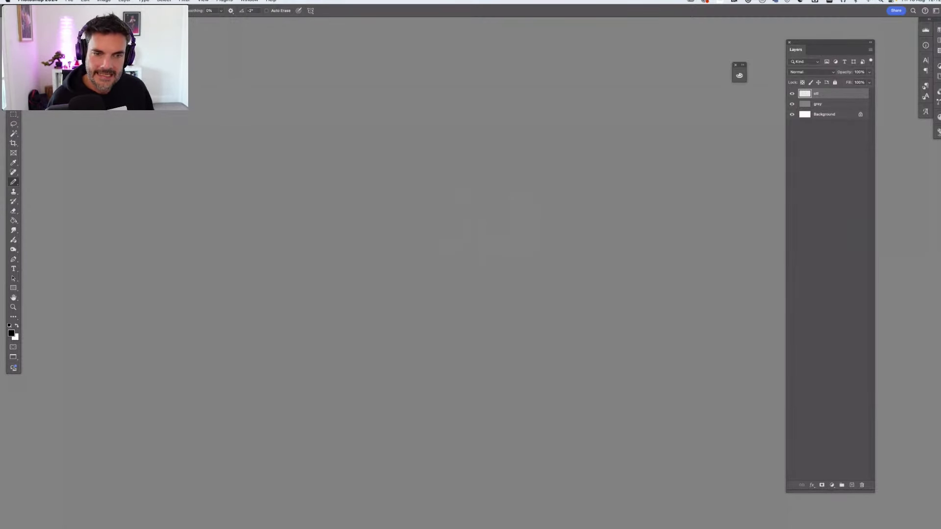
Try three single black pencil pixels near the canvas centre on the top layer and undo them
click(478, 225)
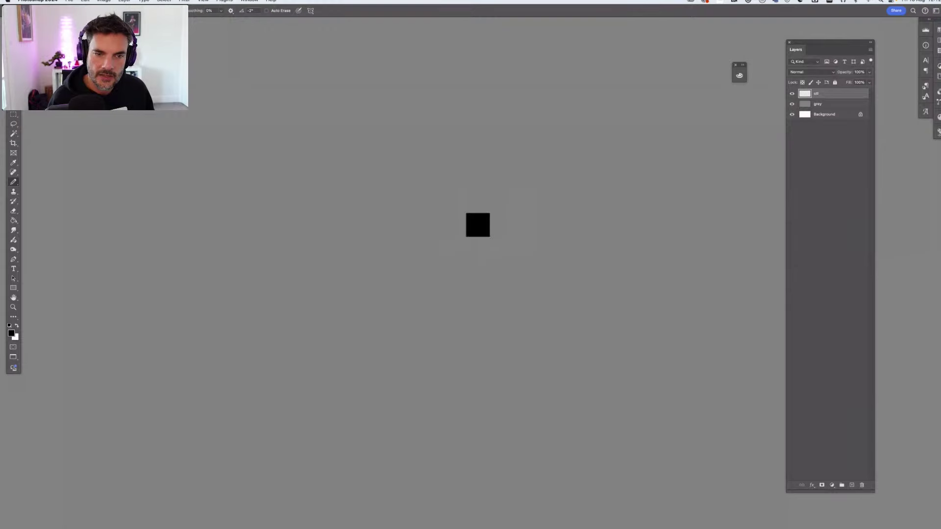
click(502, 249)
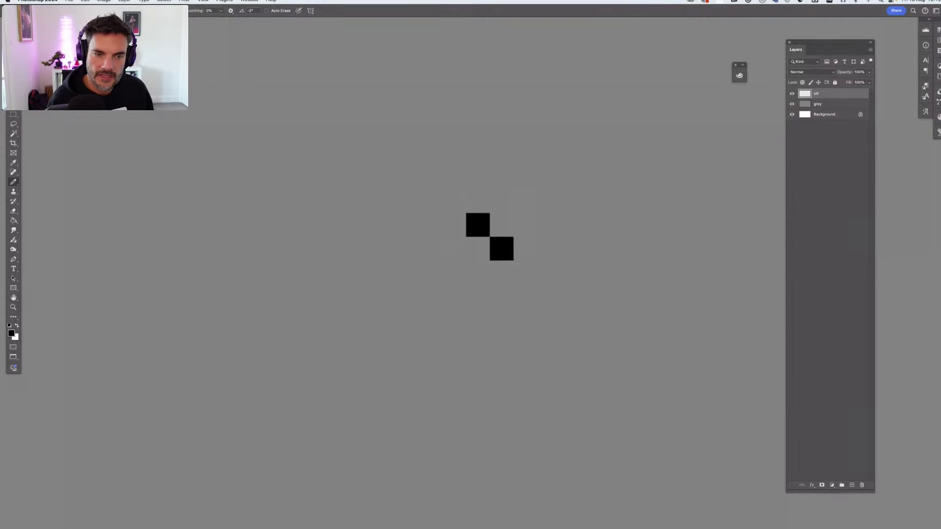
click(454, 273)
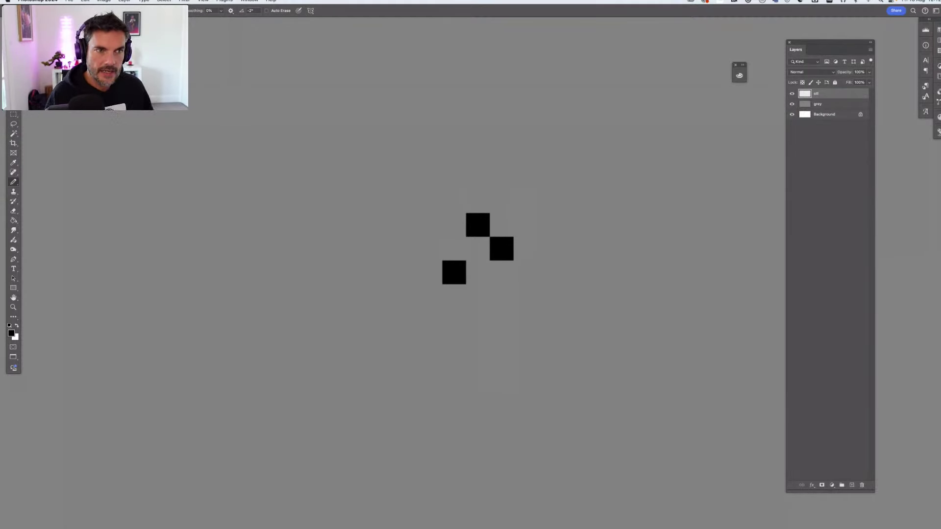
key(super+z)
key(super+z)
key(super+z)
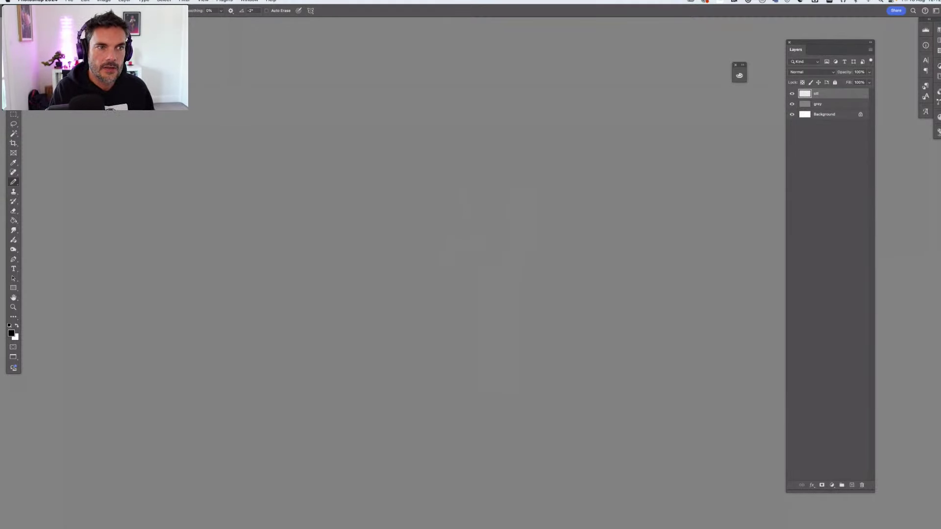
Turn on the pixel grid over the canvas
click(203, 2)
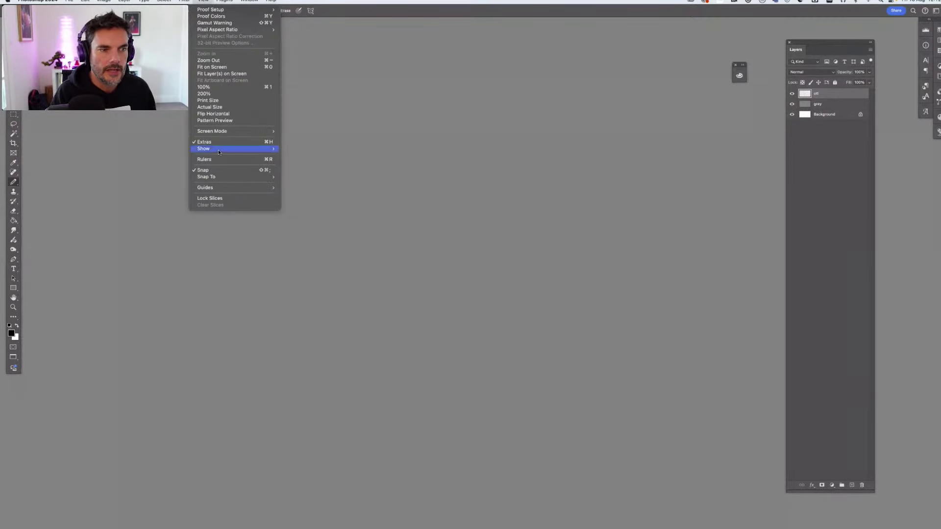
mouse_move(221, 150)
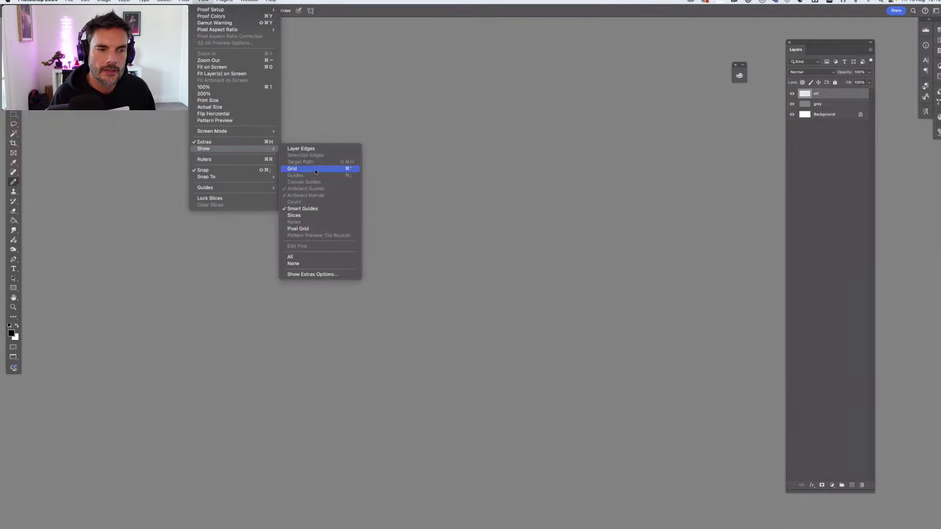
click(316, 230)
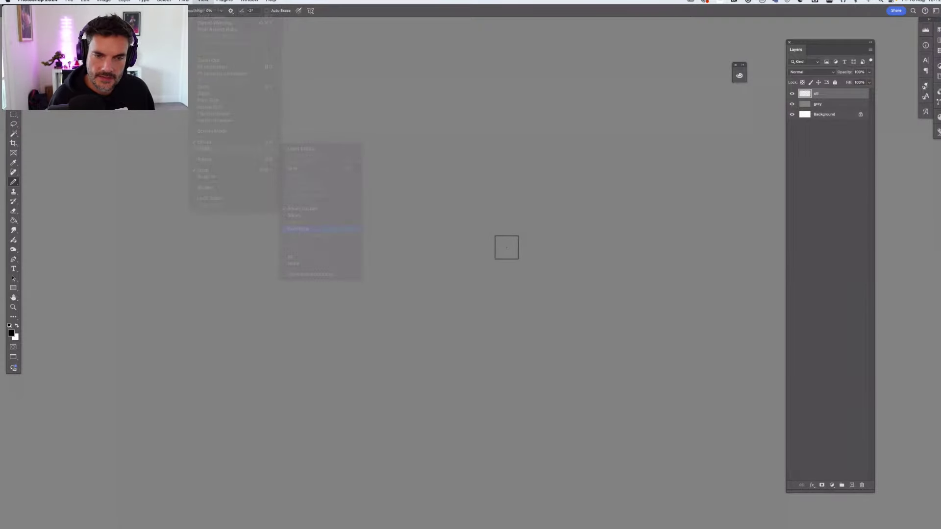
Try six single black pencil pixels in separate cells of the pixel grid and undo them all
click(501, 201)
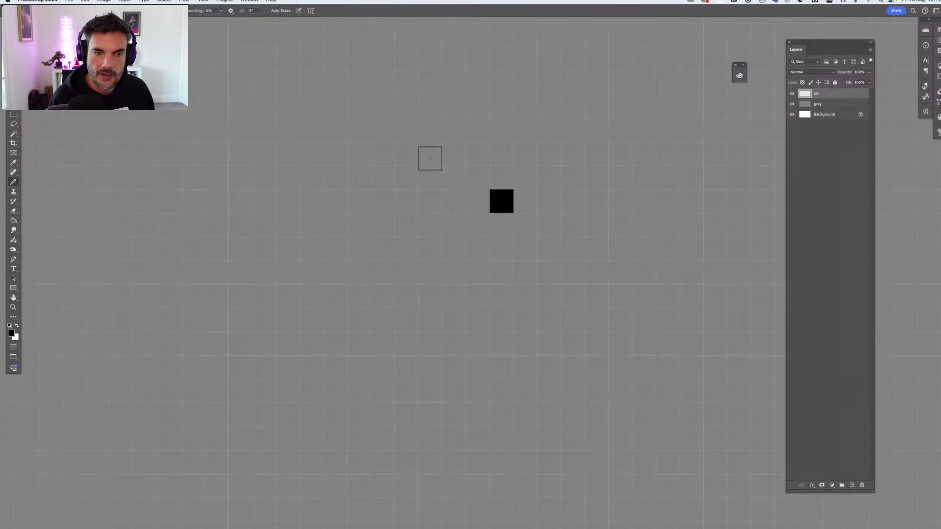
click(478, 177)
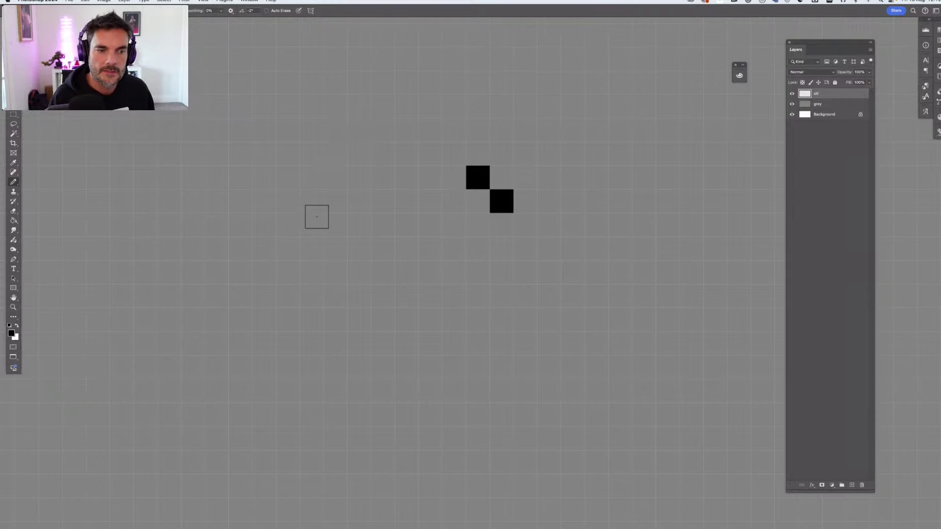
click(359, 130)
click(406, 154)
click(311, 225)
click(359, 272)
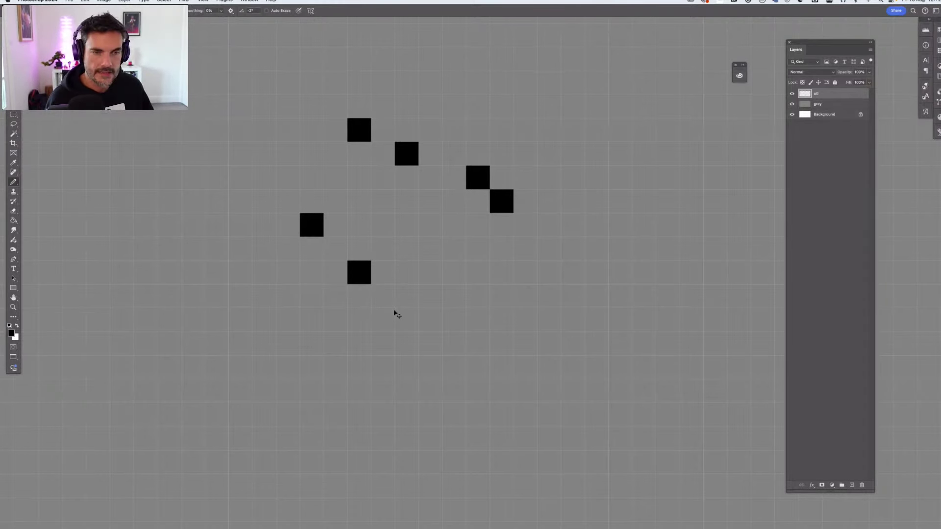
key(super+z)
key(super+z)
key(super+z)
key(super+z)
key(super+z)
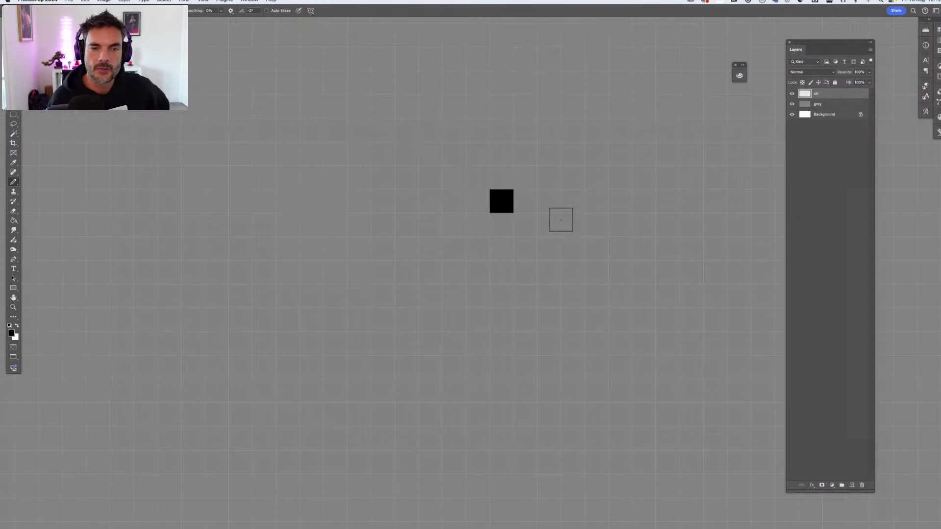
key(super+z)
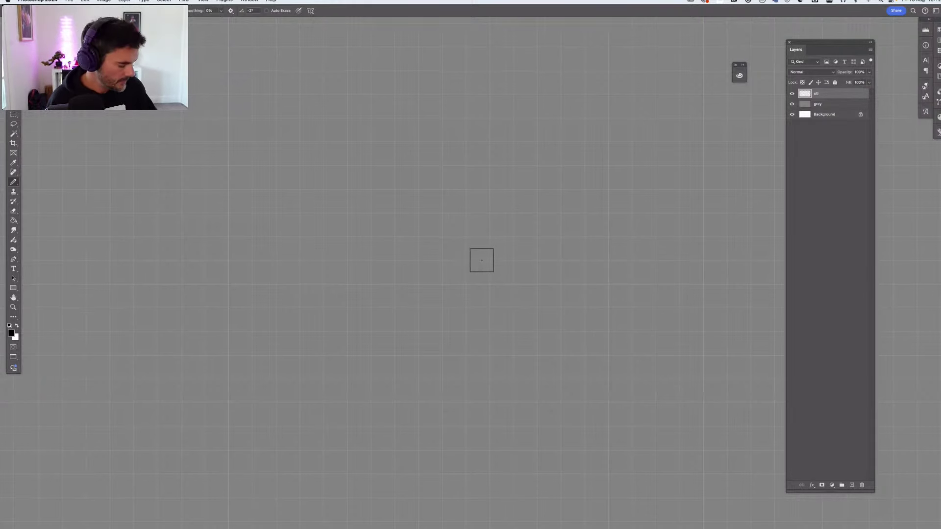
Hide the pixel grid and show the regular grid instead
click(203, 1)
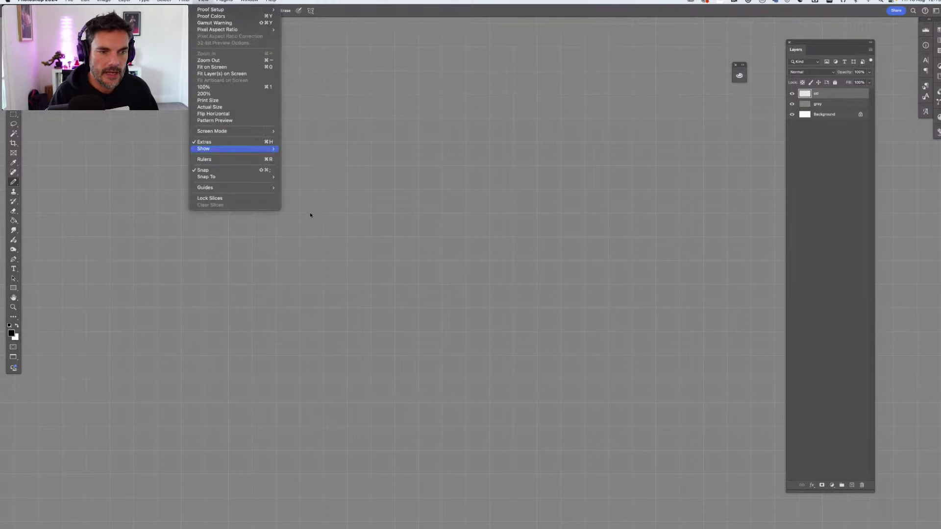
click(309, 228)
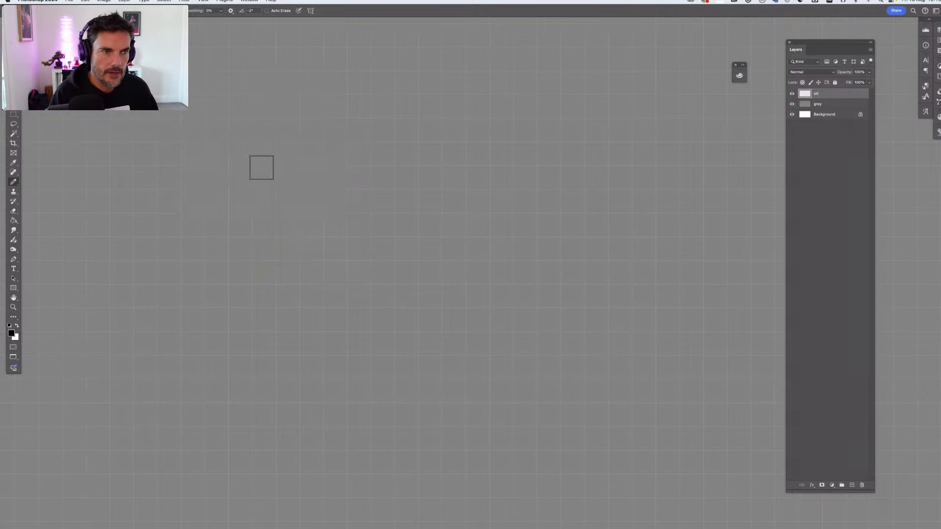
click(202, 1)
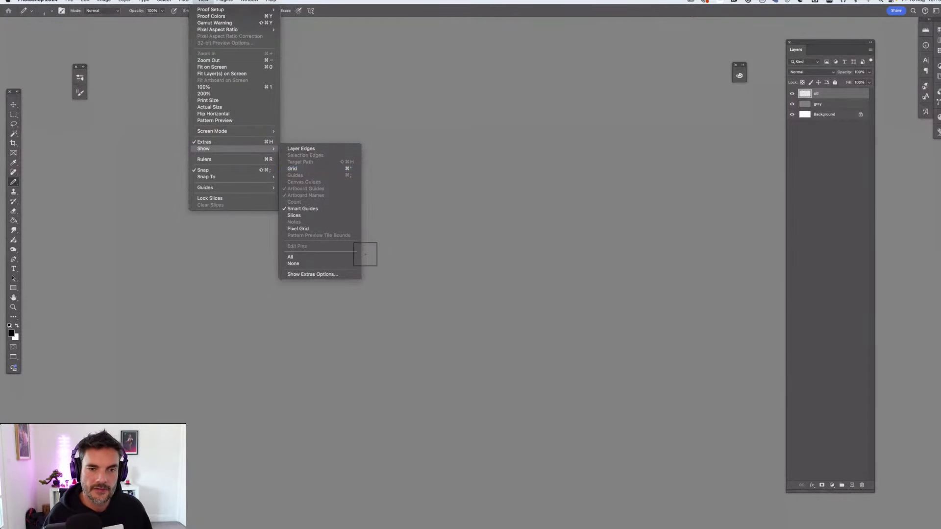
key(super+apostrophe)
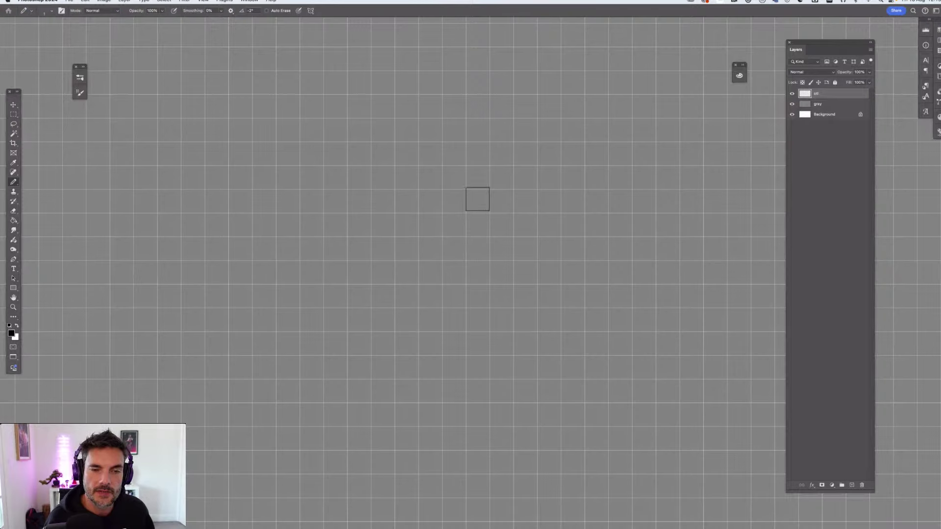
Try three single black pencil pixels against the regular grid and undo them
click(431, 177)
click(478, 201)
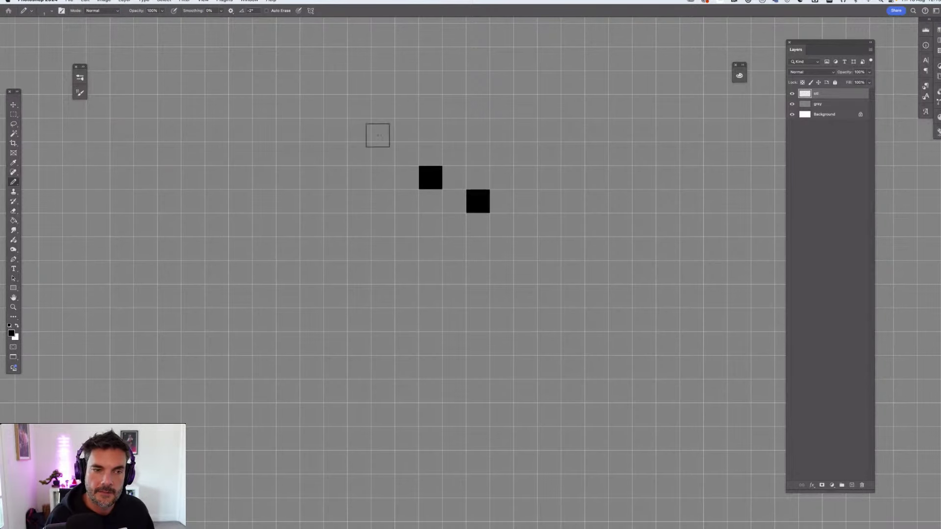
click(383, 130)
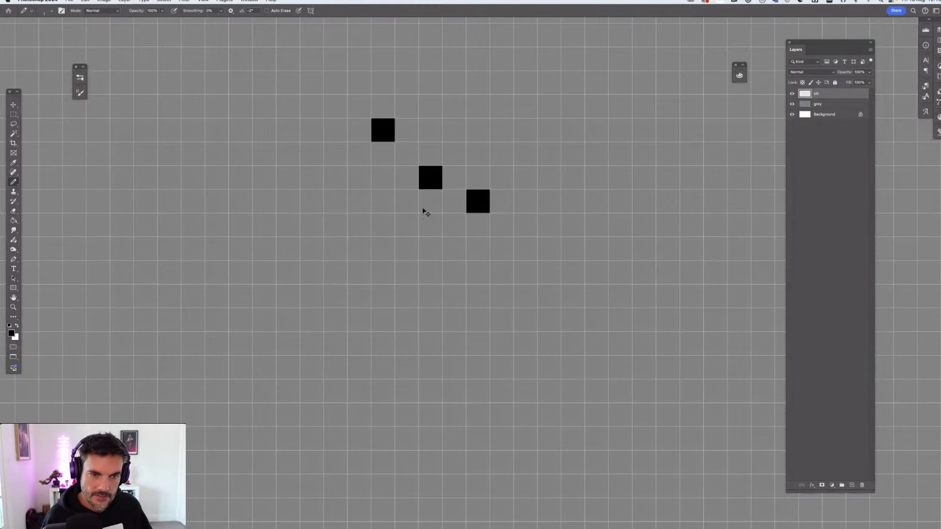
key(super+z)
key(super+z)
key(super+z)
Set the grid preferences to a gridline every 8 pixels
key(super+minus)
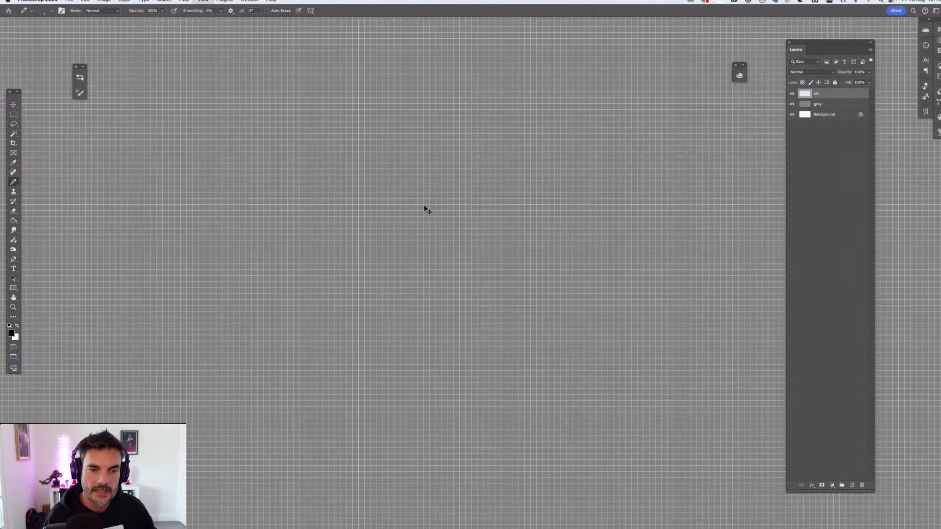
key(super+minus)
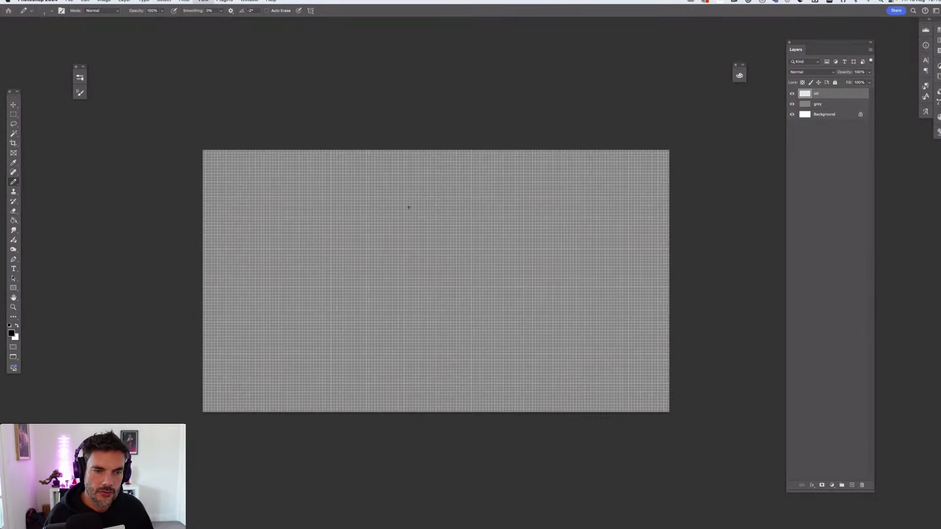
key(super+plus)
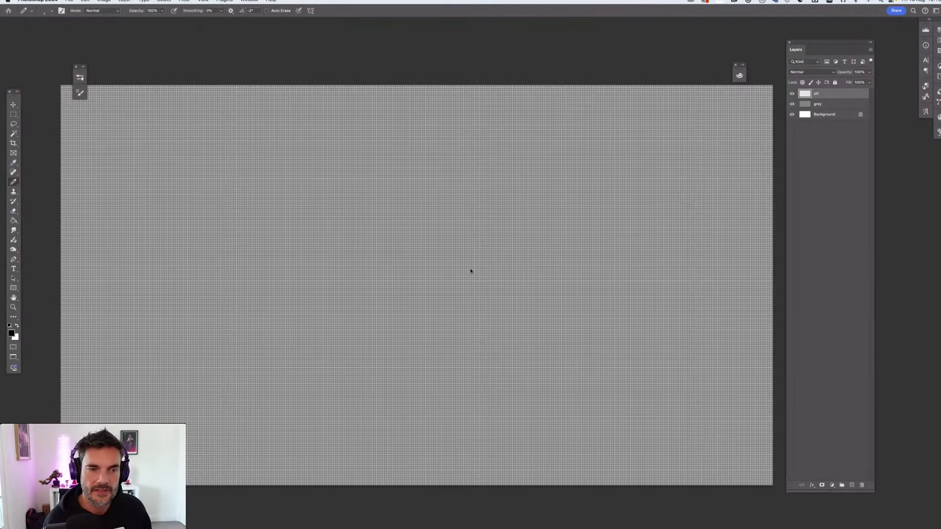
key(super+k)
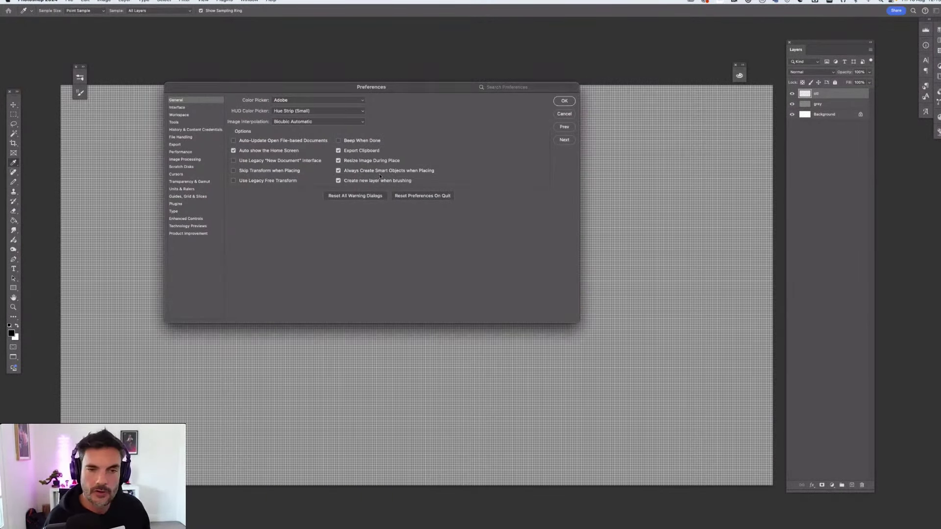
click(201, 197)
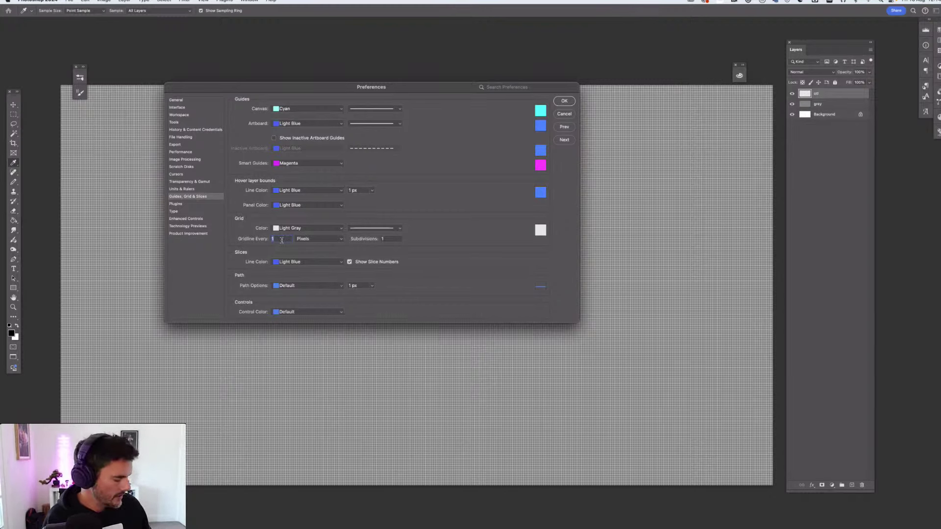
text(8)
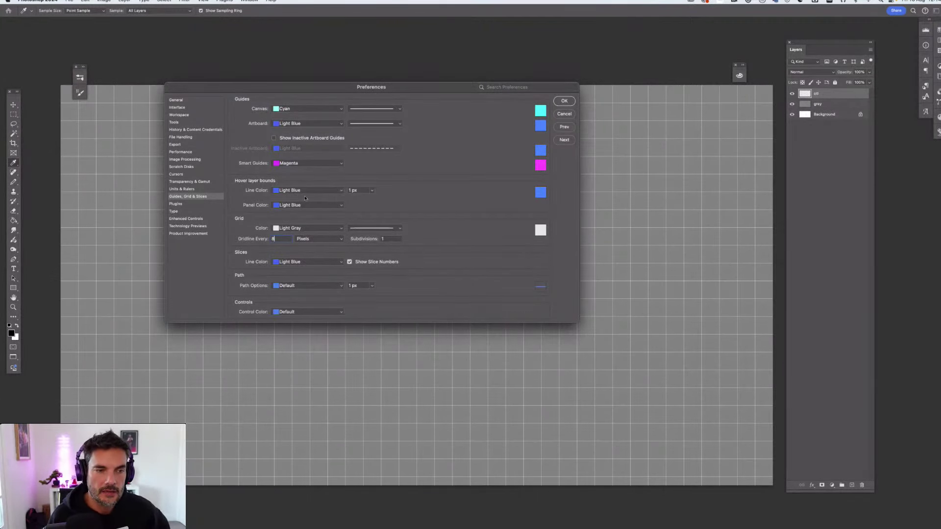
Try Light Red and Green as the grid colour
click(307, 228)
click(309, 186)
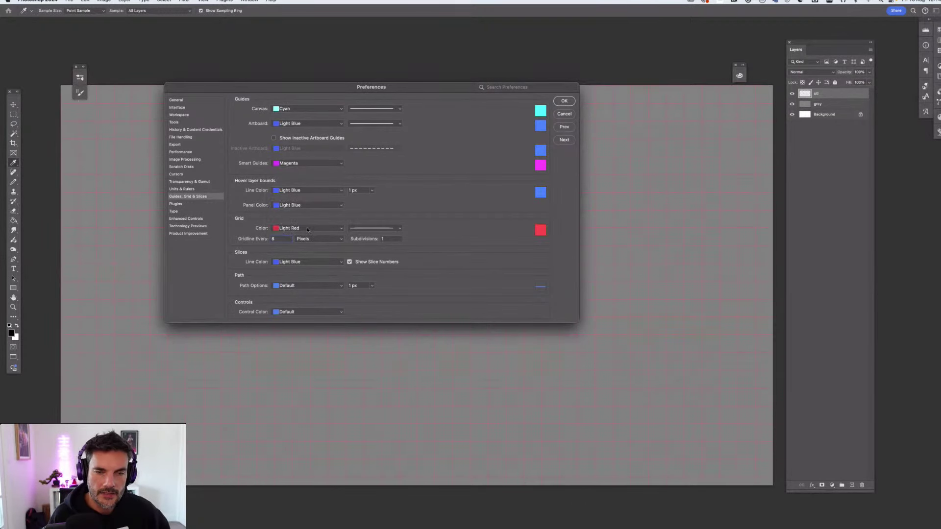
click(308, 228)
click(296, 234)
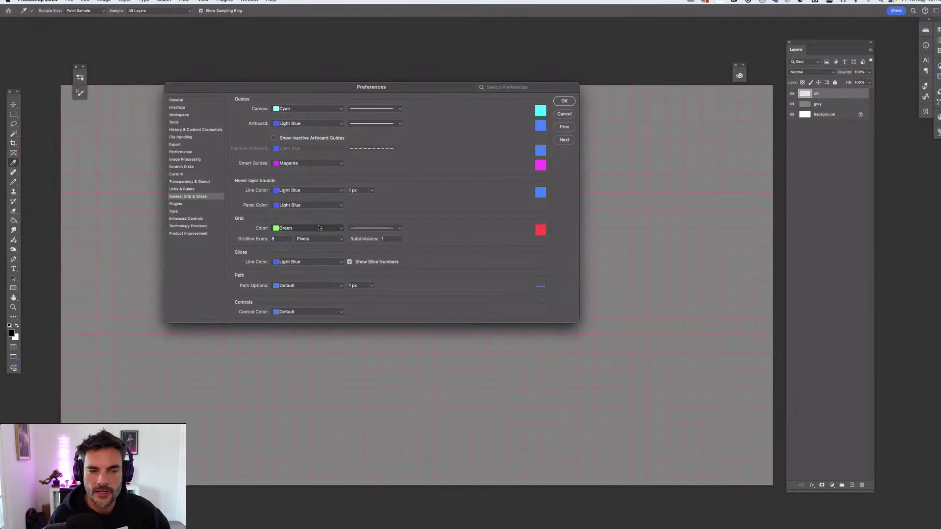
Give the grid a custom mid-light grey colour, #b4b3b3, and apply the preferences
click(310, 228)
click(298, 263)
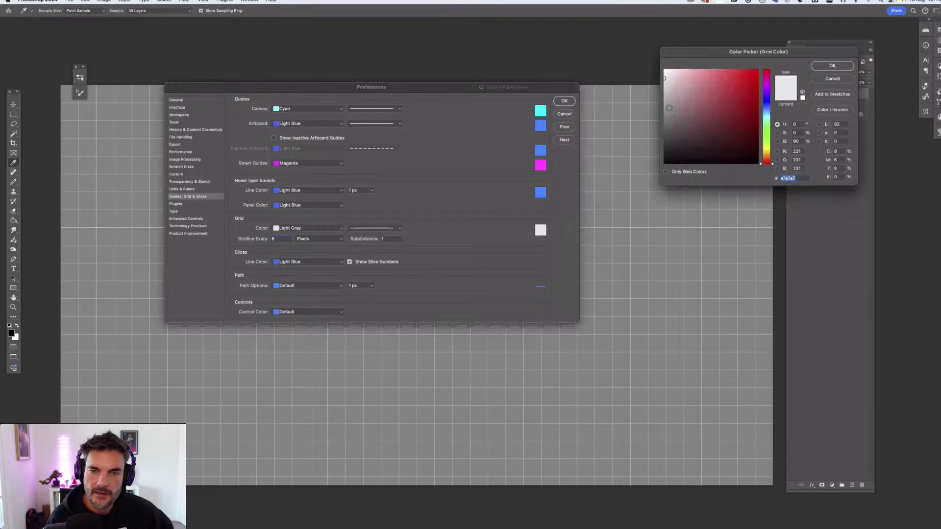
drag(667, 91, 665, 97)
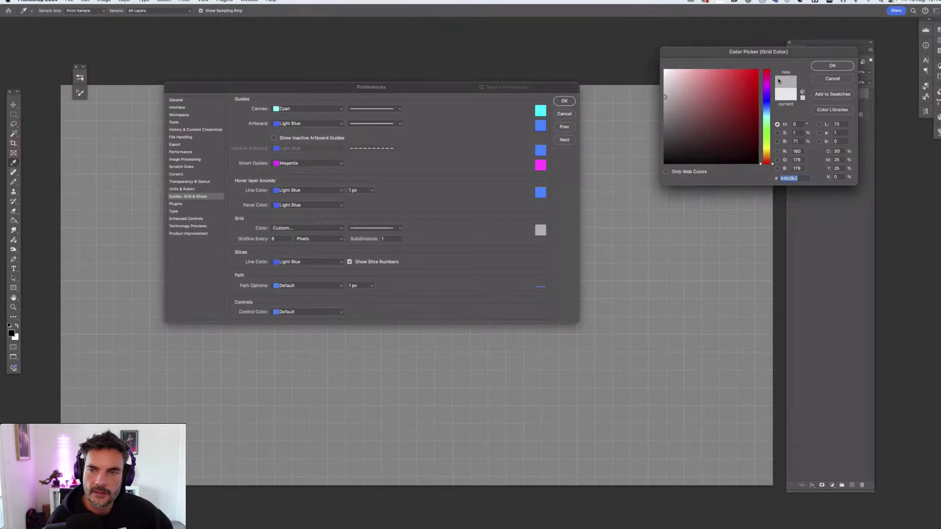
click(816, 68)
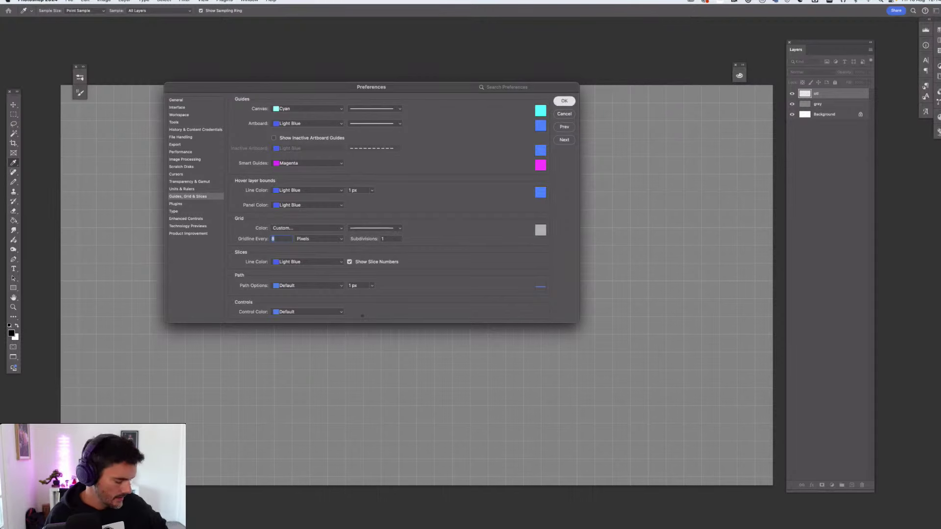
key(Return)
Test the grid by pencilling 8-pixel vertical and horizontal lines along two edges of one cell, and undo them
key(b)
scroll(398, 296, up, 5)
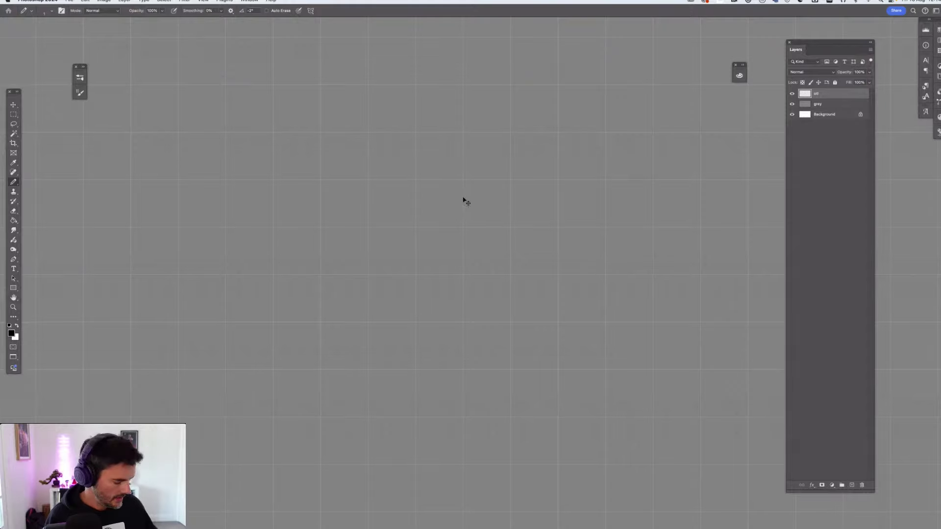
scroll(460, 198, up, 2)
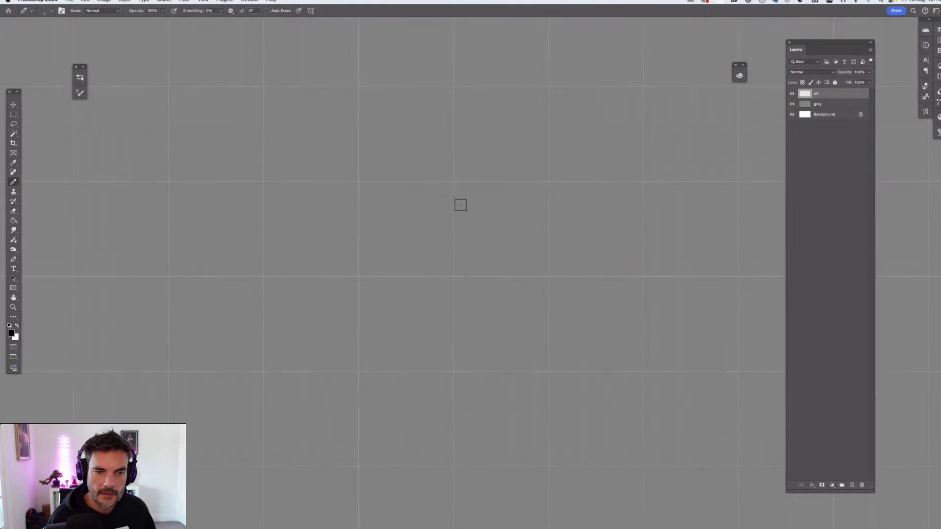
click(460, 192)
shift+click(460, 270)
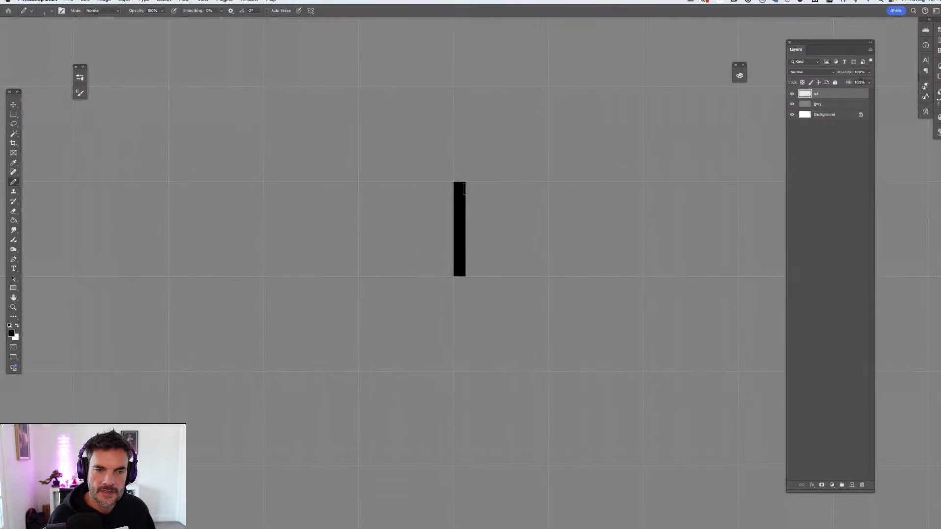
drag(463, 188, 484, 188)
shift+click(542, 187)
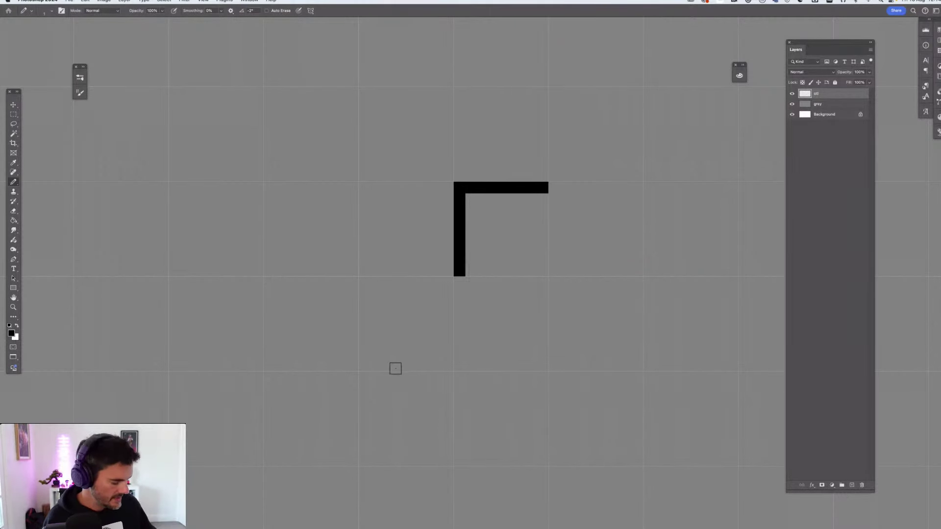
key(super+z)
key(super+z)
key(super+z)
key(super+z)
key(super+0)
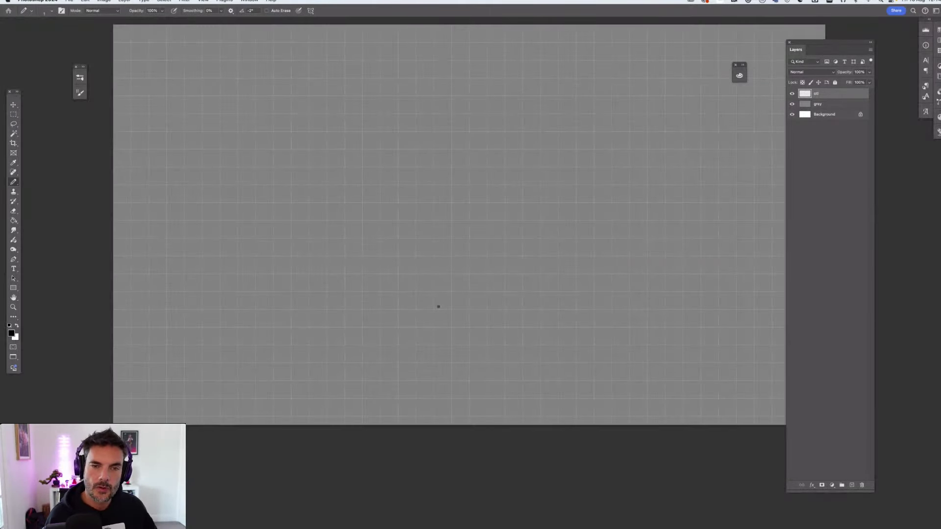
Zoom out to the whole canvas and cycle the screen mode back to the standard view with document tabs
key(super+minus)
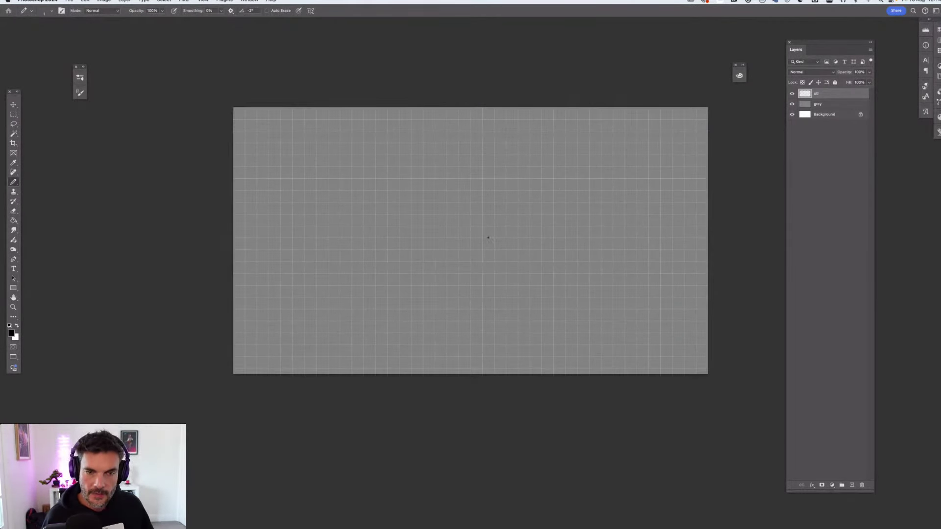
key(f)
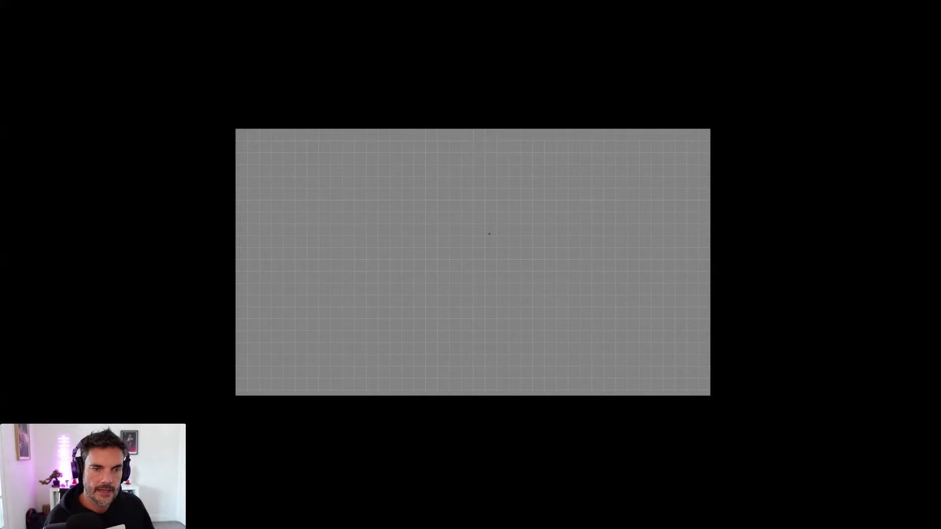
key(f)
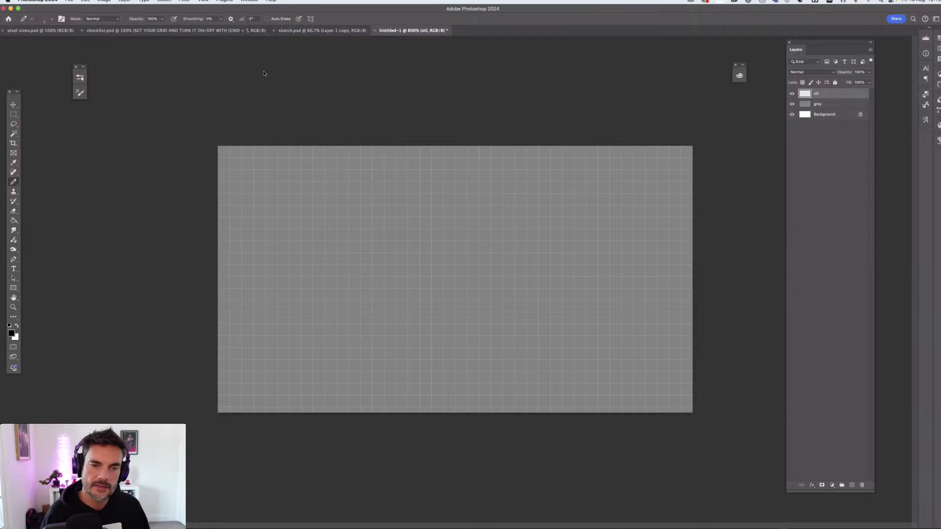
Check the image size of sketch.psd in pixels and in millimetres, and cancel without resizing it
key(ctrl+shift+Tab)
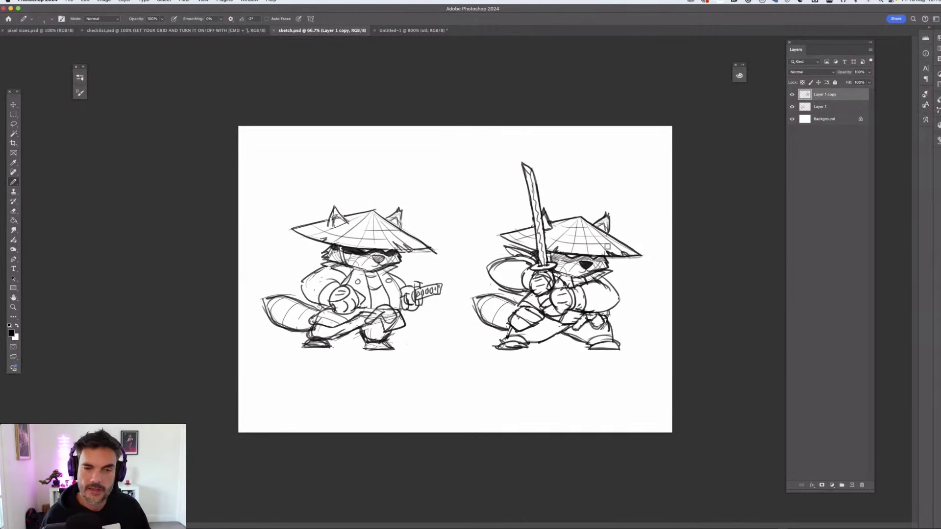
key(ctrl+alt+i)
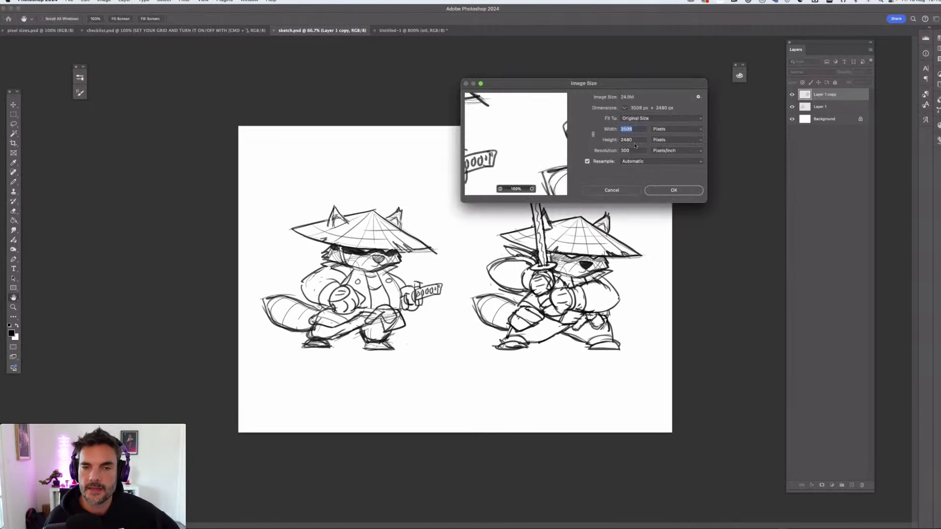
click(667, 143)
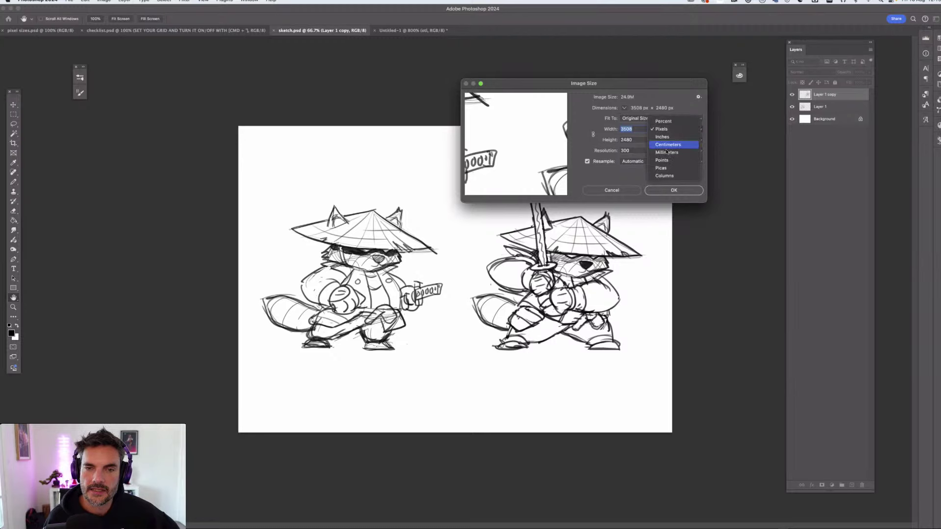
click(667, 152)
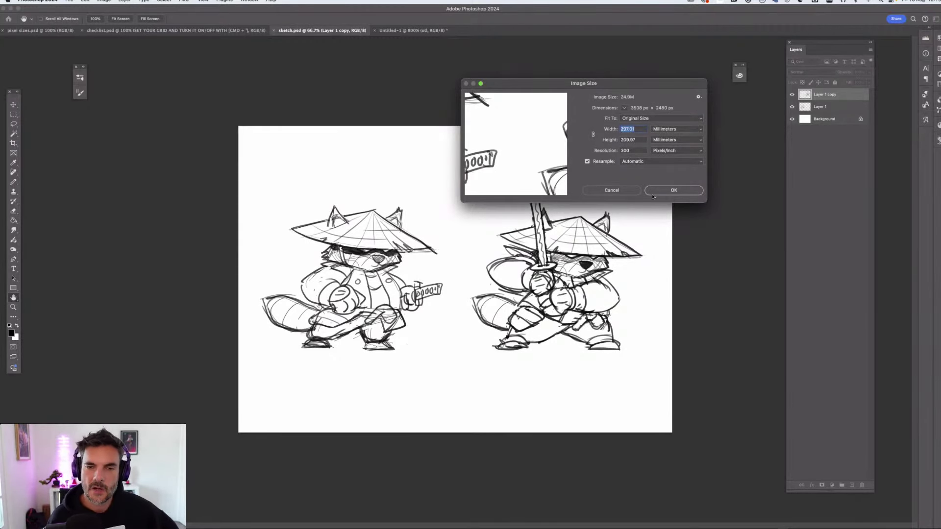
click(631, 191)
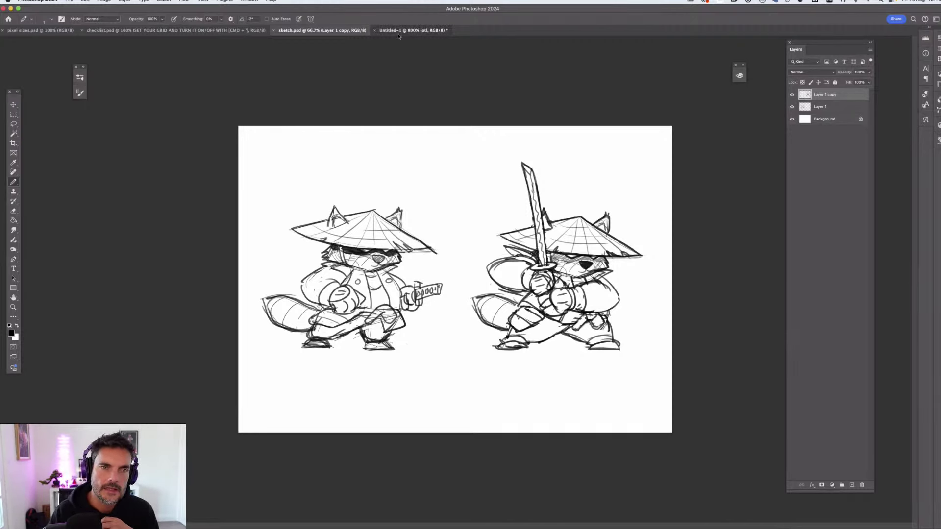
Save the untitled pixel canvas as "pixel art character.psd" in the JLO show PIXEL ART folder with maximum compatibility
click(413, 30)
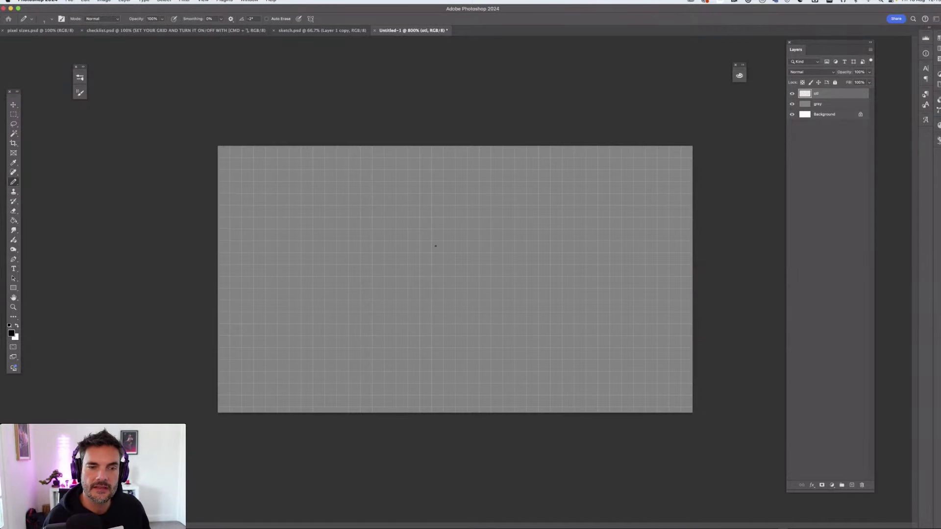
key(super+s)
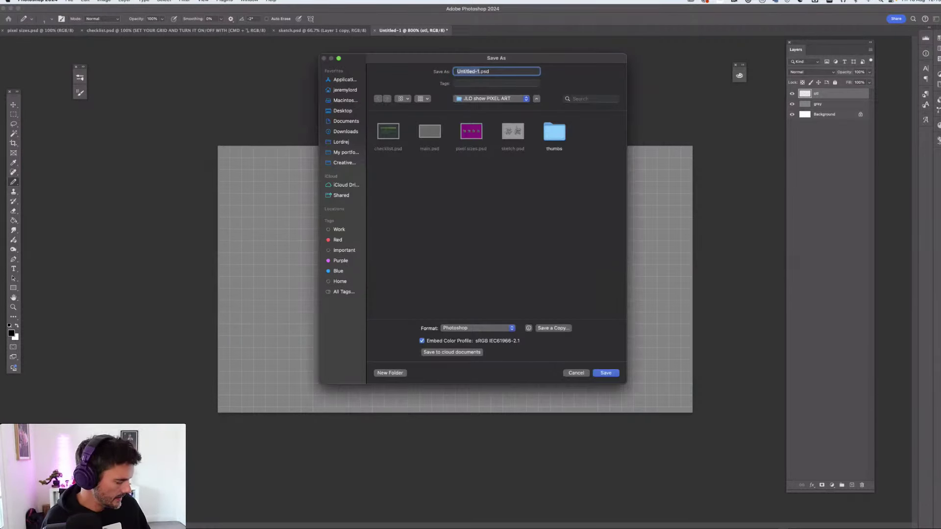
text(pixel)
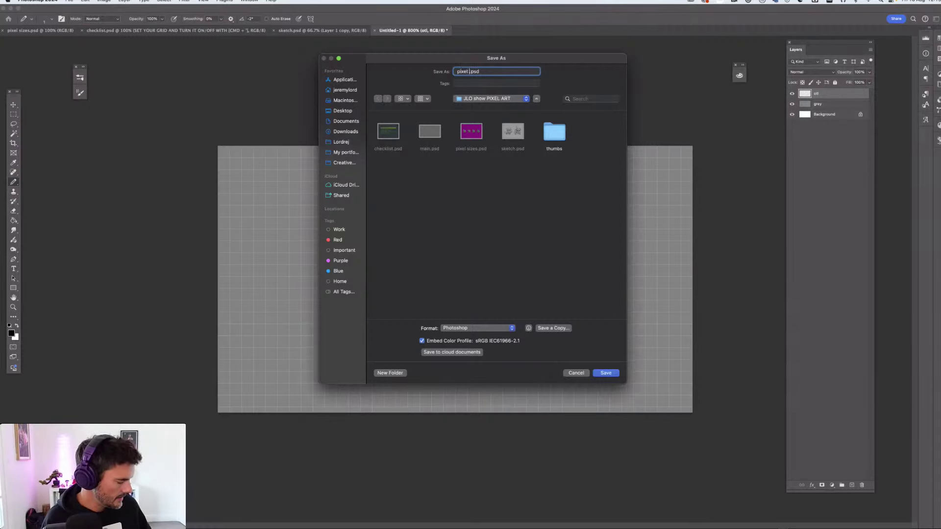
text( art charac)
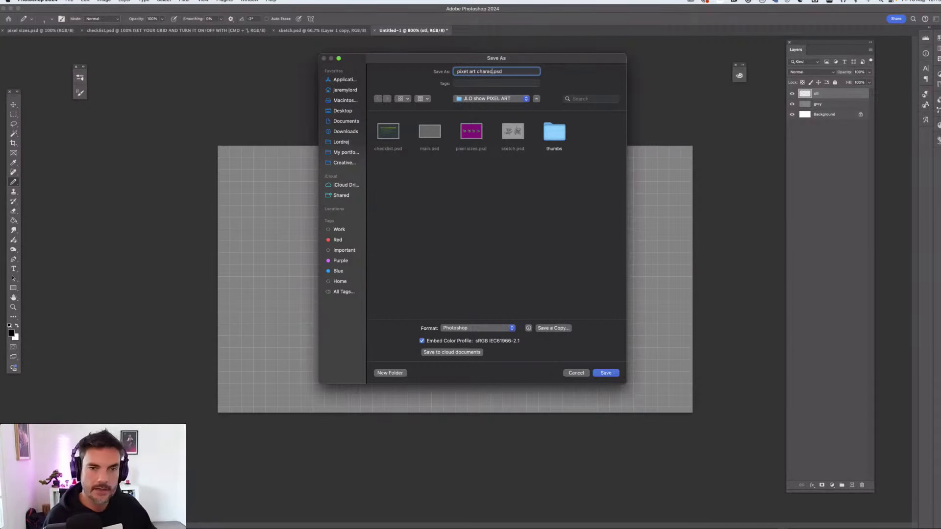
key(Return)
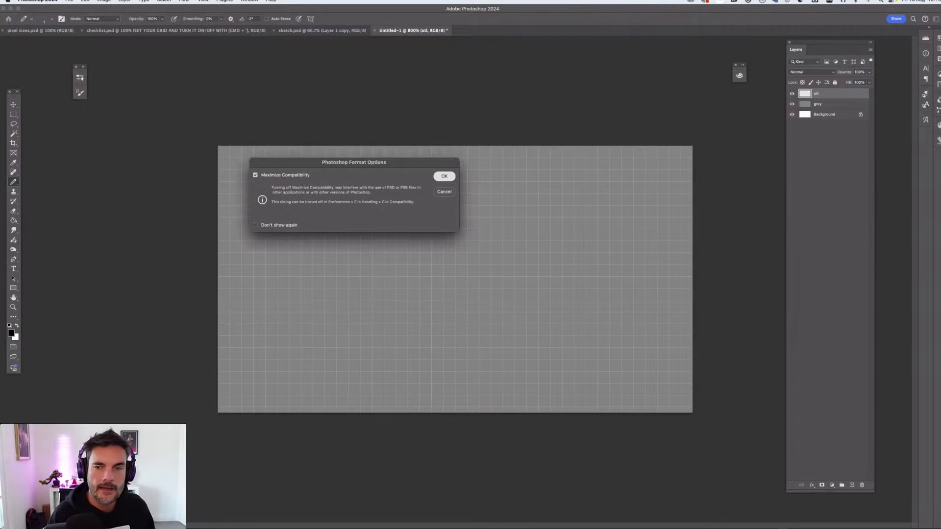
key(Return)
In sketch.psd, toggle both sketch layers to compare them and leave Layer 1 hidden, keeping only the raised-sword raccoon visible
key(ctrl+shift+Tab)
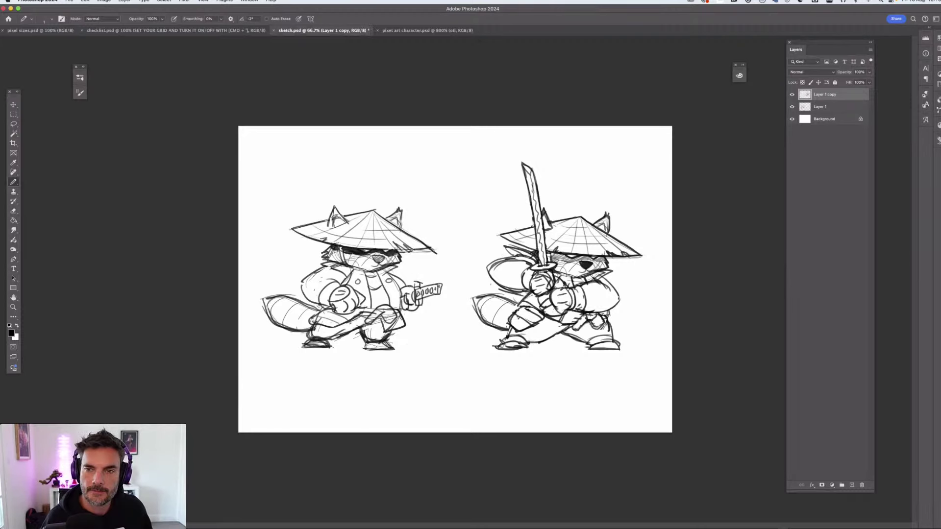
key(ctrl+comma)
click(792, 106)
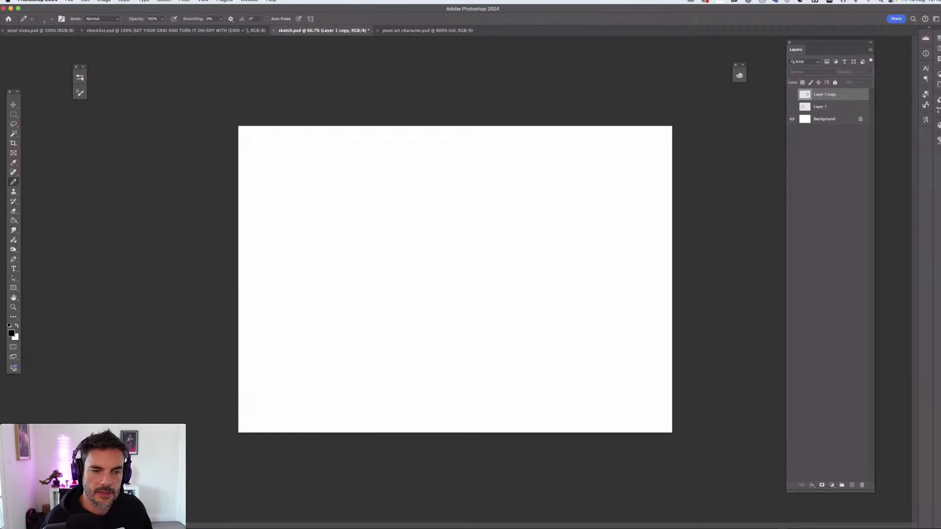
drag(792, 107, 792, 94)
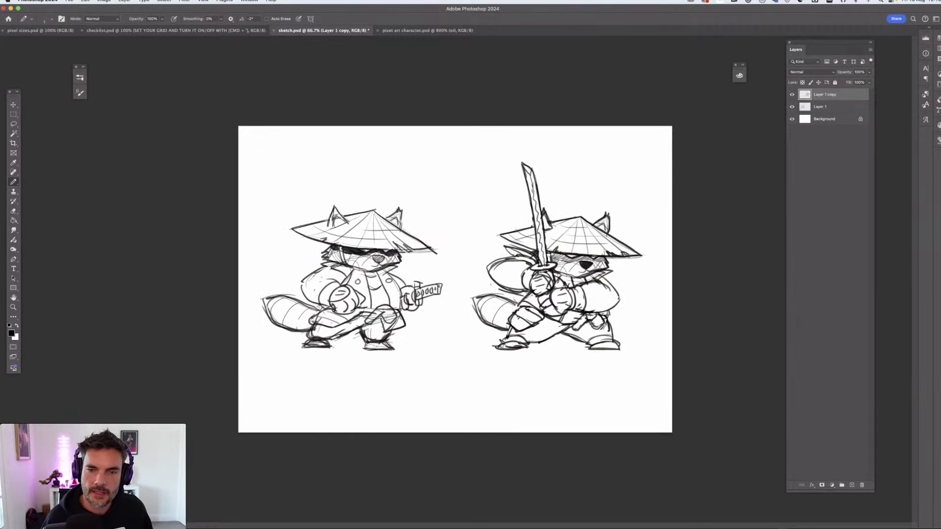
click(792, 106)
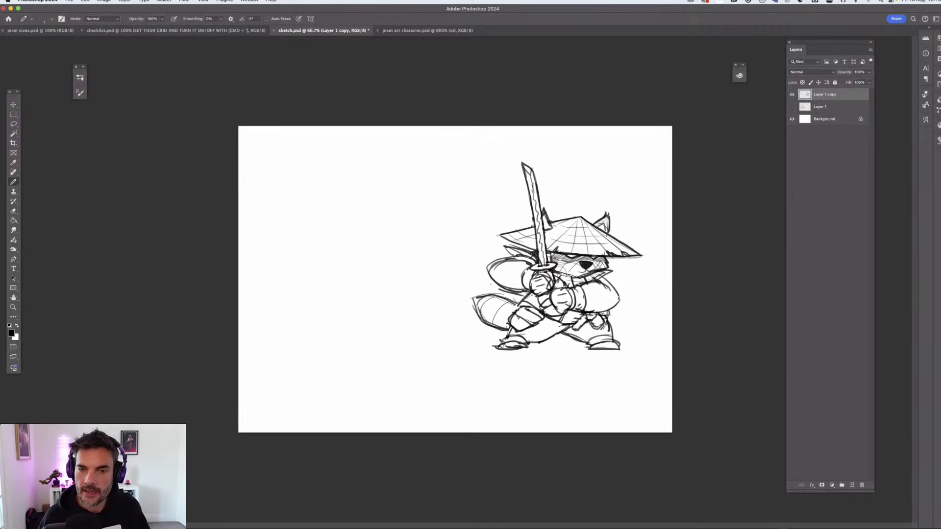
Copy the raised-sword raccoon sketch from sketch.psd and paste it as a new layer into pixel art character.psd
key(super+t)
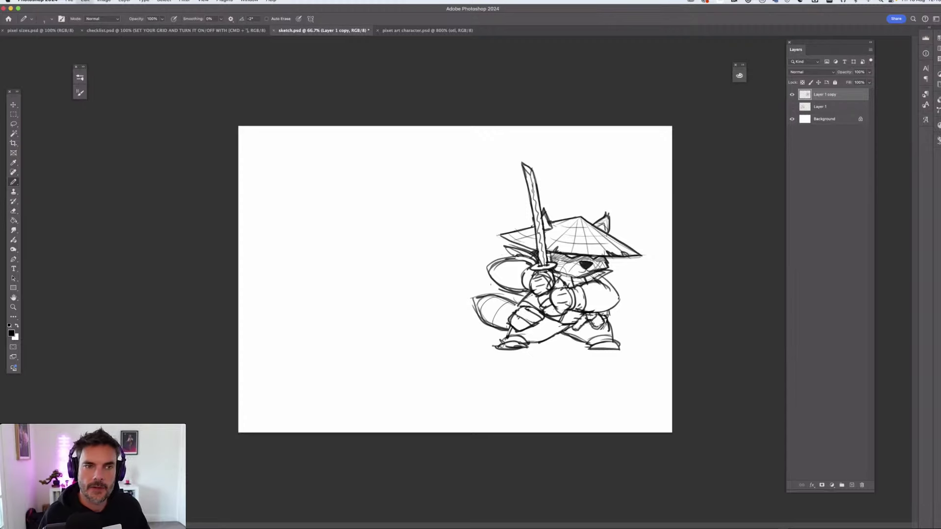
key(ctrl+Tab)
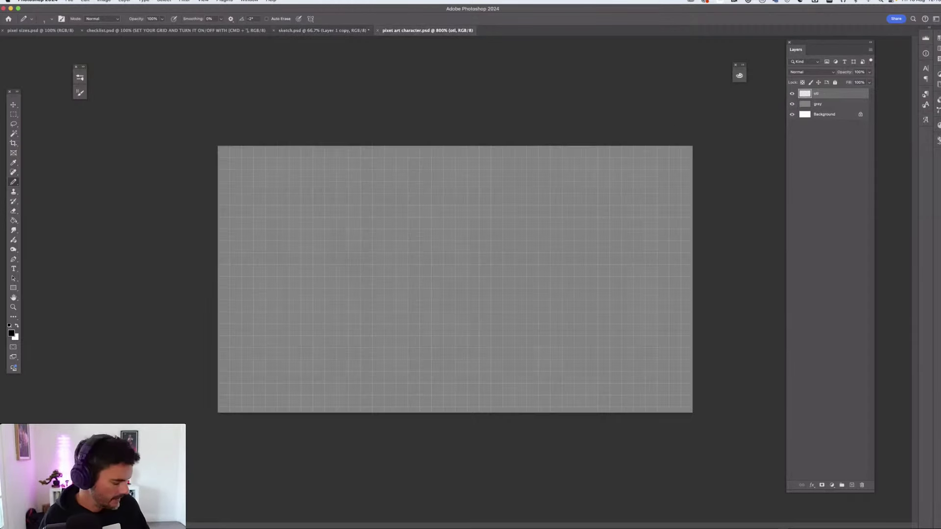
key(super+v)
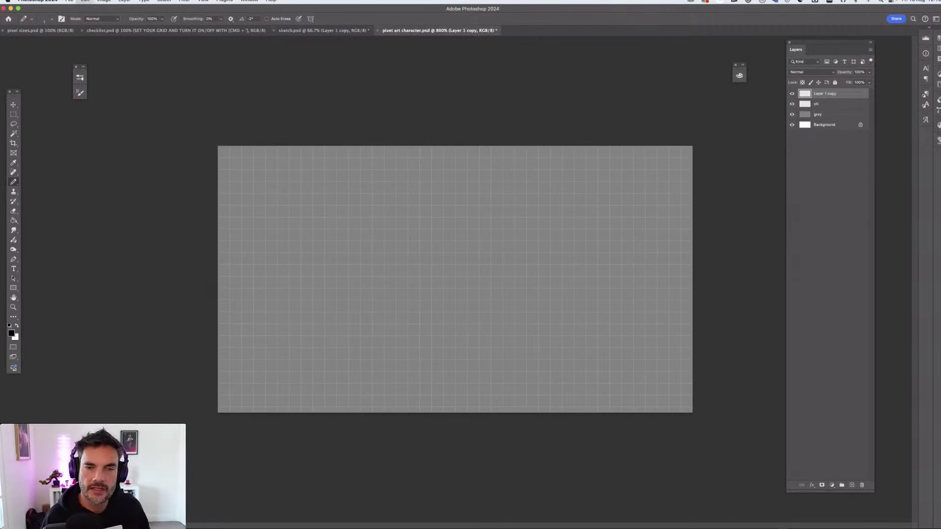
Free-transform the oversized pasted sketch and scale it proportionally to about 11.6% so the character fits within the canvas
key(super+minus)
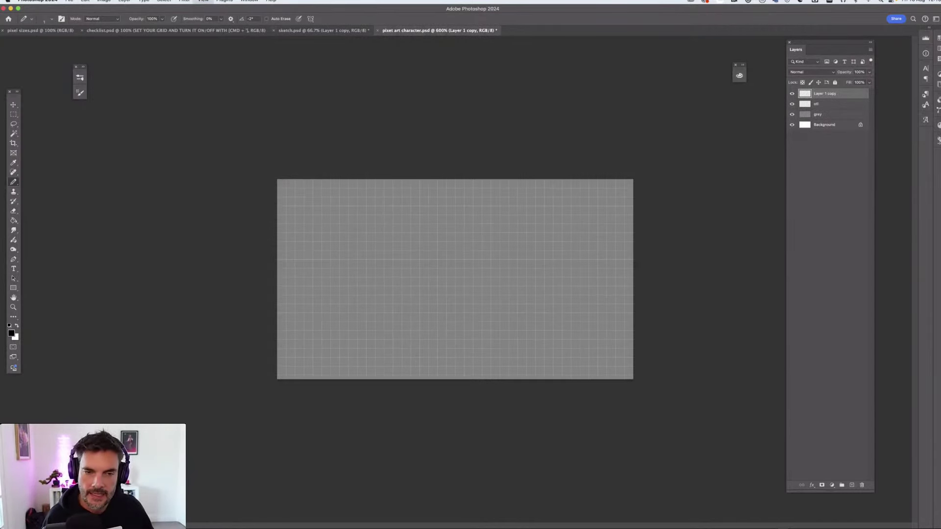
key(super+minus)
key(super+minus)
key(super+minus)
key(super+minus)
key(super+minus)
key(super+minus)
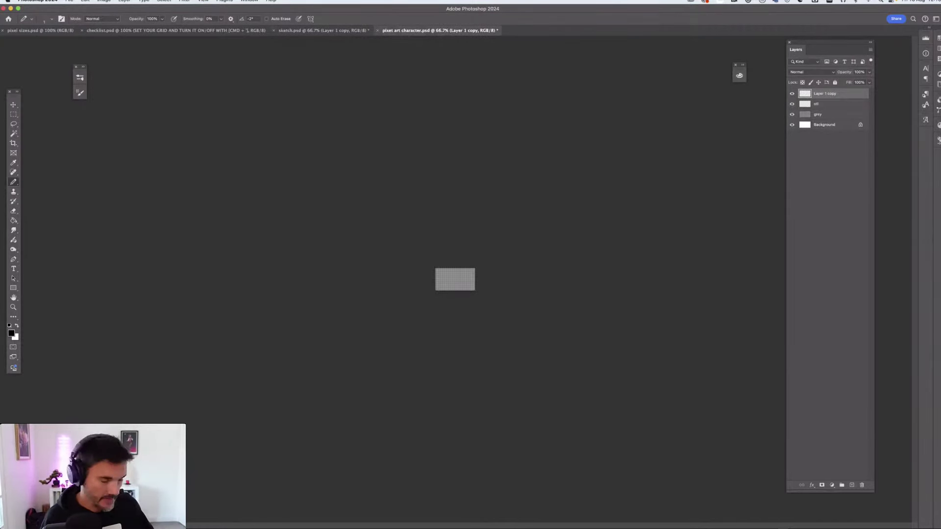
key(super+t)
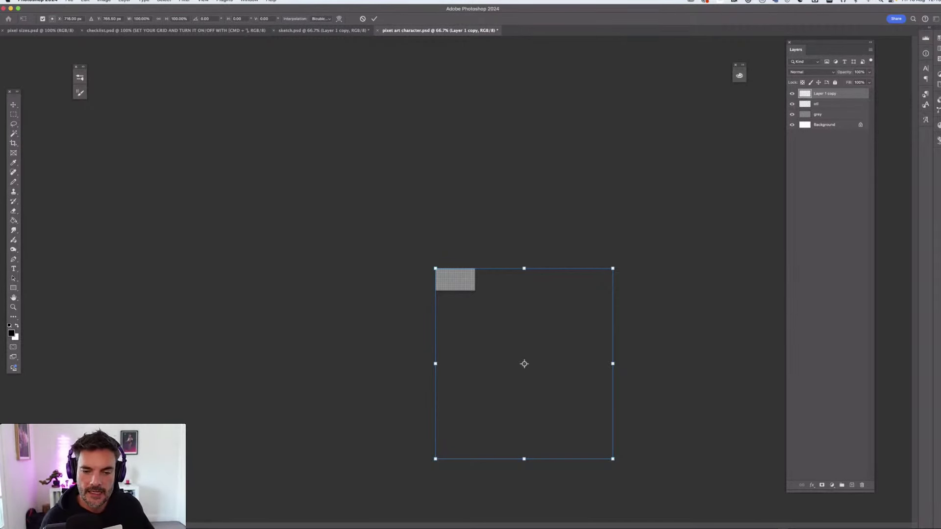
drag(613, 459, 456, 290)
key(super+plus)
key(super+plus)
key(super+plus)
key(super+plus)
key(super+plus)
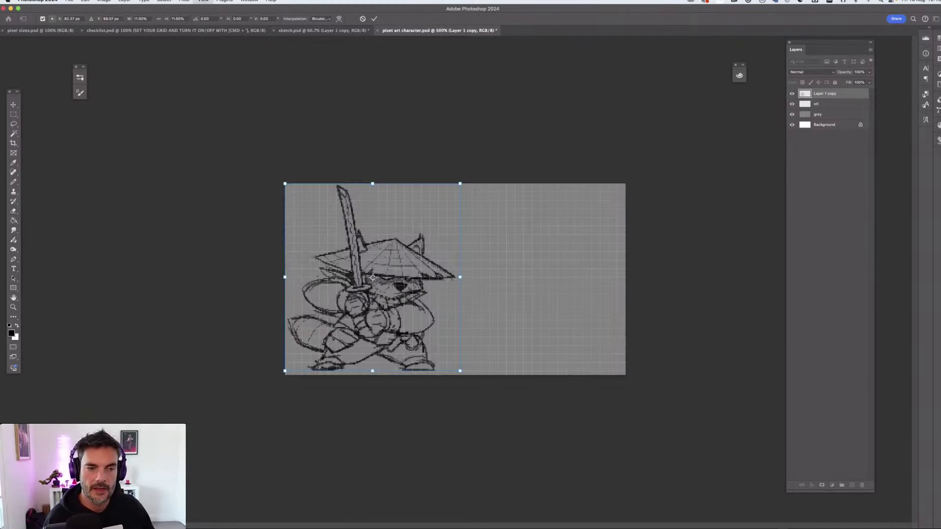
key(super+plus)
key(super+plus)
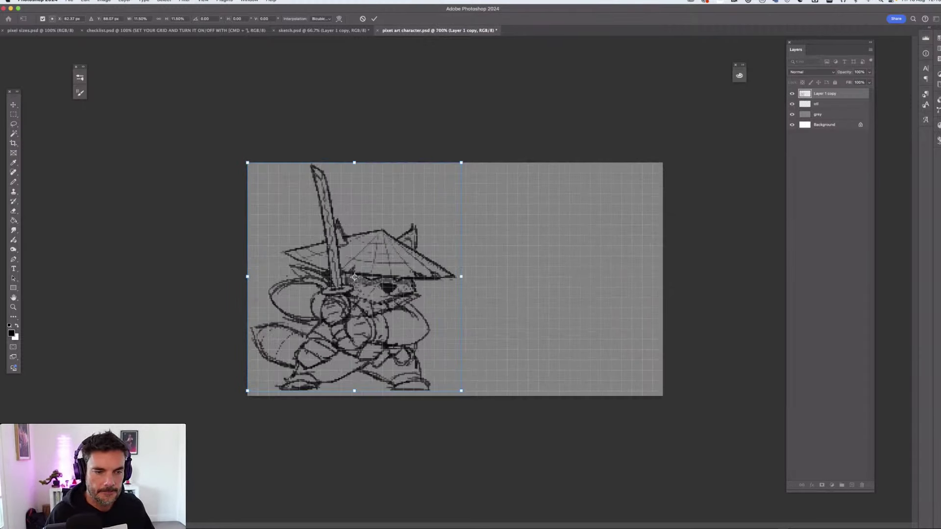
Shrink the sketch proportionally to about 97 x 104 px and move it to the horizontal middle, one grid row above the bottom edge
drag(248, 162, 335, 256)
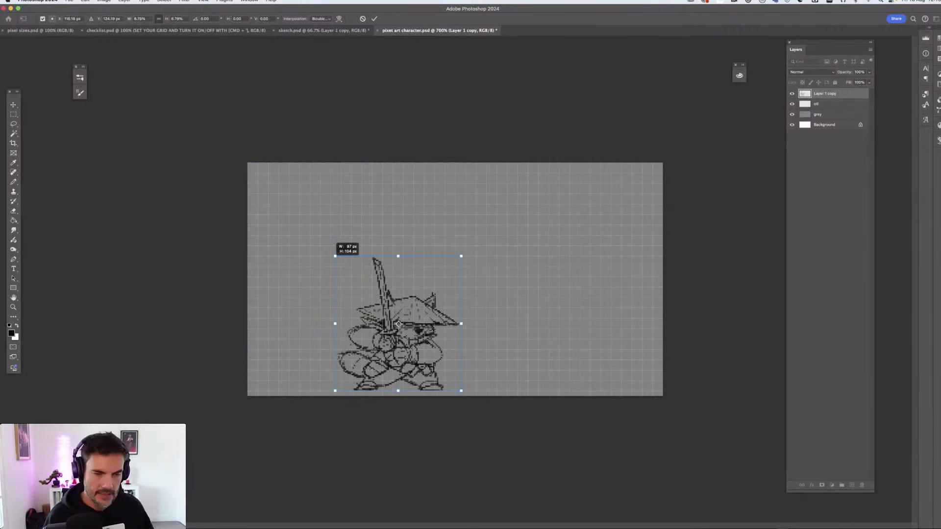
key(super+plus)
key(super+plus)
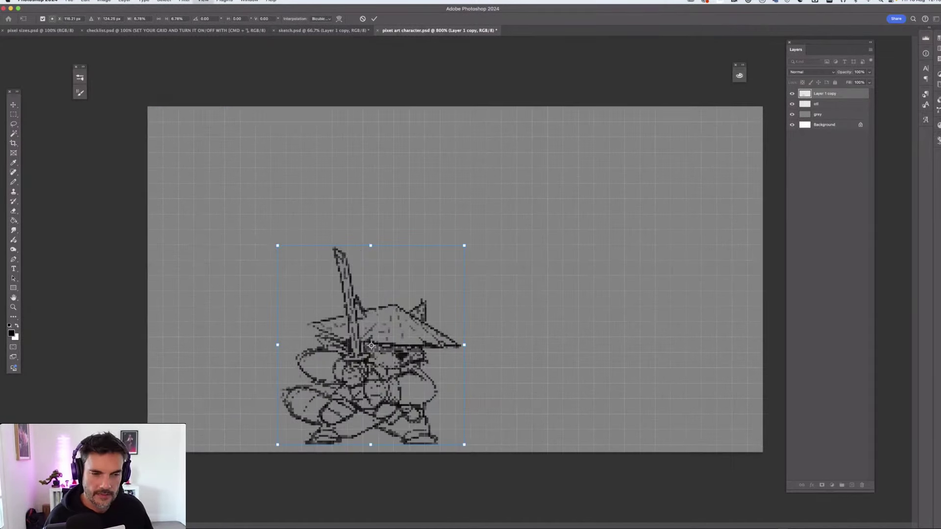
key(super+plus)
drag(358, 356, 449, 337)
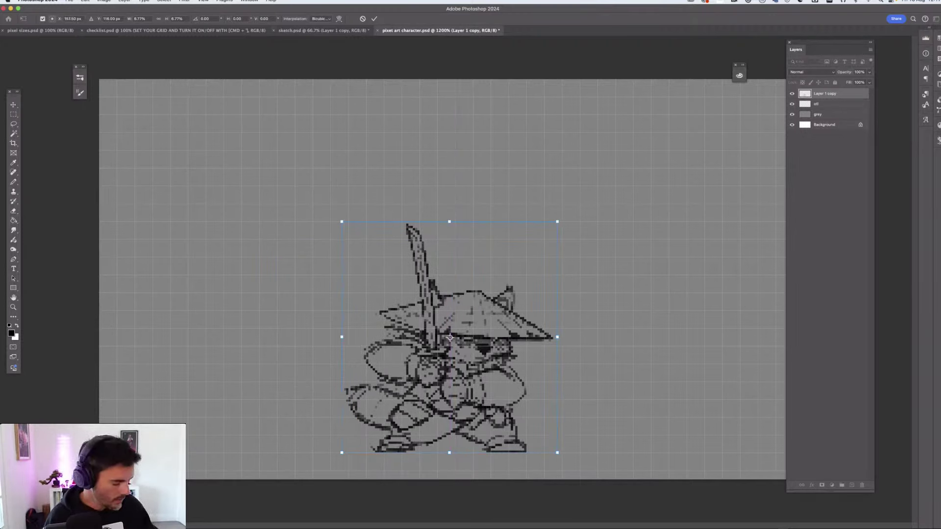
key(super+apostrophe)
key(super+equal)
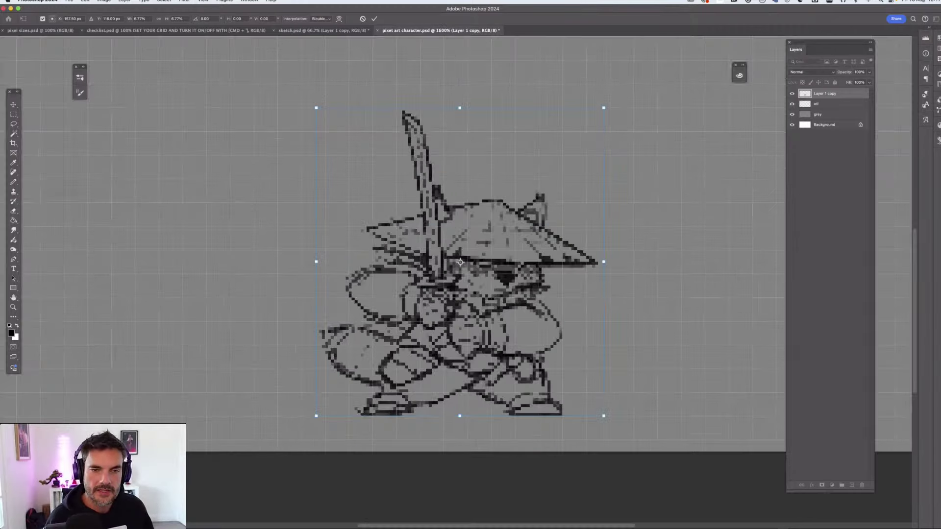
scroll(461, 262, down, 2)
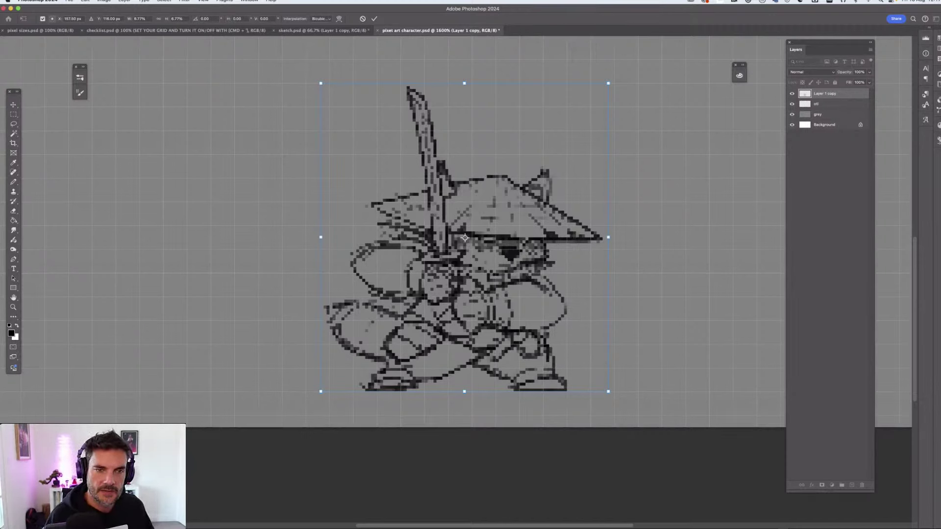
Scale the sketch proportionally about its horizontal centre to 48 px high, reduce it further to five grid cells high, and apply the transform
drag(464, 83, 465, 250)
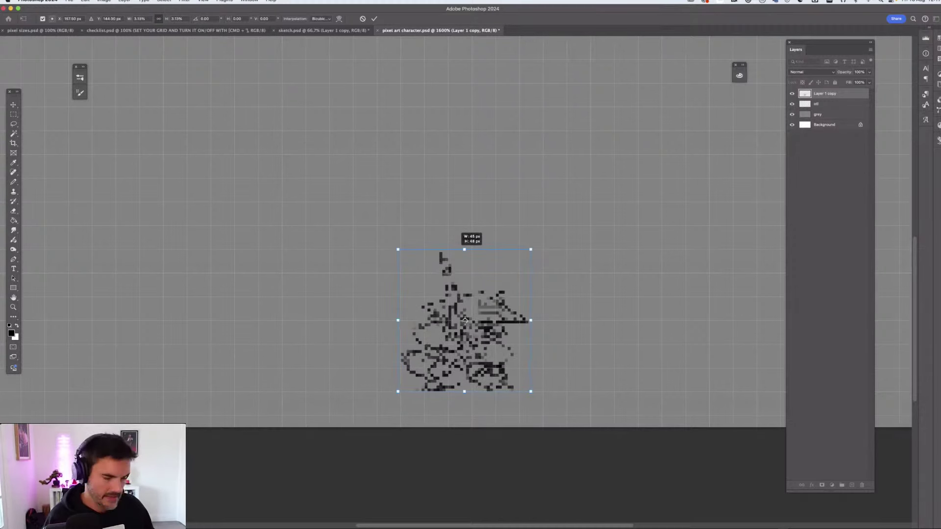
key(super+minus)
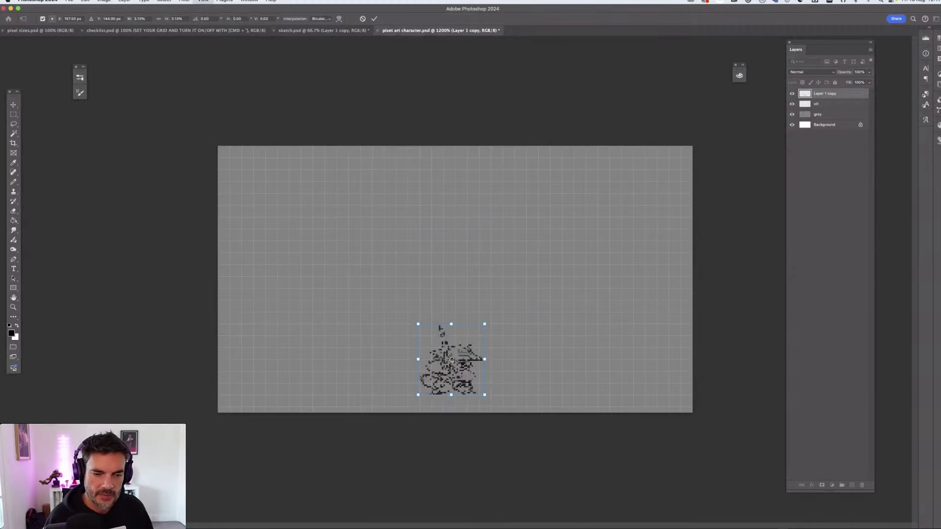
key(super+plus)
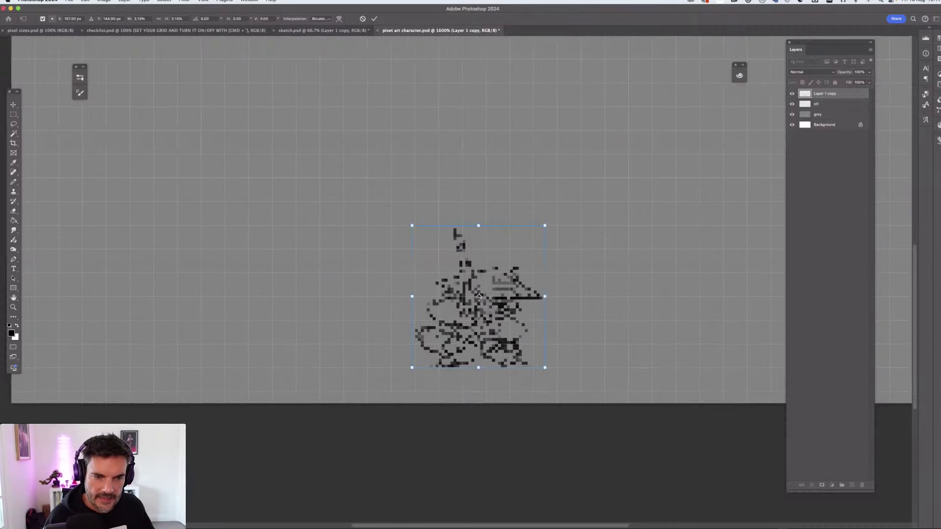
drag(479, 225, 479, 249)
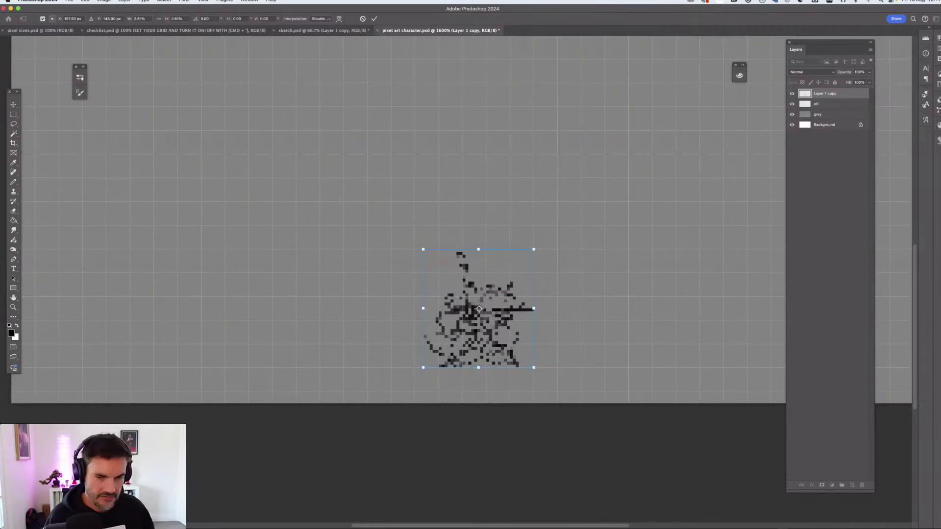
key(Return)
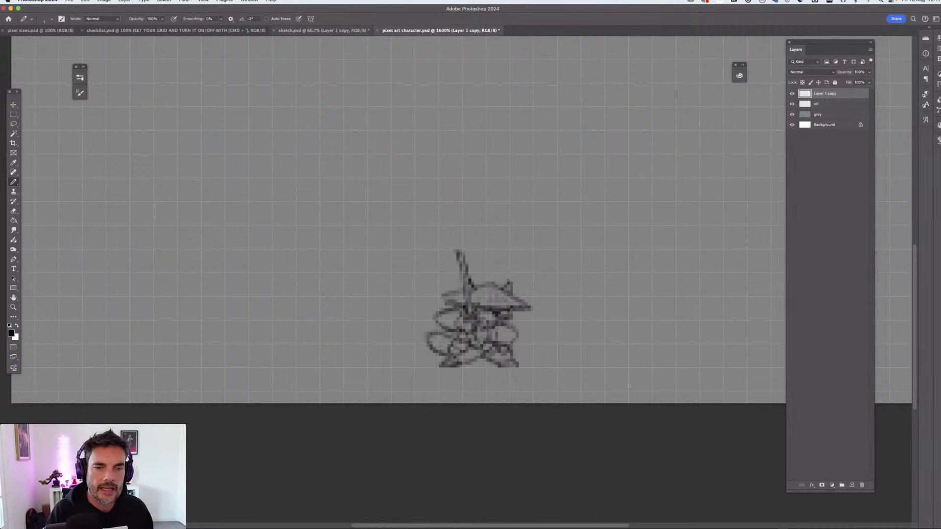
Compare the scaled-down sketch with the original in sketch.psd and examine its readability at full-canvas view and at pixel level
key(ctrl+shift+Tab)
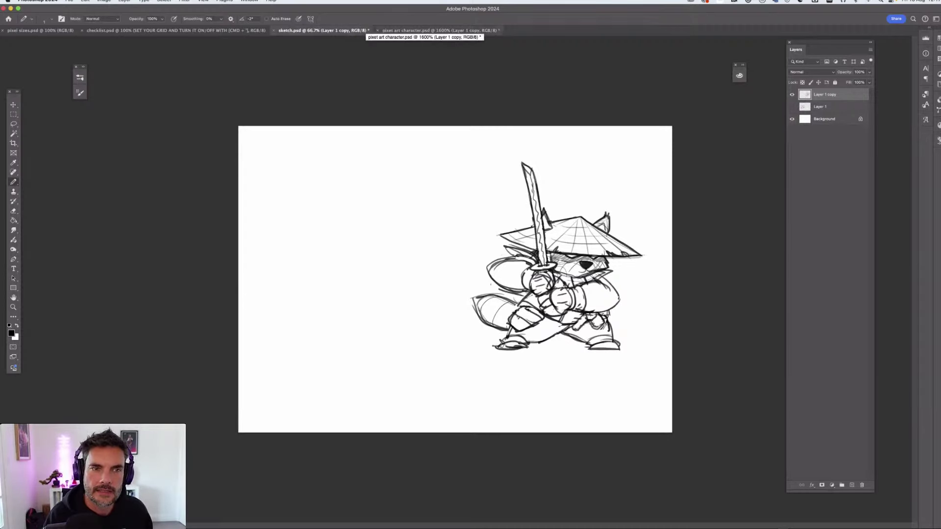
key(ctrl+Tab)
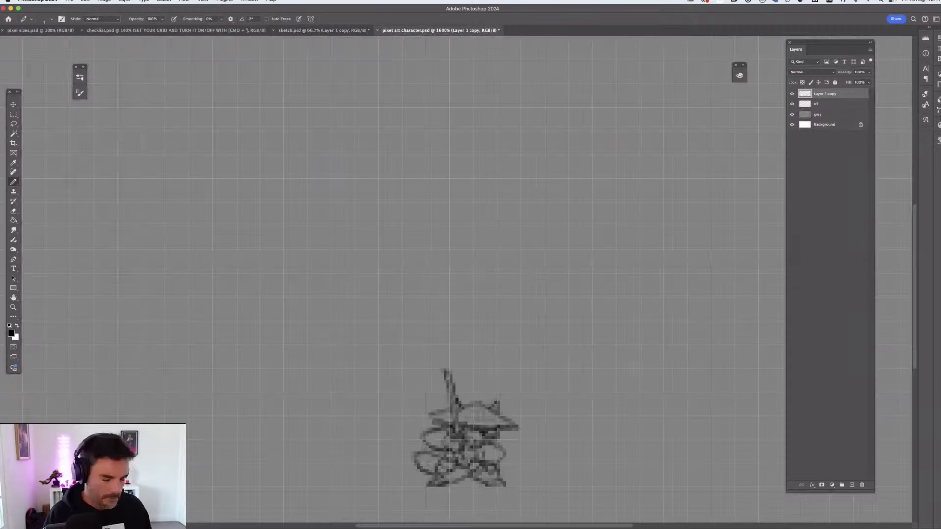
key(ctrl+minus)
key(ctrl+minus)
key(ctrl+minus)
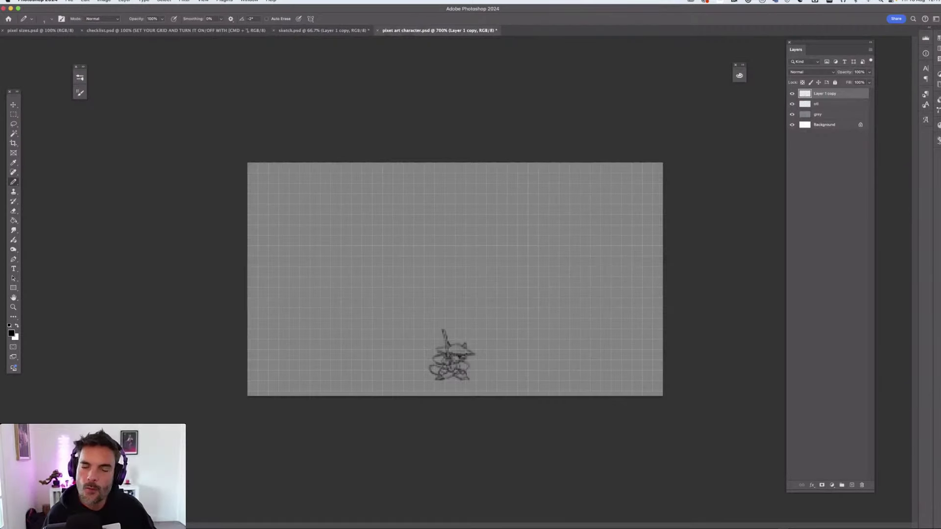
key(ctrl+plus)
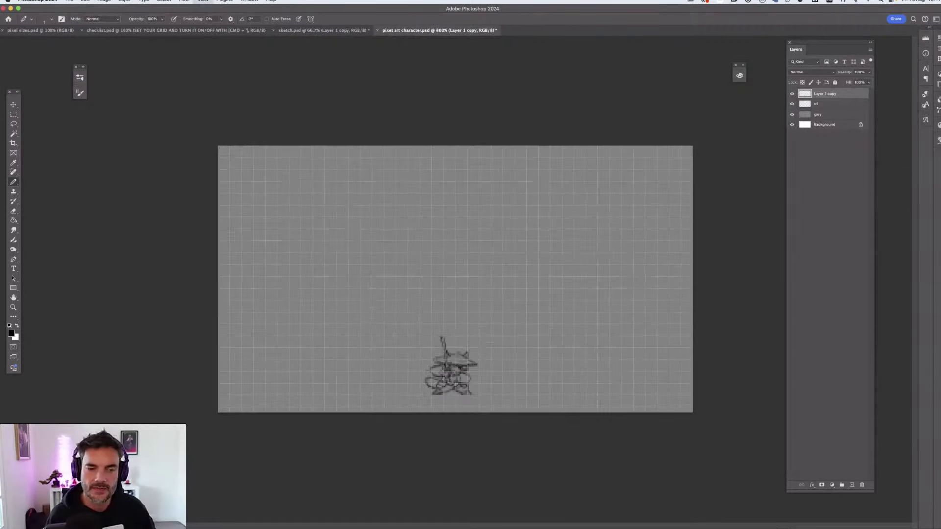
key(ctrl+plus)
key(ctrl+plus)
key(ctrl+plus)
key(ctrl+plus)
key(ctrl+plus)
key(ctrl+plus)
scroll(455, 265, down, 5)
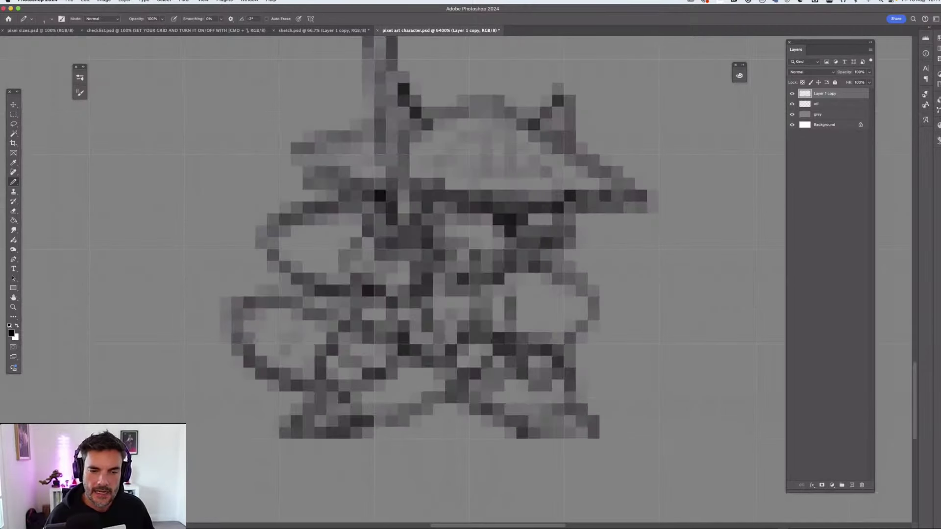
key(ctrl+minus)
key(ctrl+minus)
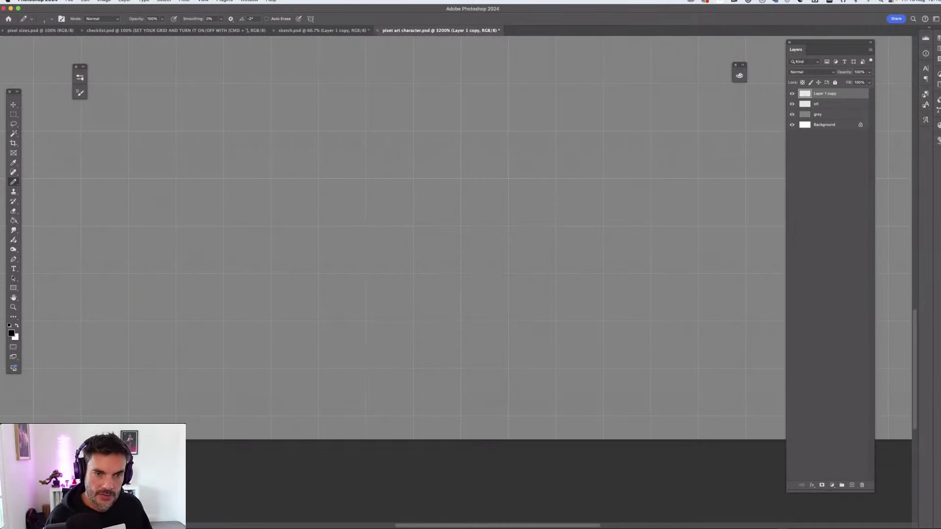
key(Delete)
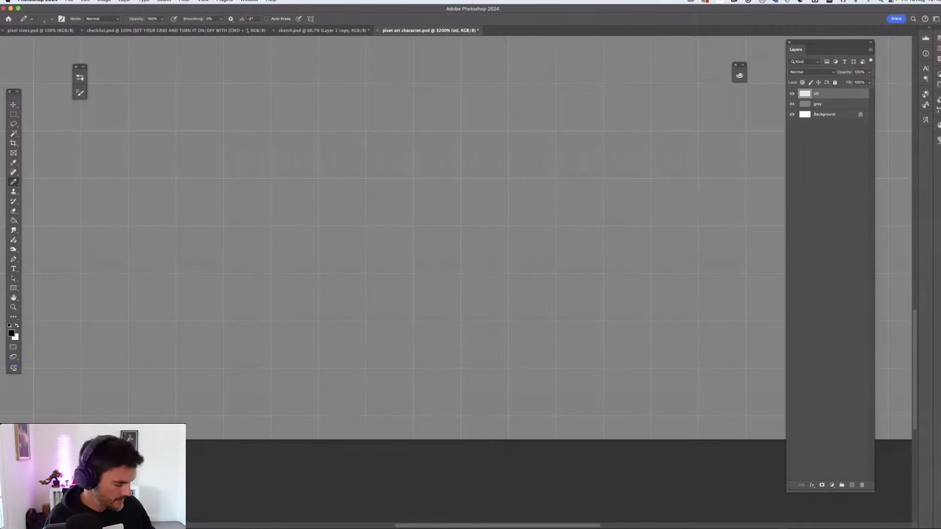
key(ctrl+minus)
key(ctrl+minus)
key(ctrl+minus)
key(ctrl+minus)
key(ctrl+minus)
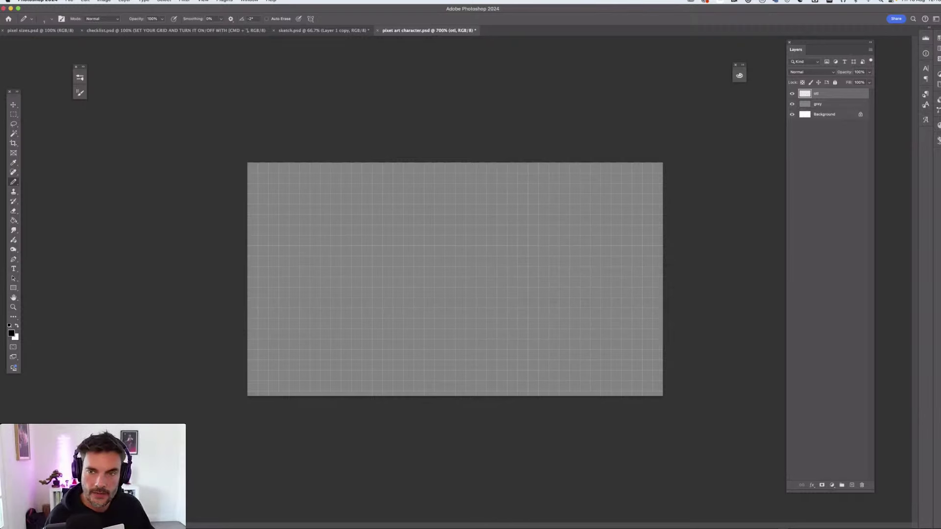
key(ctrl+z)
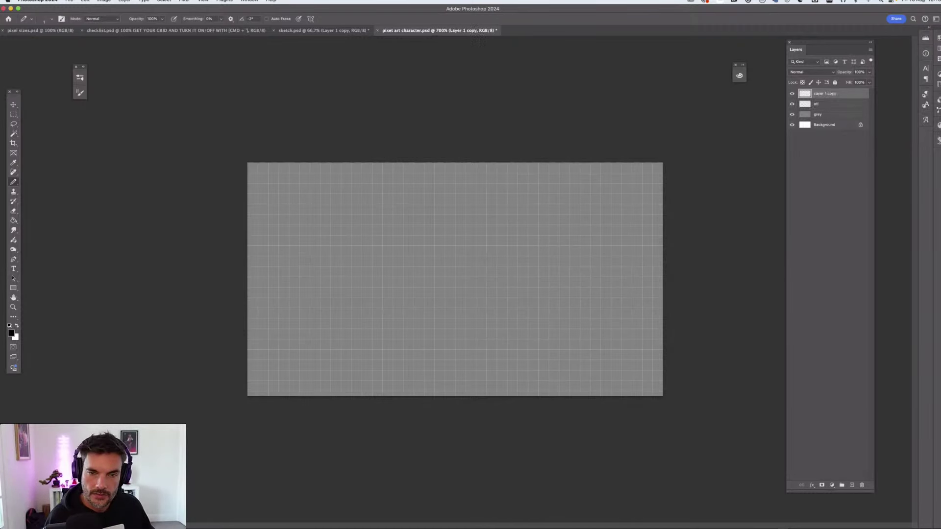
Free-transform the oversized sketch layer, scale it proportionally to about 7.9%, and place it in the horizontal middle near the canvas's bottom edge
key(ctrl+t)
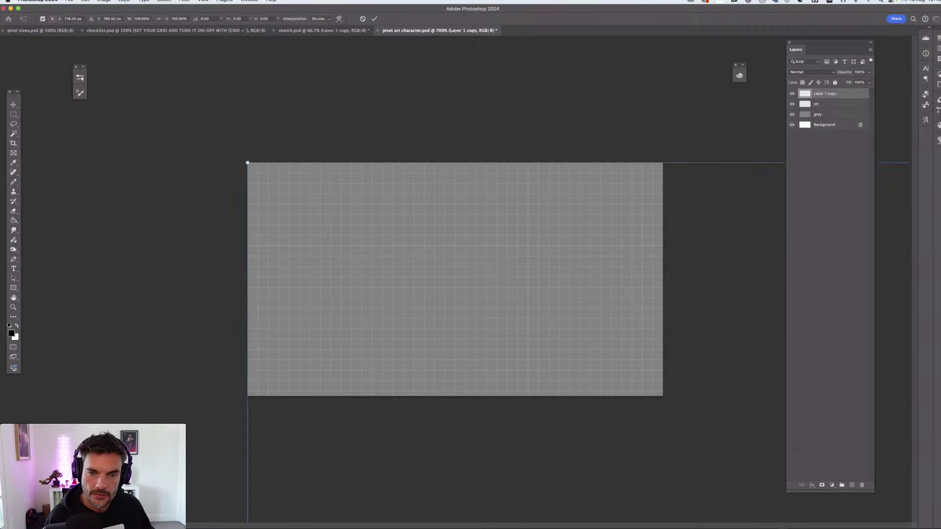
drag(248, 163, 650, 463)
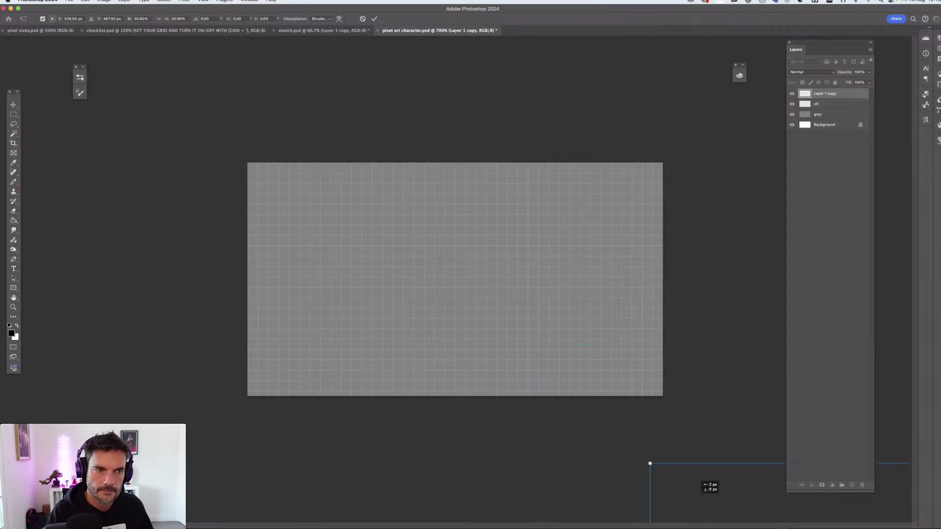
drag(701, 483, 317, 100)
drag(266, 80, 452, 278)
drag(536, 345, 455, 304)
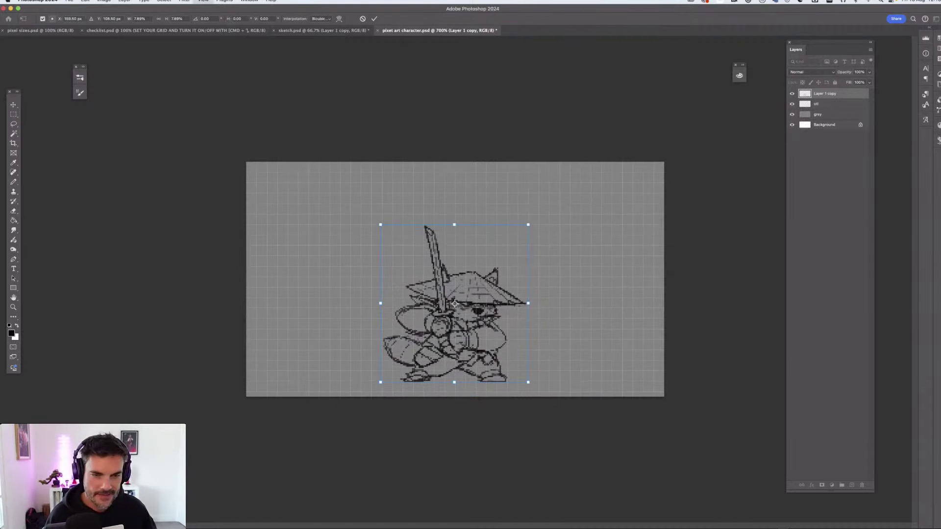
Scale the sketch proportionally about its horizontal centre to about 55 x 59 px, apply the transform, and return to the drawing tool
key(super+equal)
key(super+equal)
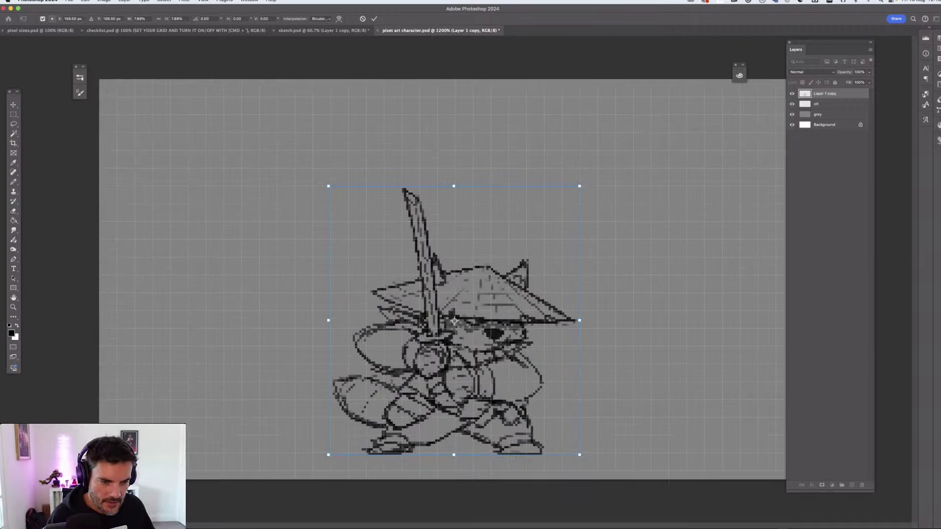
drag(454, 186, 454, 324)
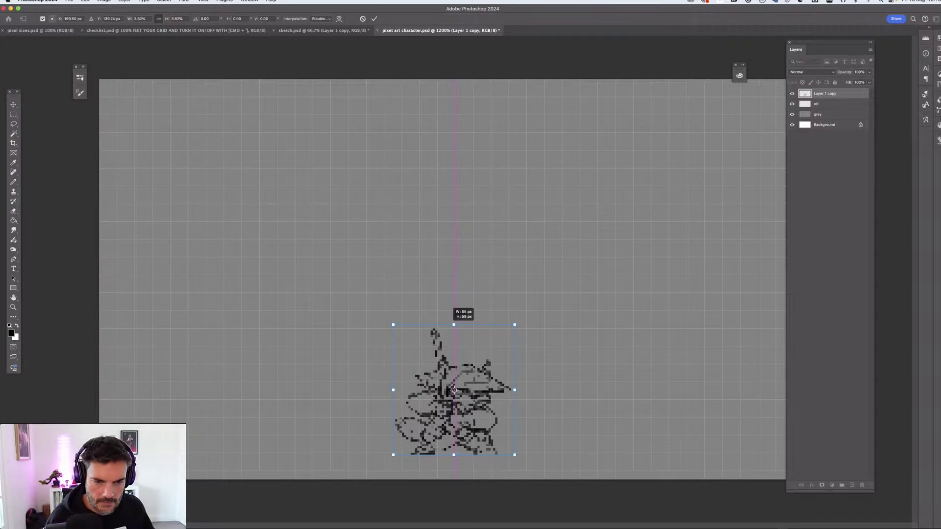
drag(454, 389, 454, 390)
key(Return)
key(b)
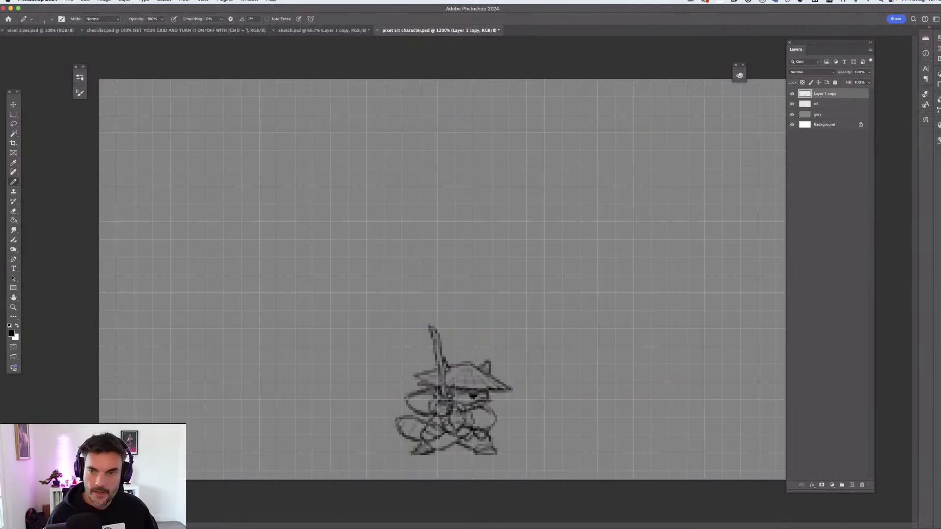
Move the sketch layer below the outline layer in the layer order
key(super+equal)
key(super+equal)
key(super+equal)
key(super+equal)
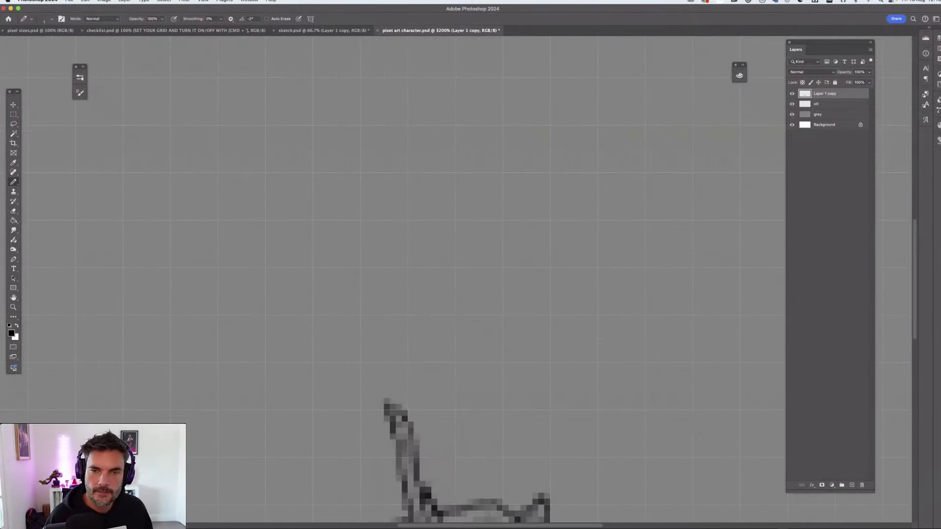
scroll(470, 245, down, 10)
key(super+bracketleft)
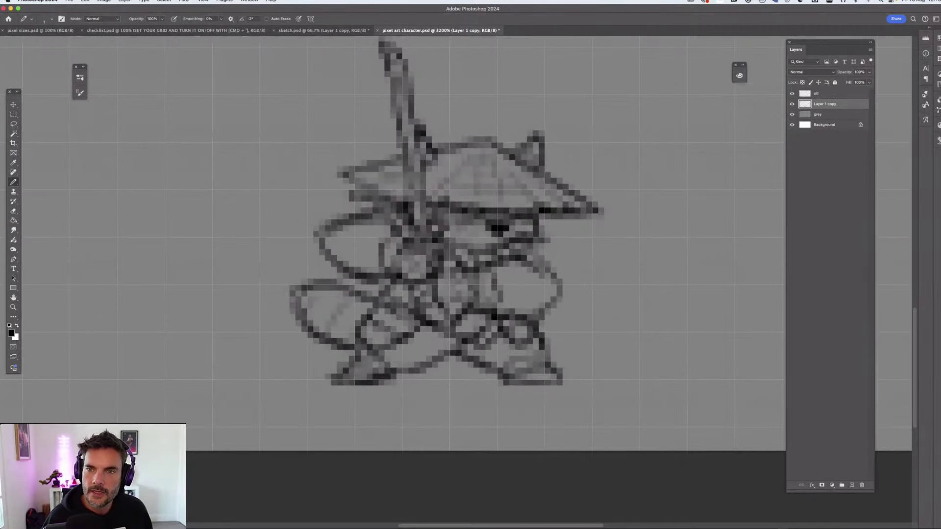
Lower the sketch layer's opacity to 42% and make the outline layer active
drag(829, 42, 784, 39)
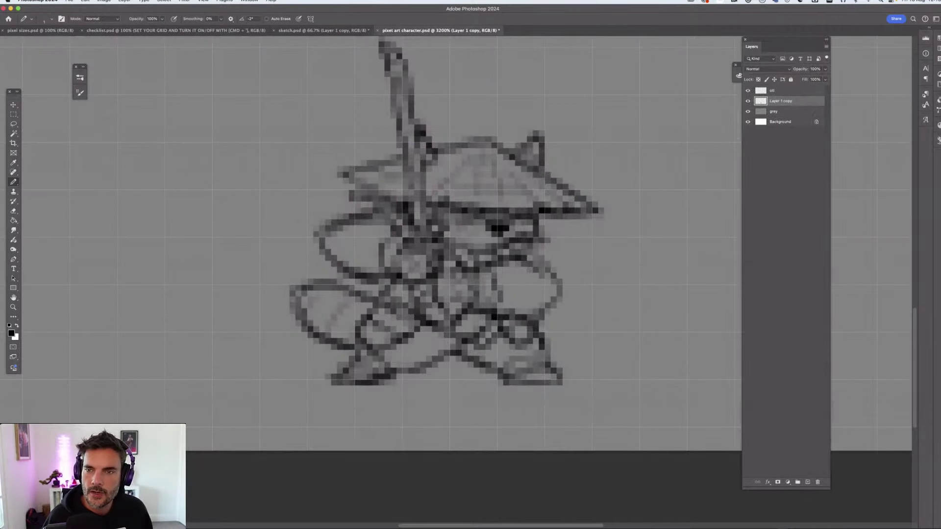
click(825, 79)
drag(825, 78, 805, 79)
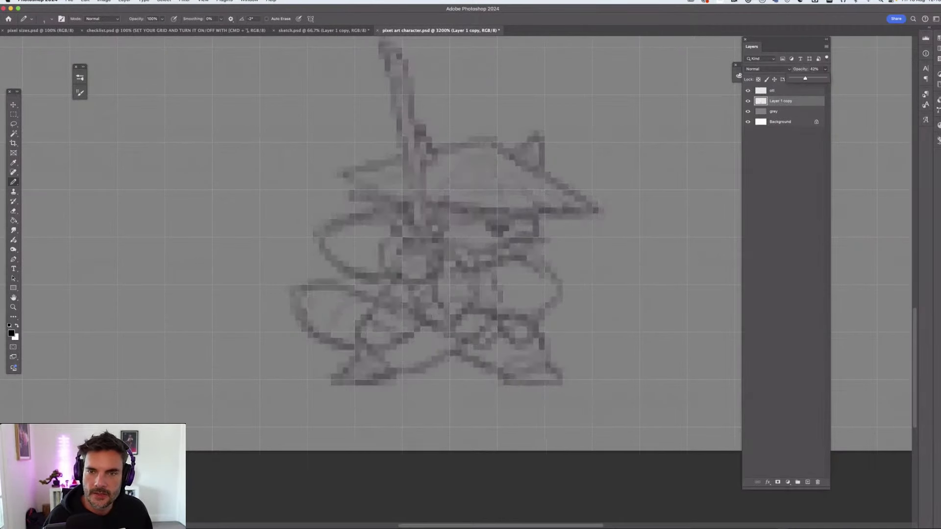
click(783, 91)
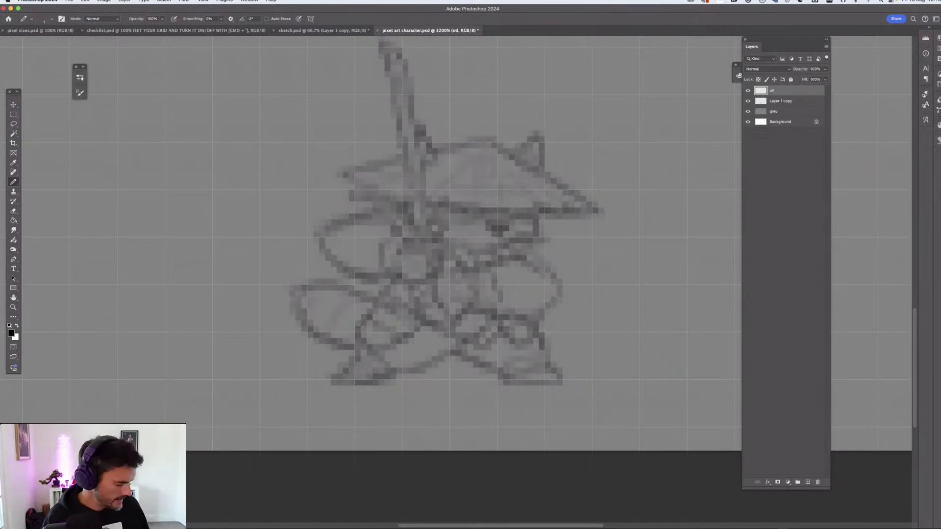
Examine the faded sketch at different zoom levels and check it against the full-size drawing in sketch.psd
key(super+minus)
key(super+minus)
key(super+minus)
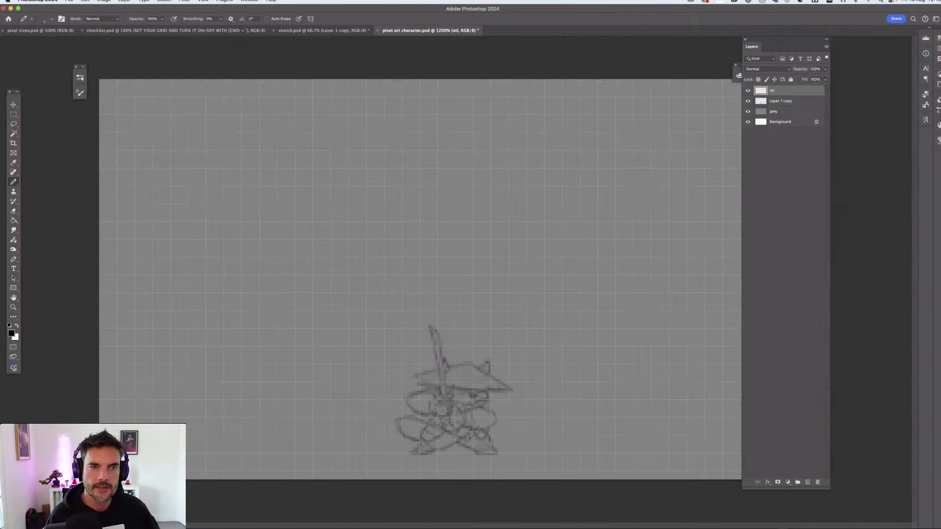
key(super+plus)
key(super+plus)
key(super+plus)
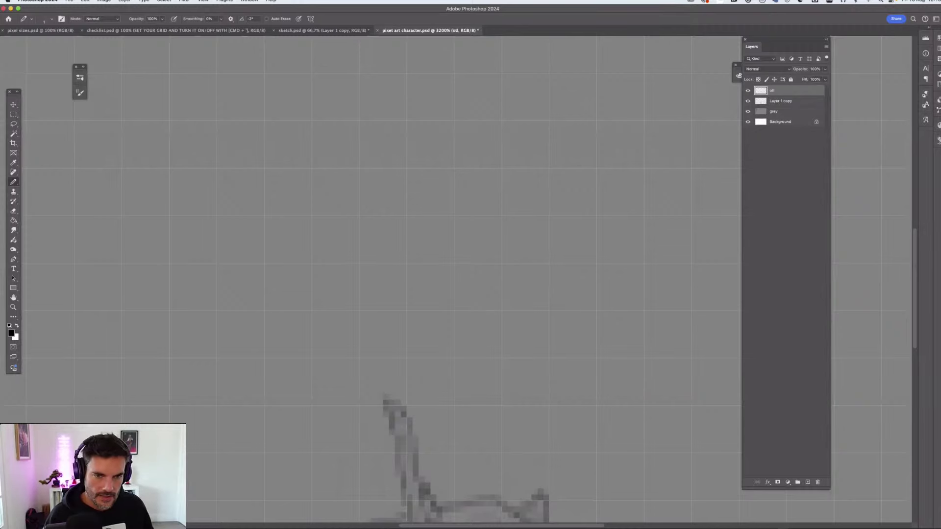
scroll(471, 246, down, 10)
scroll(471, 255, up, 1)
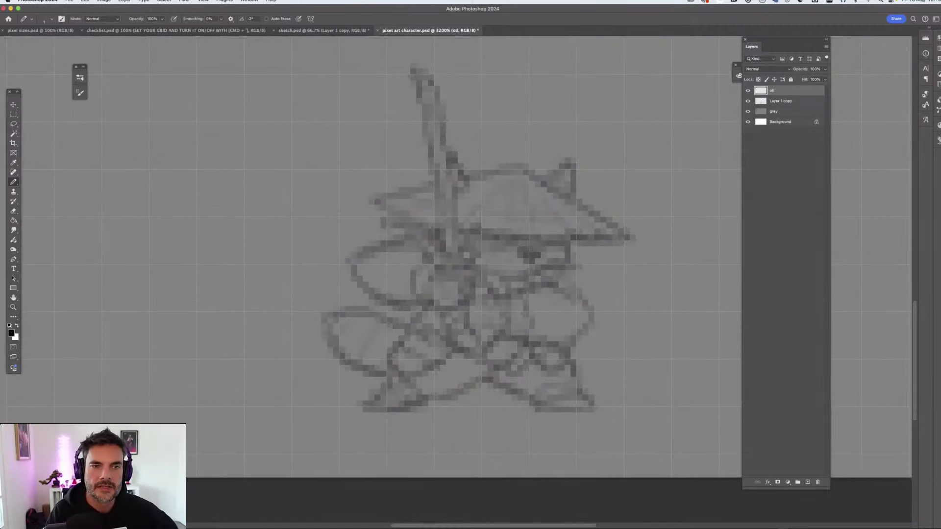
key(ctrl+shift+Tab)
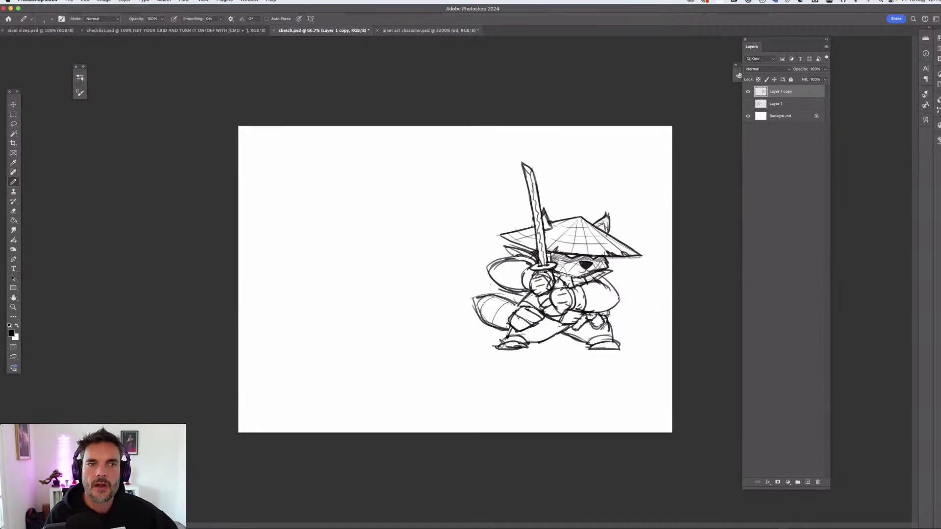
key(ctrl+Tab)
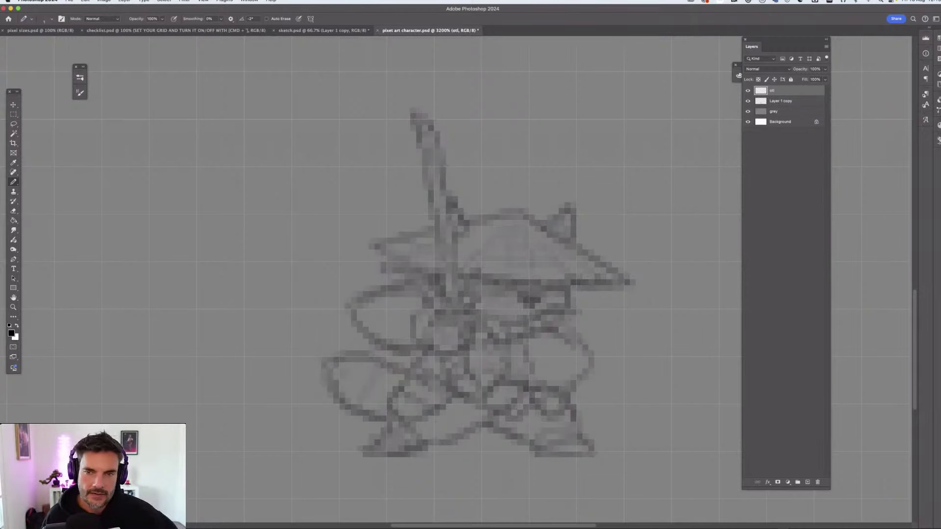
Free-transform the sketch layer, move it up one pixel, scale it proportionally about its horizontal centre to 54 x 58 px, and apply
key(alt+bracketleft)
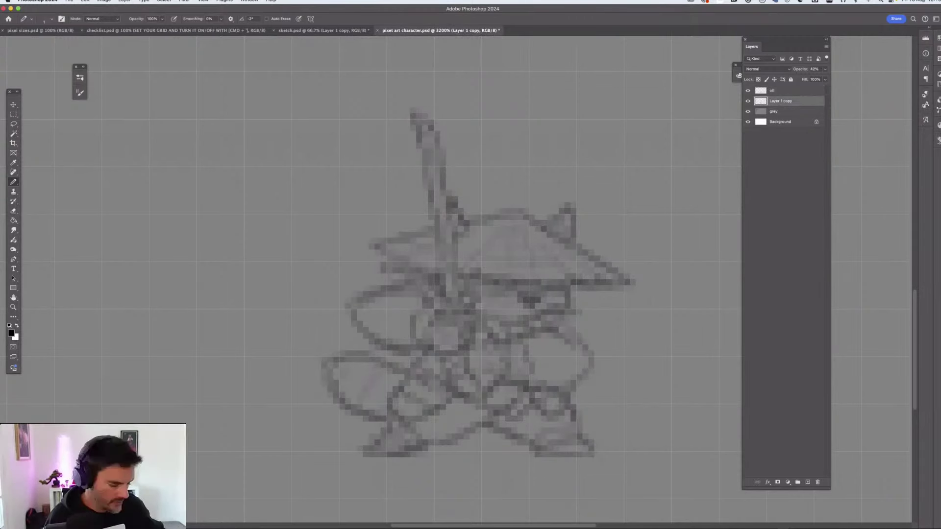
key(super+t)
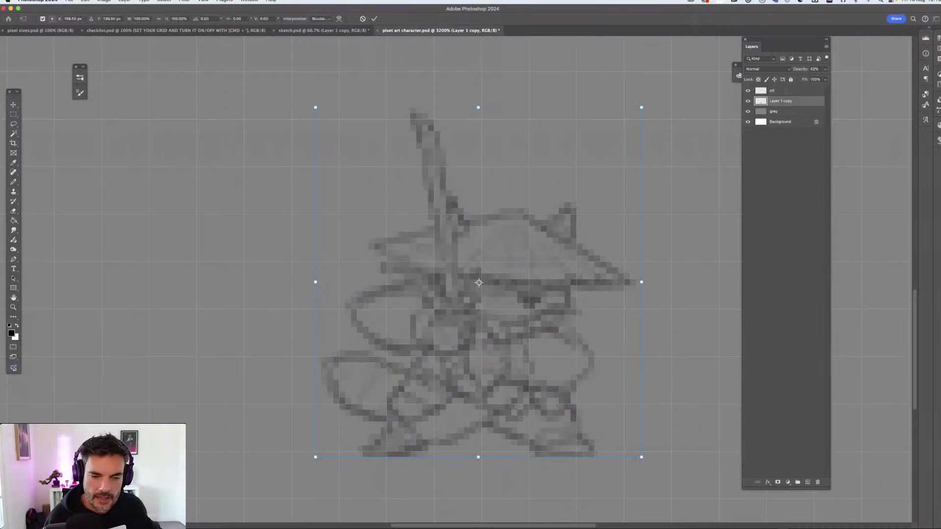
key(Up)
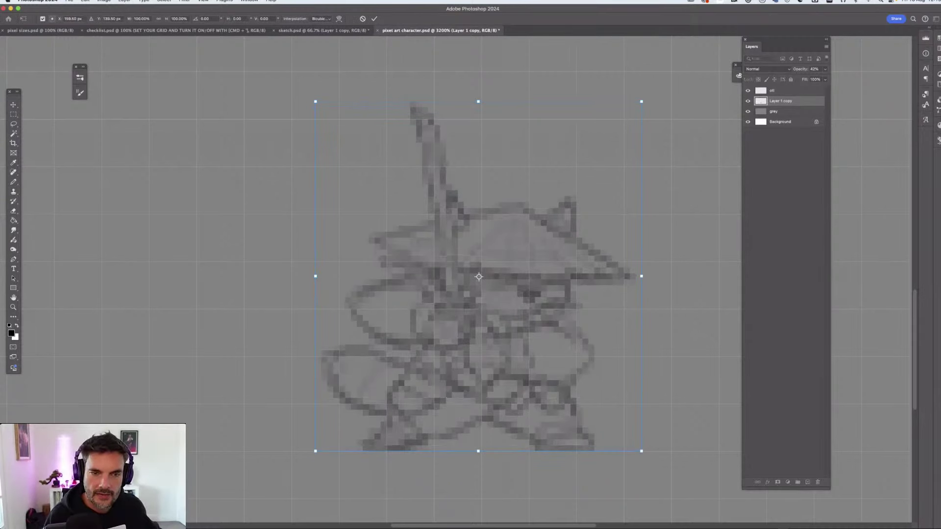
drag(479, 101, 478, 109)
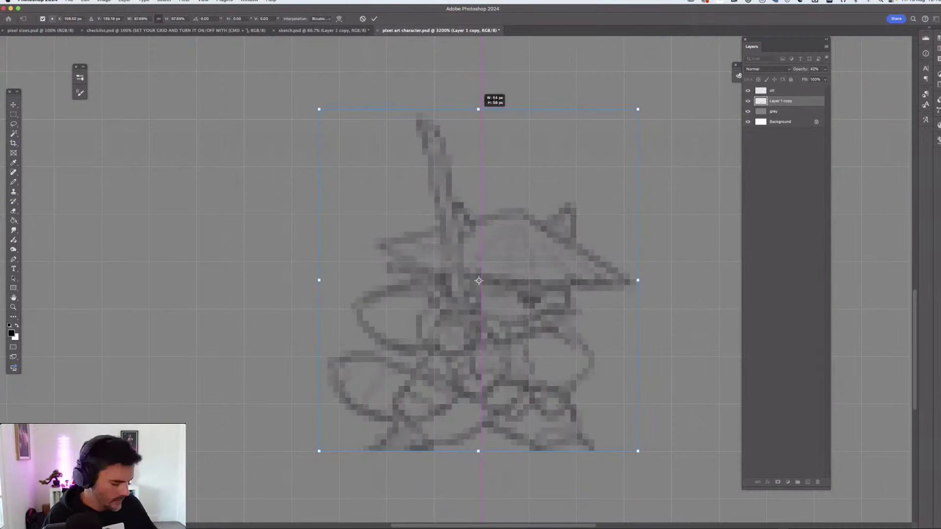
key(Return)
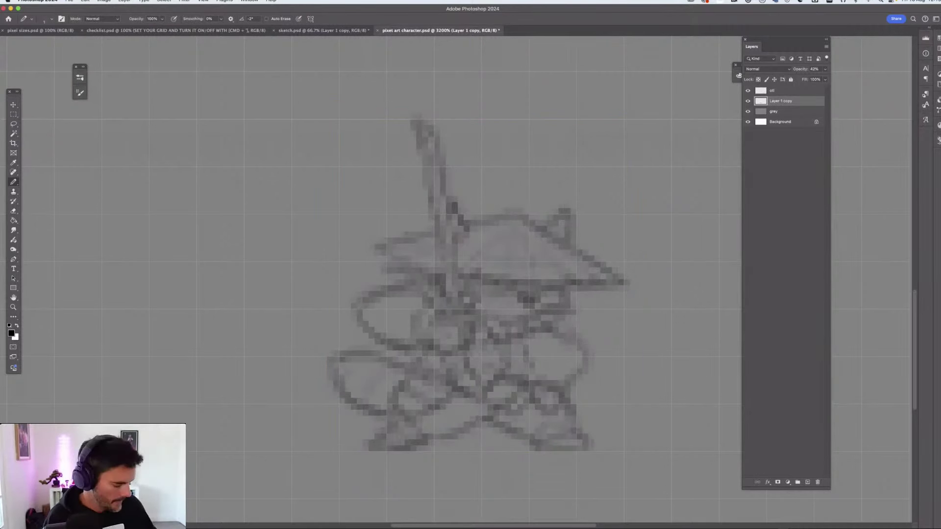
Examine the resized sketch's size on the whole canvas and its alignment to the grid up close
key(super+minus)
key(super+minus)
key(super+minus)
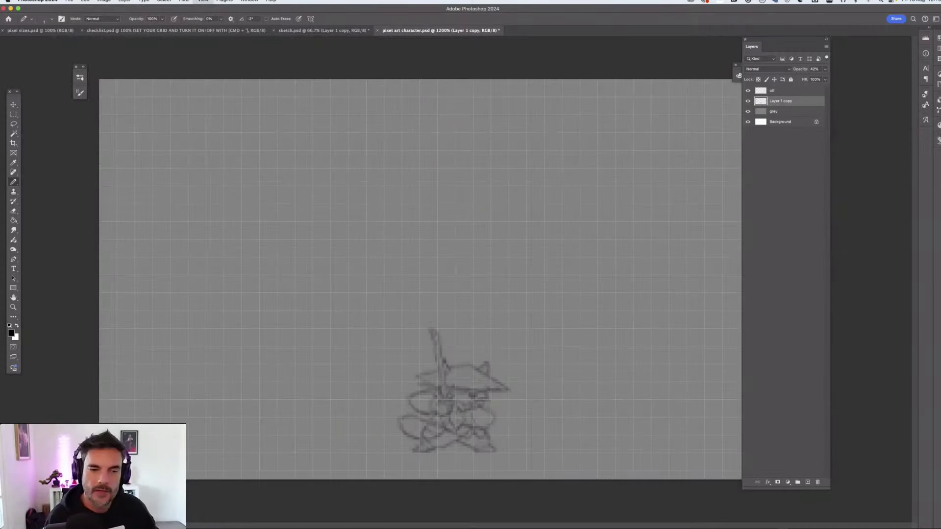
key(super+minus)
key(super+minus)
key(super+minus)
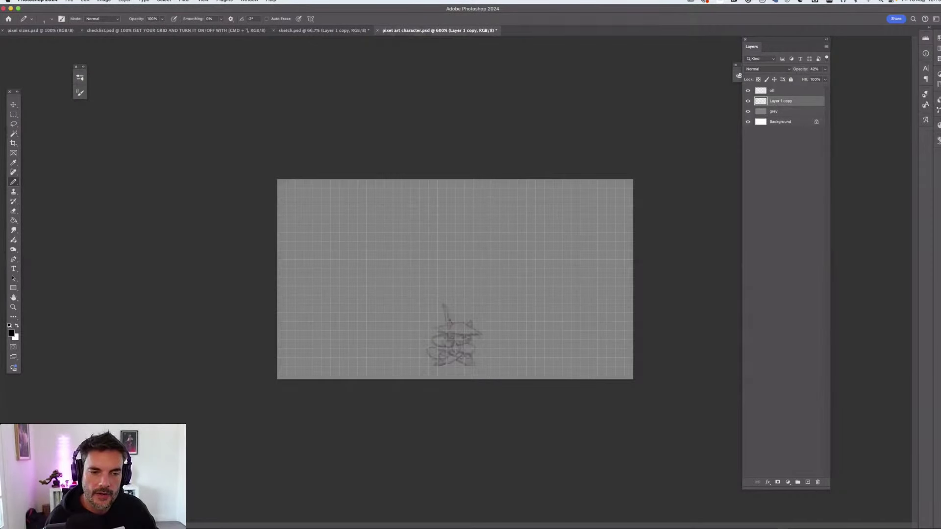
key(super+plus)
key(super+plus)
key(super+plus)
key(super+plus)
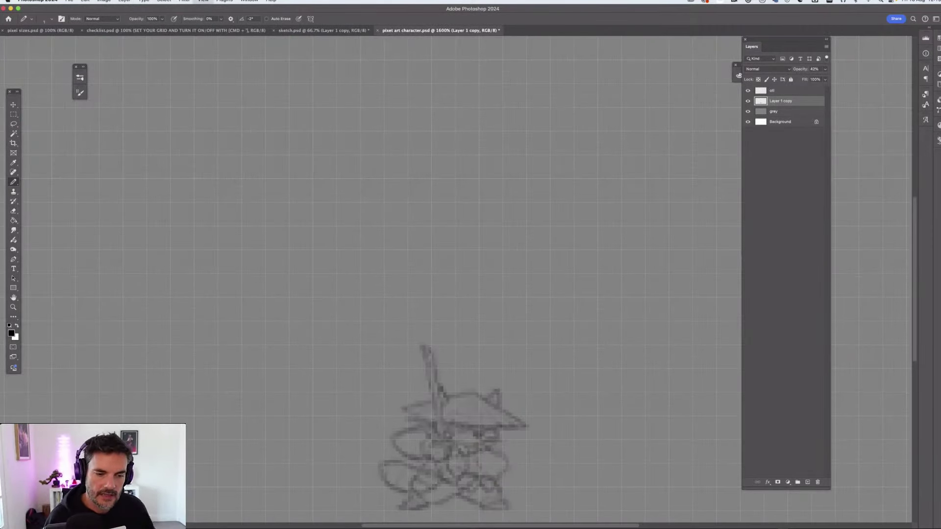
key(super+plus)
key(super+plus)
key(super+plus)
key(super+plus)
scroll(456, 279, down, 10)
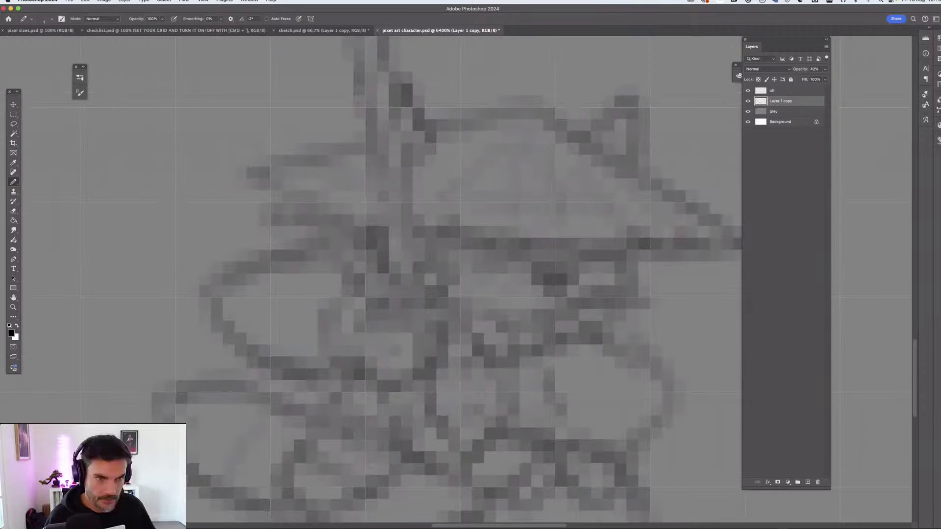
key(super+minus)
key(super+minus)
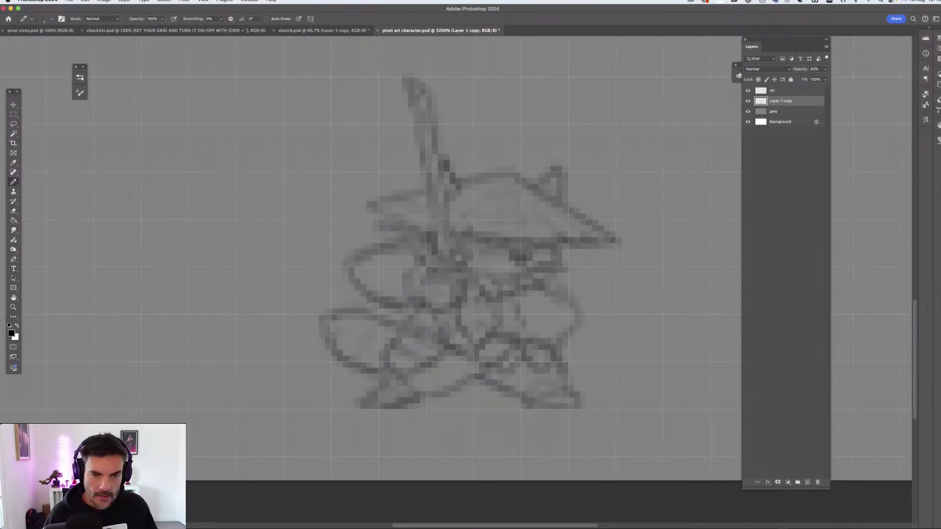
Enlarge the working view and outline the samurai's near sleeve, cuff, forearm and hand in black on the outline layer, following the sketch
key(f)
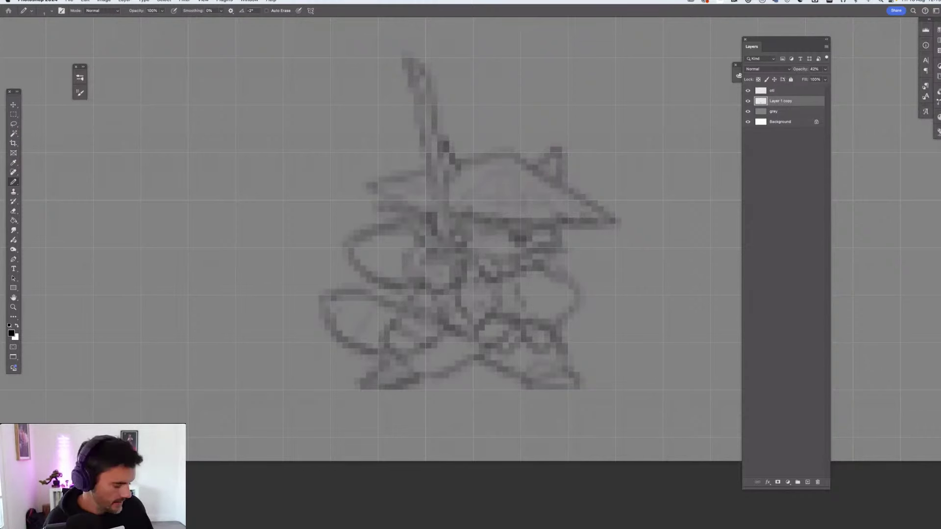
mouse_move(497, 282)
mouse_down()
mouse_move(526, 267)
mouse_move(494, 275)
mouse_move(565, 274)
mouse_move(540, 328)
mouse_move(491, 309)
mouse_move(491, 284)
mouse_up()
key(ctrl+z)
drag(511, 276, 512, 305)
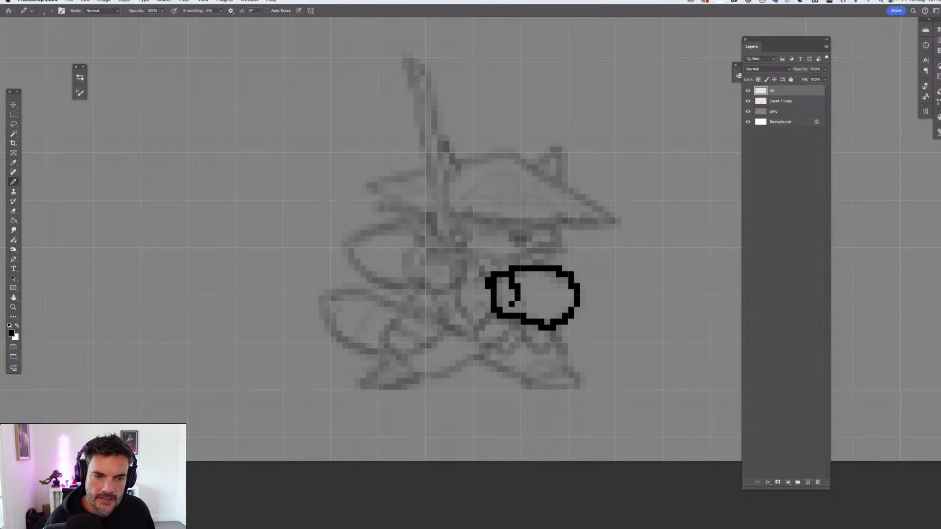
click(510, 309)
mouse_move(492, 275)
mouse_down()
mouse_move(458, 282)
mouse_move(490, 315)
mouse_up()
mouse_move(451, 278)
mouse_down()
mouse_move(438, 309)
mouse_move(476, 319)
mouse_up()
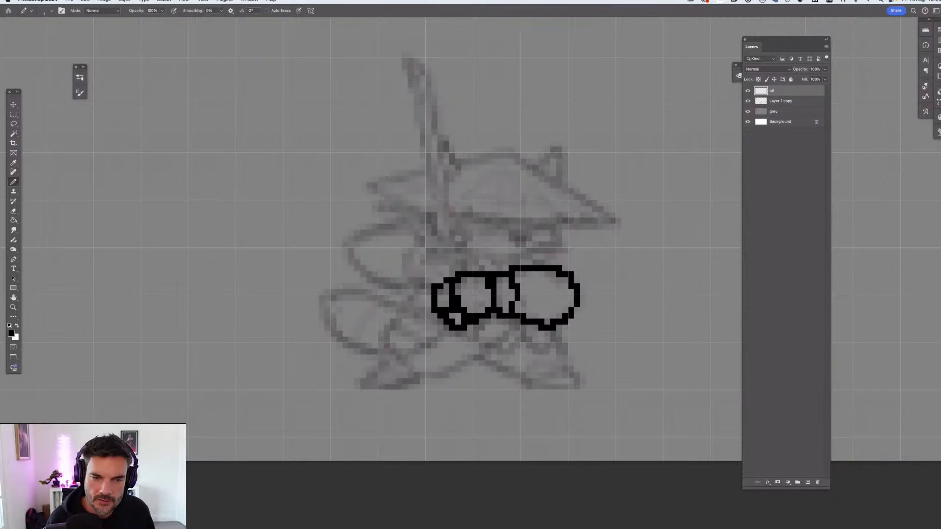
Draw the raccoon's face in black under the hat: the chin, eye and snout, with a jaw line running back towards the sword hand
click(548, 263)
drag(549, 262, 560, 256)
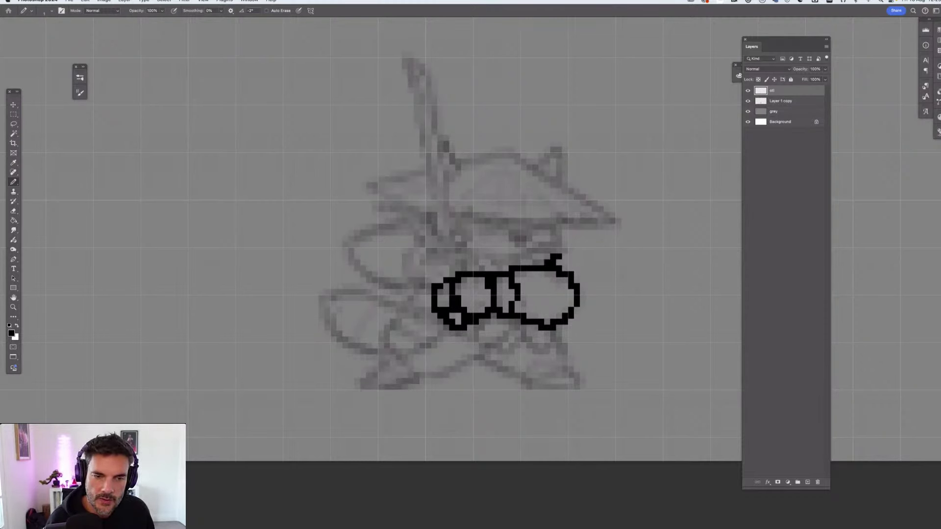
drag(518, 233, 529, 233)
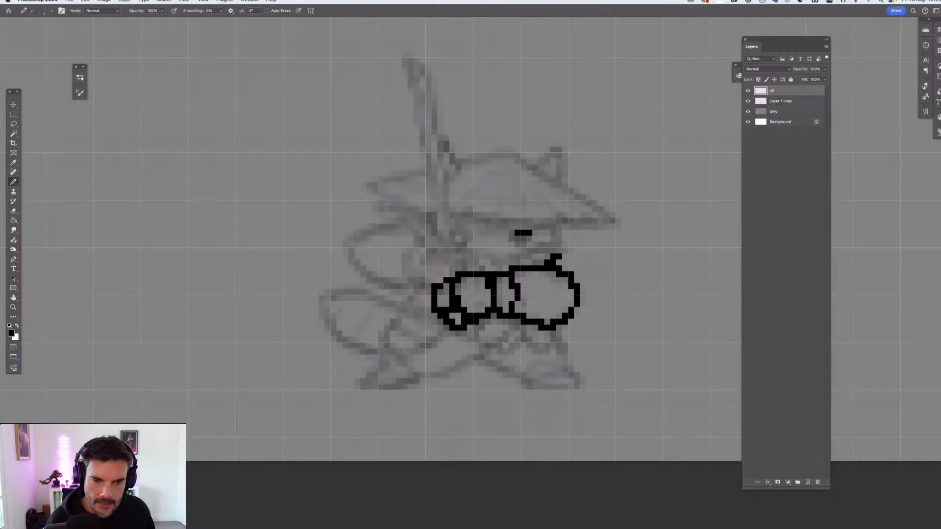
click(523, 238)
click(554, 227)
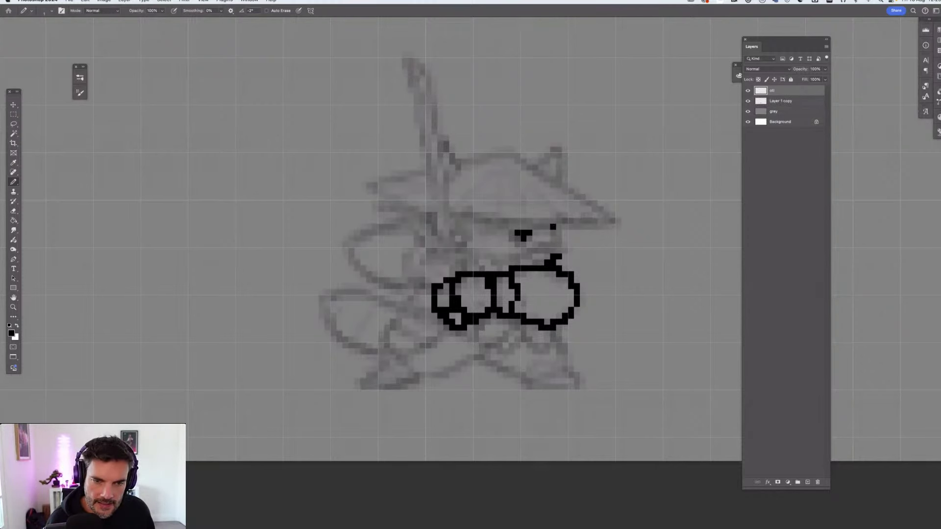
mouse_move(559, 232)
mouse_down()
mouse_move(565, 239)
mouse_move(517, 257)
mouse_move(470, 251)
mouse_up()
click(560, 250)
click(464, 250)
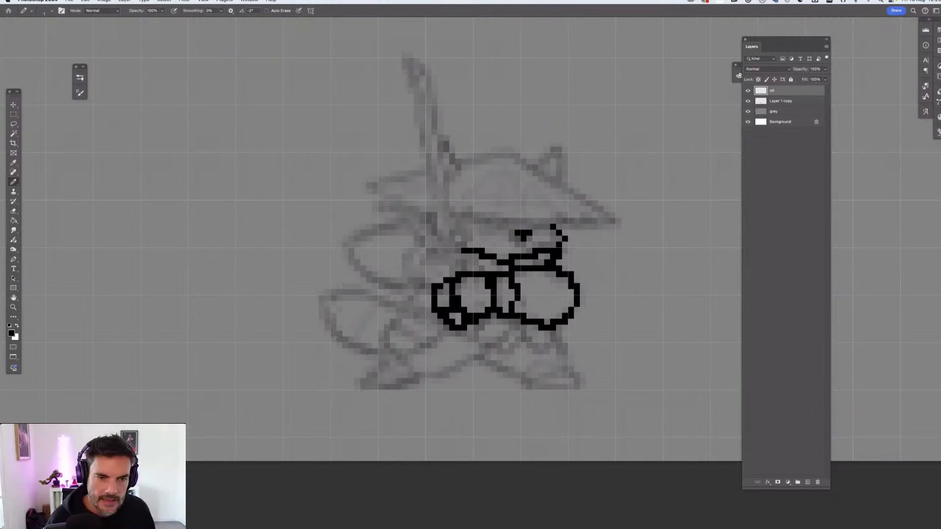
Draw the sword's rectangular guard above the raised hand, with small notches inside its upper edge marking where the blade starts
mouse_move(423, 238)
mouse_down()
mouse_move(423, 251)
mouse_move(462, 250)
mouse_move(456, 233)
mouse_move(472, 232)
mouse_move(470, 247)
mouse_up()
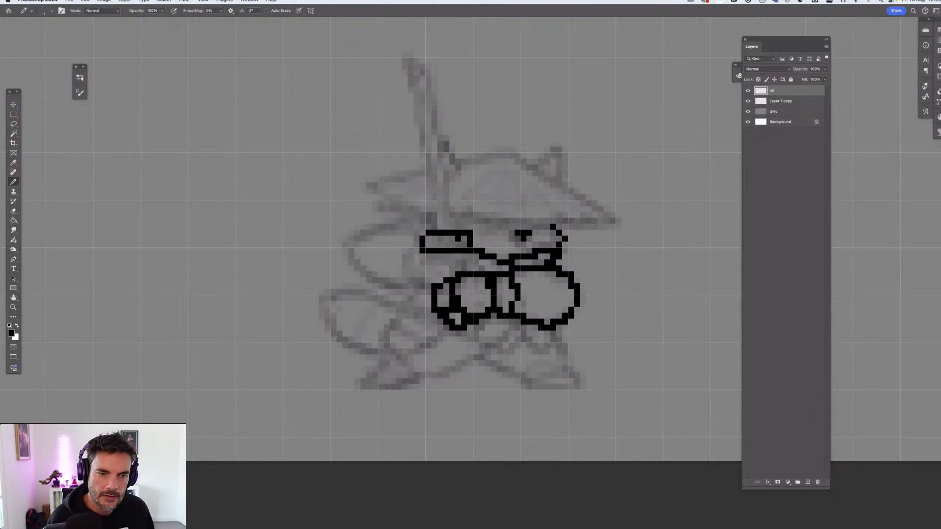
click(440, 239)
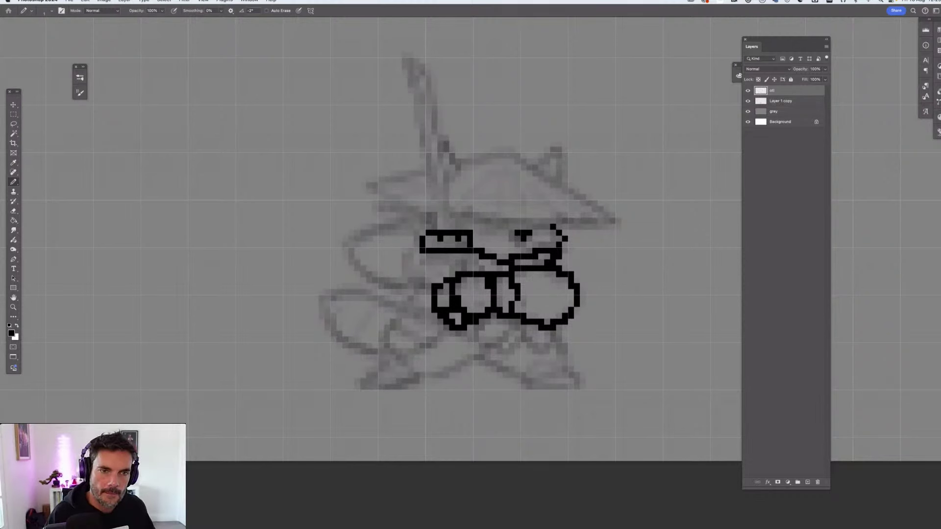
shift+click(404, 60)
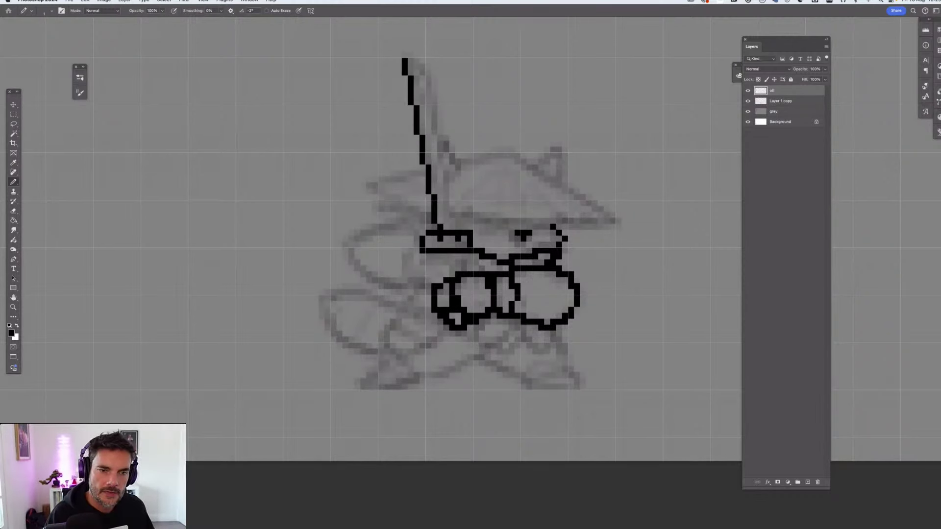
key(super+z)
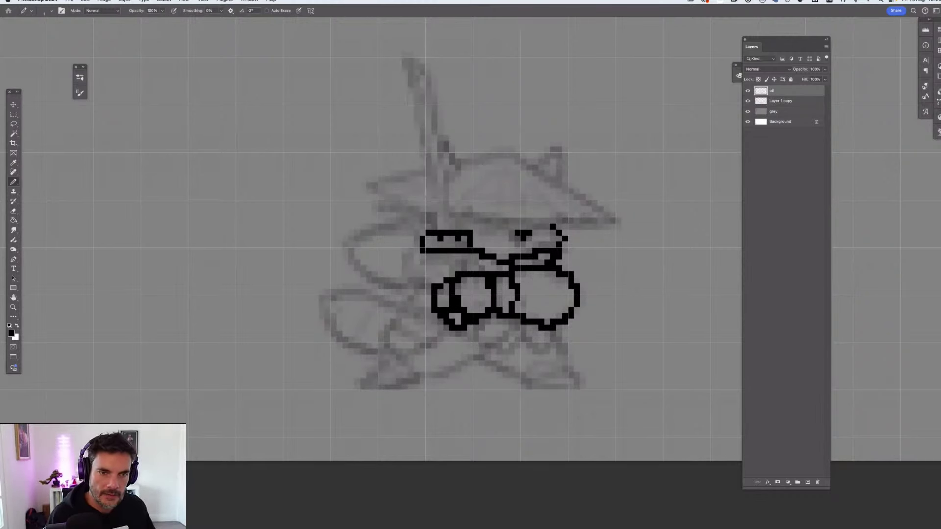
Draw the sword blade as two straight, evenly spaced black edges rising from the guard, and close them with pixels at the tip
click(422, 61)
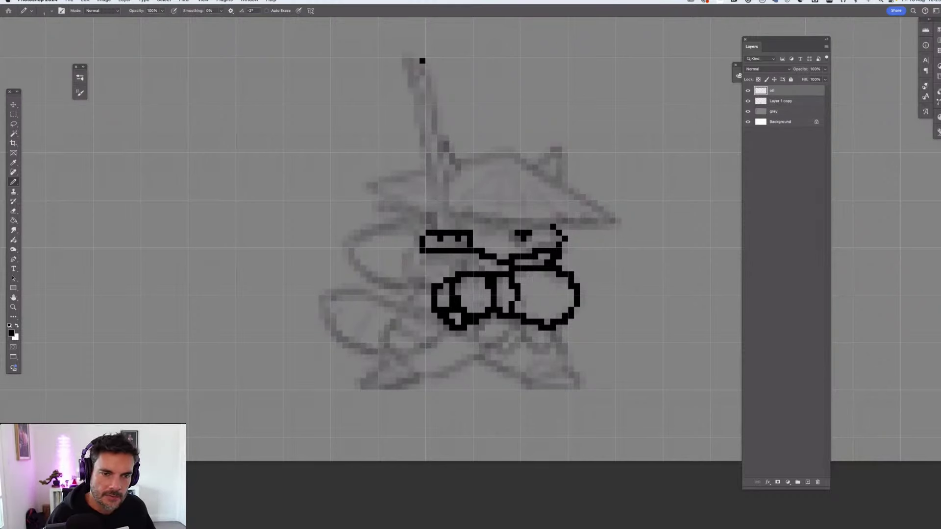
shift+click(440, 229)
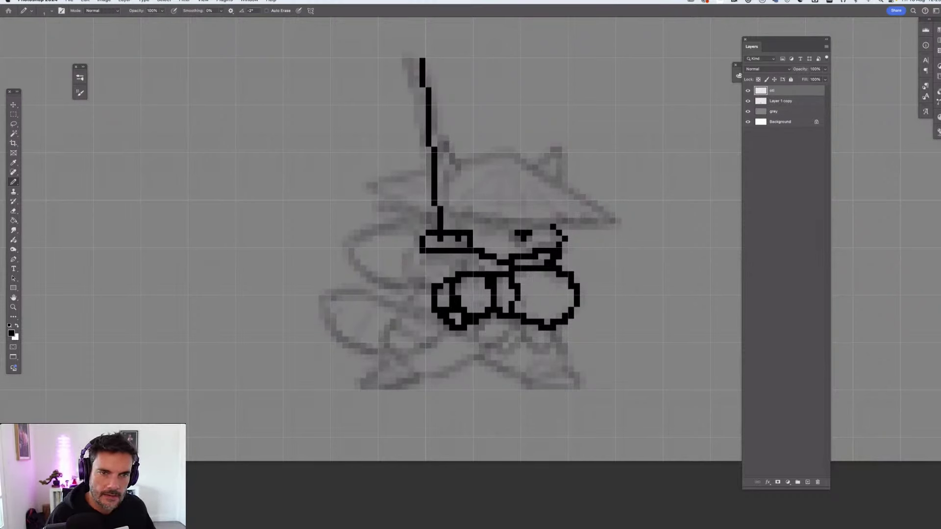
click(446, 61)
shift+click(458, 229)
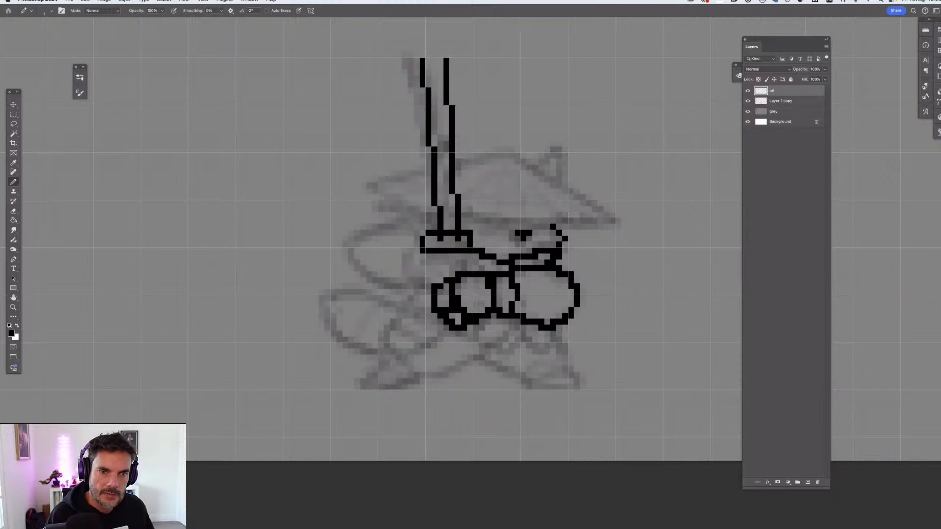
key(super+z)
key(super+z)
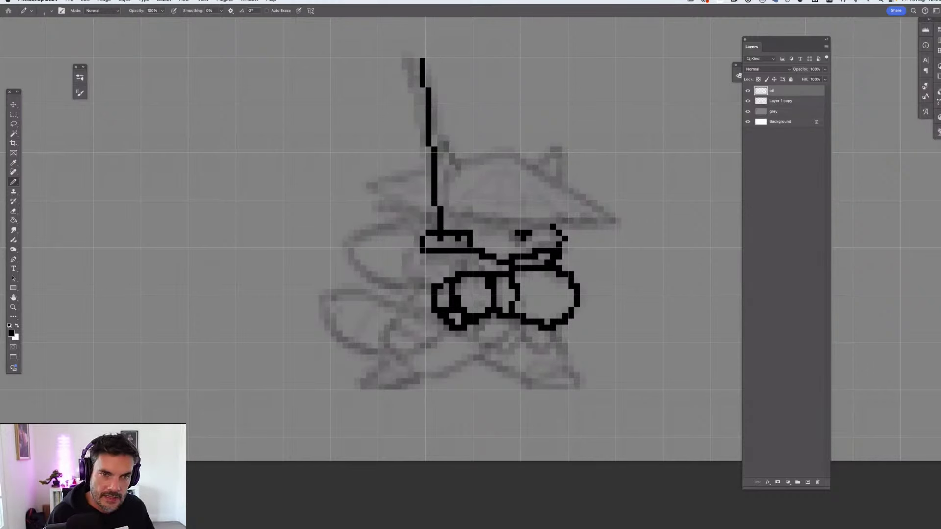
click(440, 61)
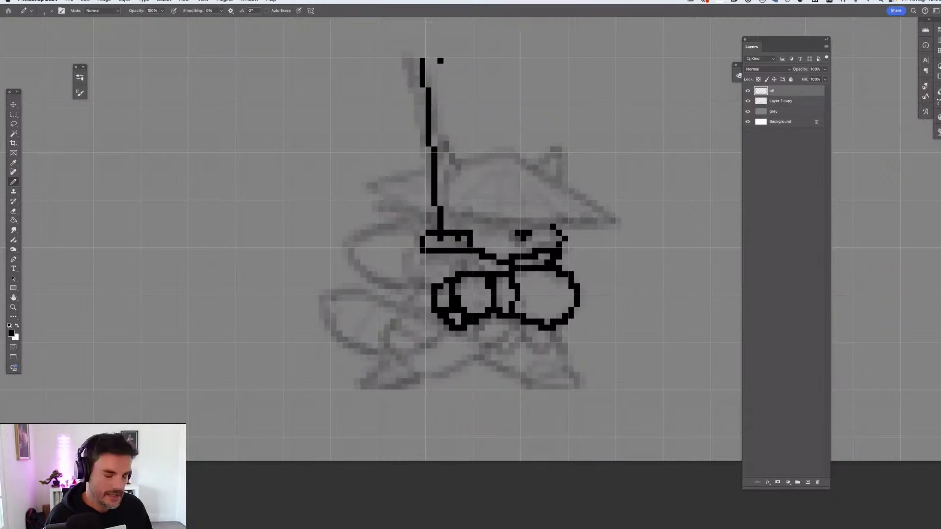
shift+click(459, 229)
key(super+0)
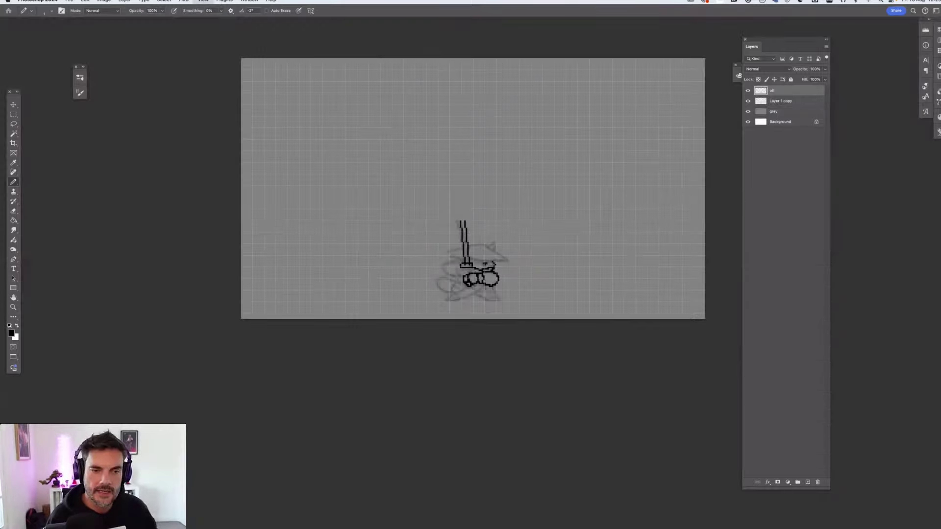
key(super+1)
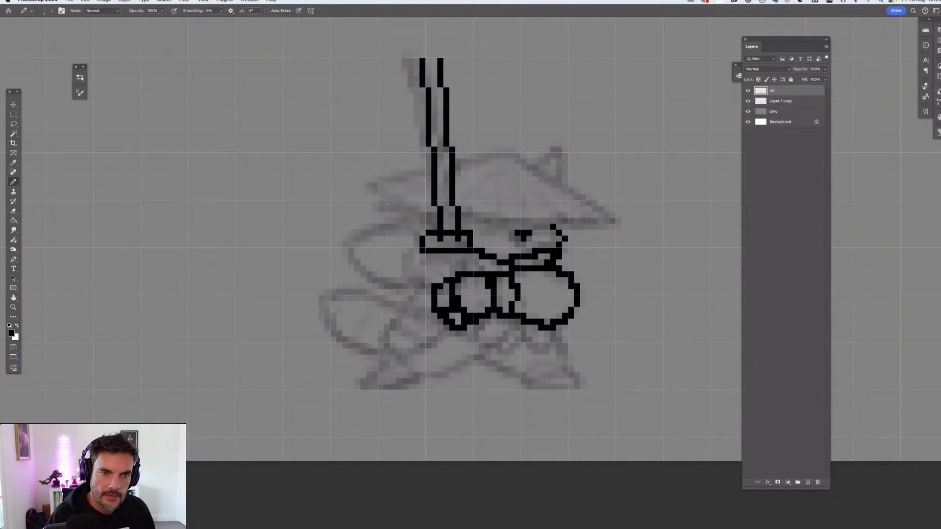
drag(428, 61, 435, 61)
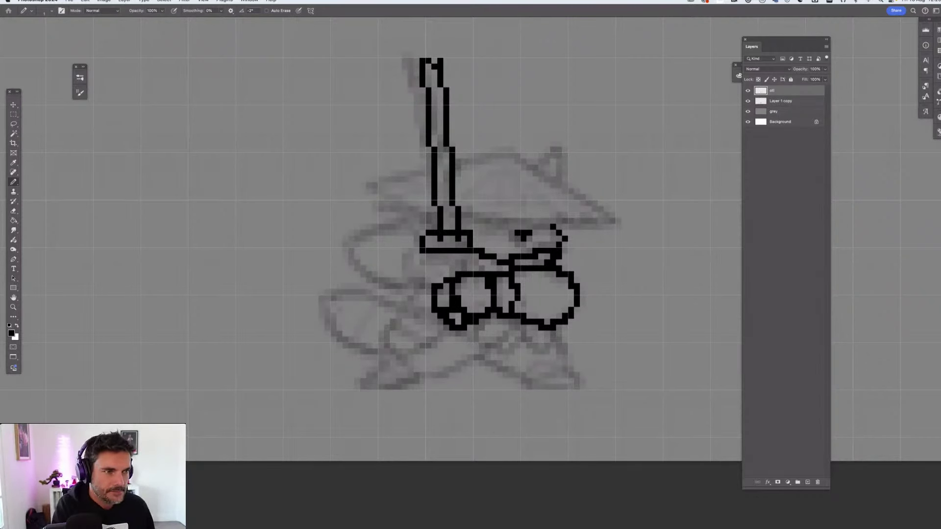
Try a much larger pencil tip by stamping big black circles over the sketch, undoing each stamp
click(51, 11)
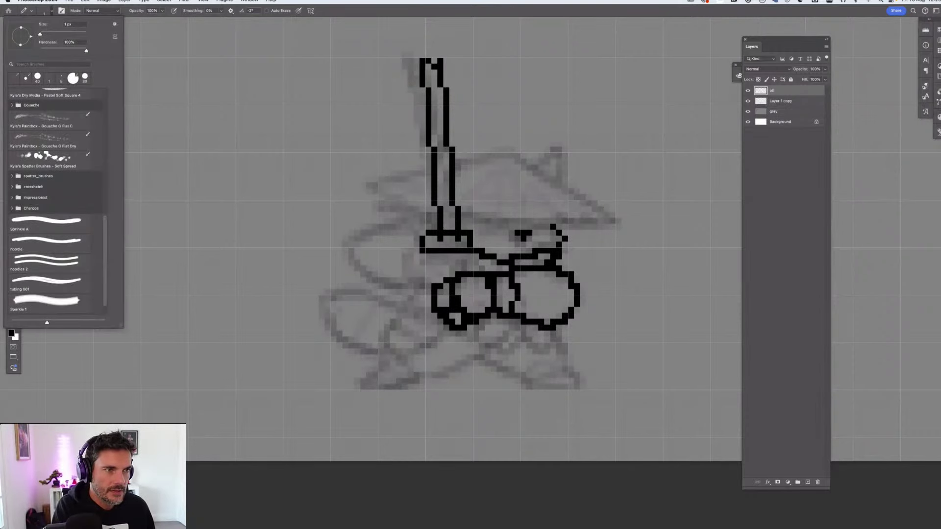
key(Escape)
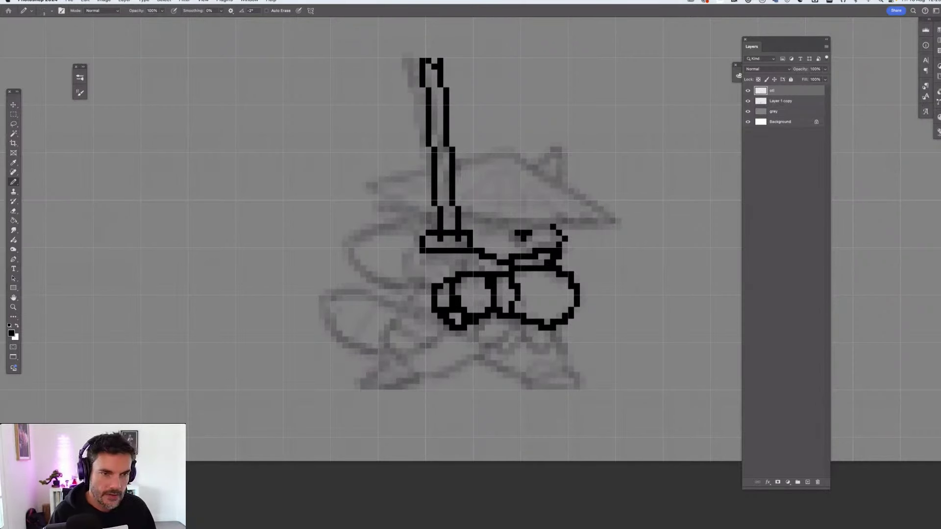
key(bracketright)
key(bracketright)
key(bracketright)
key(bracketright)
key(bracketright)
key(bracketright)
key(bracketright)
key(bracketright)
key(bracketright)
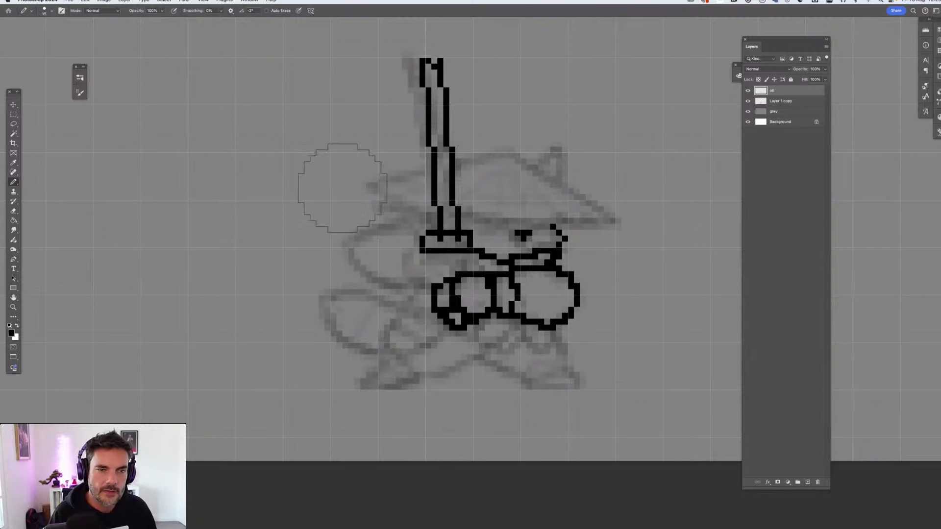
key(bracketright)
key(bracketright)
key(bracketright)
key(bracketright)
key(bracketright)
click(366, 129)
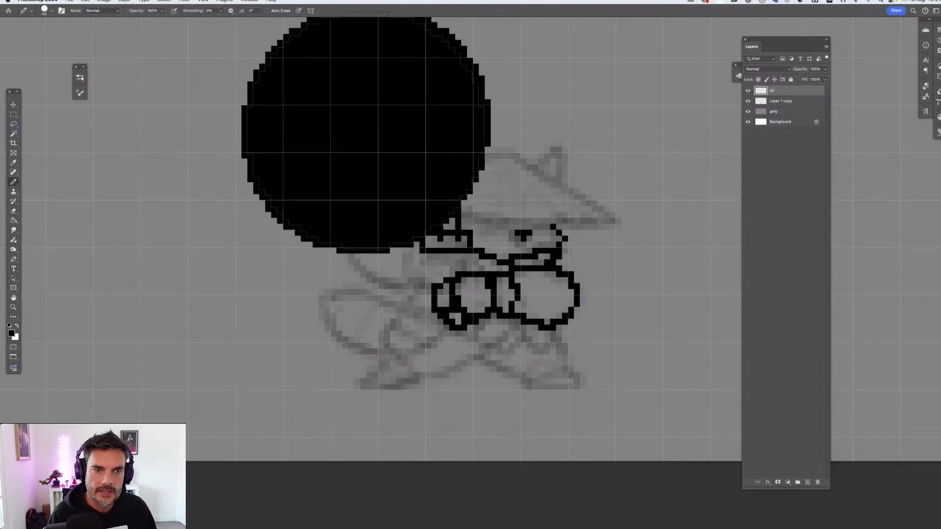
key(super+z)
key(e)
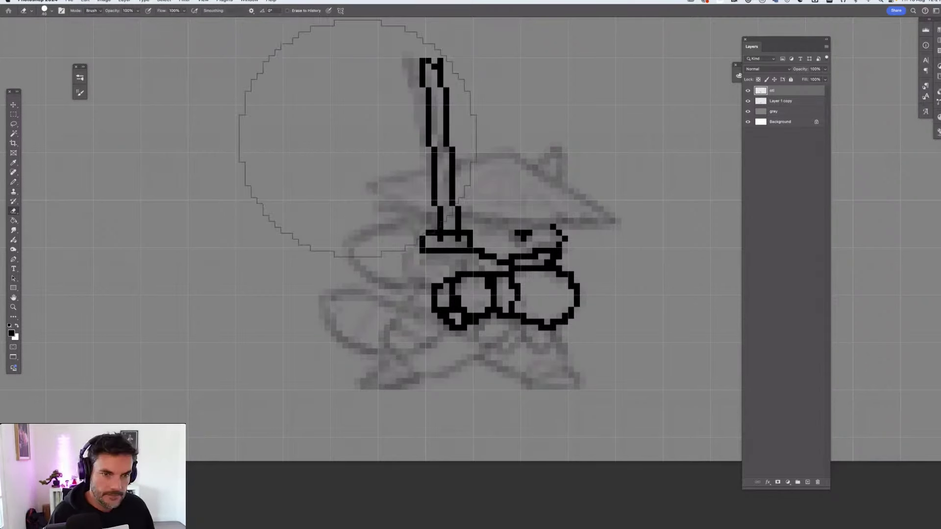
key(b)
click(358, 137)
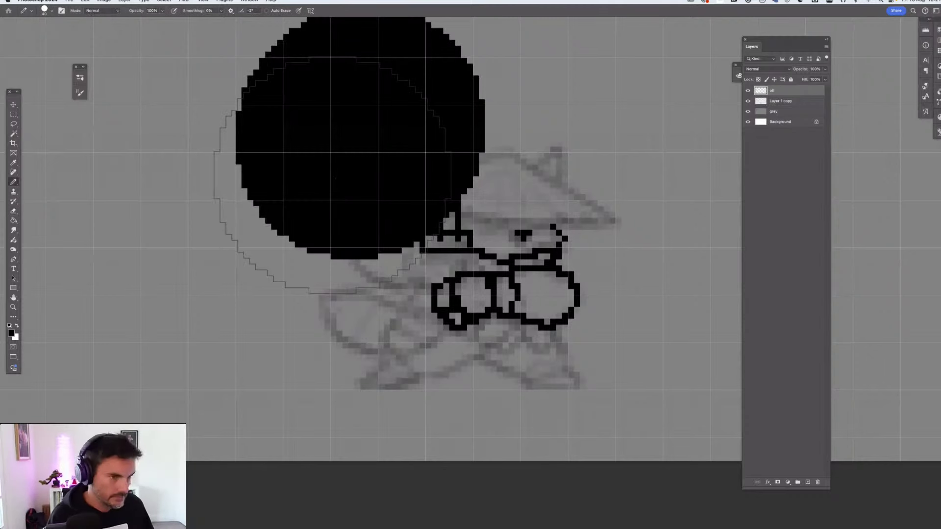
key(super+z)
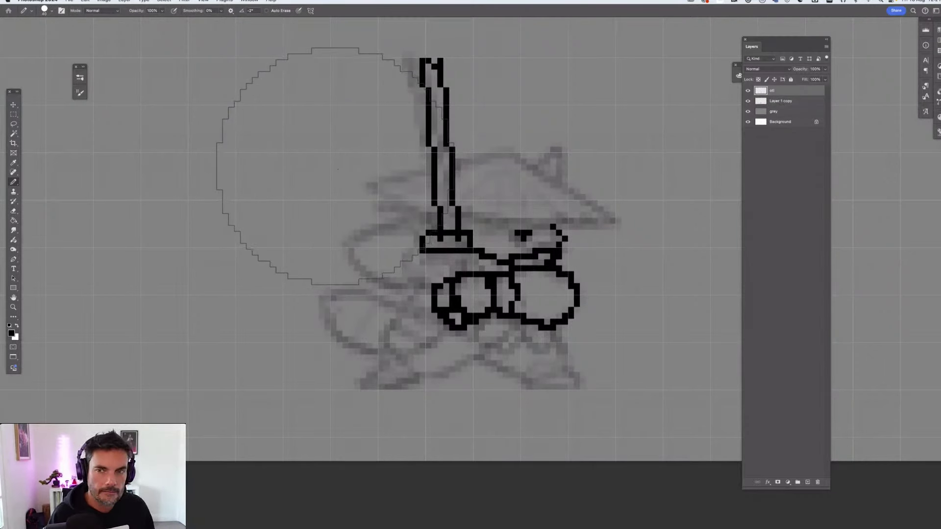
drag(320, 180, 340, 185)
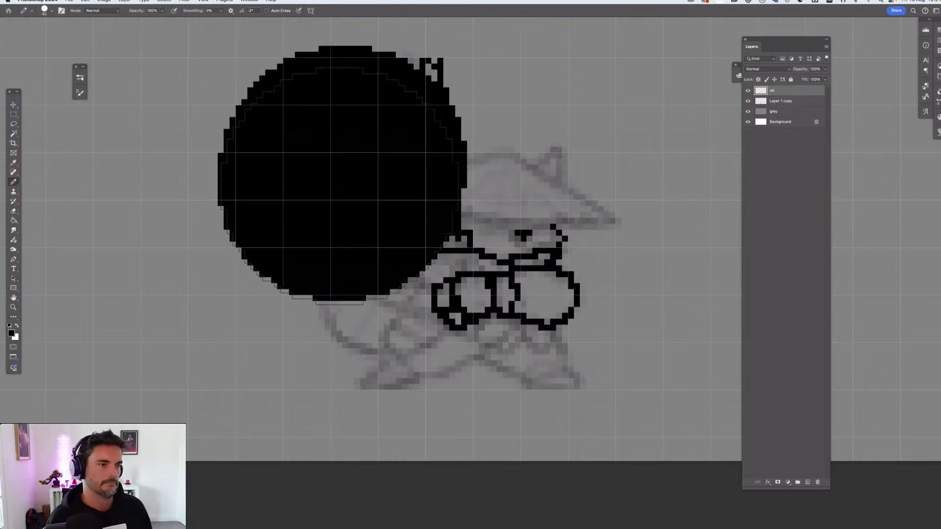
key(super+z)
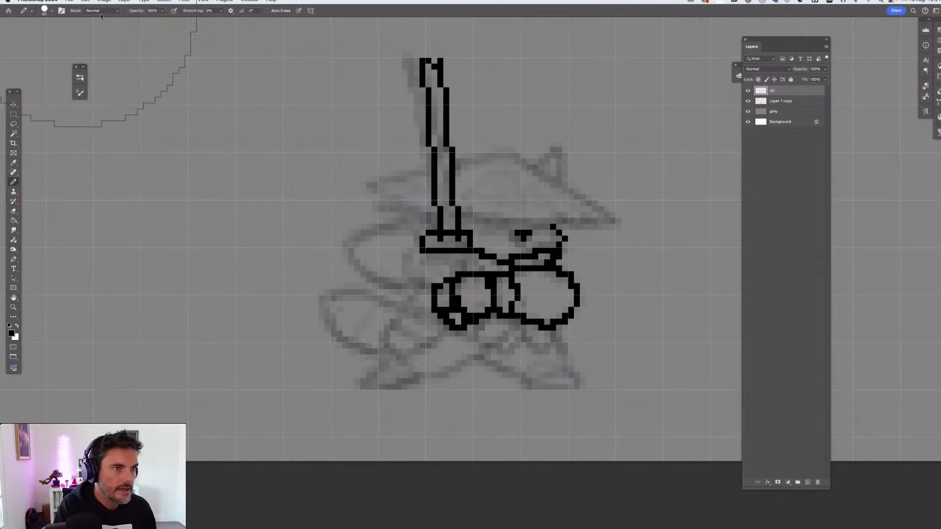
click(90, 11)
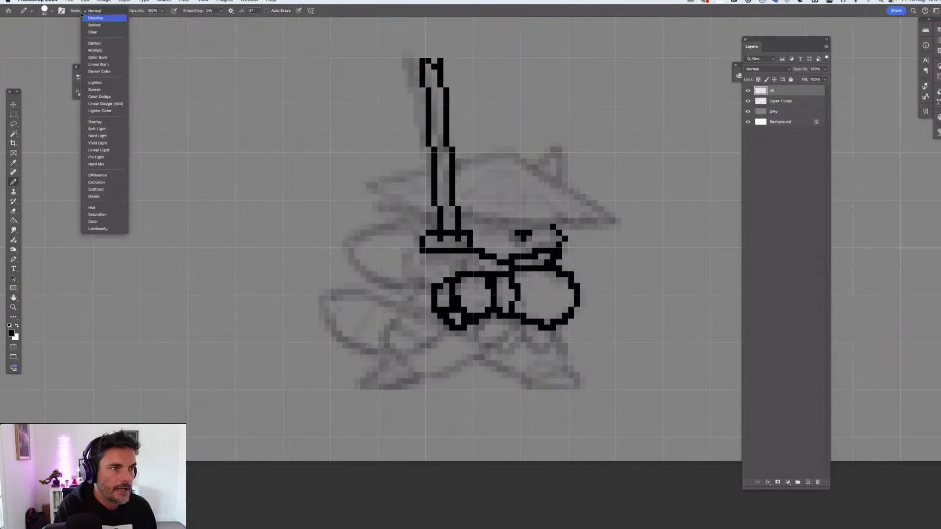
click(62, 15)
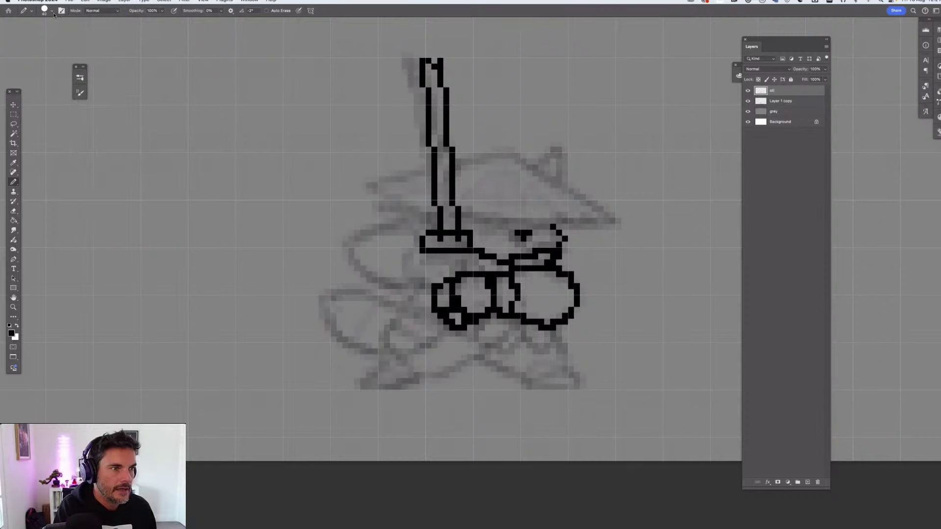
click(52, 10)
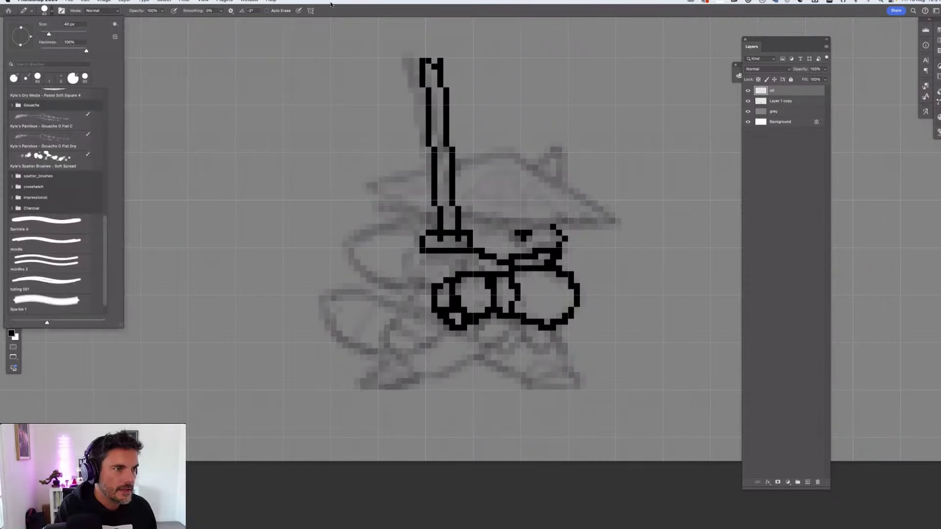
key(Escape)
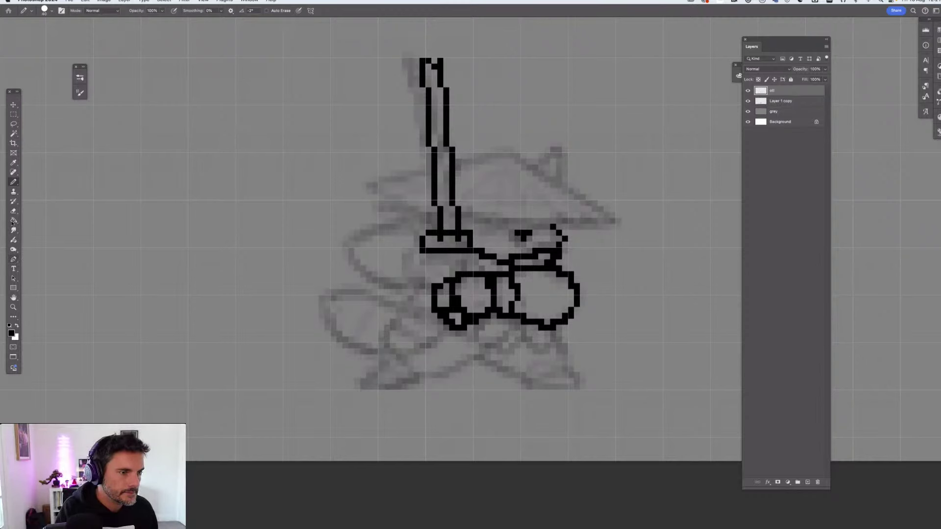
Set the Eraser's mode to Pencil
key(e)
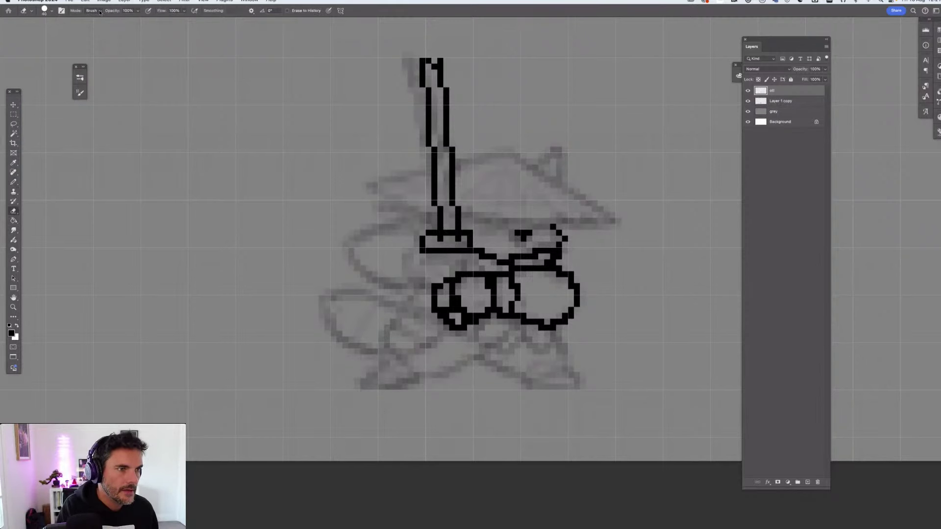
click(92, 10)
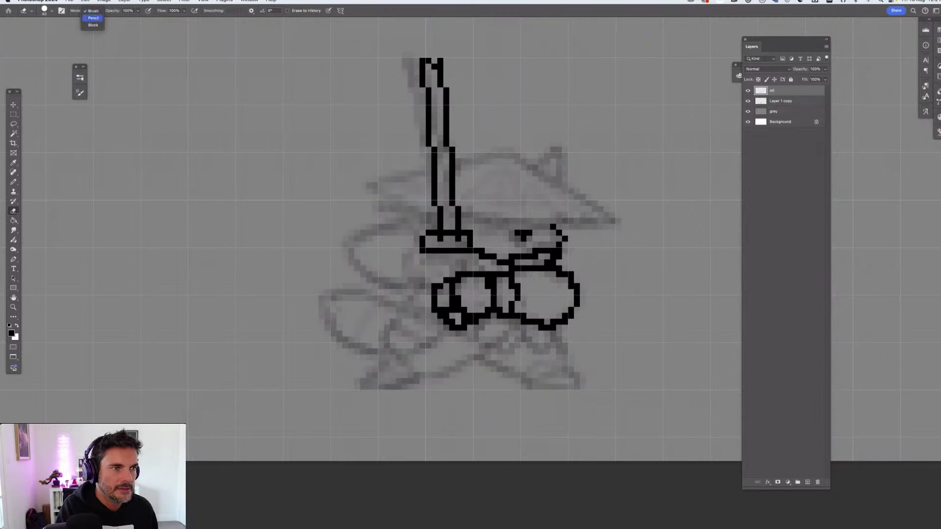
click(93, 18)
Shrink the eraser to one pixel, then angle the blade's tip and clear the guard line between the blade edges
key(bracketleft)
key(bracketleft)
key(bracketleft)
key(bracketleft)
key(bracketleft)
key(bracketleft)
key(bracketleft)
key(bracketleft)
key(bracketleft)
key(bracketleft)
key(bracketleft)
key(bracketleft)
drag(442, 61, 436, 60)
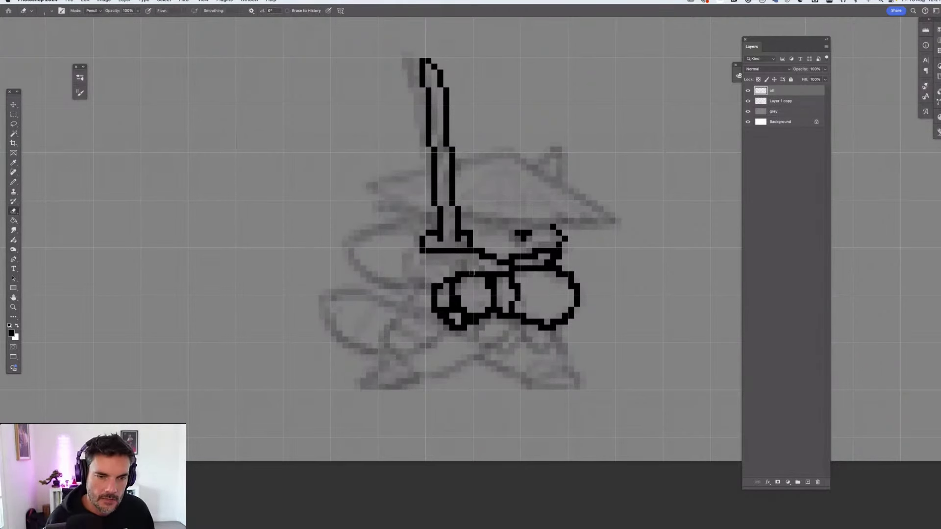
Switch from the eraser back to the Pencil and shrink its tip to one pixel
drag(474, 273, 475, 251)
key(super+z)
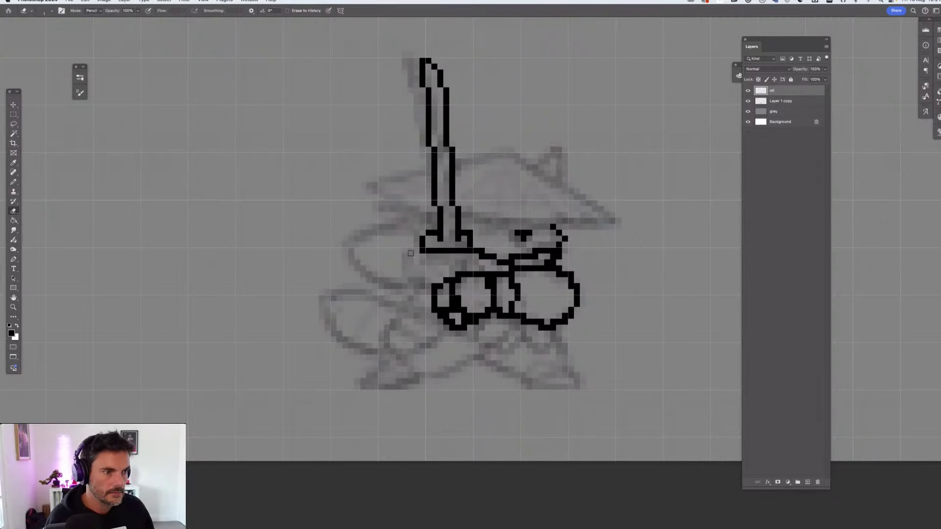
click(13, 183)
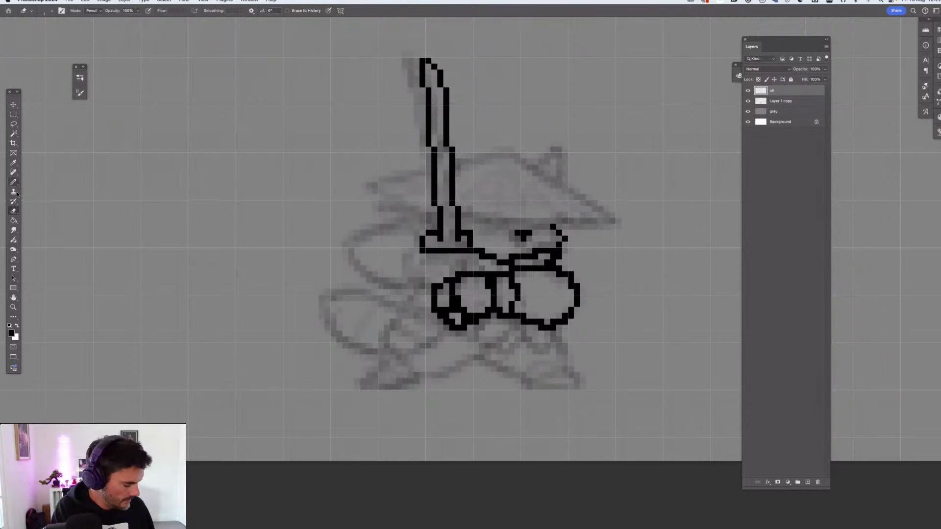
key(bracketleft)
key(bracketleft)
key(bracketleft)
key(bracketleft)
key(bracketleft)
key(bracketleft)
key(bracketleft)
key(bracketleft)
key(bracketleft)
key(bracketleft)
key(bracketleft)
key(bracketleft)
key(bracketleft)
key(bracketleft)
key(bracketleft)
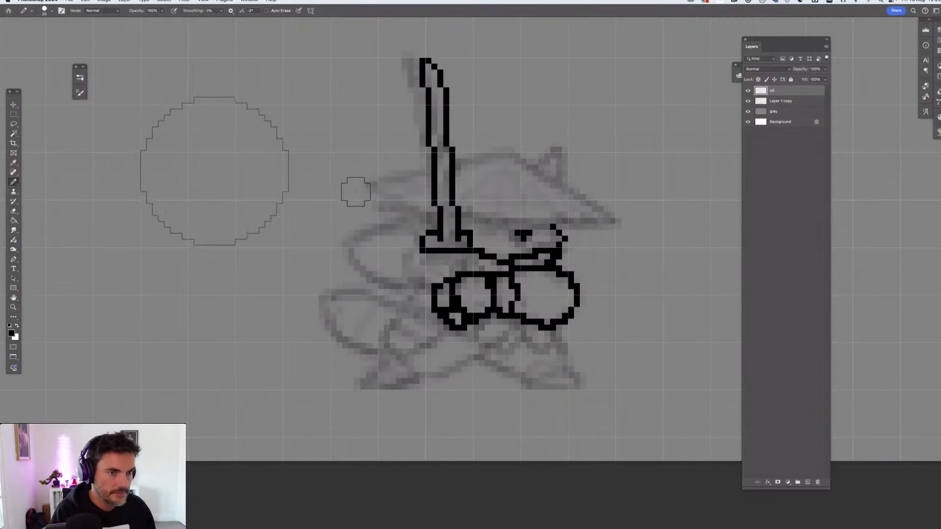
key(bracketleft)
key(bracketleft)
key(bracketleft)
key(bracketleft)
key(bracketleft)
key(bracketleft)
key(bracketleft)
key(bracketleft)
key(bracketleft)
key(bracketleft)
key(bracketleft)
key(bracketleft)
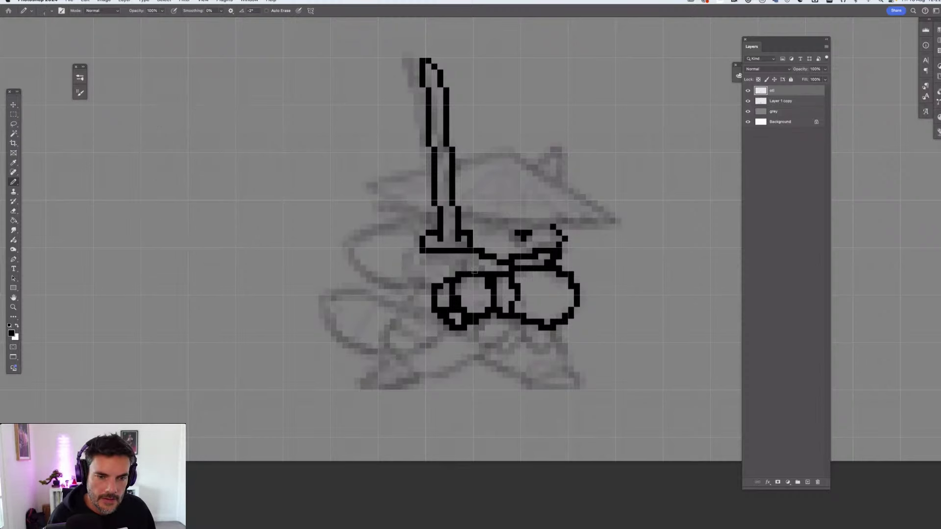
Outline the back arm in black with a chest line below the sword guard, a cuff and a rounded sleeve behind it
drag(476, 256, 476, 269)
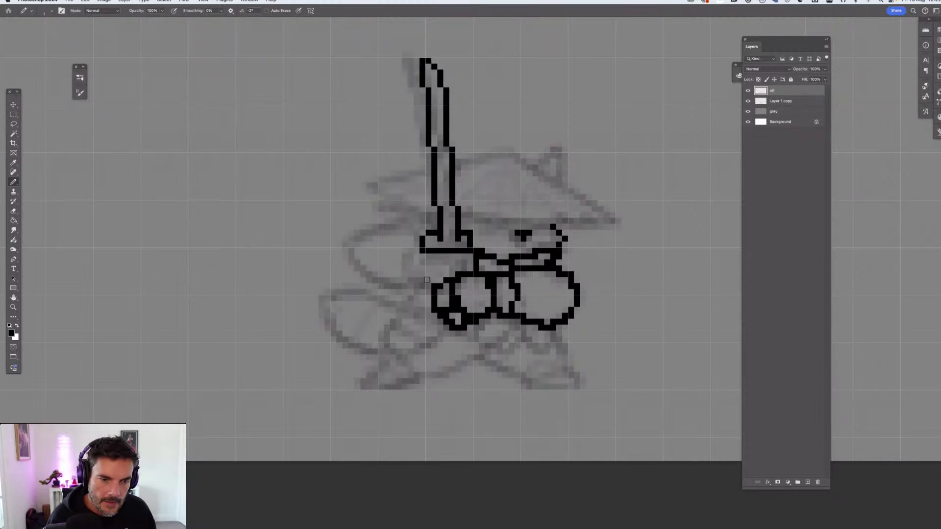
mouse_move(415, 255)
mouse_down()
mouse_move(427, 296)
mouse_move(416, 255)
mouse_up()
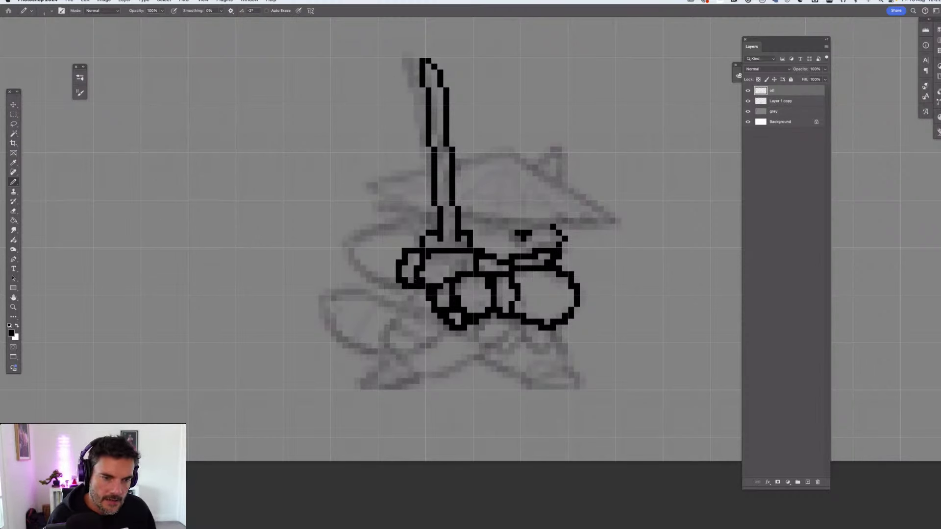
drag(337, 243, 398, 285)
mouse_move(335, 245)
mouse_down()
mouse_move(421, 243)
mouse_move(369, 191)
mouse_up()
Trace the hat's crown and brim on both sides of the blade, and outline the small ear poking out above it
drag(431, 172, 371, 195)
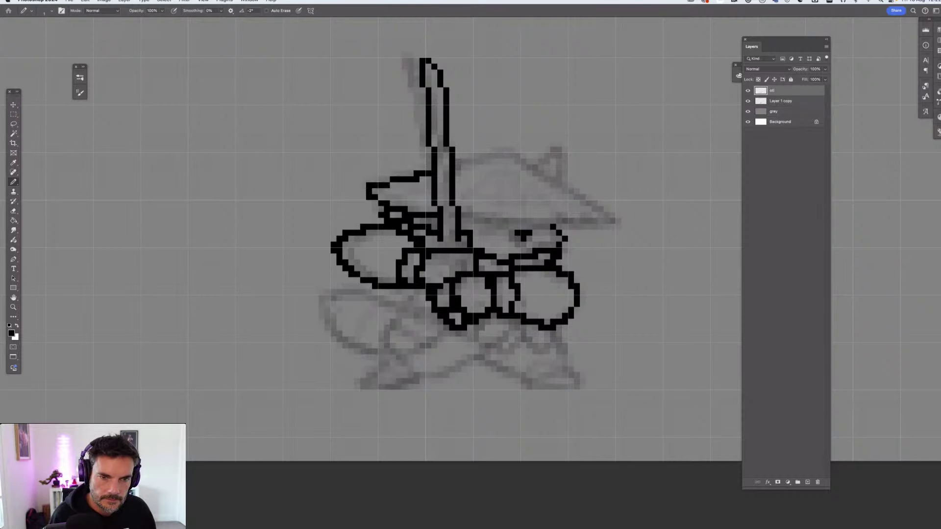
mouse_move(455, 162)
mouse_down()
mouse_move(549, 174)
mouse_move(562, 227)
mouse_move(454, 221)
mouse_up()
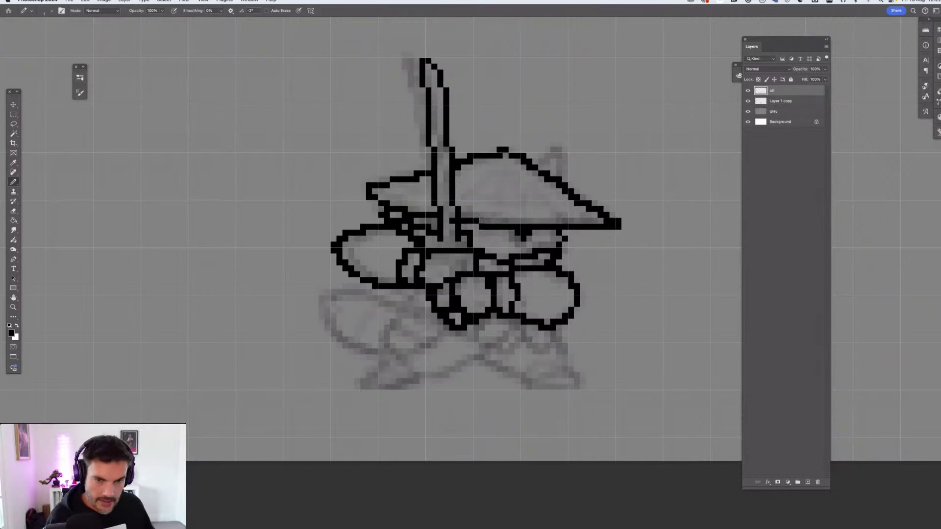
key(super+z)
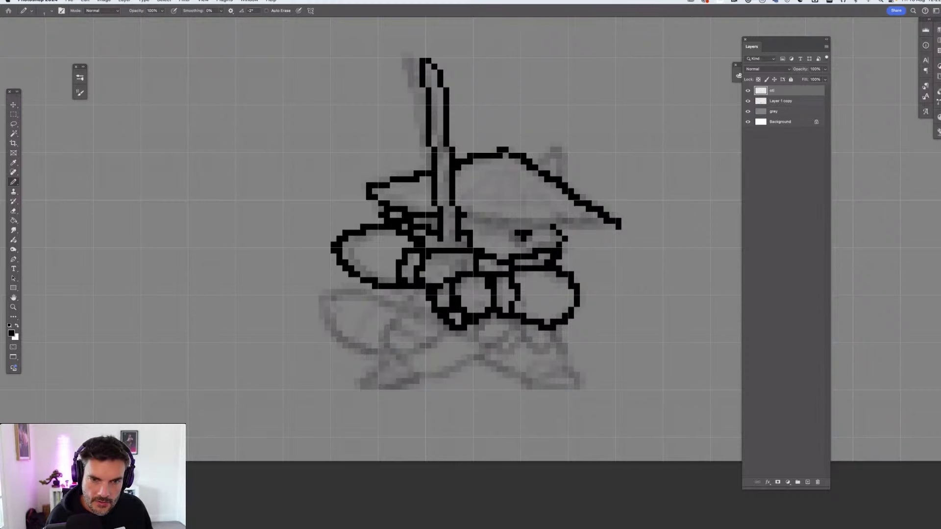
drag(593, 212, 466, 222)
mouse_move(539, 163)
mouse_down()
mouse_move(560, 155)
mouse_move(560, 176)
mouse_up()
drag(485, 226, 513, 234)
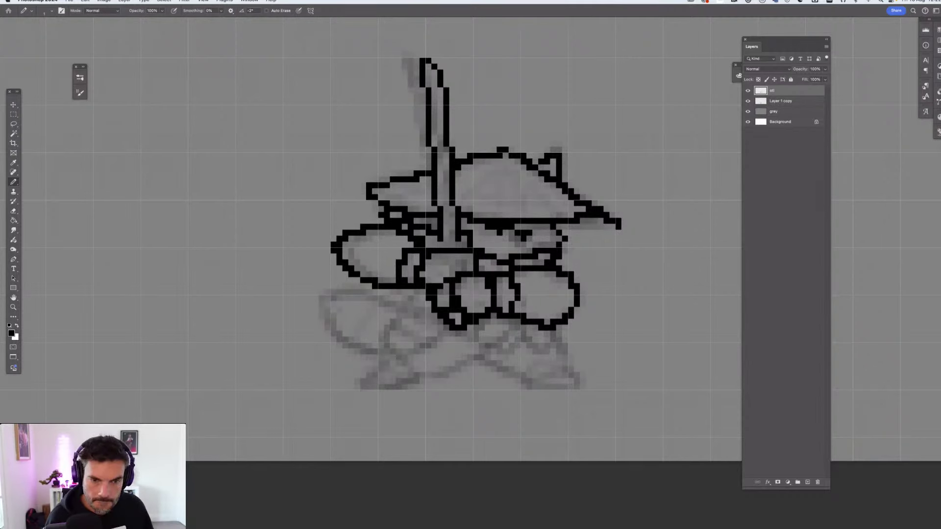
key(super+z)
key(super+z)
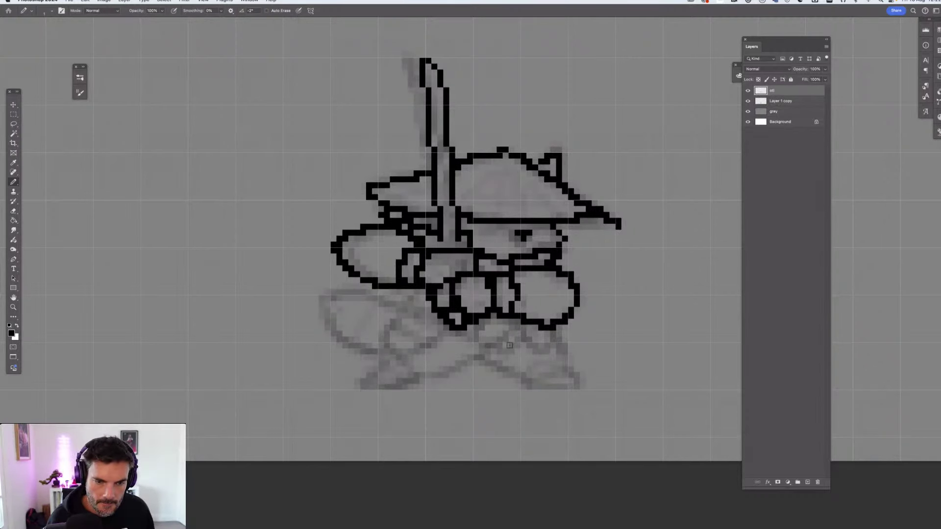
Outline the two hanging belt ends, the front leg and its flat-soled foot, and the underside of the rear leg
mouse_move(519, 321)
mouse_down()
mouse_move(520, 346)
mouse_move(548, 327)
mouse_up()
mouse_move(505, 369)
mouse_down()
mouse_move(526, 376)
mouse_move(510, 372)
mouse_up()
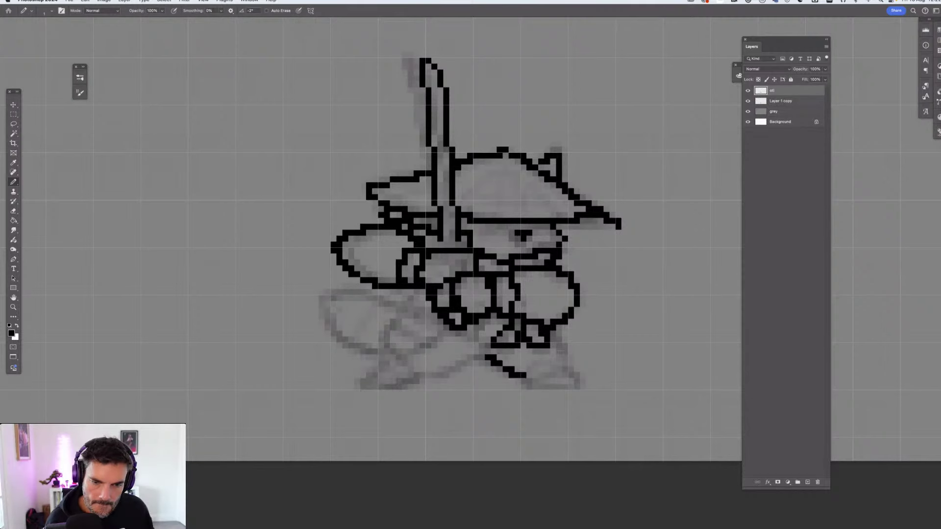
mouse_move(560, 352)
mouse_down()
mouse_move(490, 389)
mouse_move(545, 378)
mouse_move(521, 388)
mouse_move(520, 374)
mouse_move(523, 394)
mouse_up()
key(super+z)
click(512, 381)
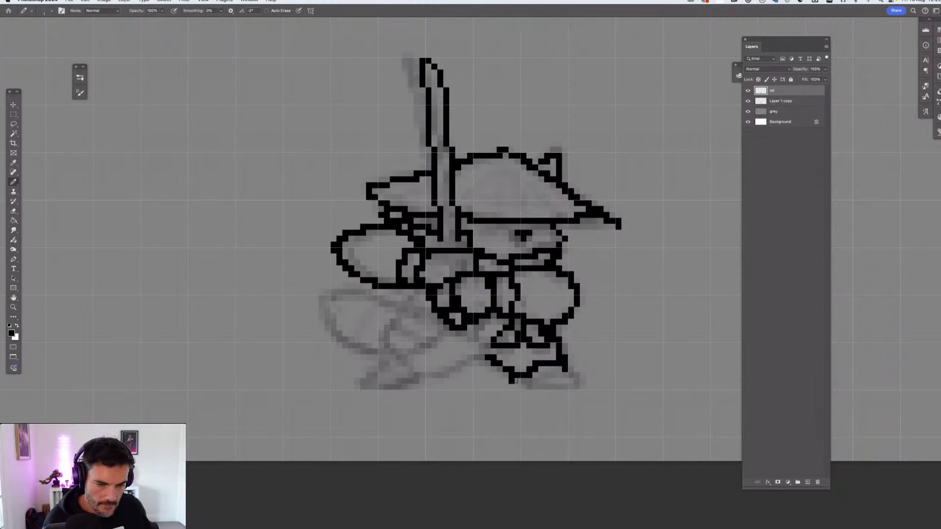
drag(512, 387, 542, 387)
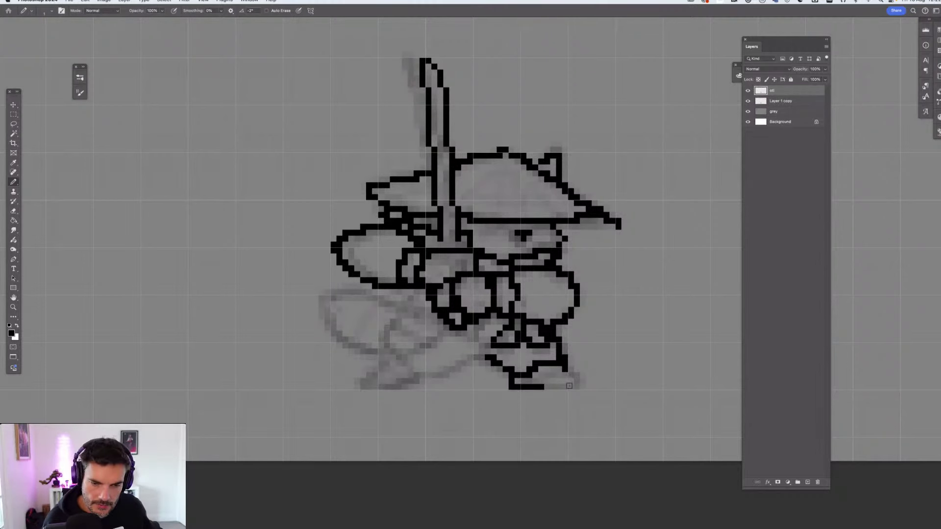
shift+click(576, 387)
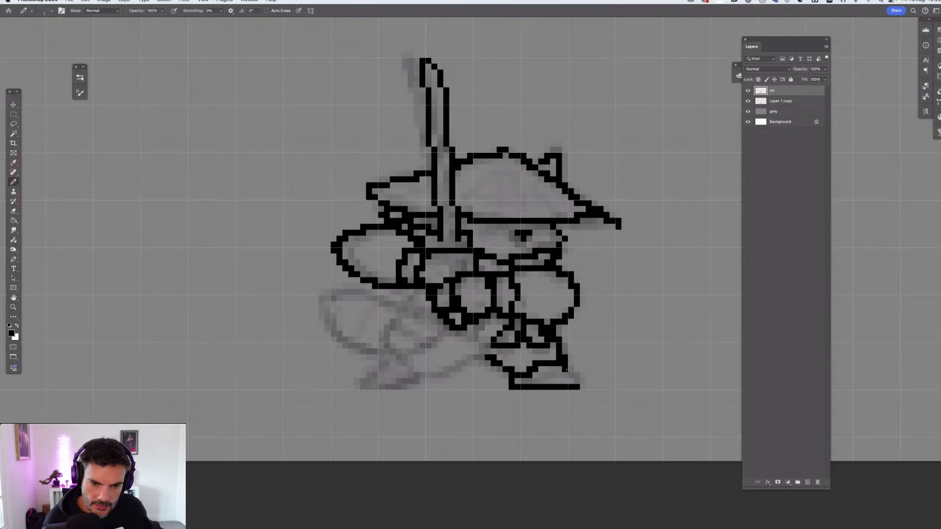
click(570, 370)
drag(571, 374, 582, 382)
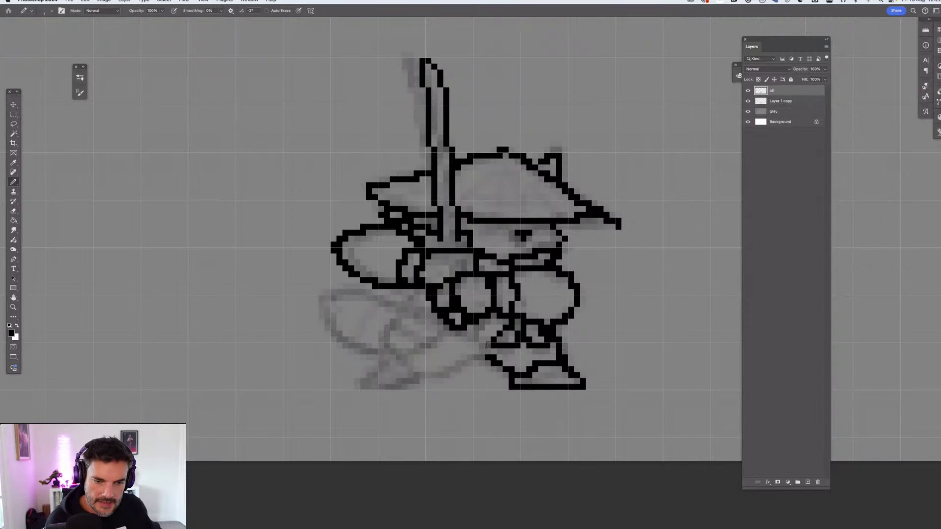
drag(483, 348, 428, 376)
drag(387, 351, 425, 375)
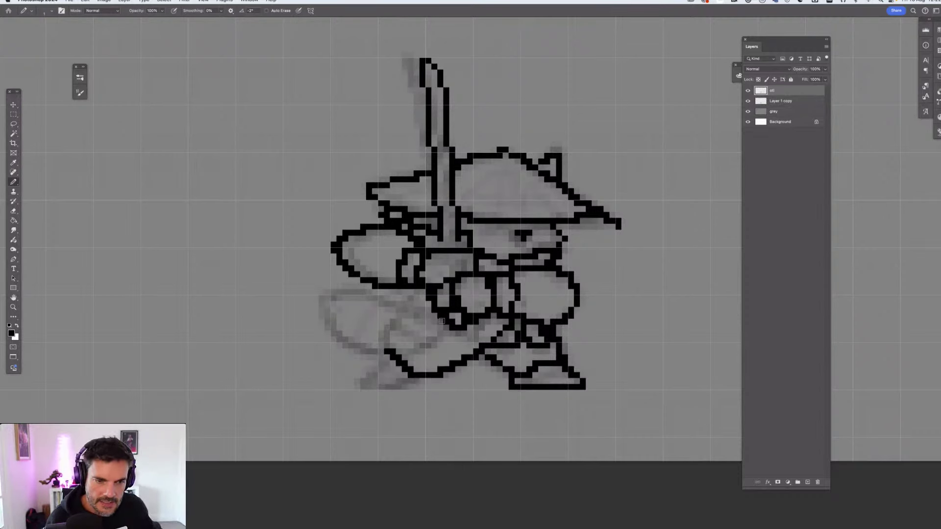
drag(406, 306, 387, 349)
drag(427, 290, 410, 308)
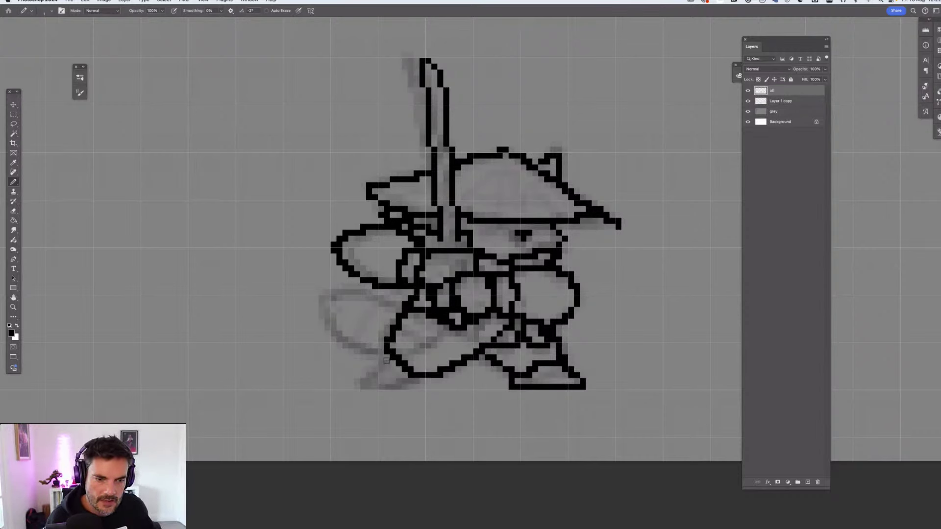
click(382, 364)
key(super+z)
key(super+z)
key(super+z)
key(super+z)
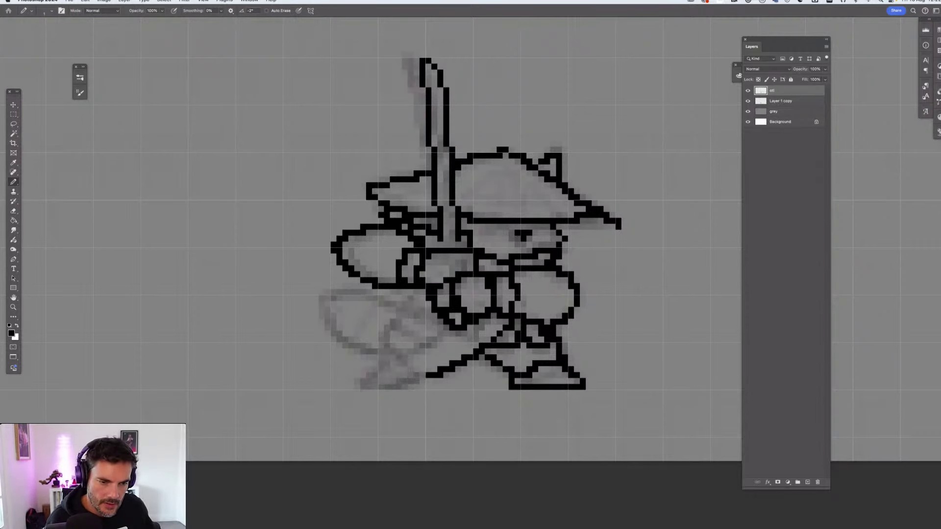
Outline the bent rear leg with its flat-soled foot, and draw the long striped tail behind it
mouse_move(418, 376)
mouse_down()
mouse_move(380, 363)
mouse_move(418, 297)
mouse_up()
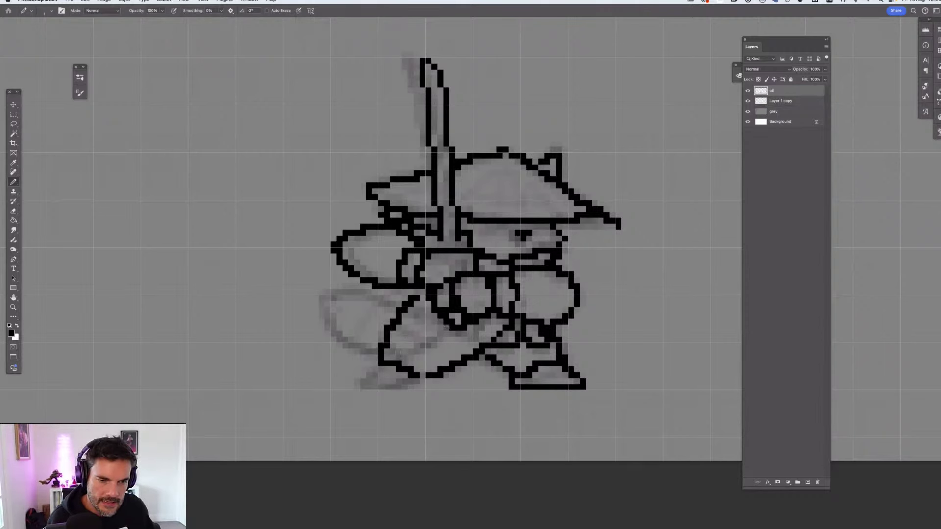
drag(385, 347, 448, 324)
mouse_move(380, 364)
mouse_down()
mouse_move(358, 394)
mouse_move(363, 387)
mouse_up()
key(ctrl+z)
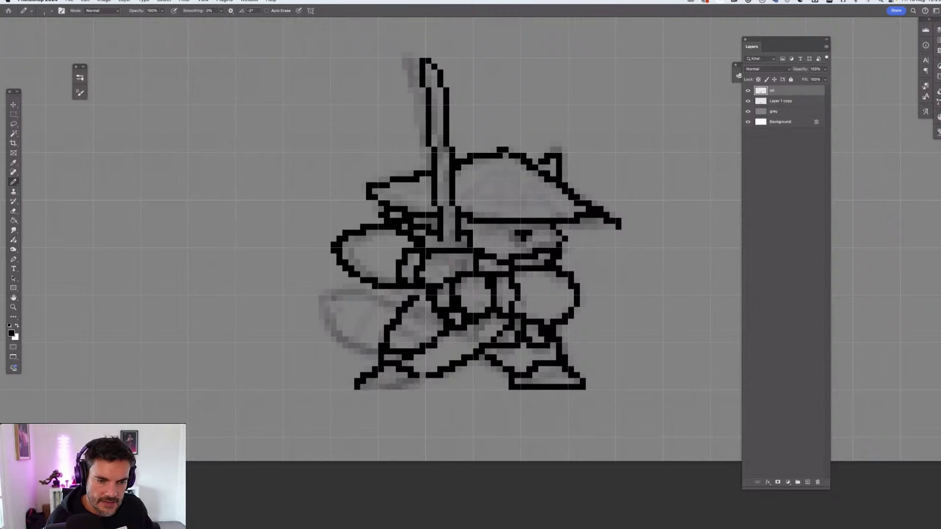
shift+click(424, 386)
drag(428, 388, 428, 376)
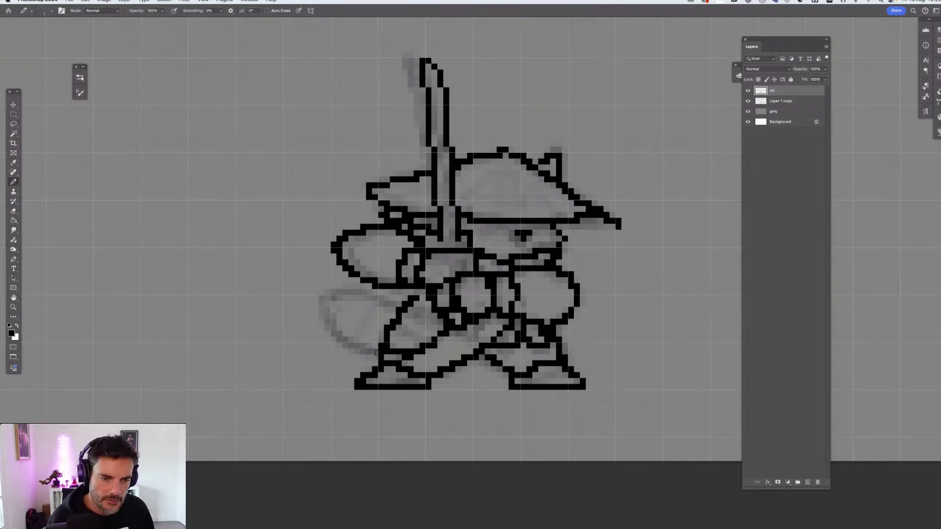
mouse_move(286, 332)
mouse_down()
mouse_move(378, 364)
mouse_move(378, 300)
mouse_move(399, 318)
mouse_move(369, 300)
mouse_move(336, 361)
mouse_up()
drag(368, 346, 378, 346)
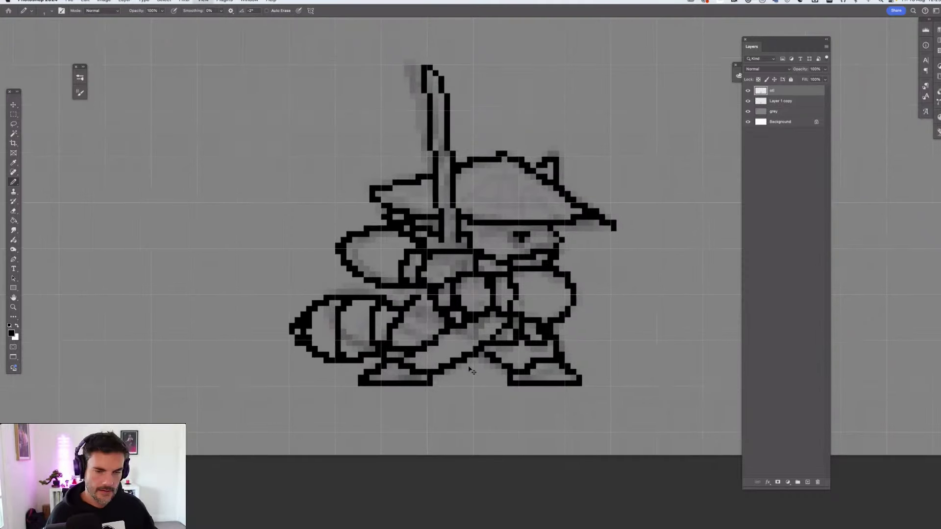
Review the outline zoomed out and close up with the grid and the Layer 1 copy sketch hidden, and show both again
key(super+minus)
key(super+minus)
key(super+minus)
key(super+minus)
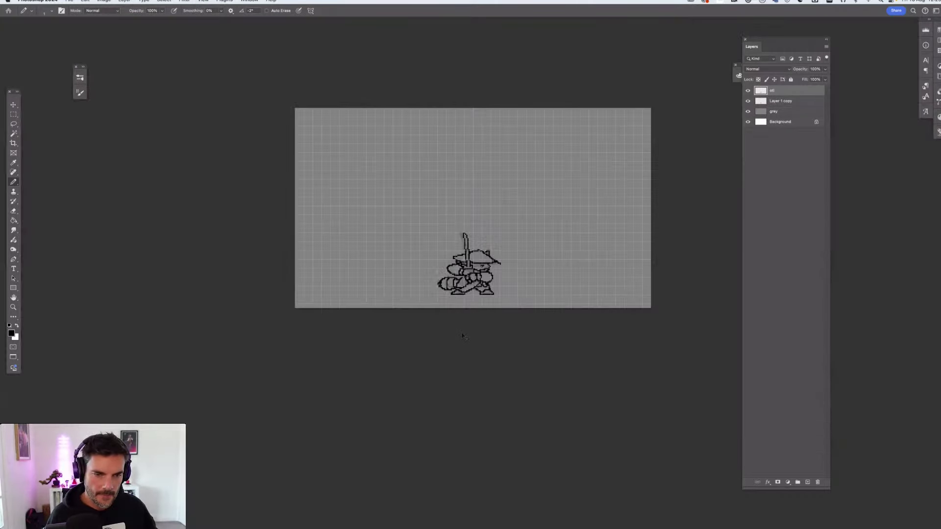
key(super+plus)
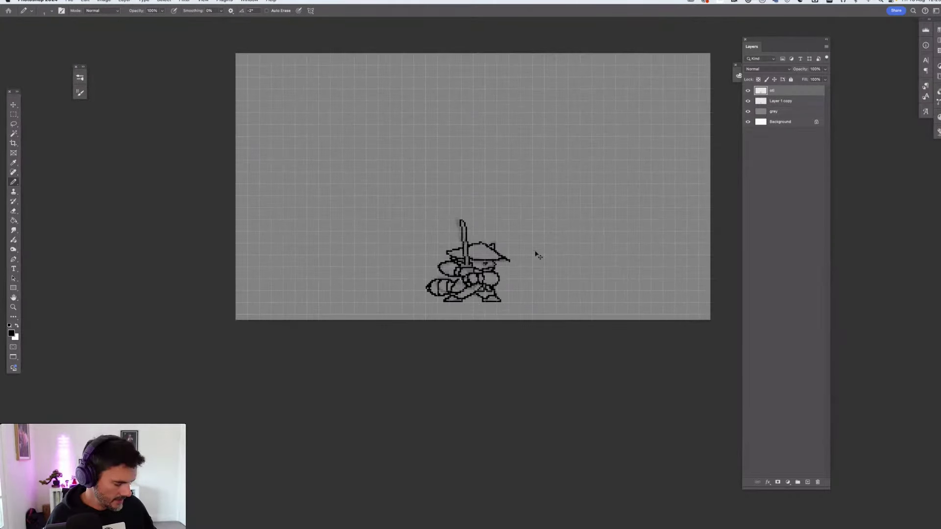
key(super+apostrophe)
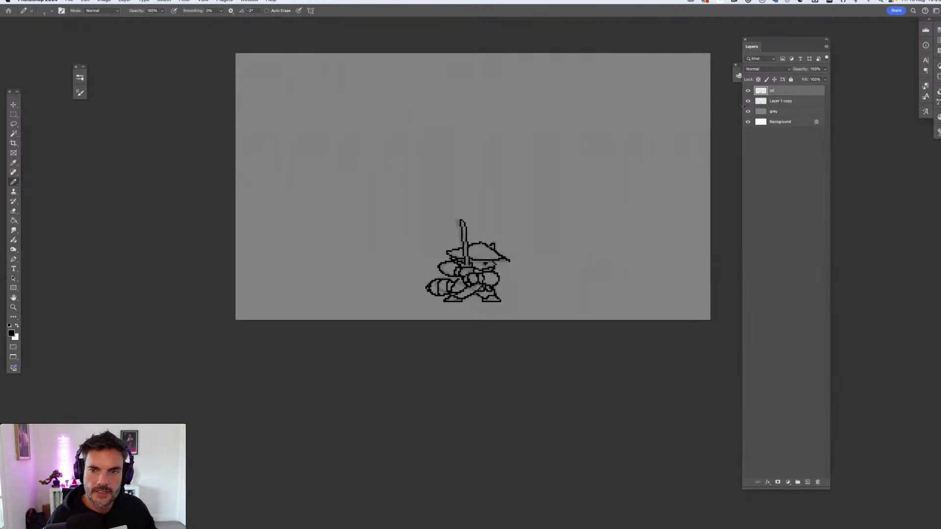
key(super+comma)
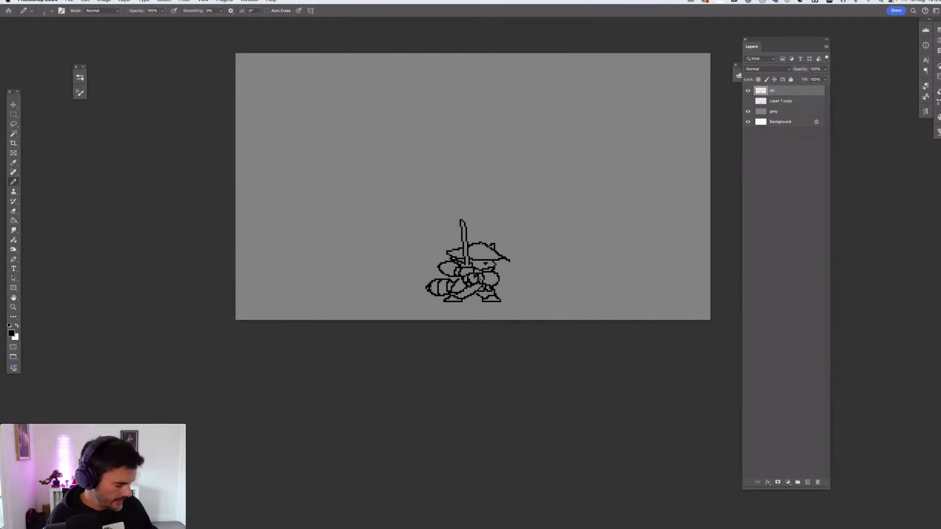
key(super+equal)
key(super+equal)
key(super+equal)
key(super+equal)
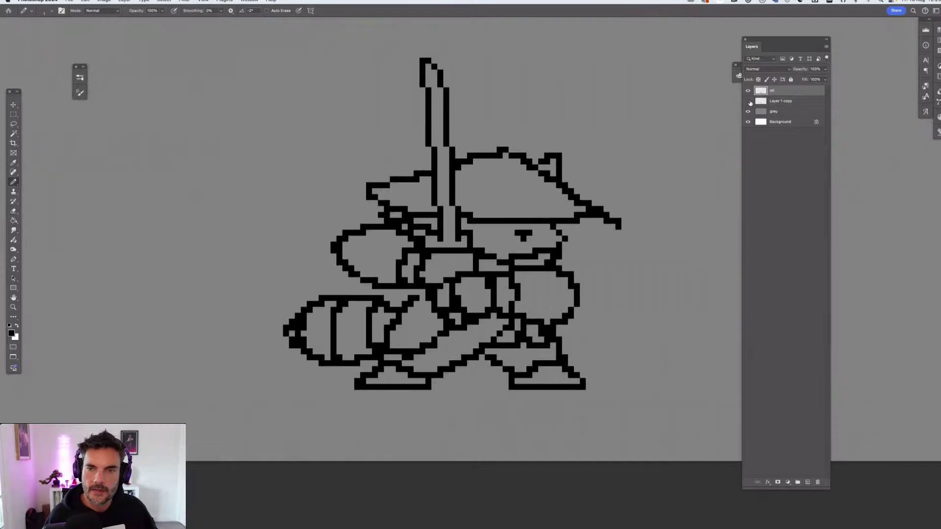
click(748, 101)
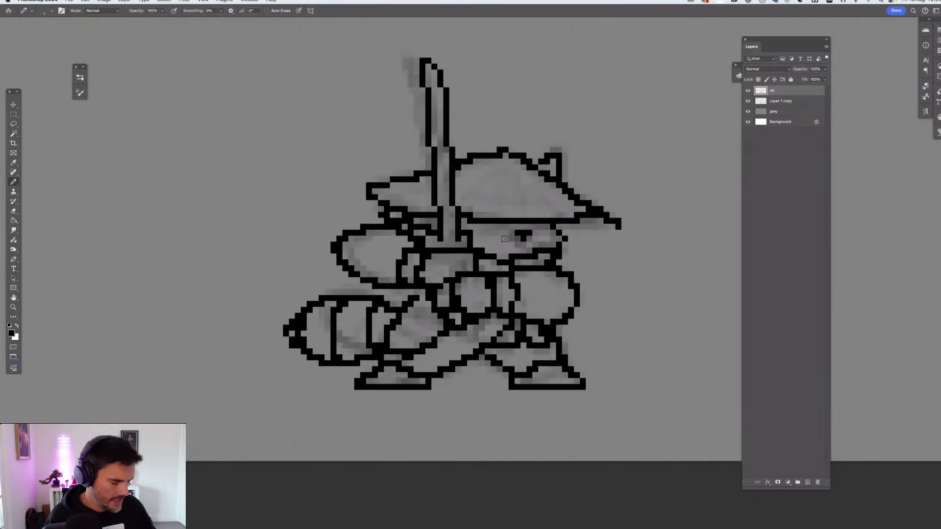
key(super+apostrophe)
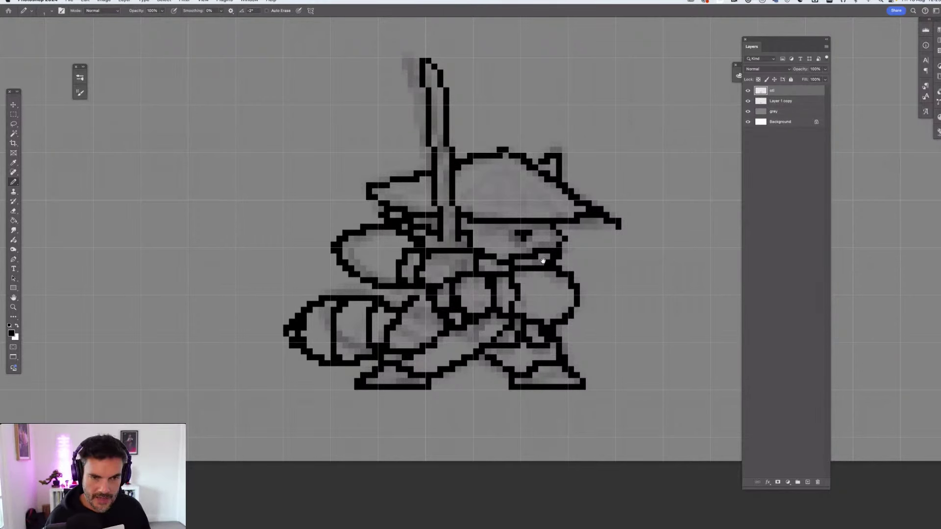
Draw a separate shallow diagonal line in the empty area above the sword, as a staircase of segments about five pixels long
key(super+minus)
scroll(520, 197, up, 3)
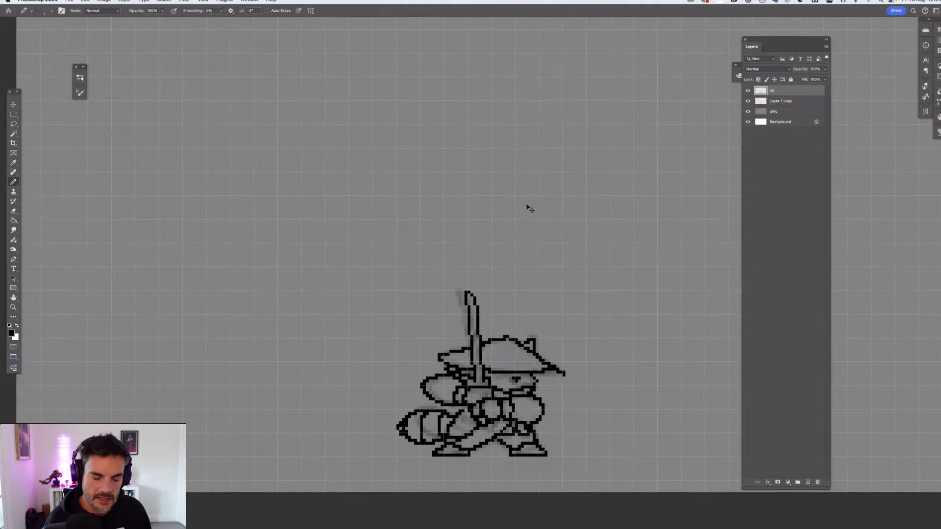
key(super+plus)
key(super+plus)
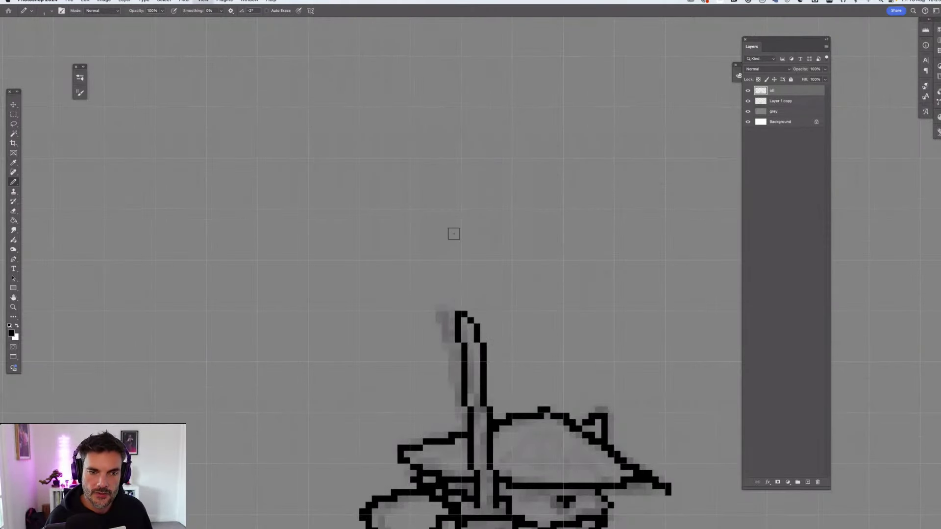
key(super+plus)
drag(430, 248, 513, 235)
drag(564, 214, 656, 200)
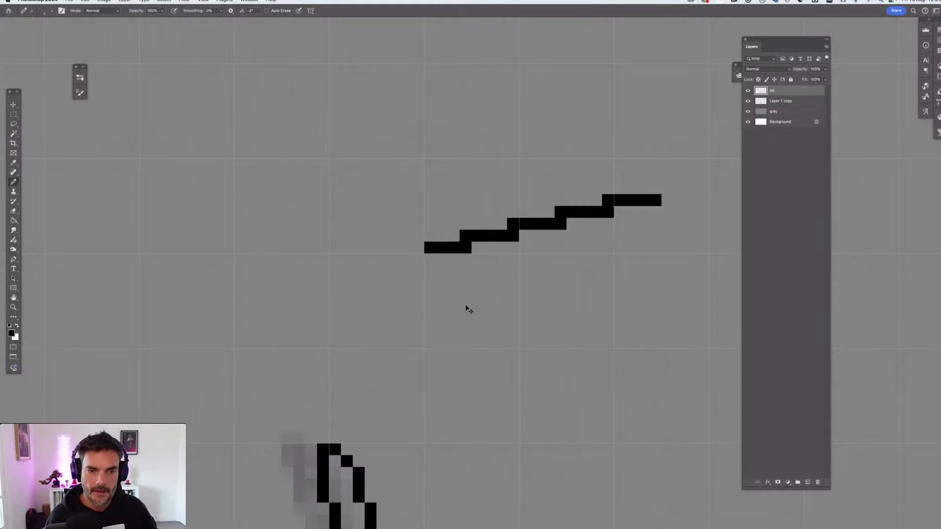
key(super+0)
scroll(470, 265, up, 3)
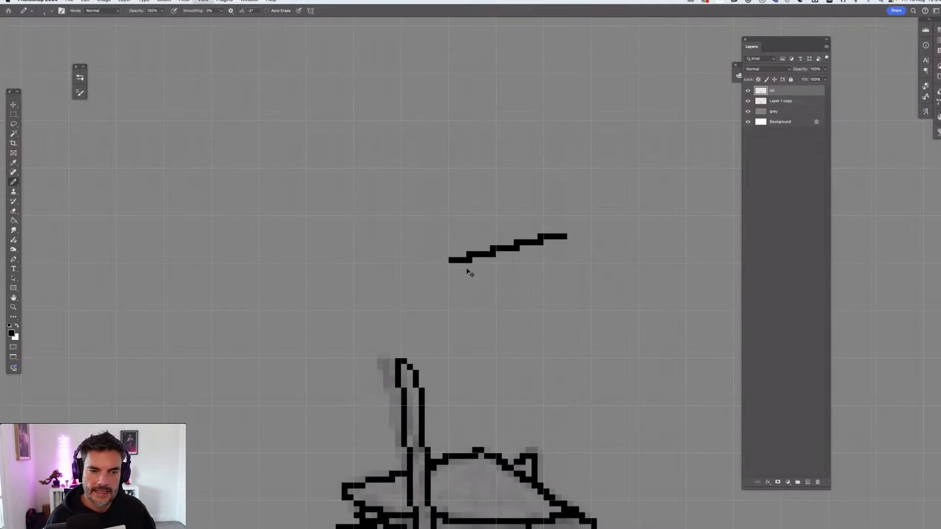
scroll(468, 269, up, 2)
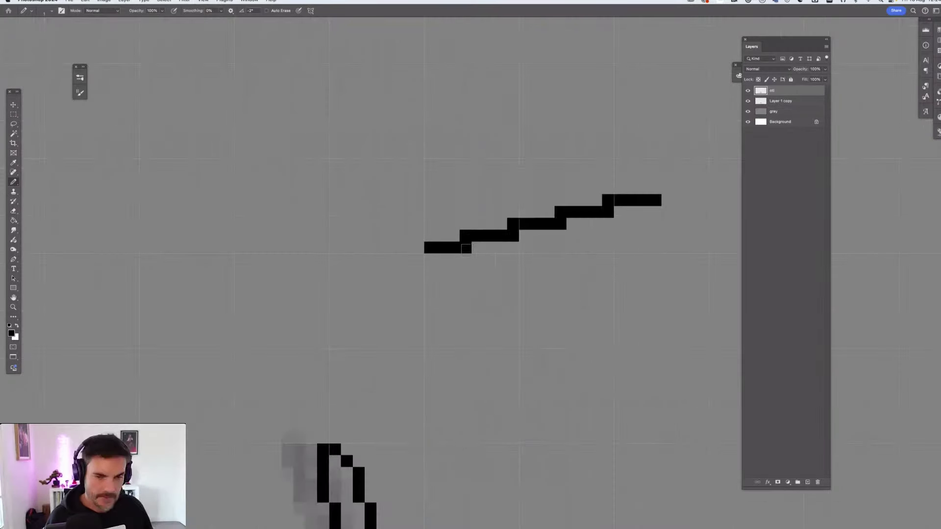
Try erasing the doubled corner pixels of the diagonal practice line above the sword, and undo the erasing
key(e)
click(466, 248)
click(514, 236)
click(560, 224)
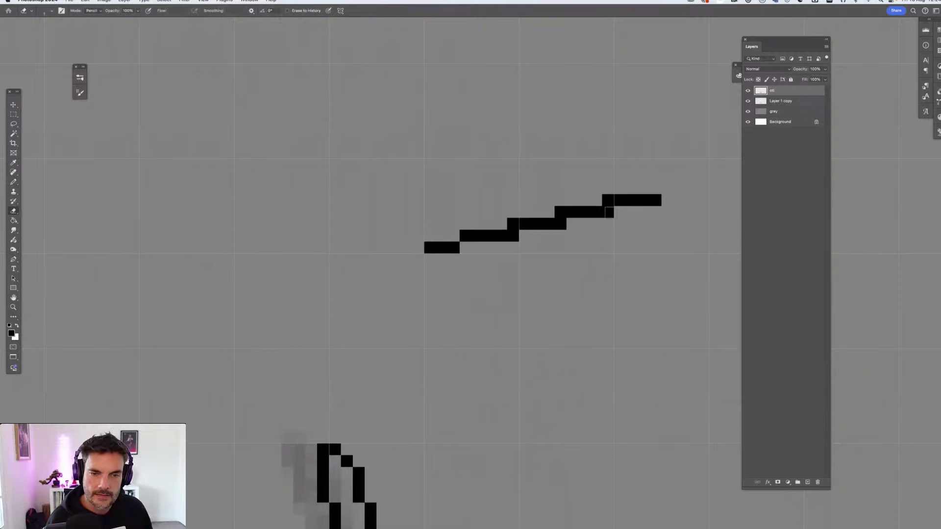
click(608, 212)
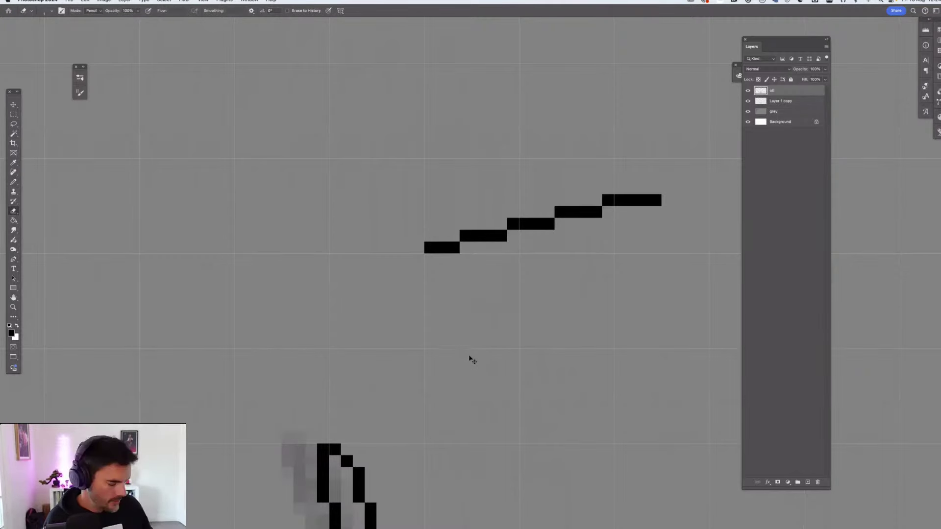
key(super+0)
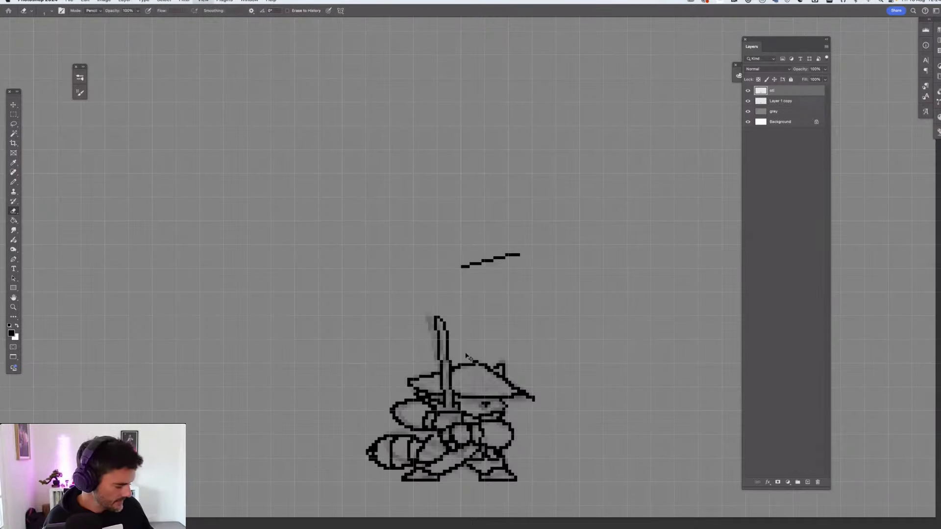
key(super+equal)
key(super+z)
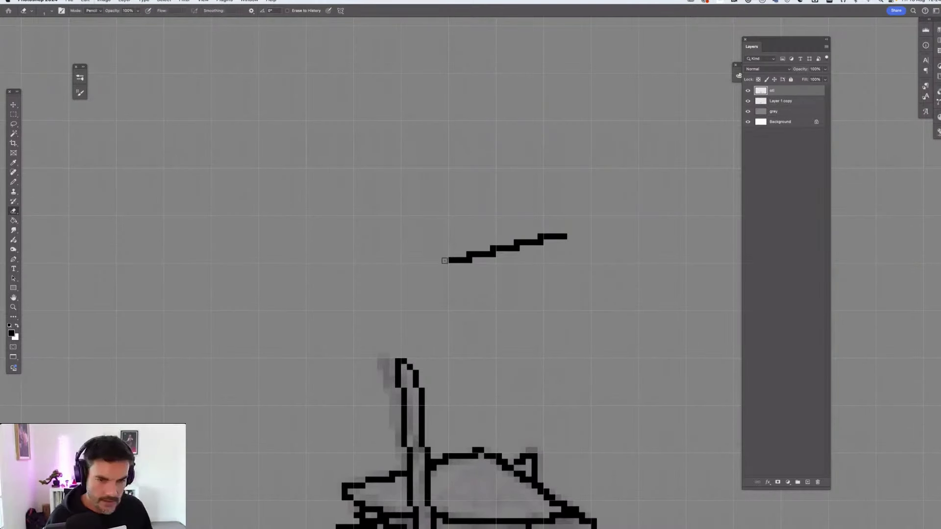
Extend the lower end of the diagonal practice line outward by one pixel with the Pencil
key(b)
click(451, 266)
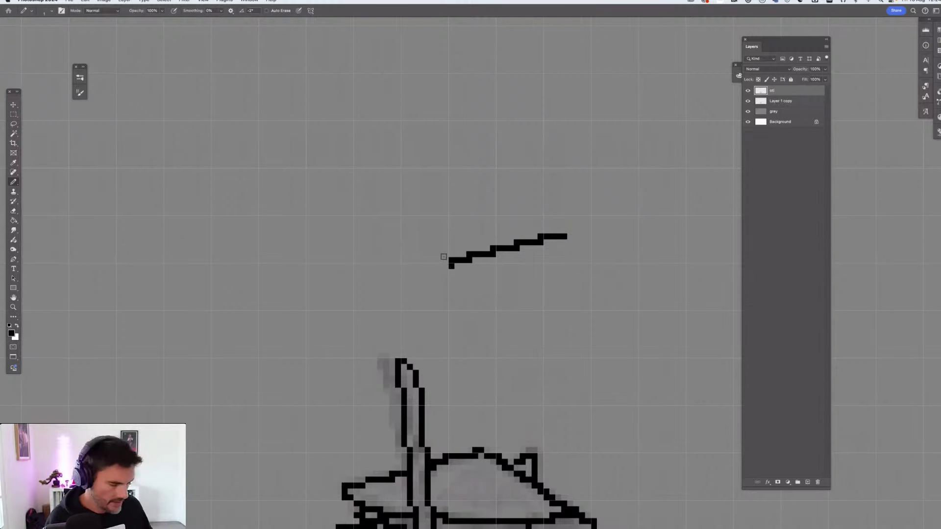
key(super+z)
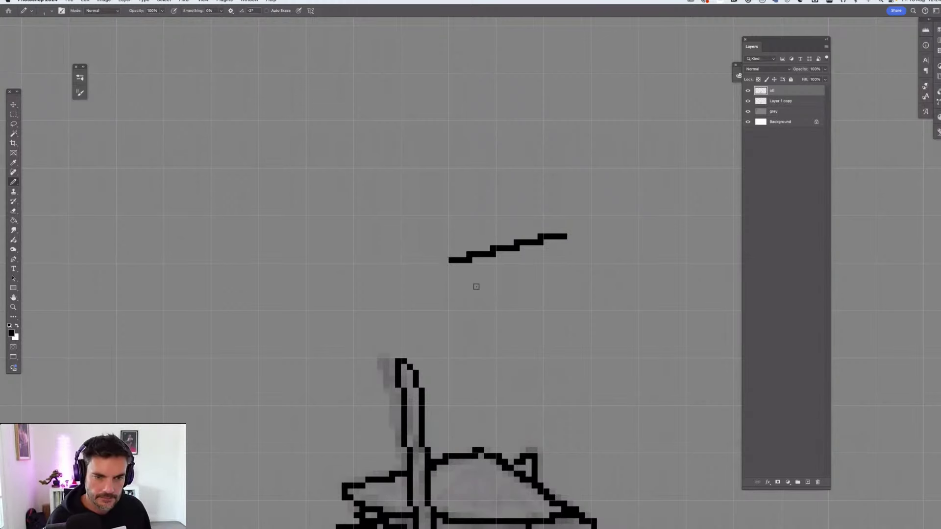
click(446, 259)
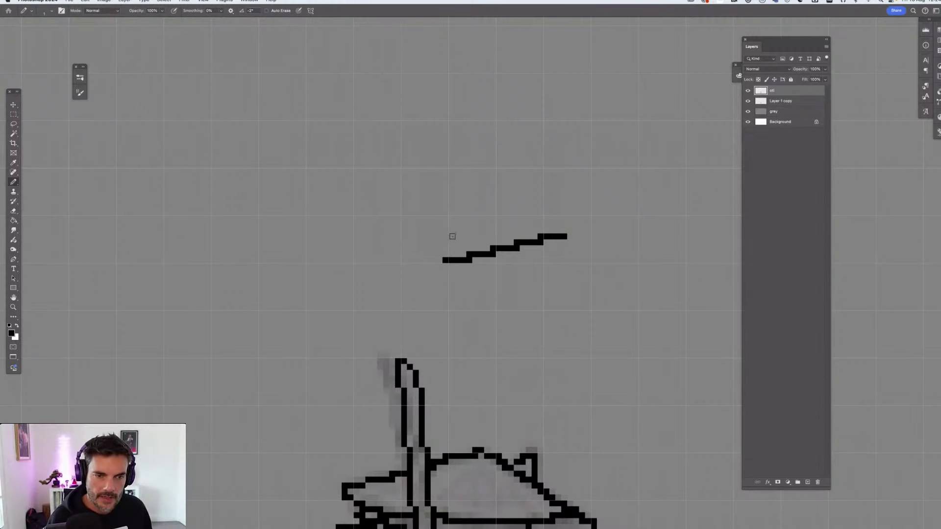
Draw a second, parallel stepped line above the first, with its segments touching only at the corners
drag(451, 236, 504, 224)
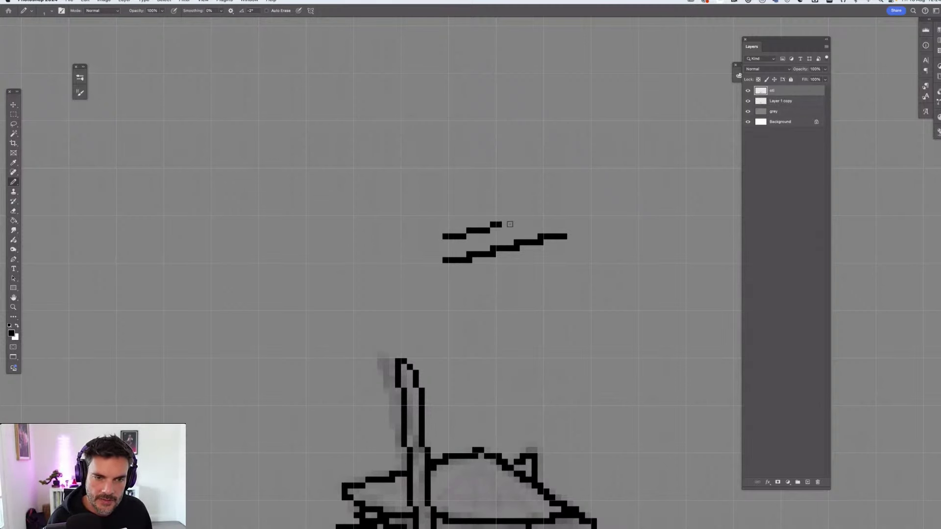
click(509, 225)
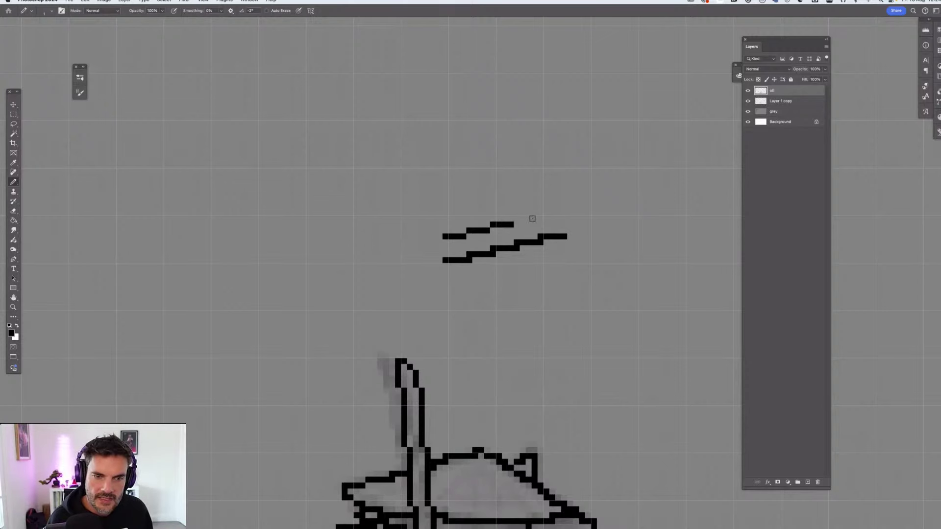
drag(532, 219, 517, 219)
click(540, 218)
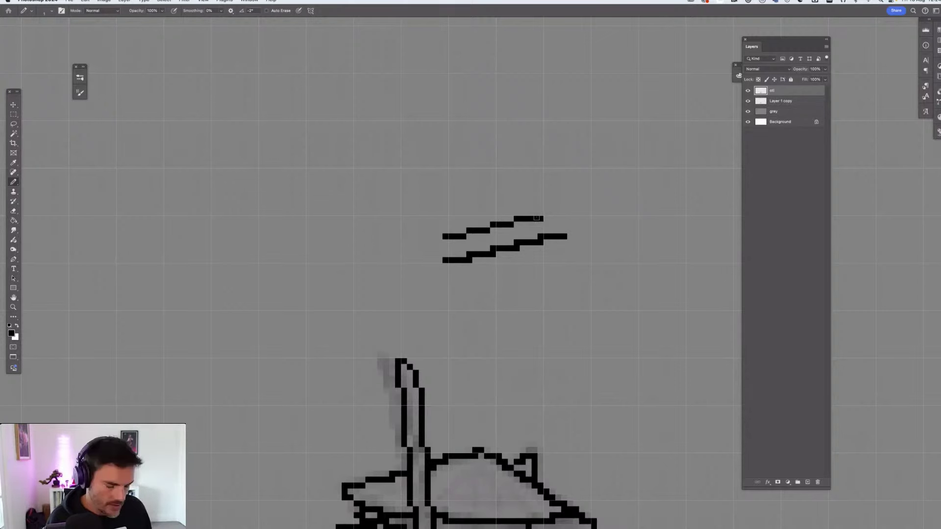
key(super+z)
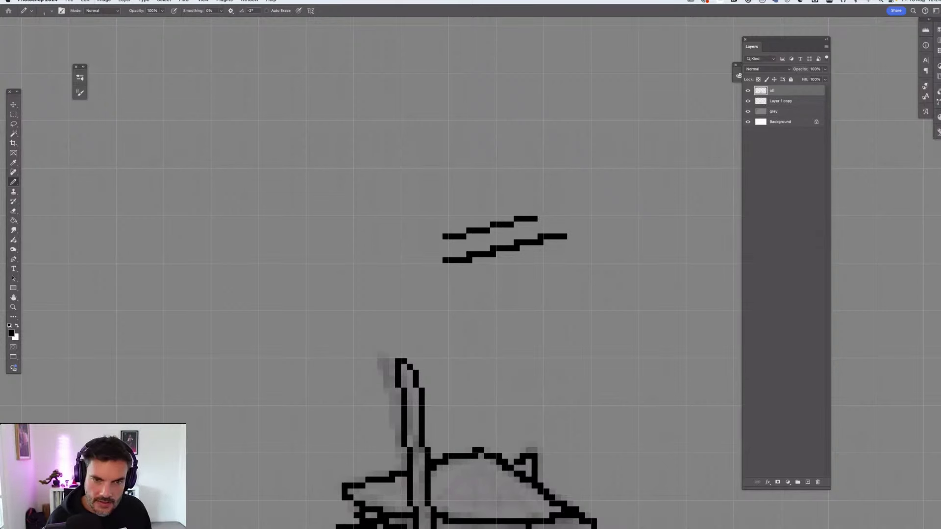
click(540, 213)
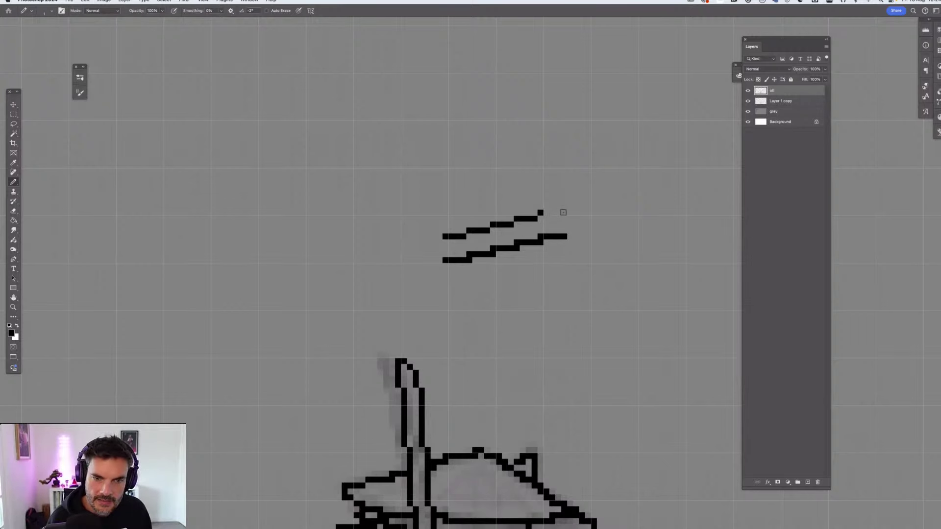
drag(565, 213, 544, 213)
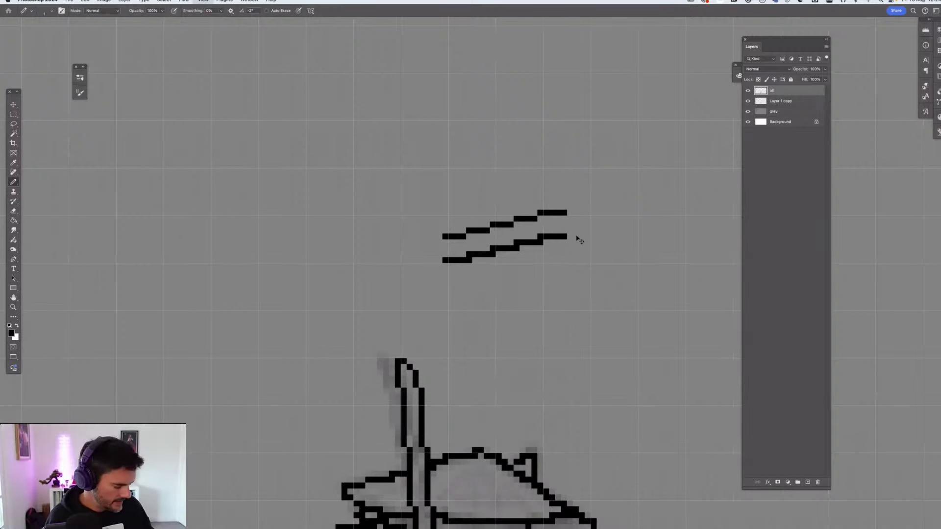
Compare the two stepped practice lines zoomed out and close up with the grid hidden
key(super+minus)
key(super+minus)
key(super+apostrophe)
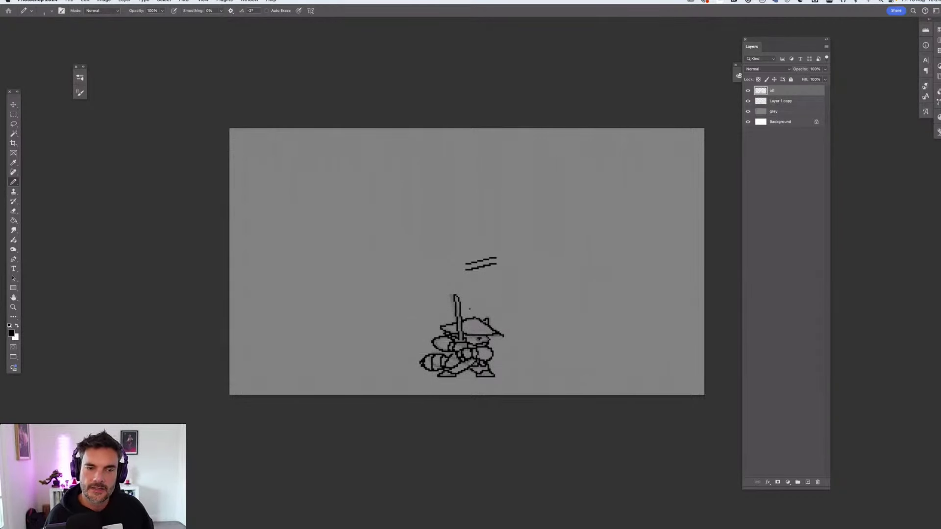
scroll(471, 312, down, 1)
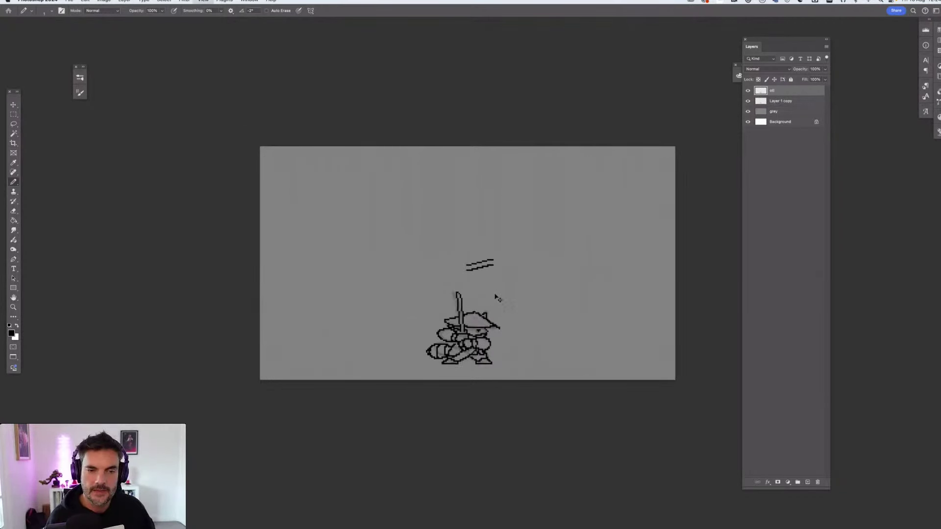
key(super+plus)
key(super+plus)
key(super+plus)
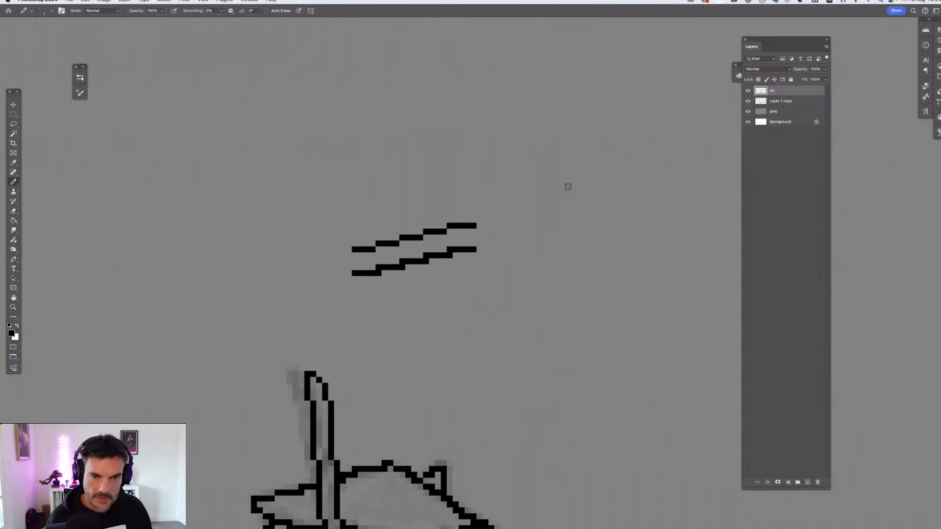
With the grid shown, draw a rough circle about 15 pixels wide with doubled corner pixels beside the lines, and inspect its outline up close
key(super+apostrophe)
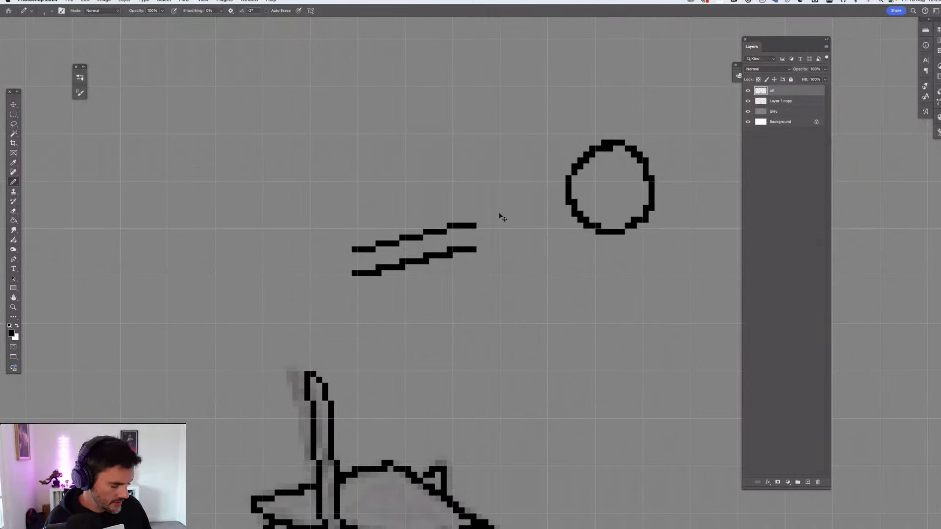
scroll(505, 216, right, 3)
scroll(483, 289, up, 5)
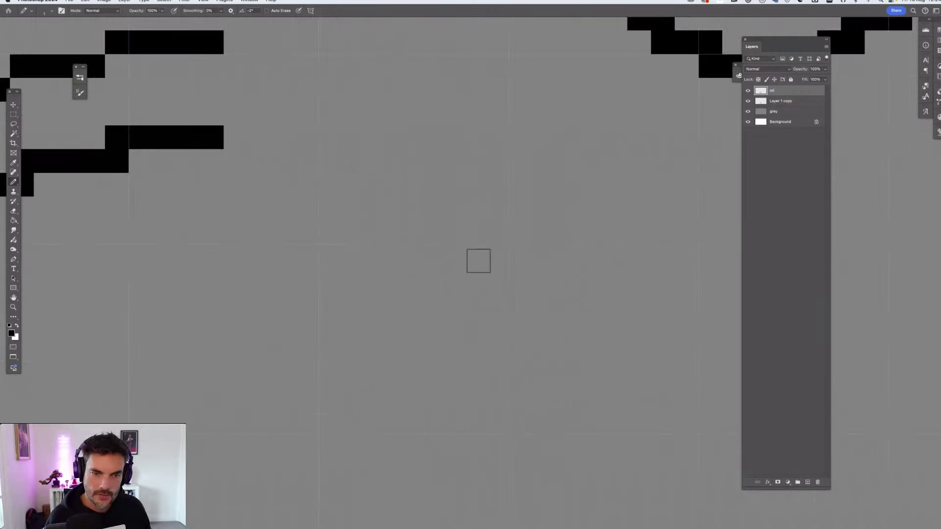
scroll(481, 261, up, 7)
scroll(481, 261, right, 4)
key(l)
mouse_move(485, 242)
mouse_down()
mouse_move(405, 347)
mouse_move(467, 236)
mouse_move(399, 244)
mouse_move(454, 337)
mouse_move(458, 236)
mouse_move(496, 268)
mouse_move(485, 239)
mouse_move(404, 357)
mouse_move(463, 358)
mouse_up()
click(464, 353)
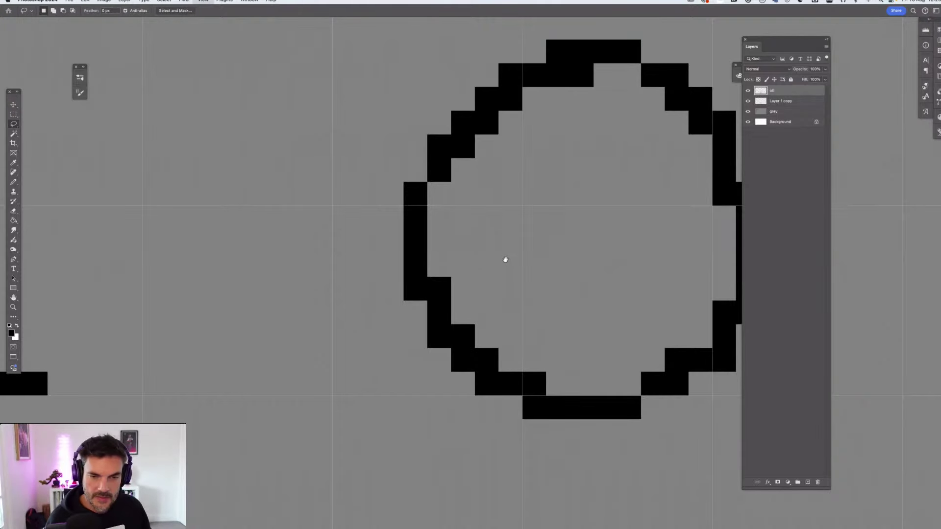
scroll(504, 256, down, 4)
key(b)
scroll(515, 207, right, 3)
scroll(515, 207, down, 1)
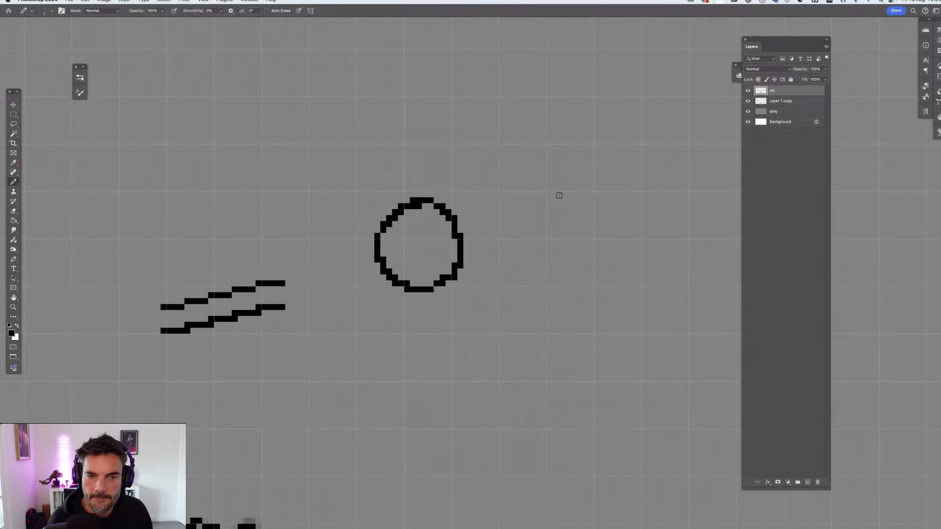
Draw a clean circle about 13 pixels wide beside the rough one, from symmetric segments that touch only at their corners
mouse_move(561, 195)
mouse_down()
mouse_move(583, 200)
mouse_move(549, 206)
mouse_up()
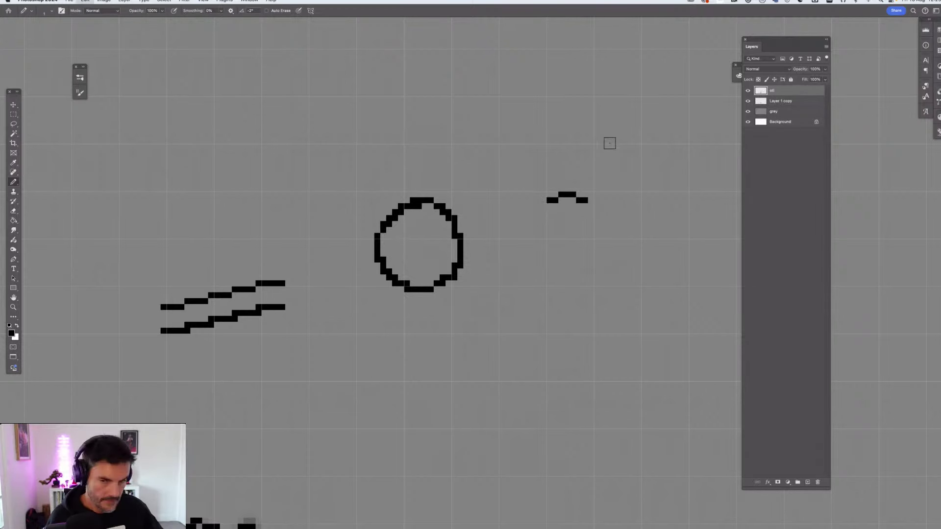
key(super+plus)
drag(603, 153, 589, 195)
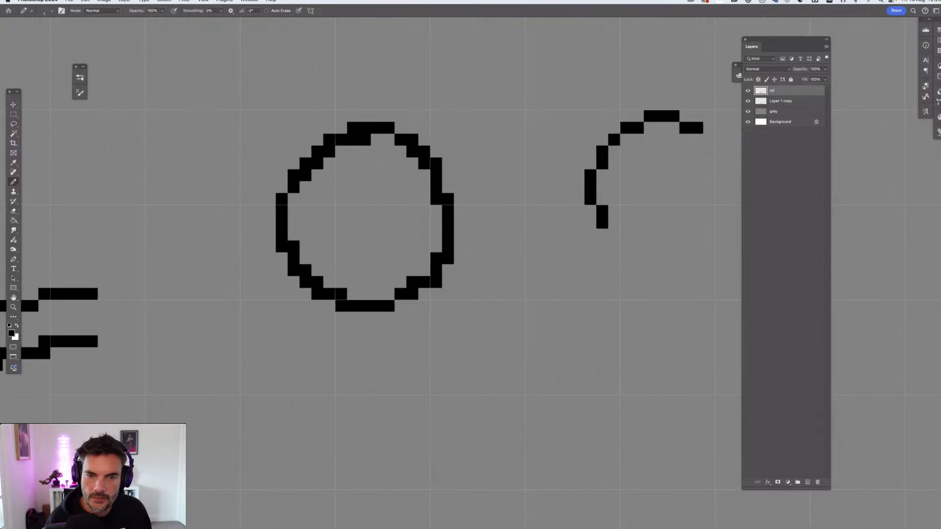
click(614, 235)
shift+click(638, 247)
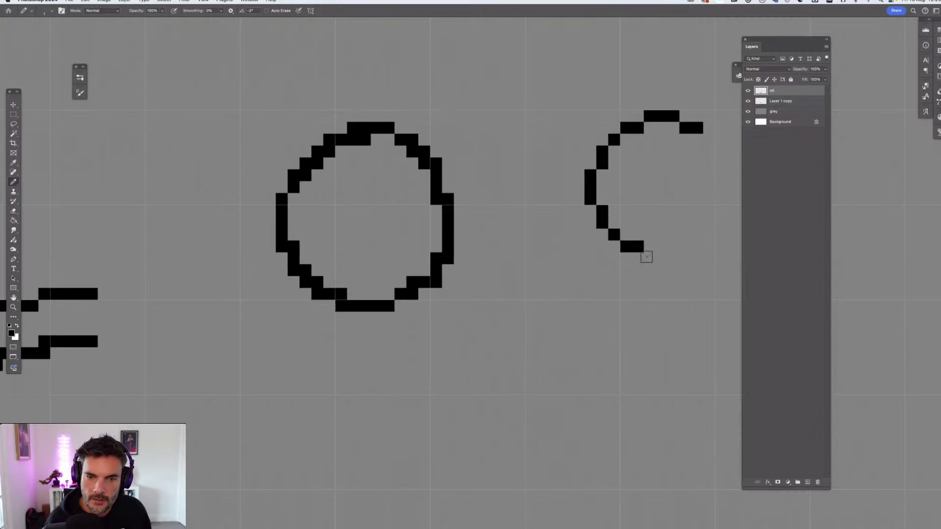
shift+click(661, 258)
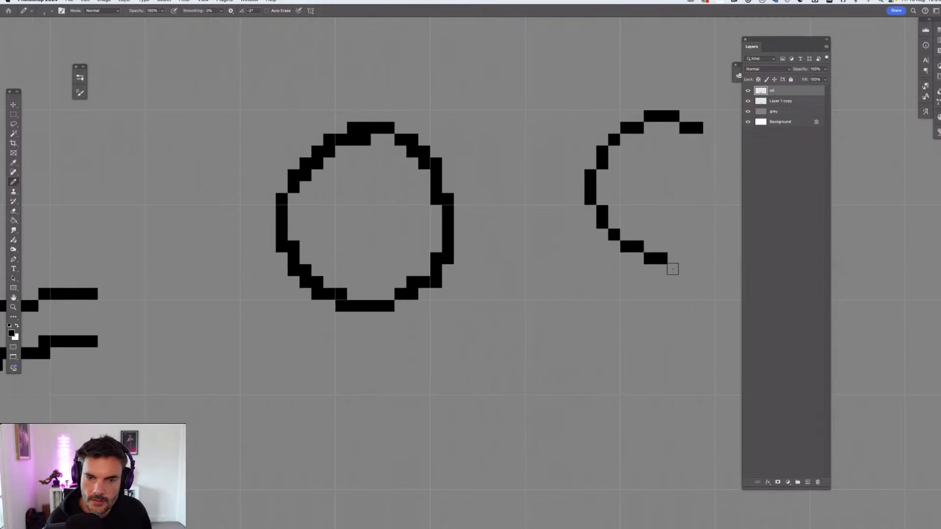
click(673, 259)
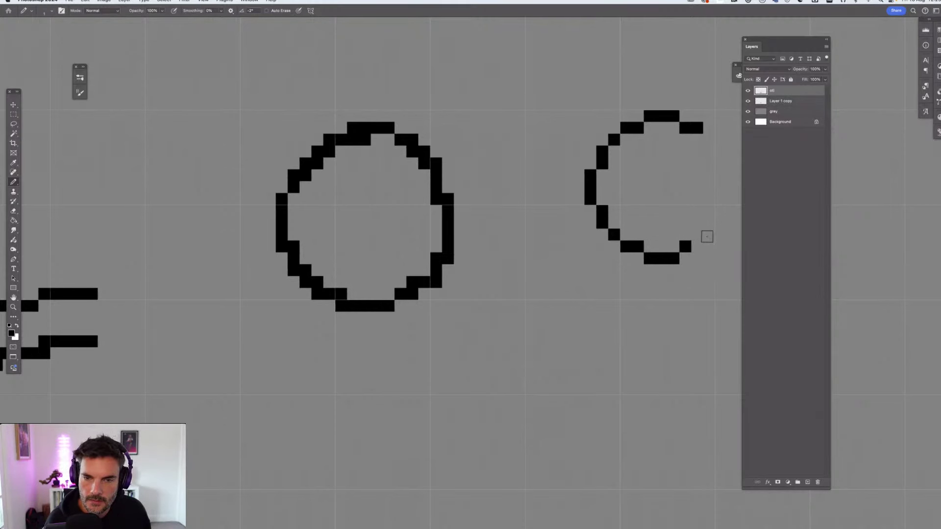
shift+click(708, 234)
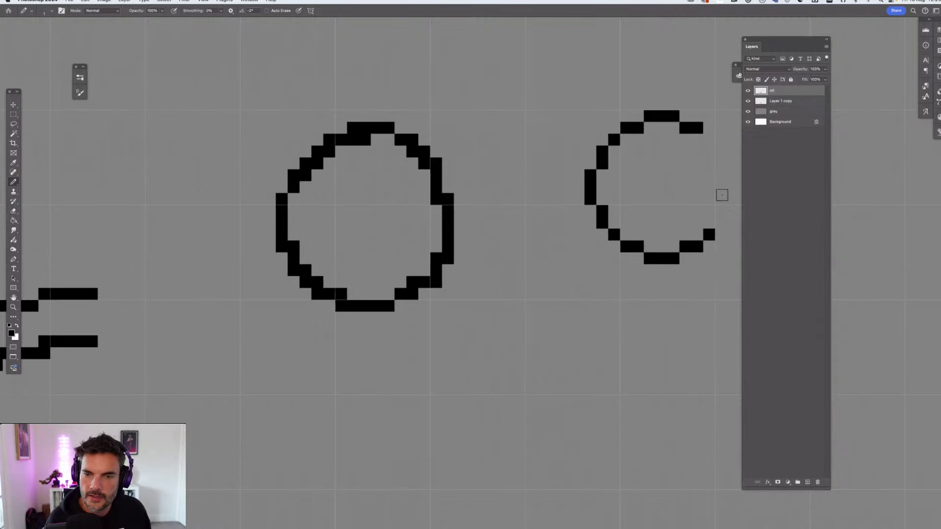
shift+click(721, 211)
shift+click(733, 175)
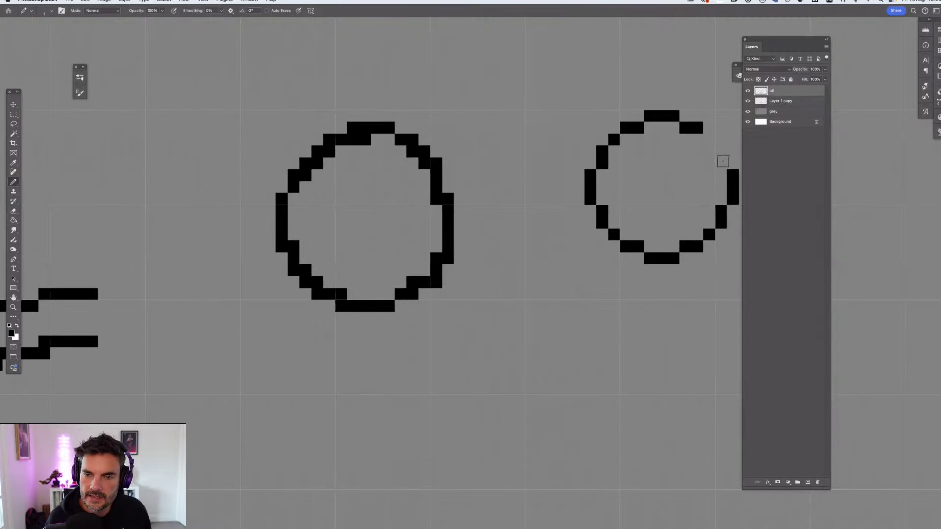
click(721, 164)
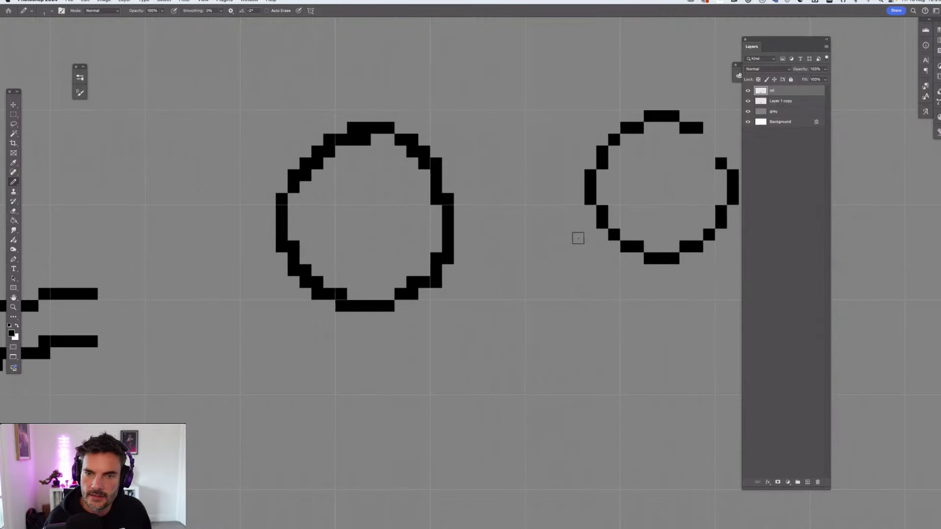
Compare the rough and clean circles and the two stepped lines zoomed out and close up with the grid hidden
key(super+0)
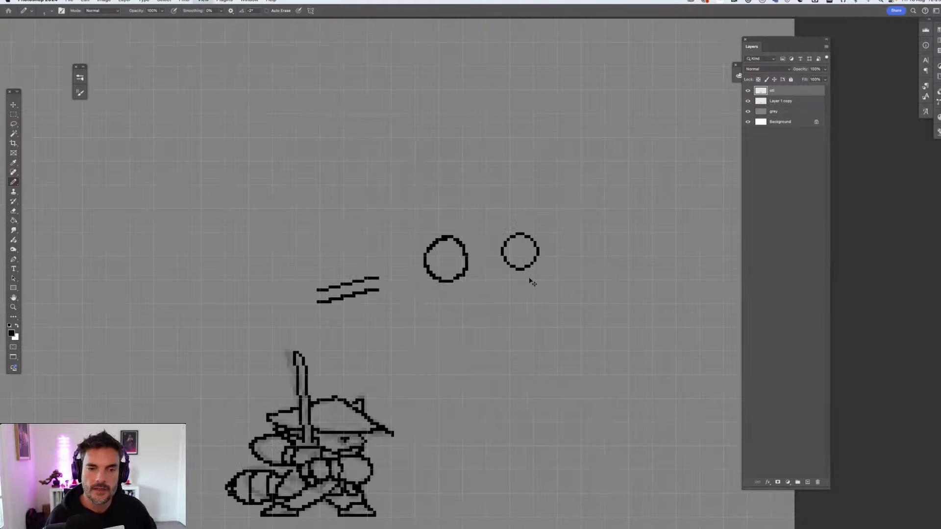
key(super+minus)
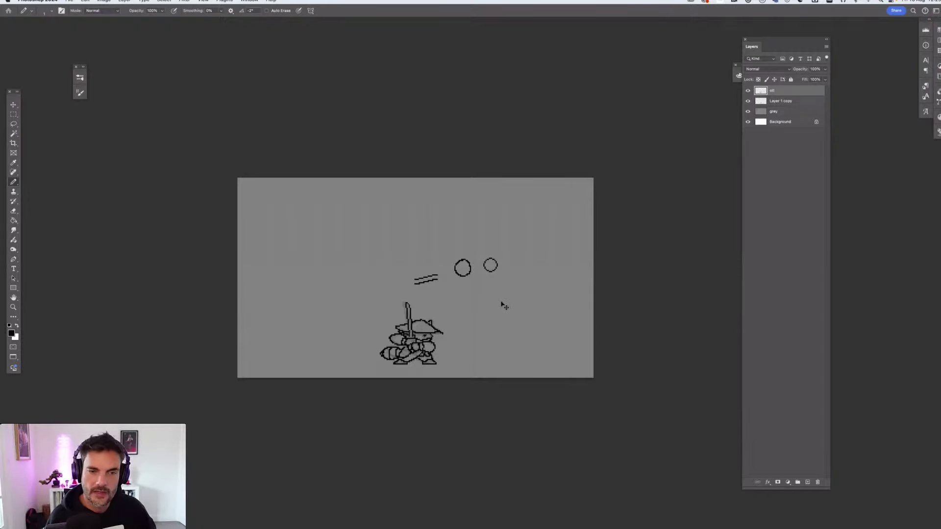
key(super+equal)
key(super+equal)
key(super+equal)
key(super+equal)
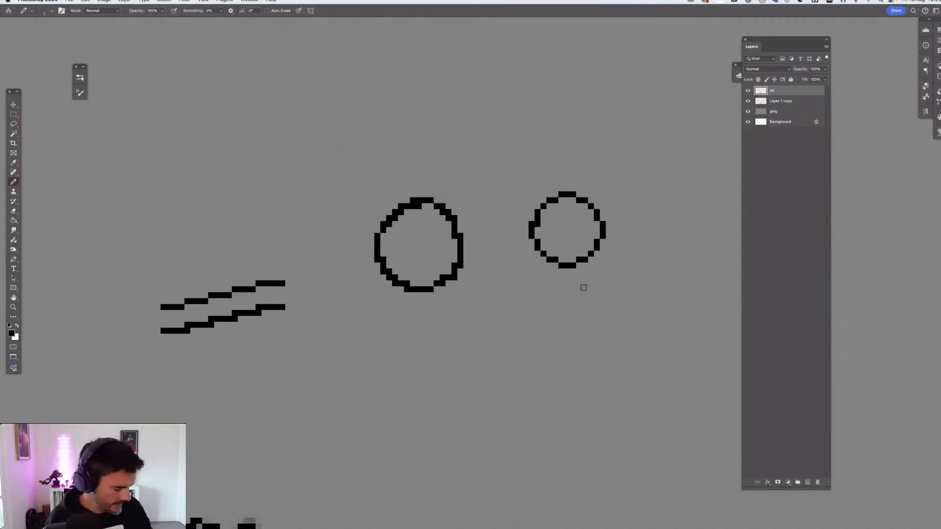
key(super+minus)
key(super+minus)
key(super+minus)
key(super+minus)
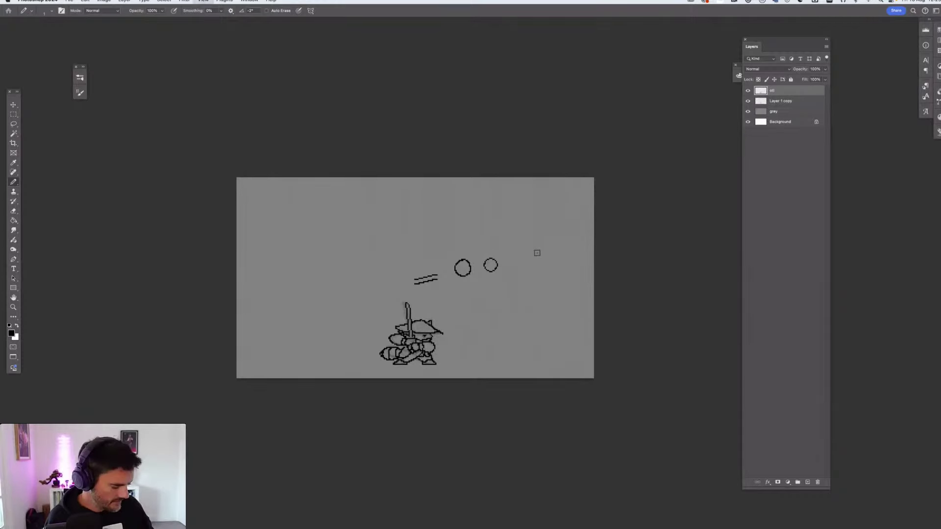
key(super+plus)
key(super+plus)
key(super+plus)
key(super+plus)
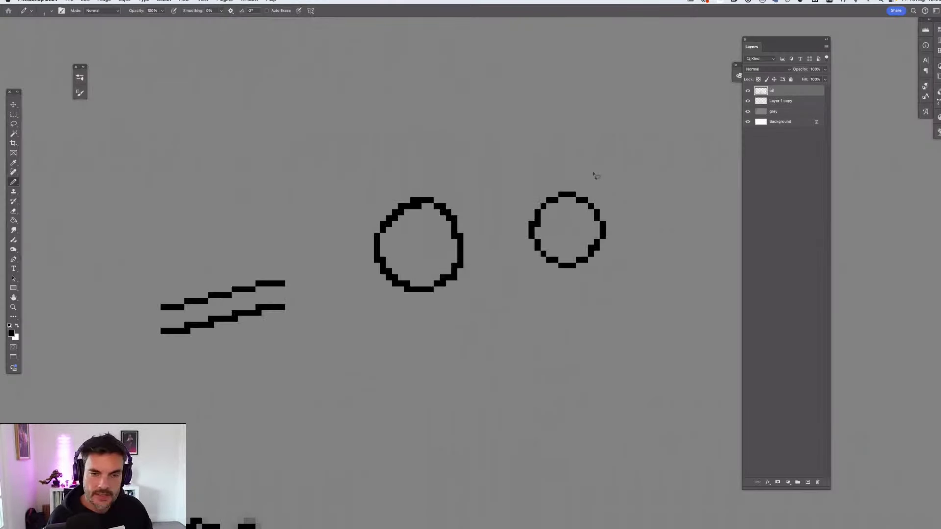
key(l)
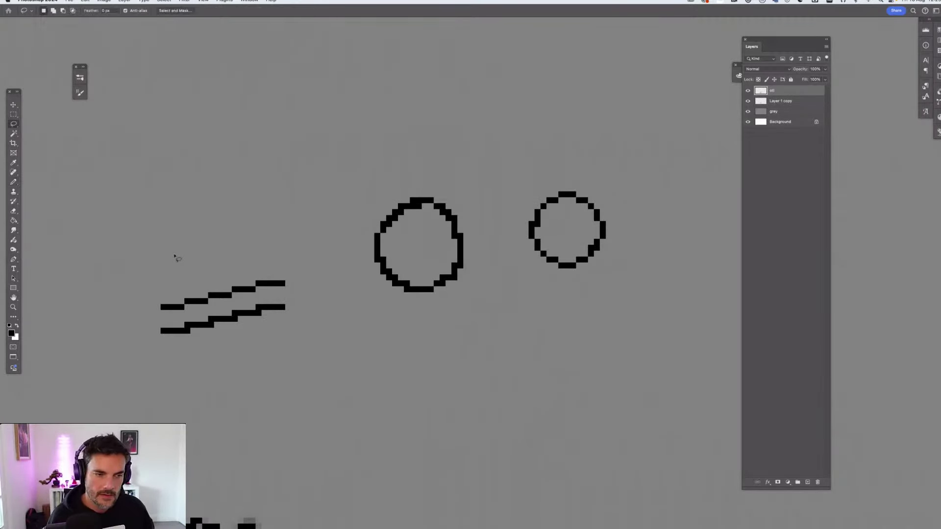
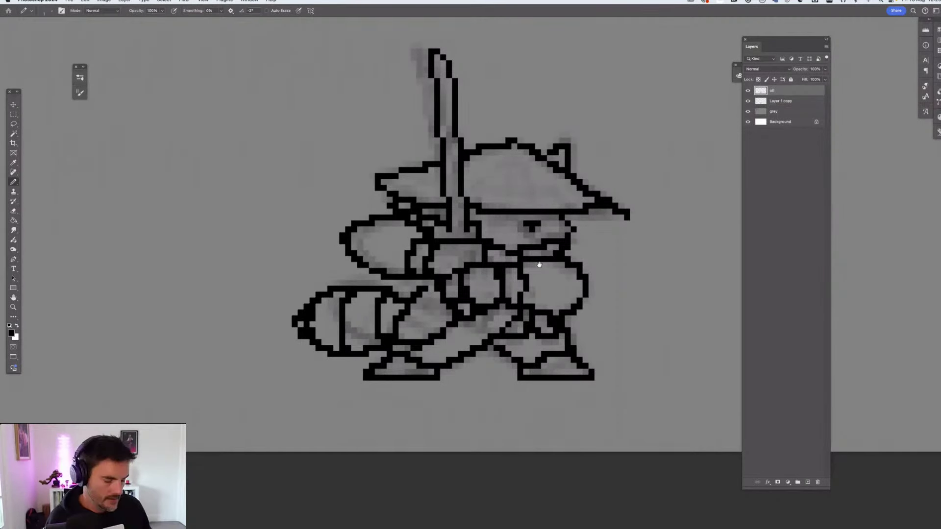
Erase the jagged outline of the straw hat's front slope, from just beside the peak down to the overhanging brim tip
drag(539, 265, 488, 287)
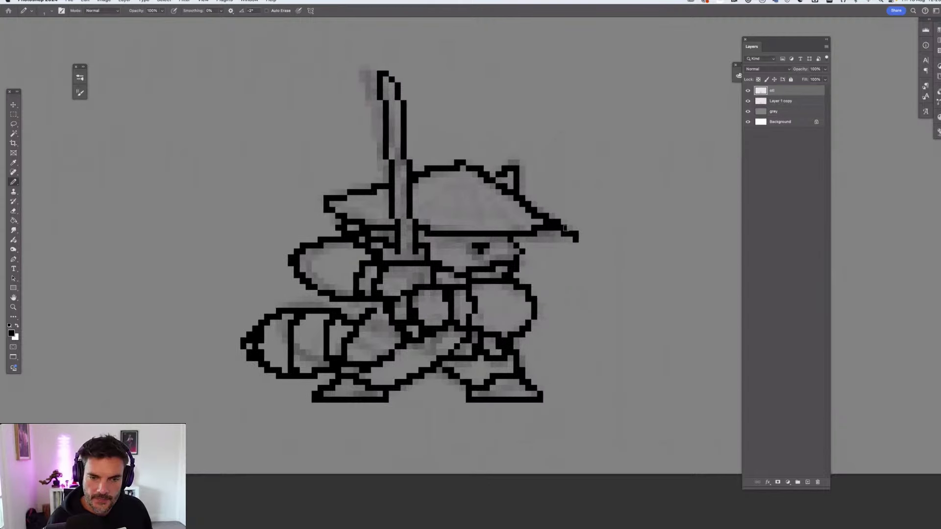
key(e)
drag(560, 229, 577, 238)
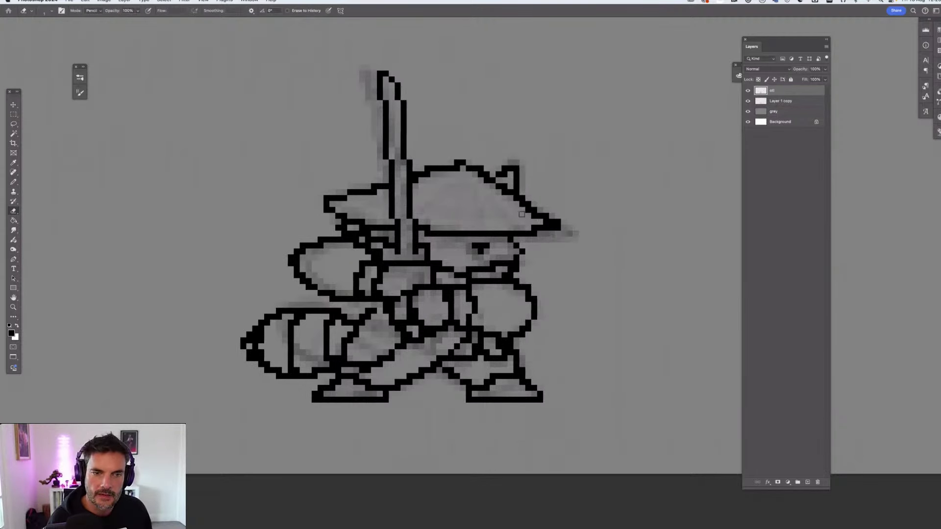
mouse_move(473, 164)
mouse_down()
mouse_move(470, 172)
mouse_move(479, 167)
mouse_up()
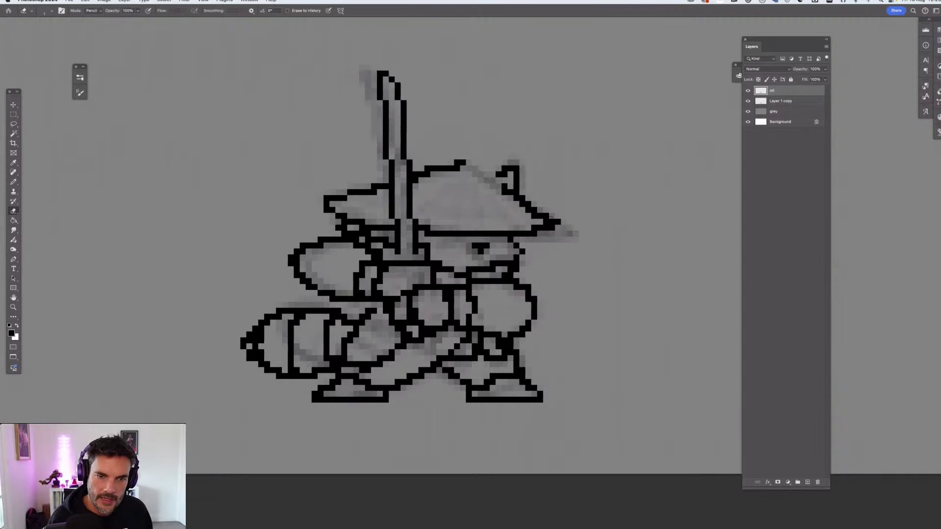
Redraw the hat's front slope as a straight one-pixel black line from the peak to the brim tip, and inspect its pixel steps
key(b)
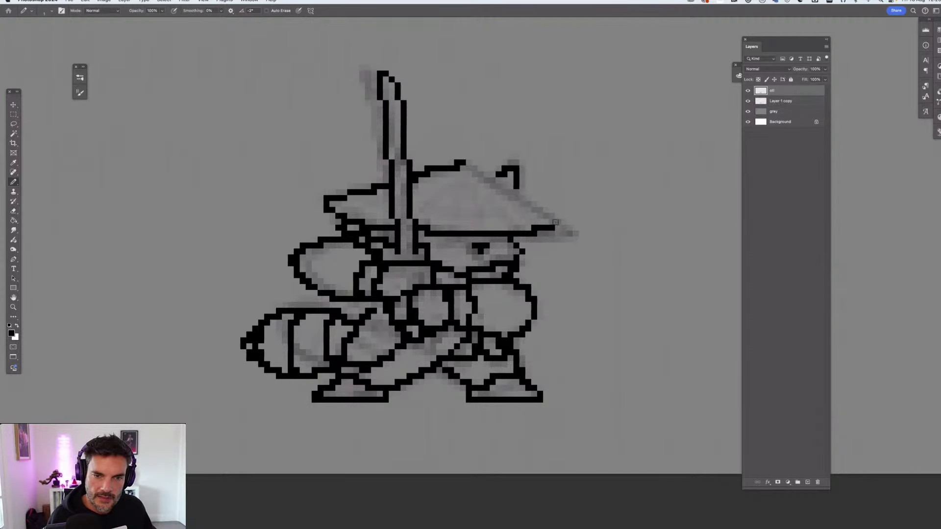
shift+click(553, 226)
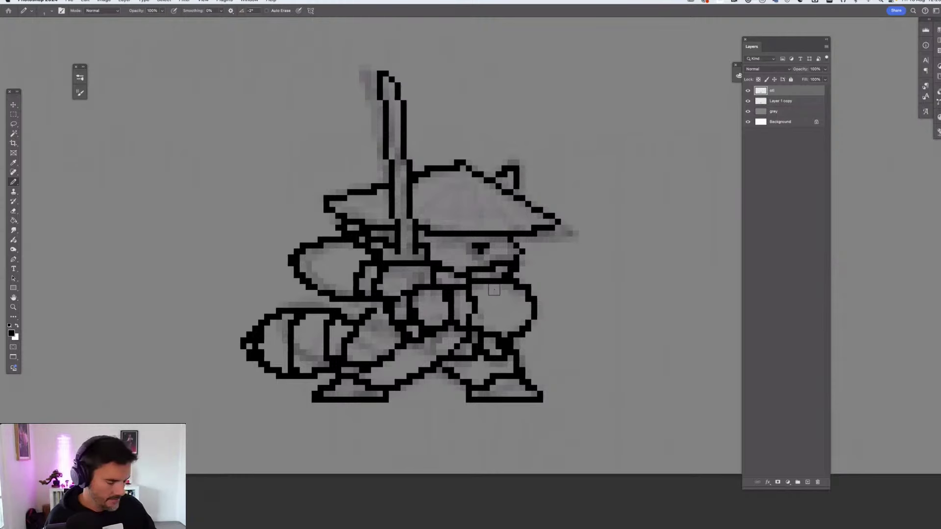
key(super+plus)
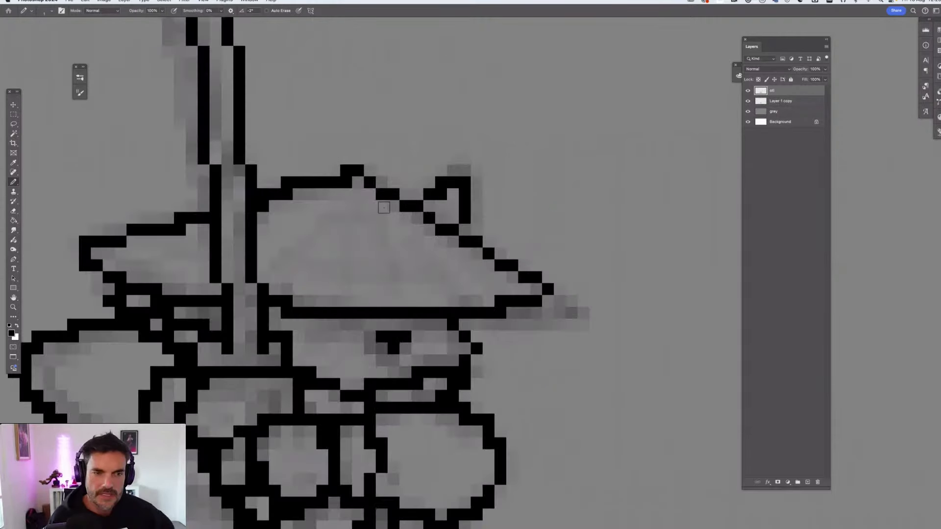
scroll(366, 219, right, 1)
click(378, 197)
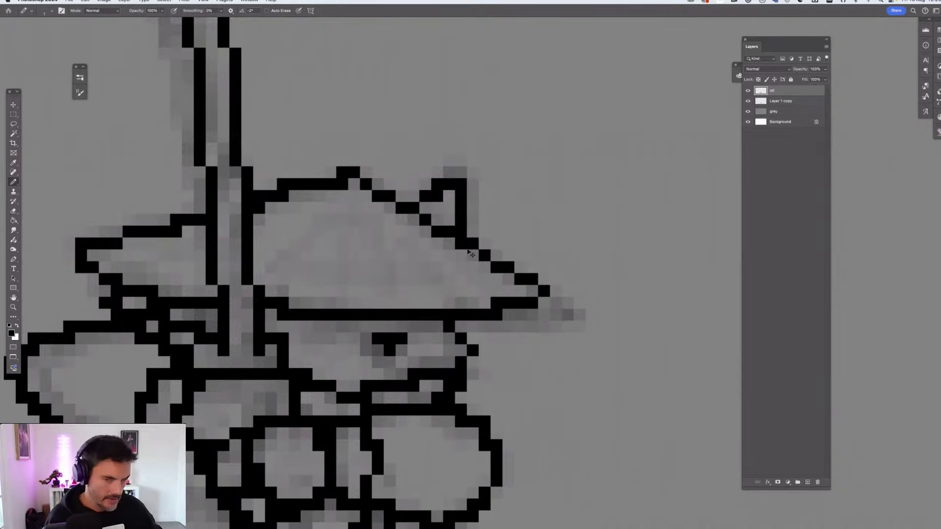
scroll(500, 242, down, 5)
scroll(490, 245, down, 1)
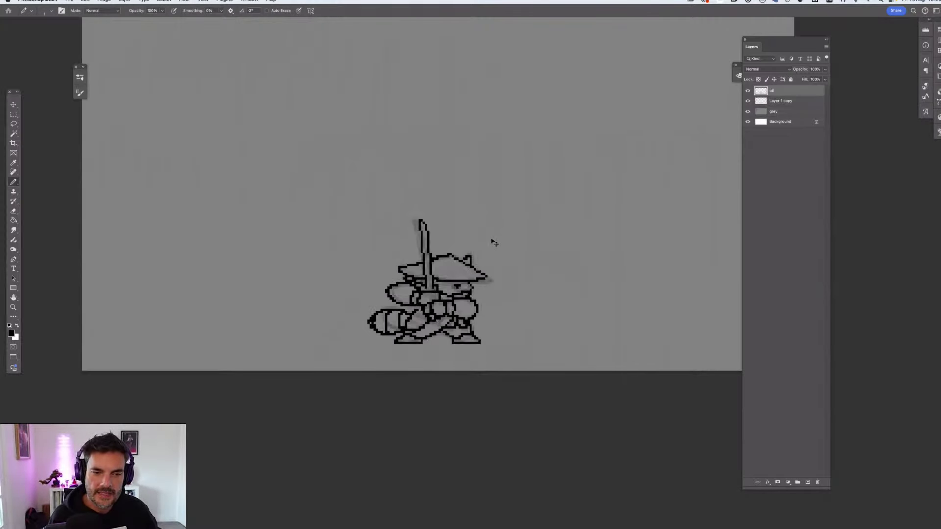
key(super+plus)
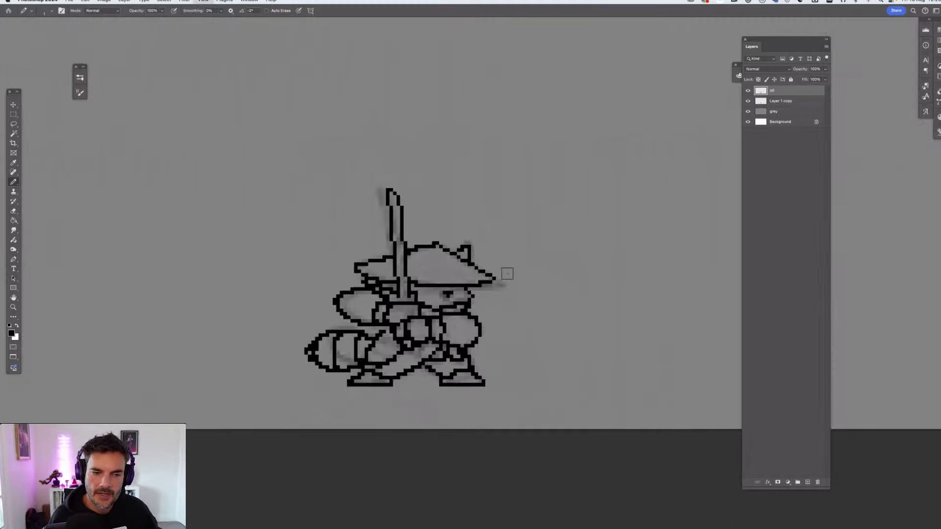
scroll(538, 313, up, 3)
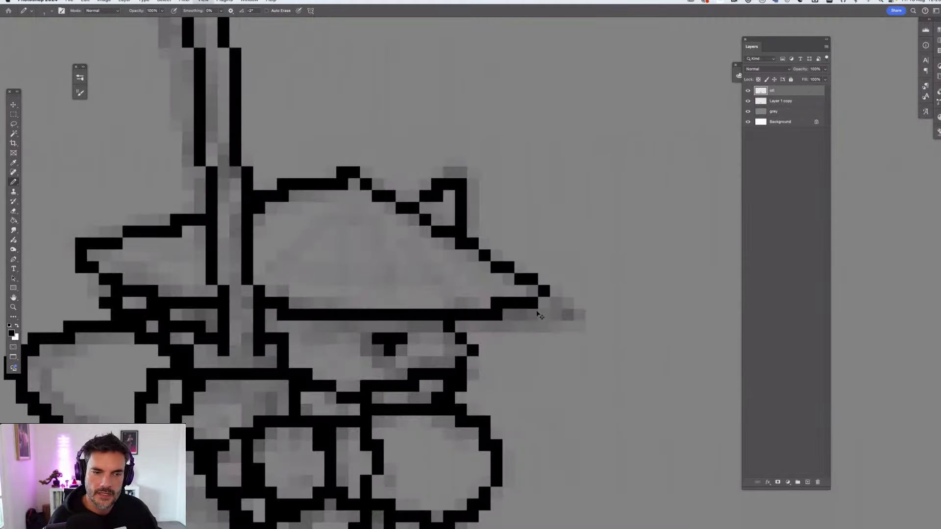
Erase the straw hat's upper outline between the peak and the brim tip behind the sword
scroll(538, 314, down, 3)
scroll(482, 247, left, 5)
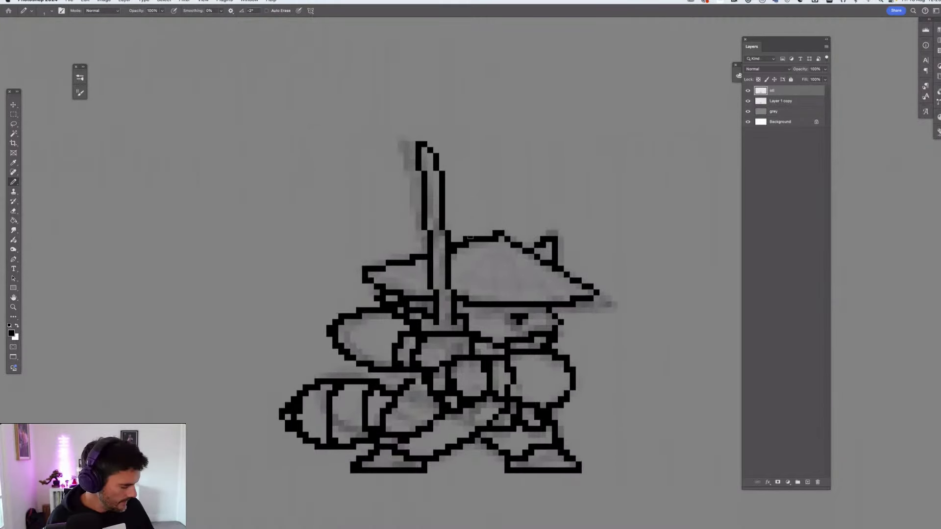
key(e)
drag(476, 239, 490, 238)
mouse_move(416, 259)
mouse_down()
mouse_move(364, 267)
mouse_move(349, 295)
mouse_move(364, 301)
mouse_move(378, 268)
mouse_up()
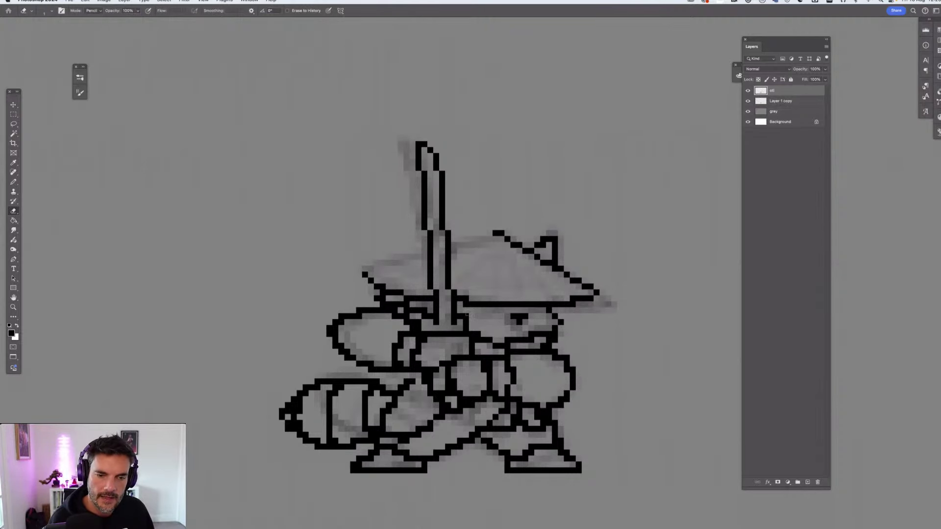
click(466, 298)
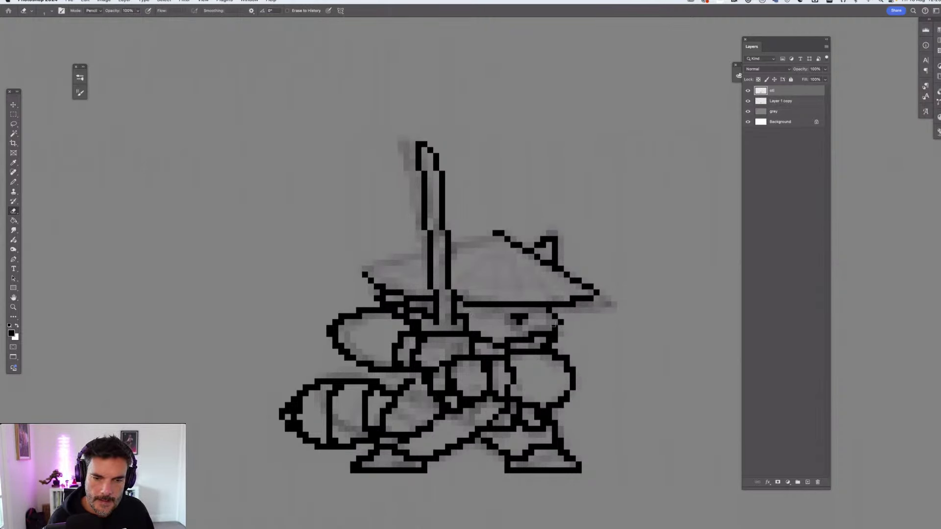
Redraw the hat's rear slope as a straight pencil line from an extended brim tip to the peak, keeping the sword blade clear
key(b)
click(359, 269)
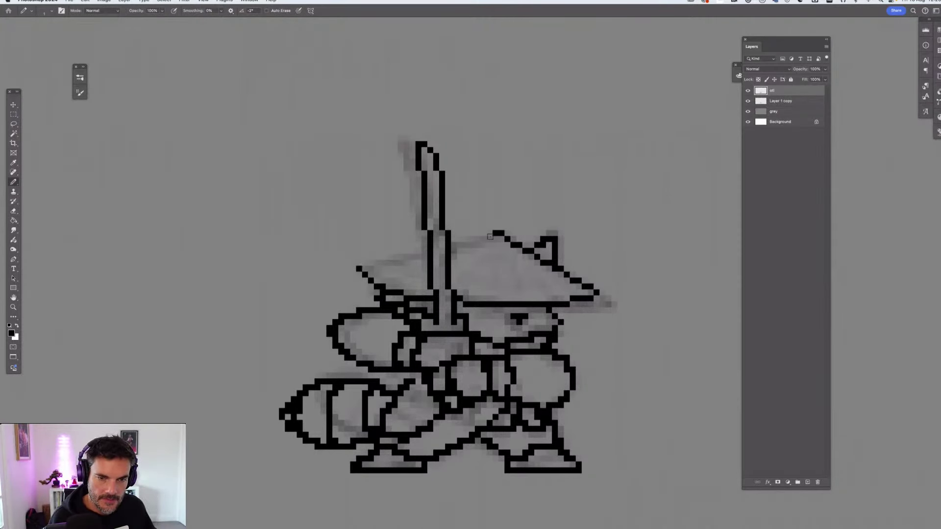
shift+click(492, 236)
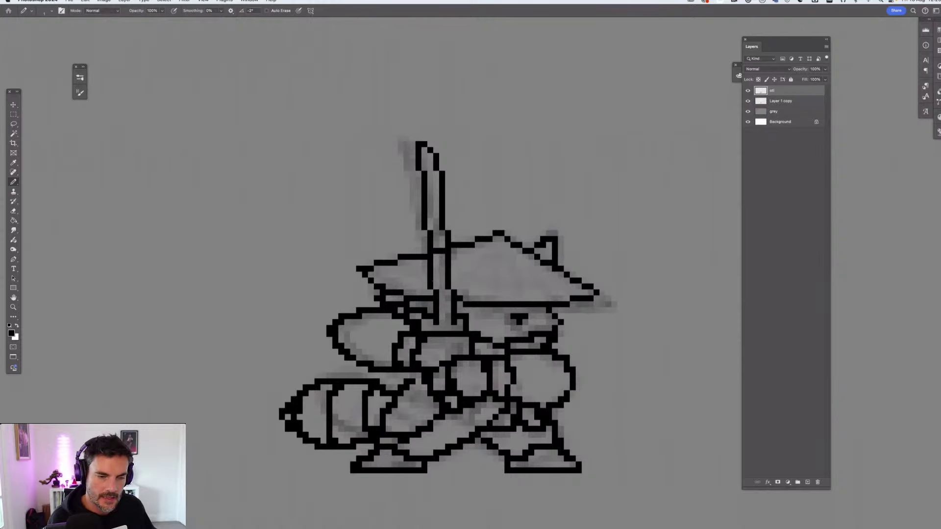
key(e)
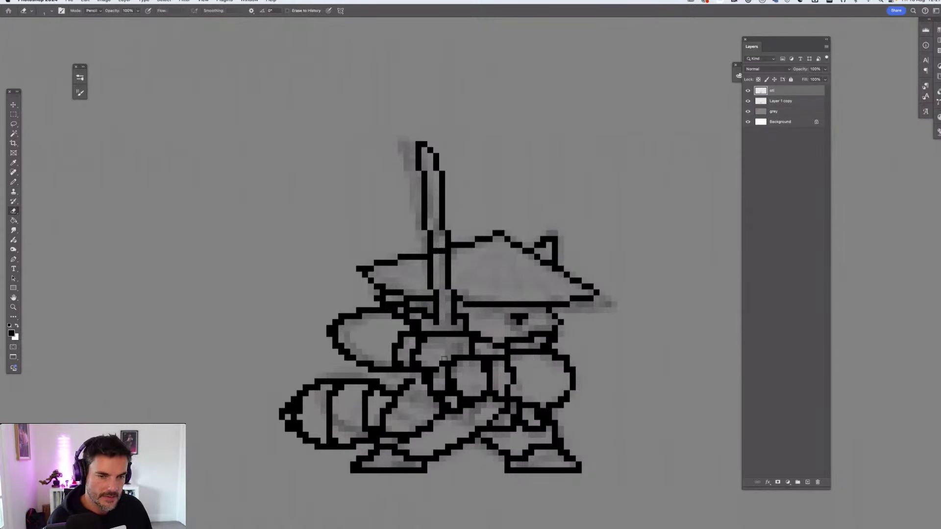
key(super+0)
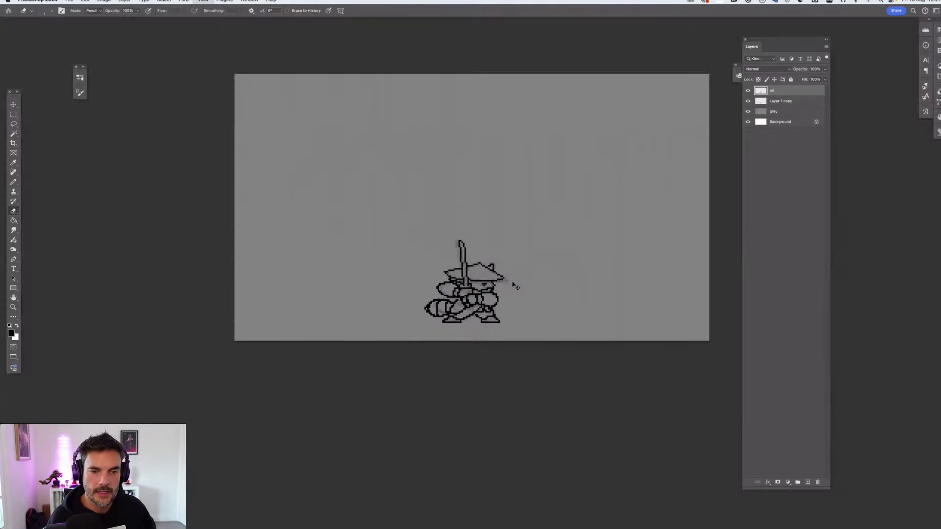
key(super+minus)
key(alt+[)
key(alt+[)
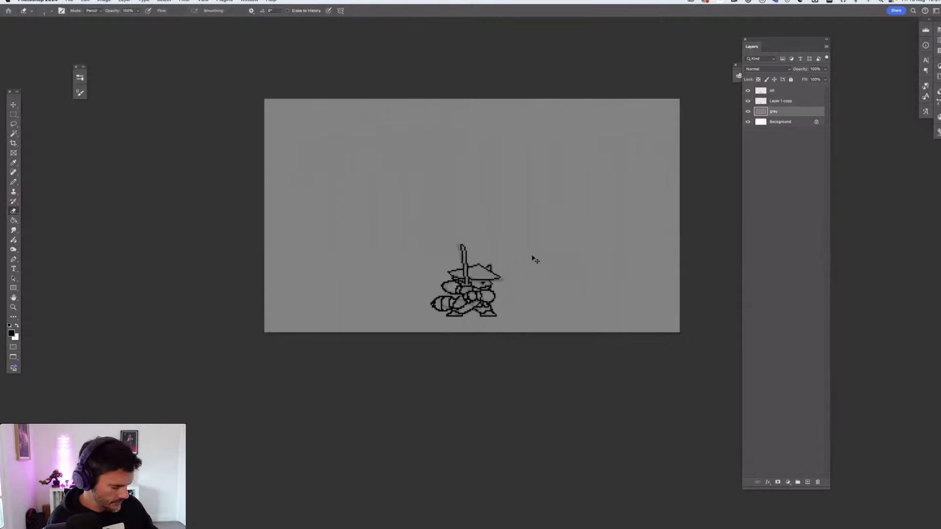
key(super+plus)
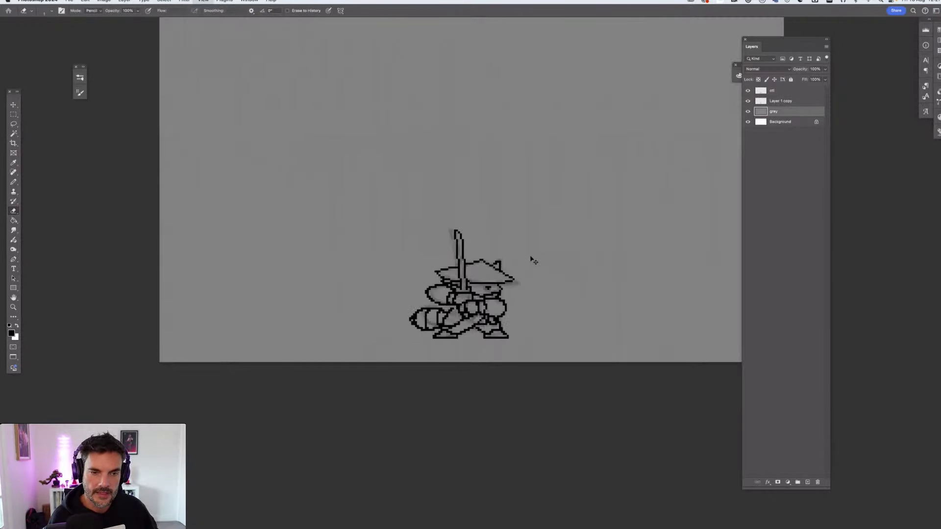
key(super+plus)
key(super+plus)
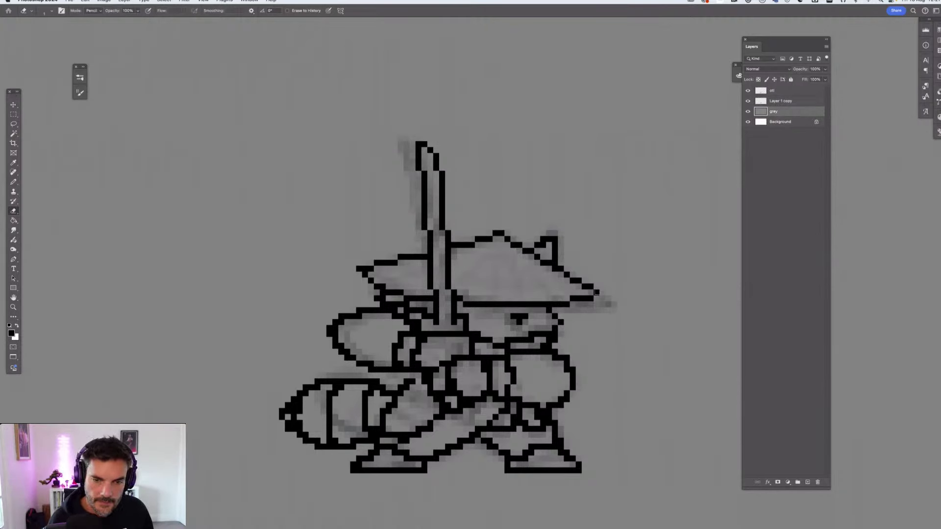
drag(567, 276, 562, 275)
key(super+z)
Erase the hat's upper outline on both slopes in the topmost line-art layer, leaving the rear brim tip pixel
click(781, 91)
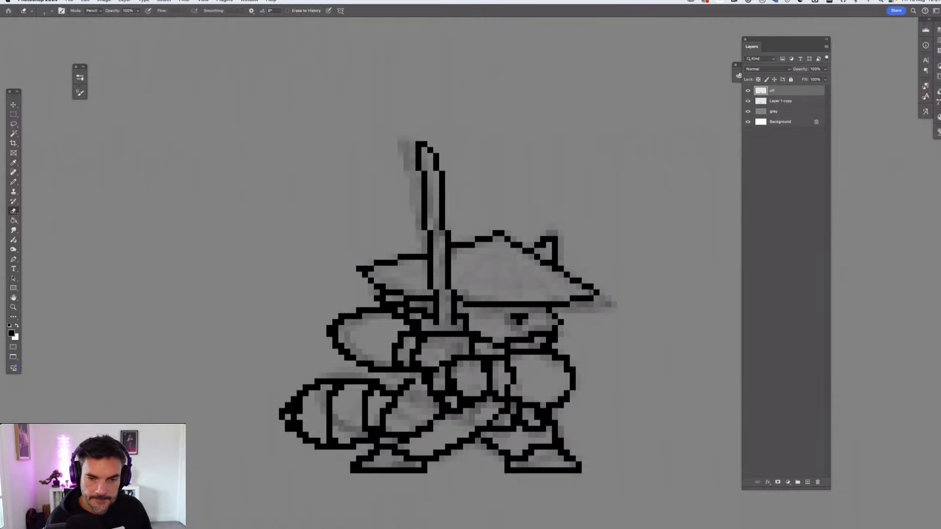
drag(534, 255, 597, 294)
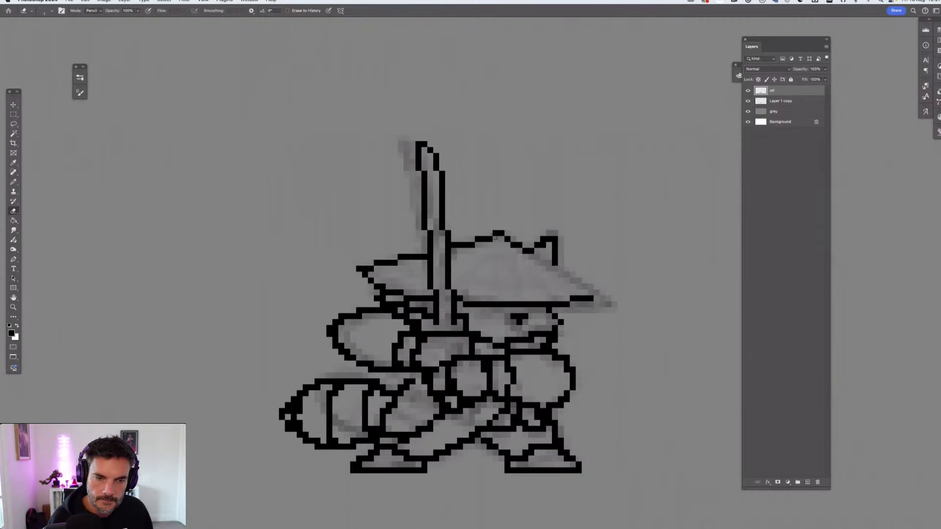
mouse_move(534, 254)
mouse_down()
mouse_move(472, 234)
mouse_move(460, 235)
mouse_move(459, 252)
mouse_move(450, 246)
mouse_up()
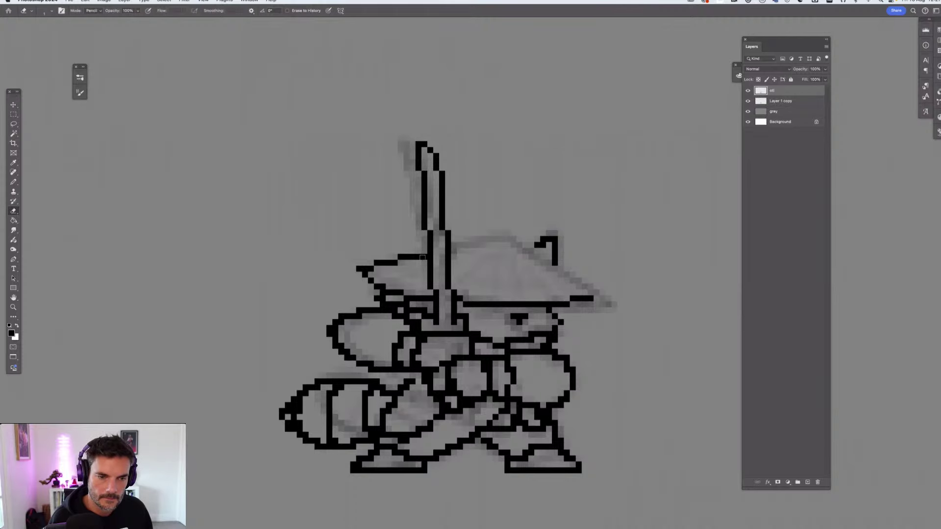
mouse_move(379, 263)
mouse_down()
mouse_move(426, 257)
mouse_move(364, 268)
mouse_up()
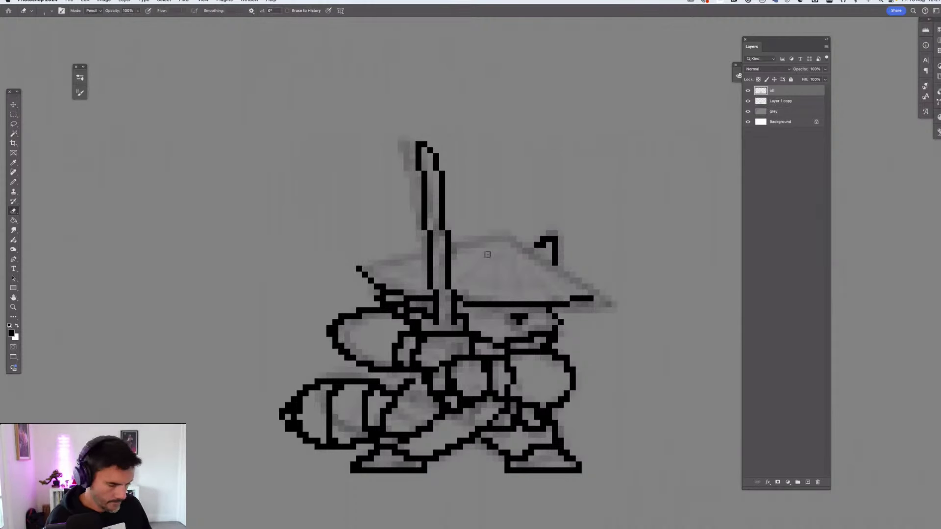
Redraw both hat slopes as straight pencil lines from a slightly higher peak to each brim tip, keeping the sword blade clear
key(b)
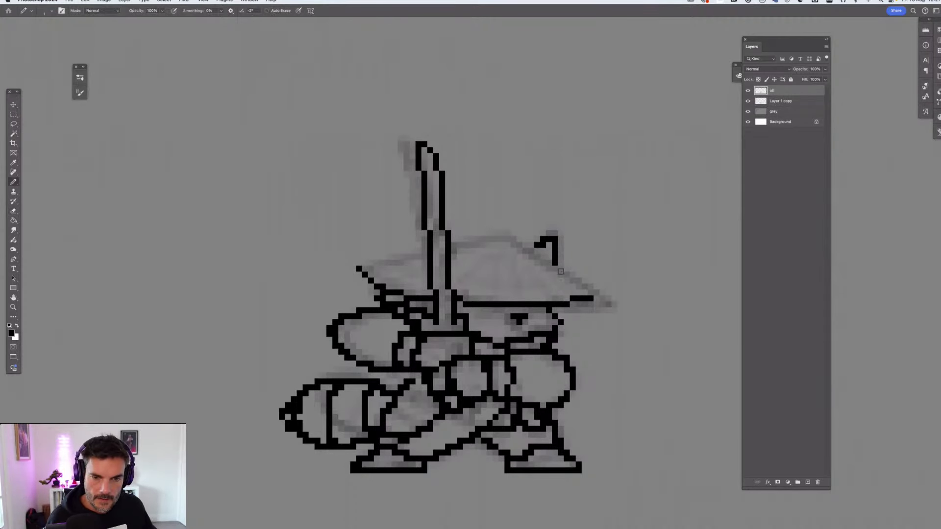
click(489, 227)
shift+click(598, 293)
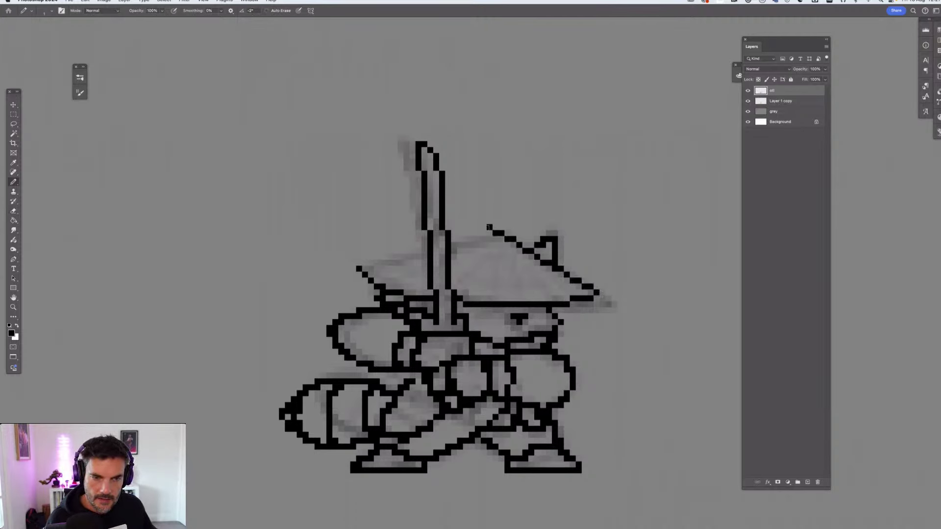
click(480, 231)
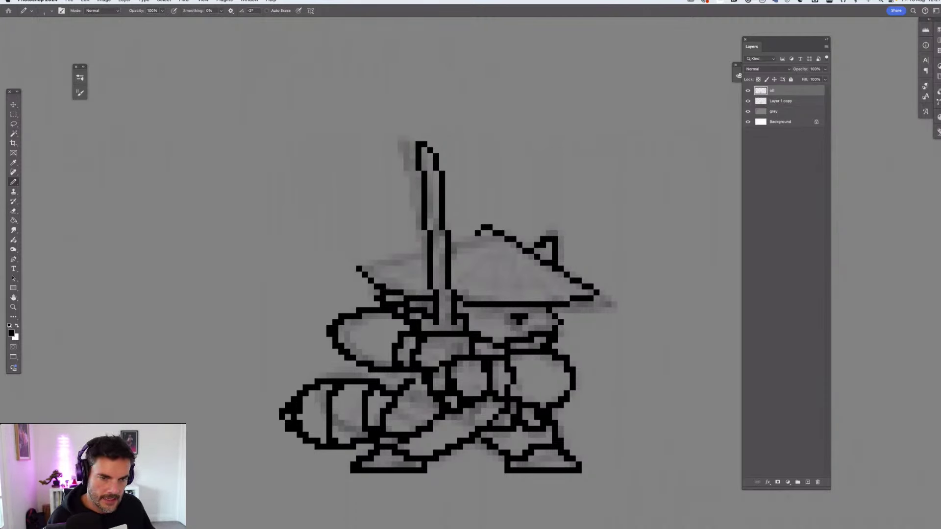
shift+click(361, 266)
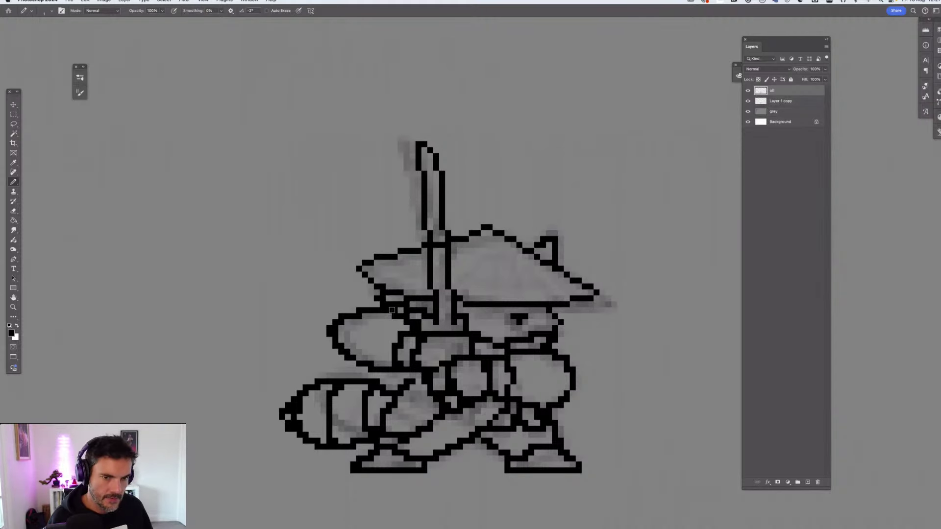
key(e)
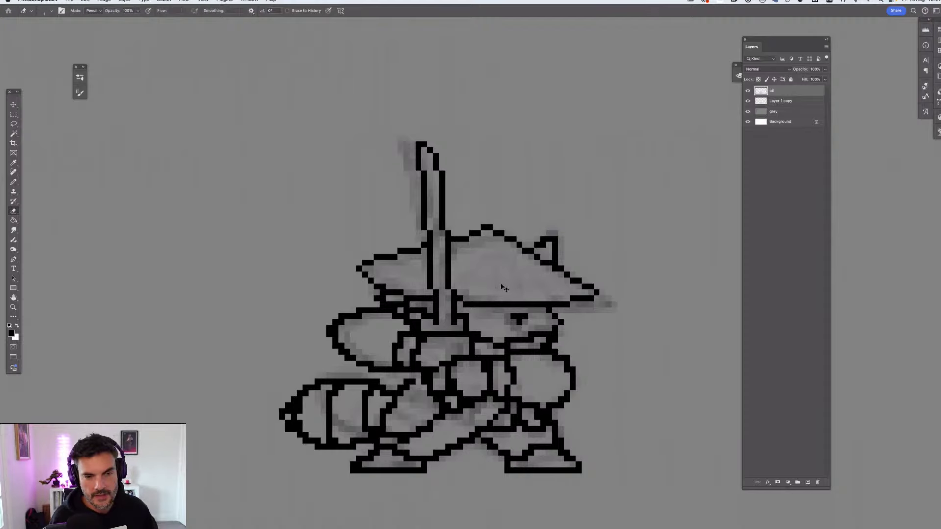
Examine the outlined character's hat and silhouette at several zoom levels
key(super+minus)
key(super+minus)
key(super+minus)
key(super+plus)
key(super+plus)
key(super+plus)
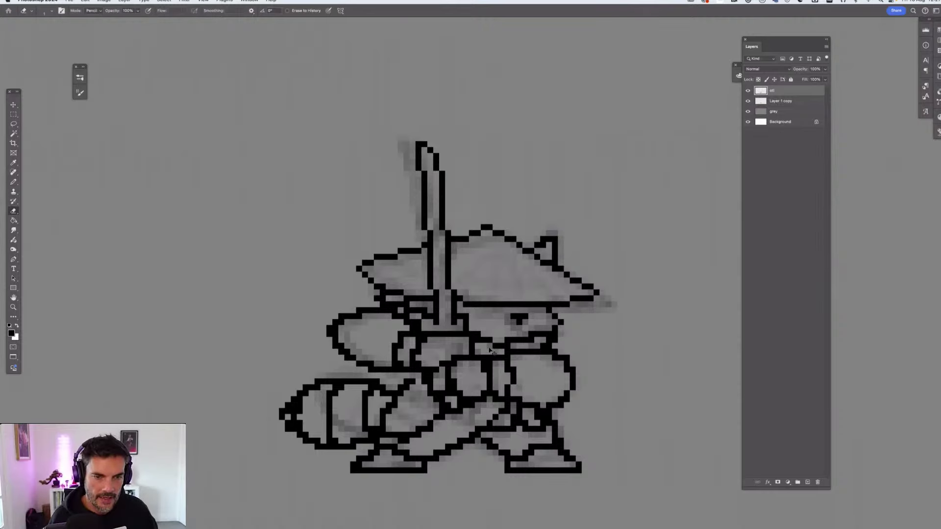
key(super+minus)
key(super+minus)
key(super+minus)
key(super+minus)
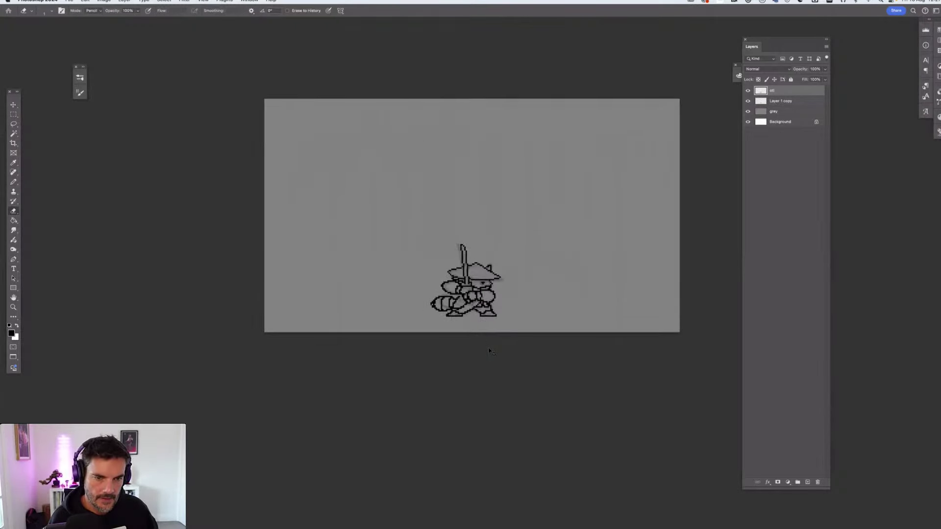
key(super+plus)
key(super+plus)
key(super+minus)
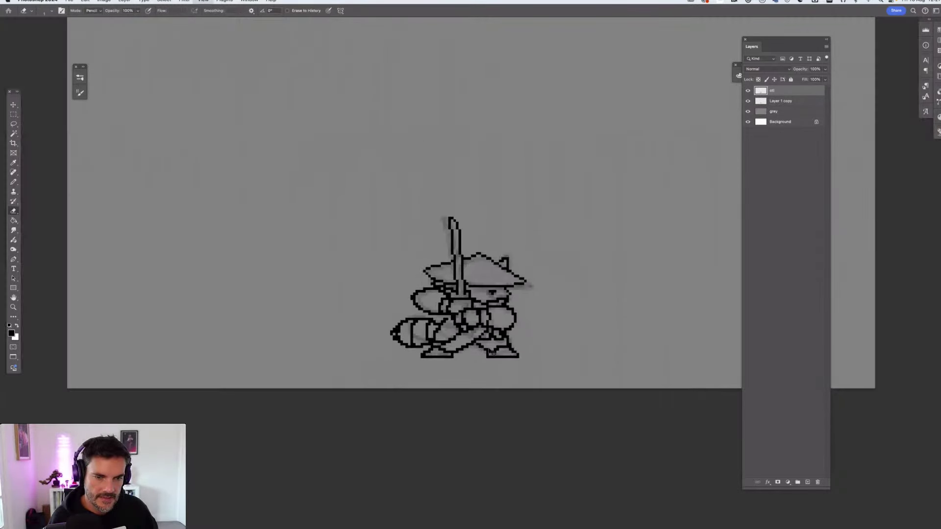
key(super+minus)
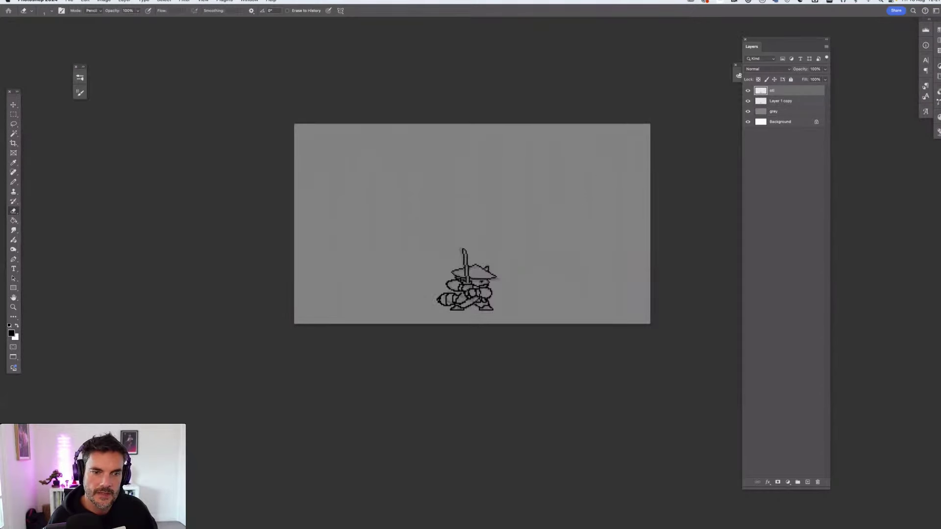
Hide the Layer 1 copy sketch layer beneath the line art
click(748, 101)
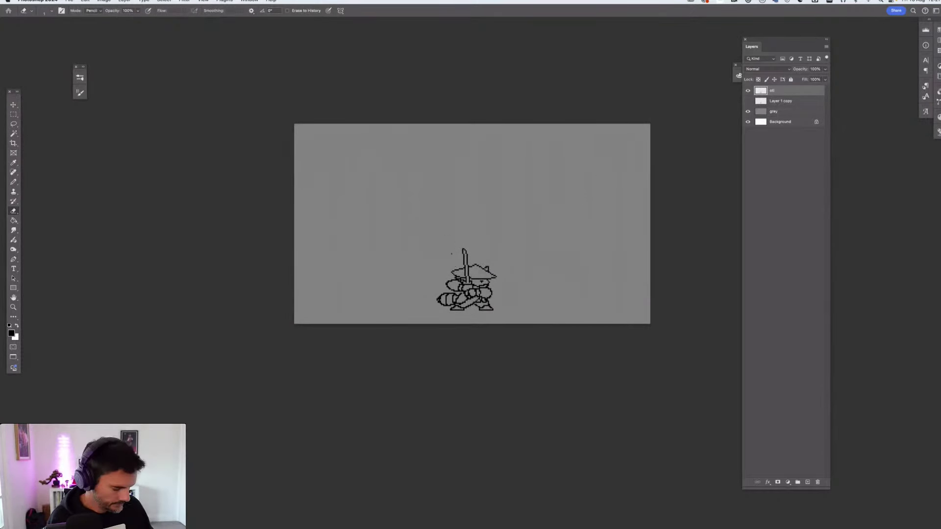
key(b)
drag(444, 213, 456, 252)
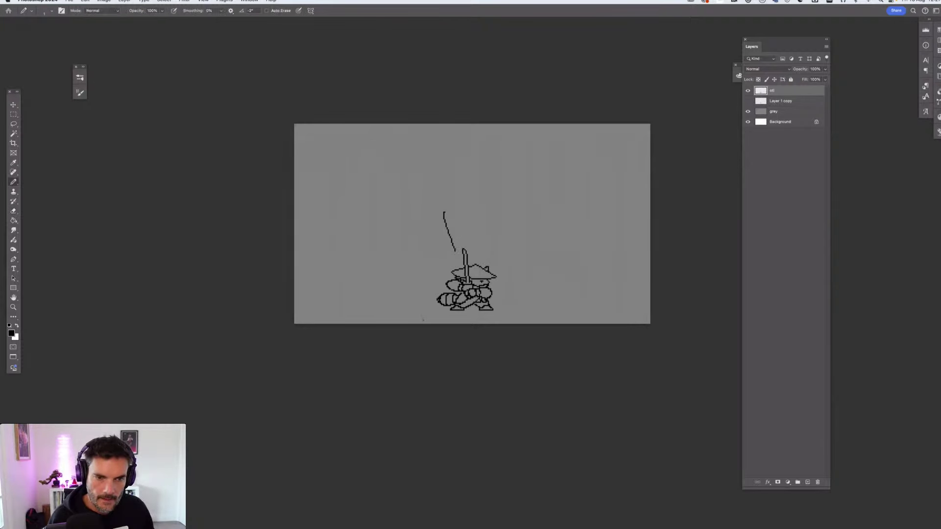
key(super+z)
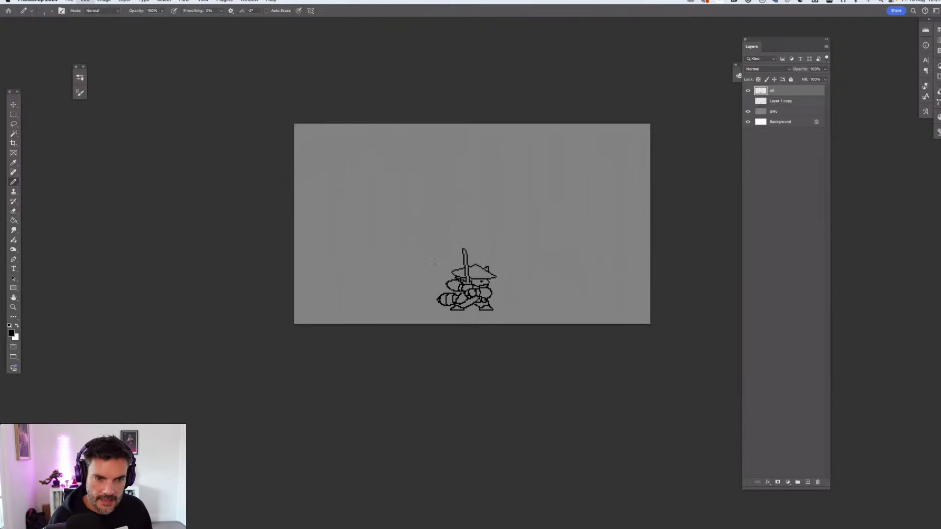
drag(431, 262, 476, 232)
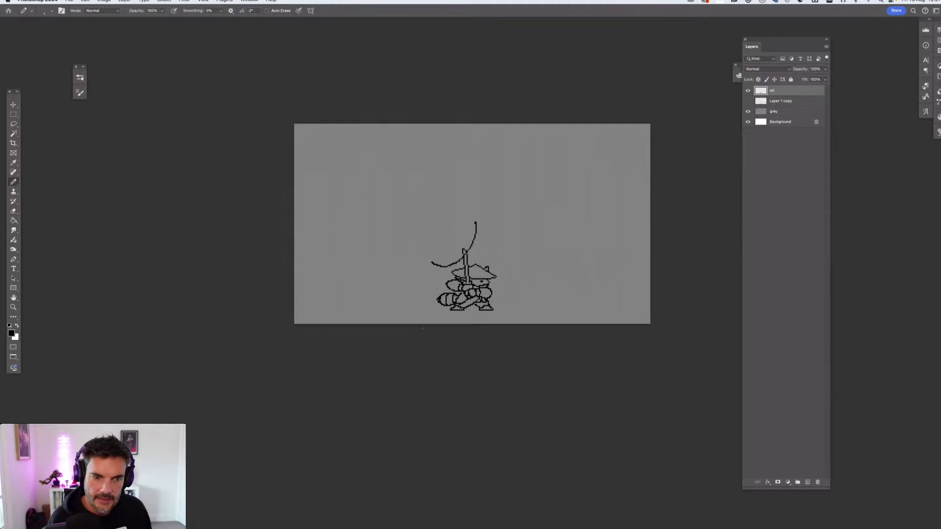
key(super+z)
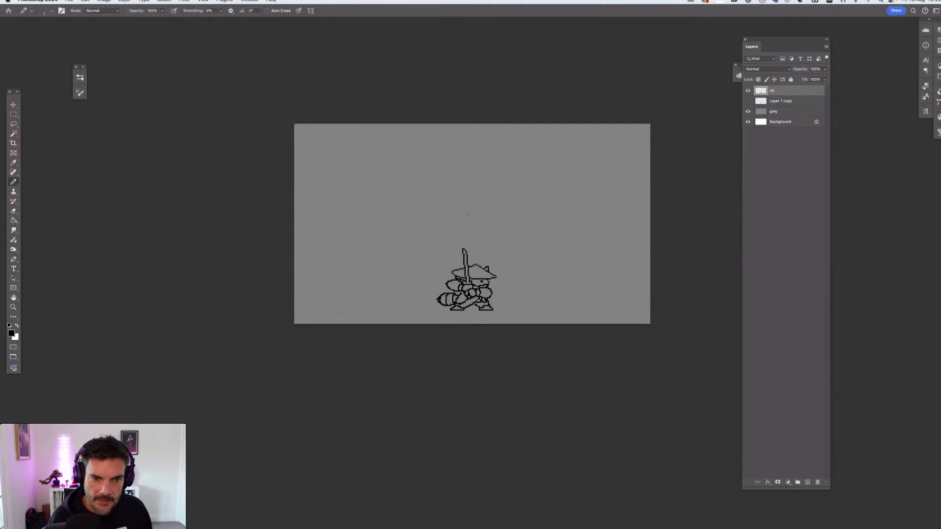
drag(468, 215, 526, 182)
drag(469, 214, 594, 241)
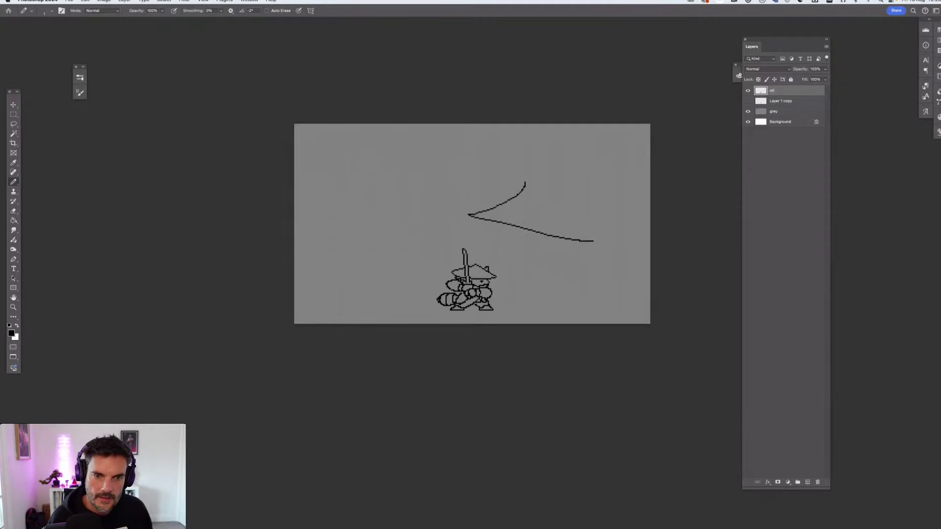
drag(516, 183, 594, 241)
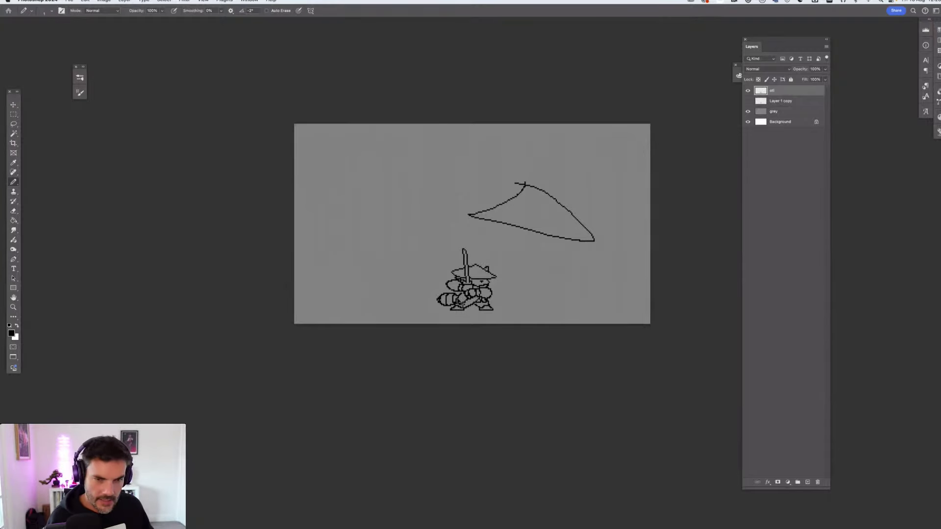
key(super+z)
key(super+z)
key(super+z)
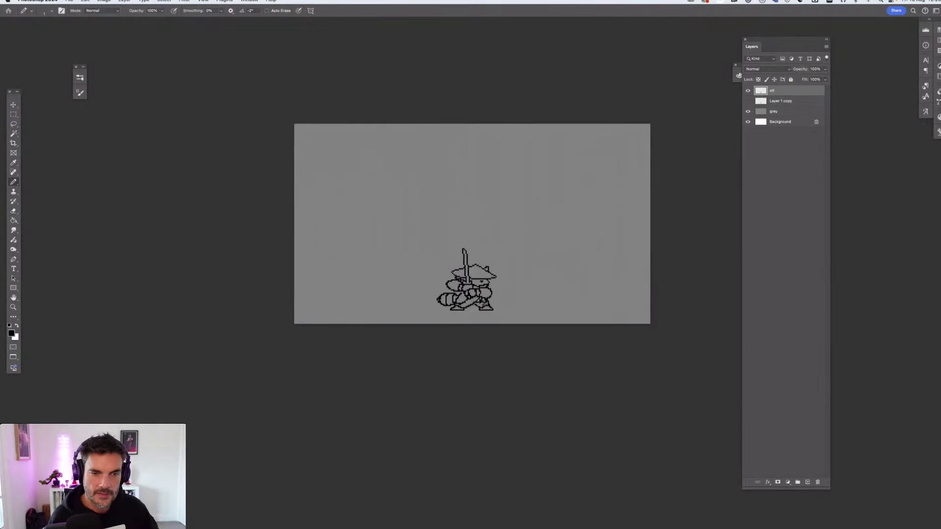
Flatten the hat's peak by erasing its two top pixels and closing the outline one pixel row lower
key(super+plus)
key(super+plus)
key(super+plus)
key(super+plus)
key(super+plus)
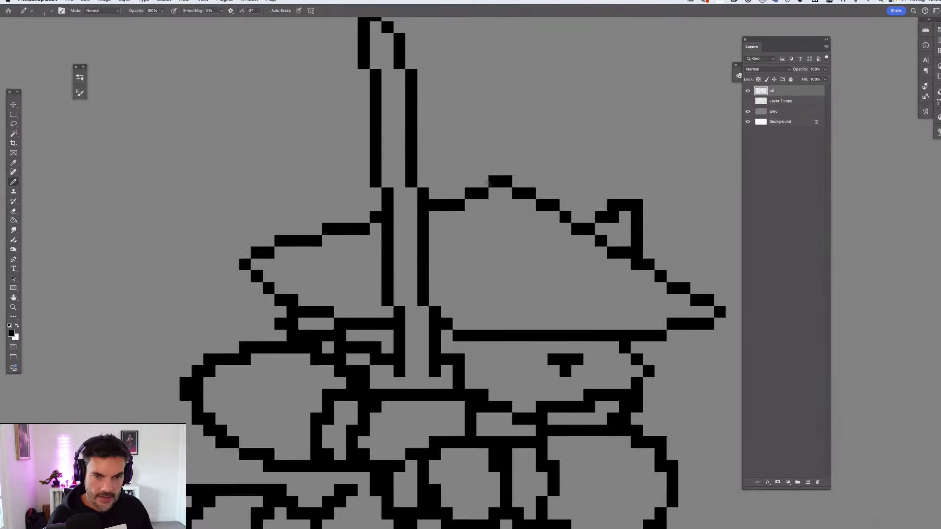
key(e)
click(494, 180)
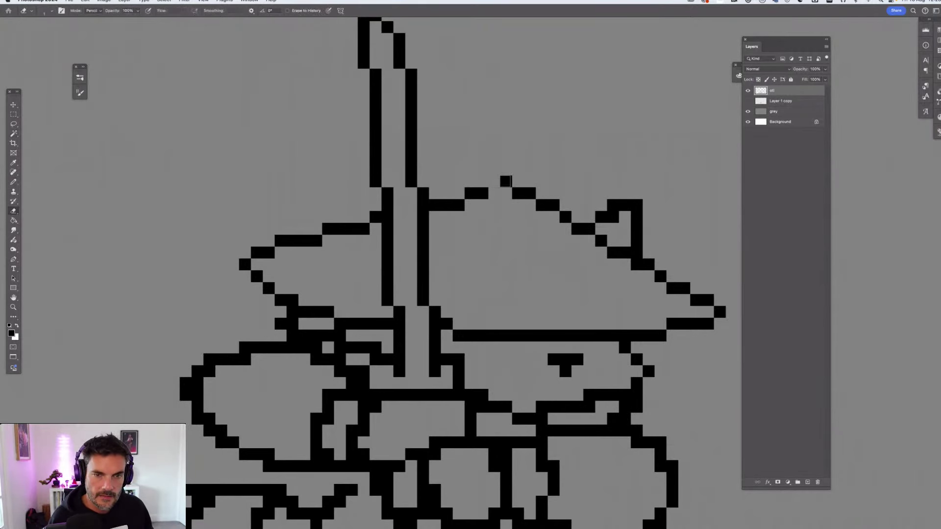
click(505, 182)
key(b)
click(494, 193)
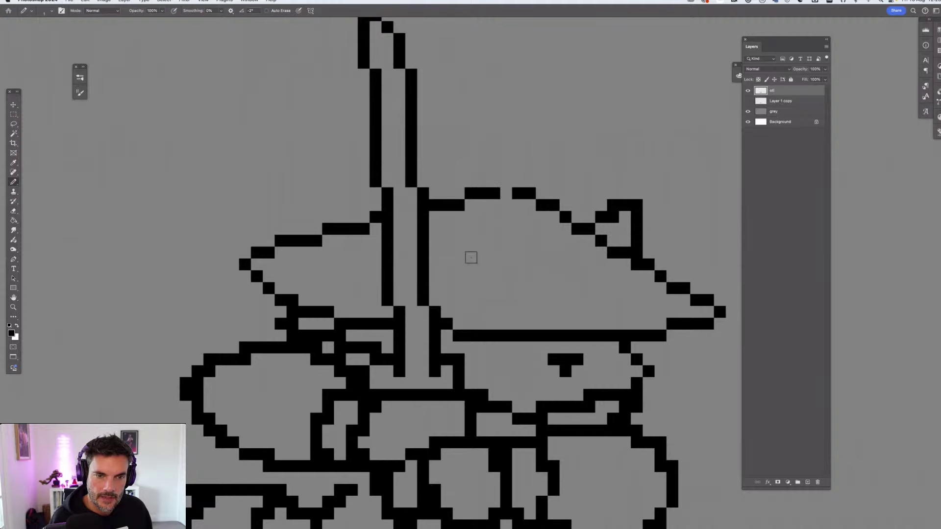
key(super+1)
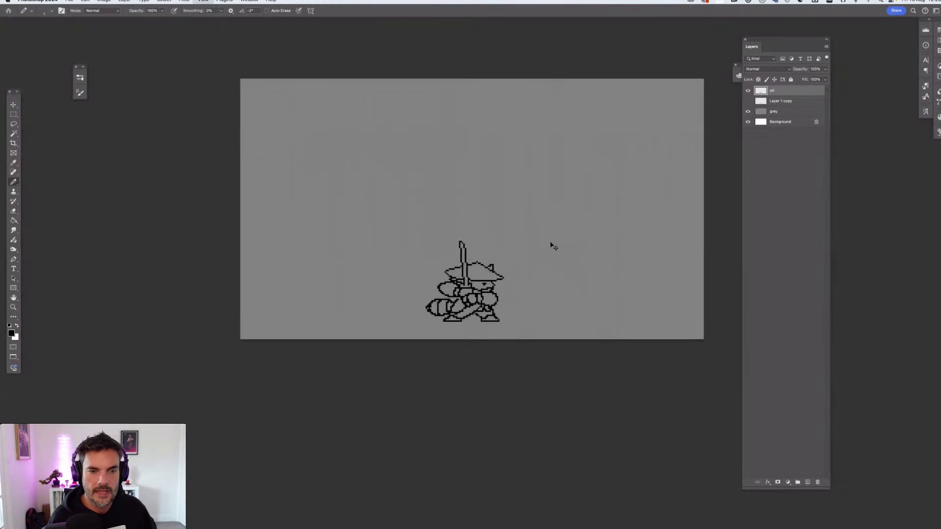
Erase the old underside line of the hat's left brim, between the brim tip and the sword blade
scroll(504, 288, down, 1)
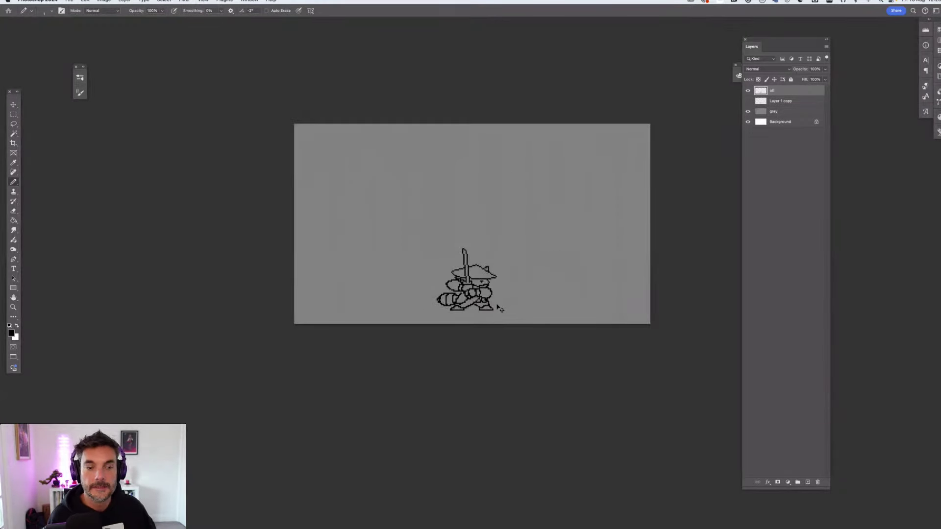
key(super+equal)
scroll(473, 273, up, 2)
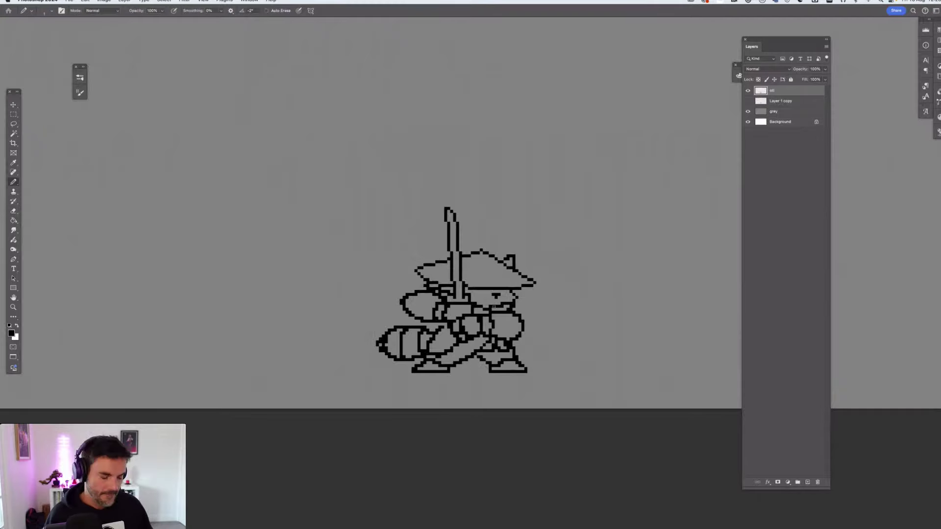
key(super+equal)
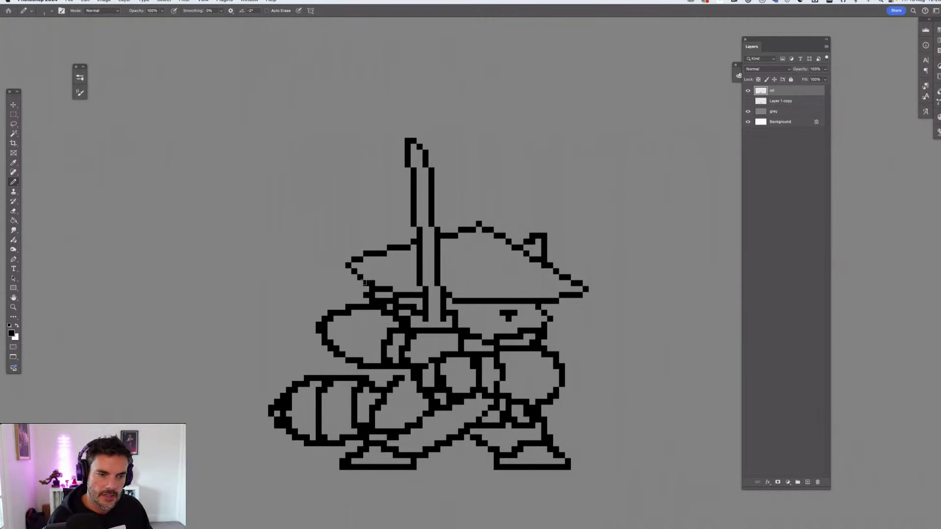
key(super+z)
key(e)
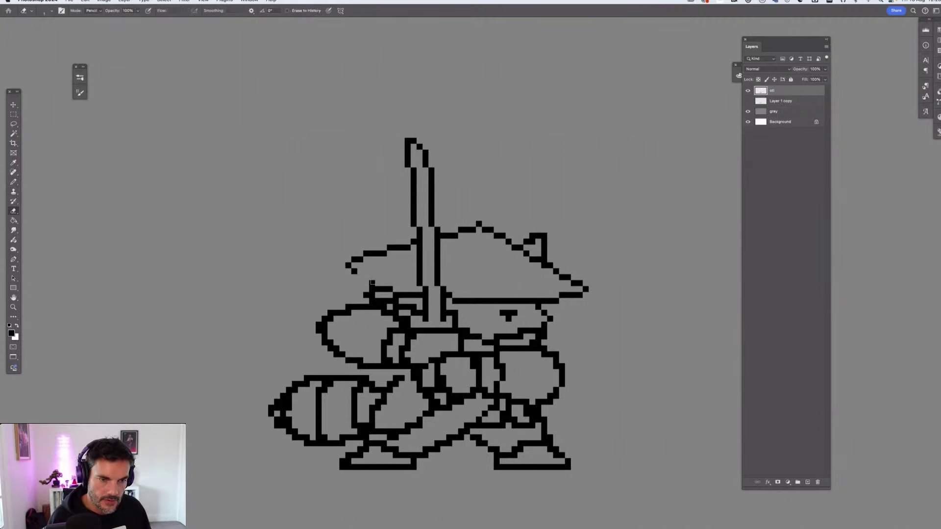
click(373, 285)
drag(401, 290, 374, 291)
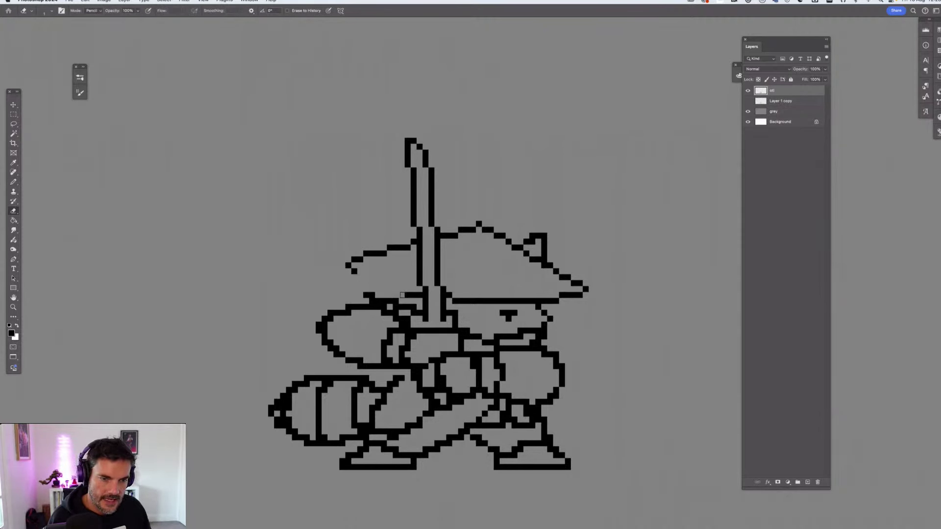
Draw a new sloping pencil outline for the left brim's underside, from the brim tip down to the sword blade
key(b)
click(360, 277)
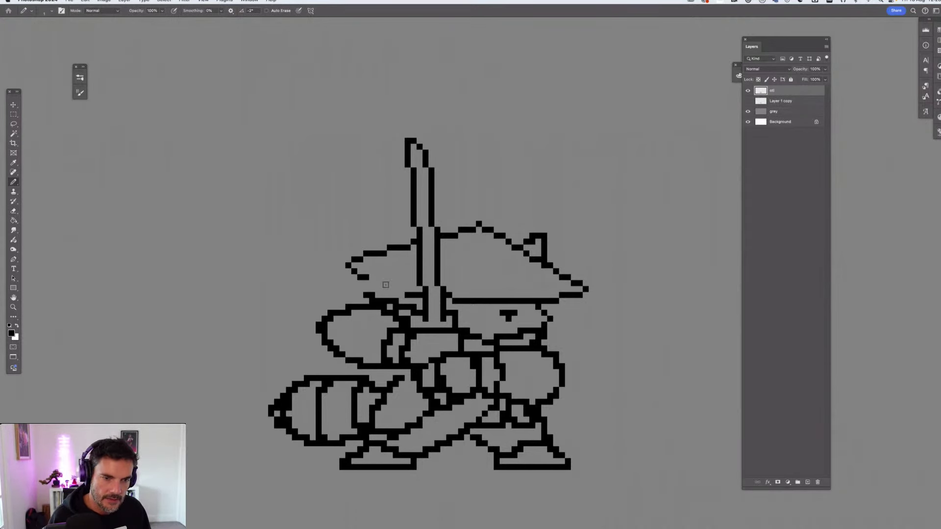
drag(370, 284, 405, 290)
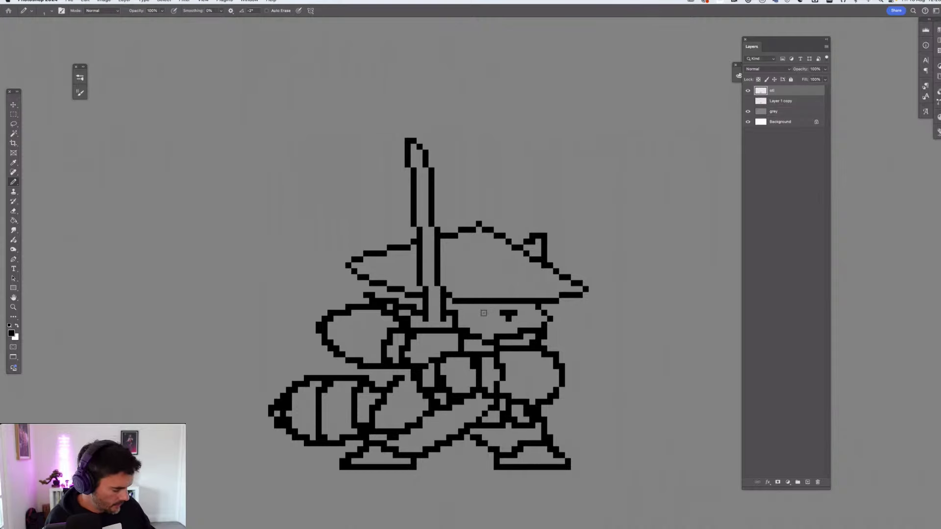
key(super+minus)
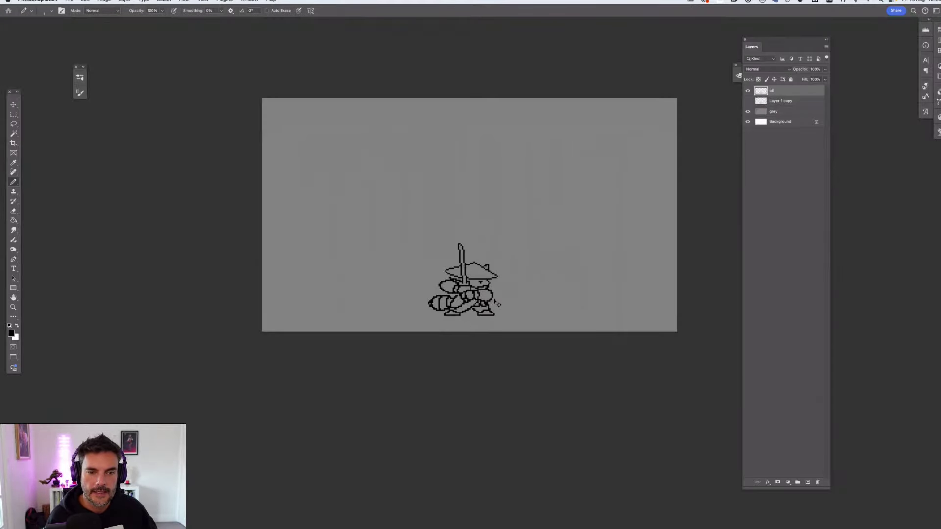
key(super+plus)
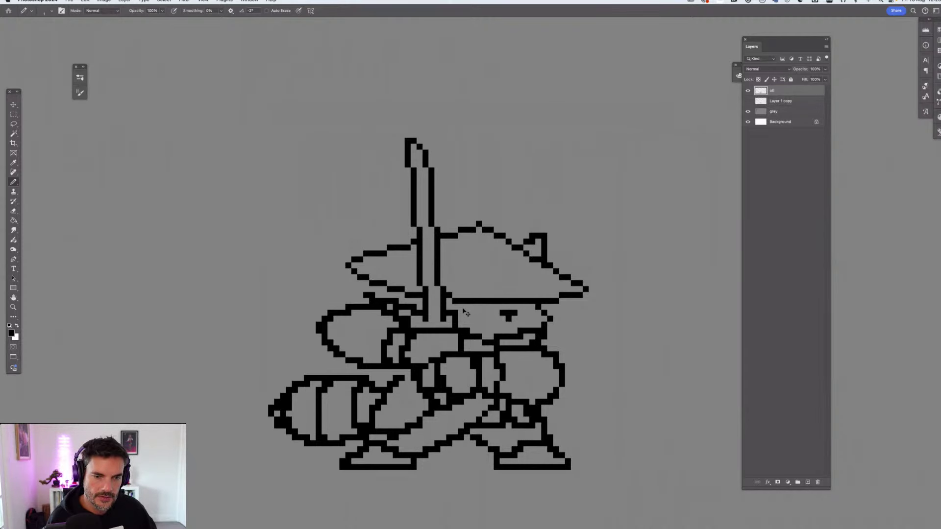
Raise the hat's underside line just right of the blade by one pixel row, checking it against the Layer 1 copy sketch
click(748, 101)
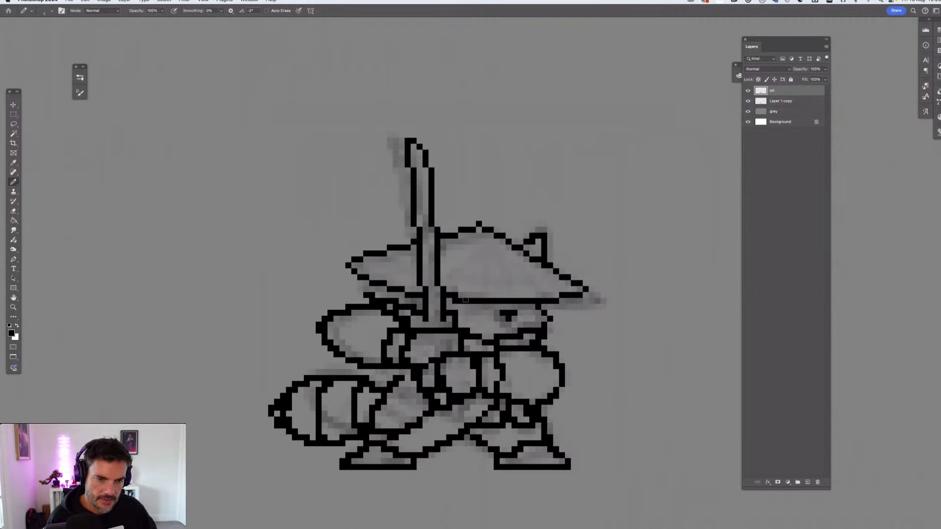
key(e)
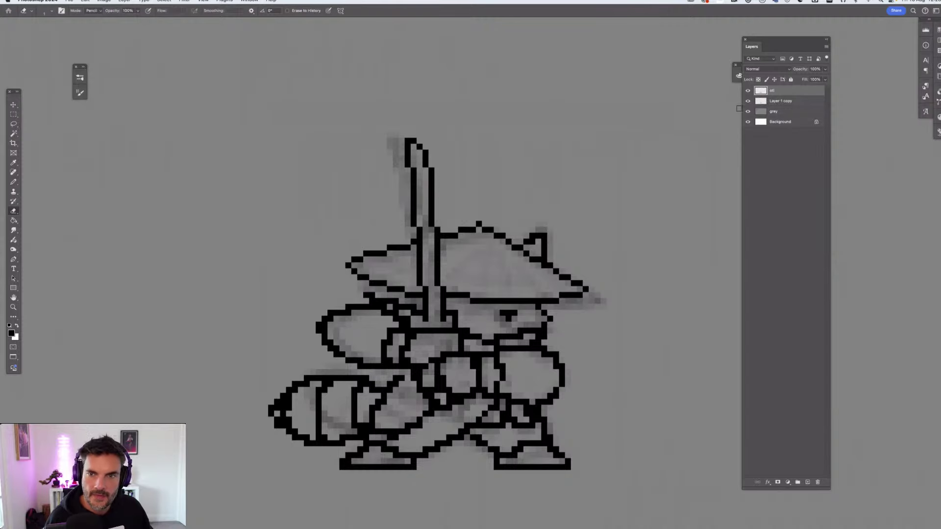
click(748, 101)
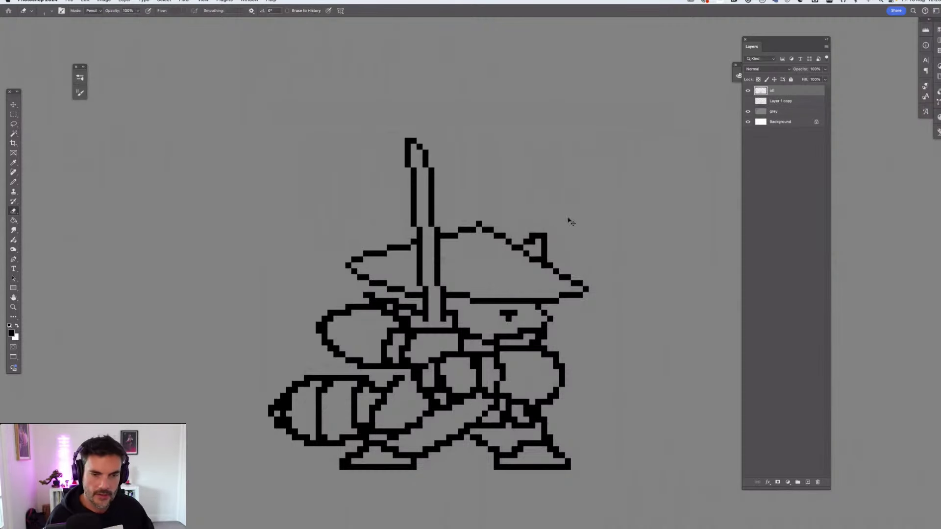
key(super+1)
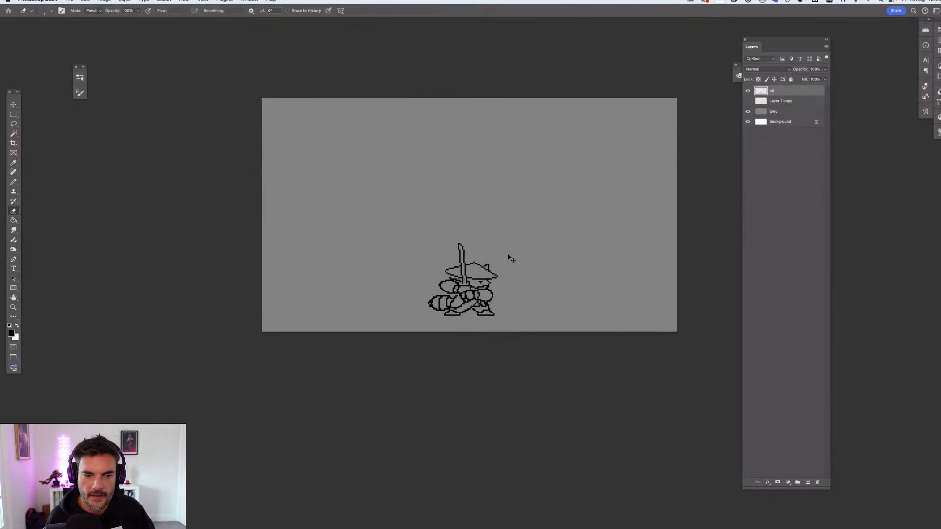
Add a black pixel under the left brim beside the blade, linking the brim to the outline below
key(super+plus)
key(super+plus)
key(super+plus)
key(super+plus)
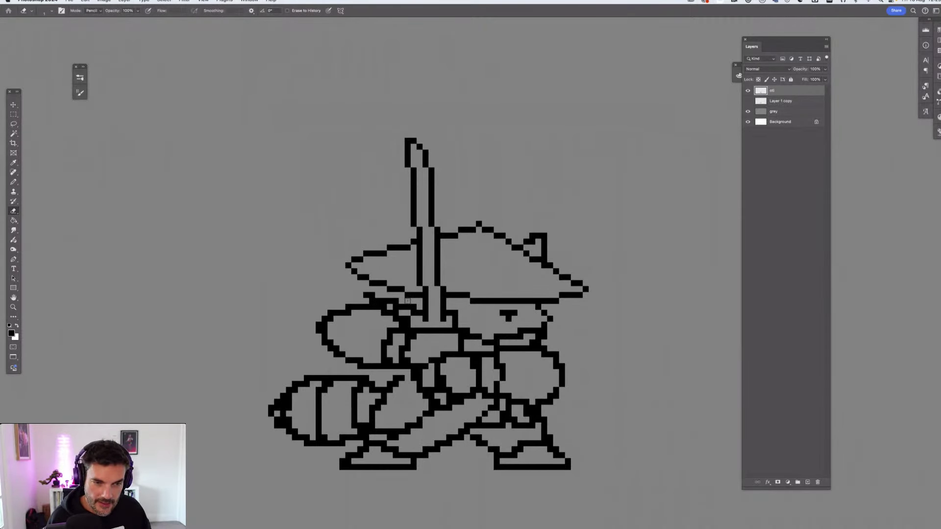
key(b)
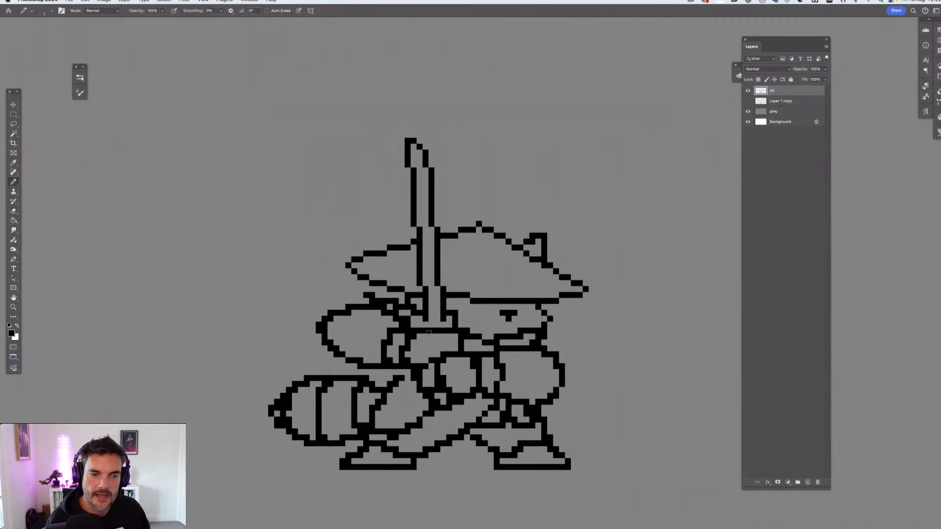
Compare the outline with the Layer 1 copy sketch and clean up the inside of the ear above the hat's right slope
click(748, 101)
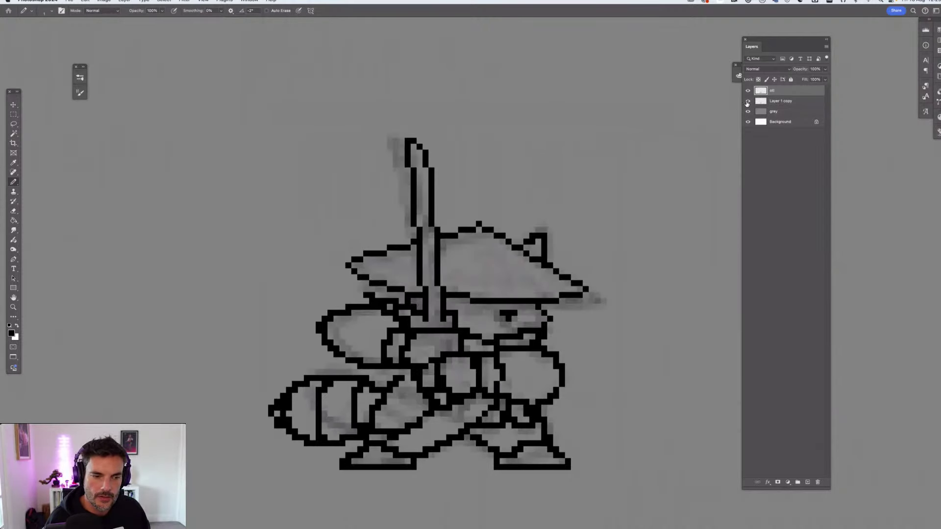
click(748, 101)
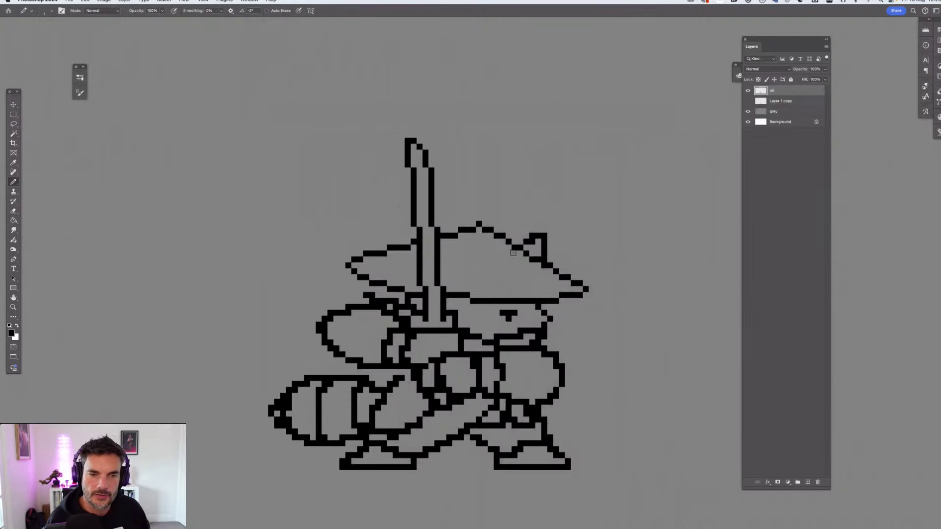
key(e)
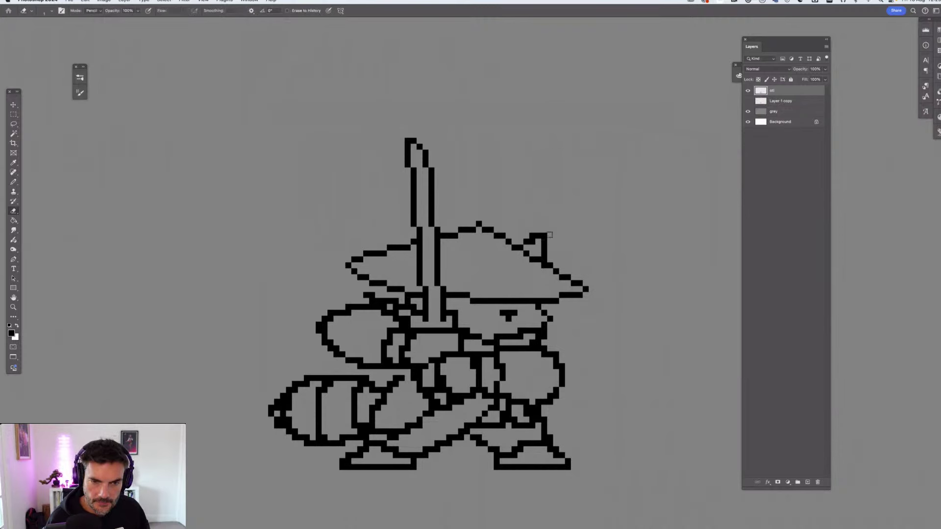
key(super+z)
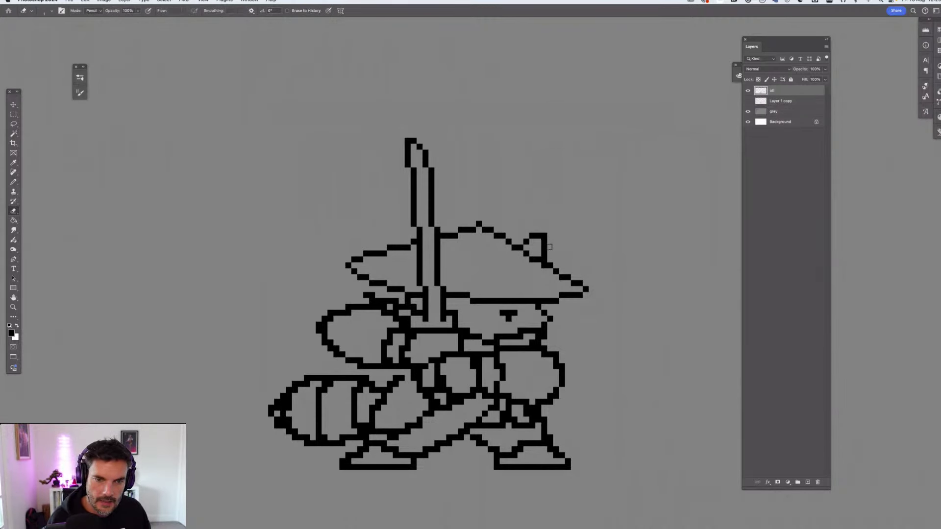
Try to move the ear outline up and left with an anti-aliased lasso selection, inspect its pixel edges, and undo the move
key(l)
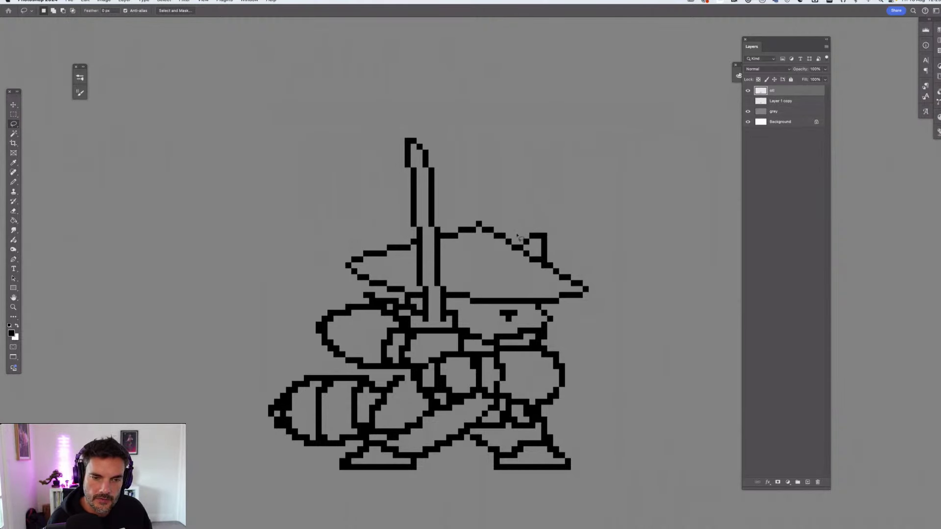
mouse_move(521, 224)
mouse_down()
mouse_move(525, 247)
mouse_move(547, 260)
mouse_move(550, 217)
mouse_move(546, 242)
mouse_move(517, 187)
mouse_up()
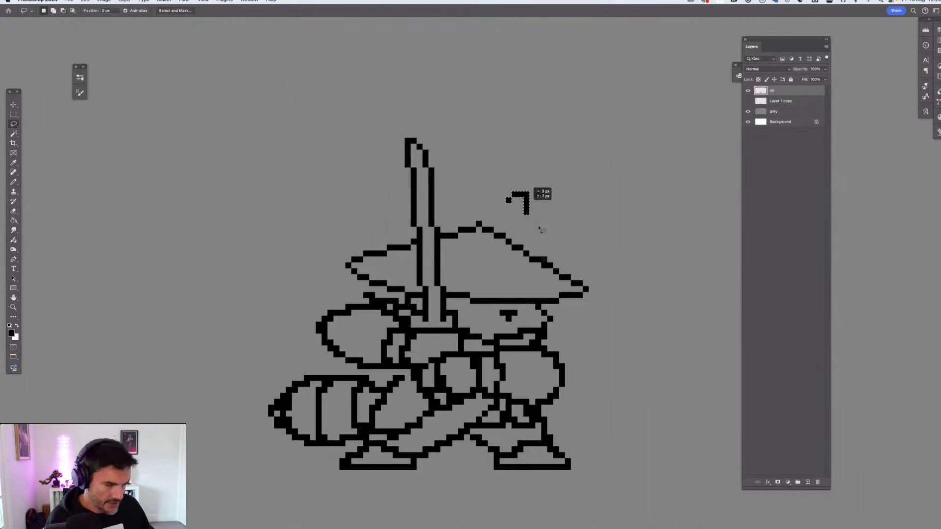
key(super+d)
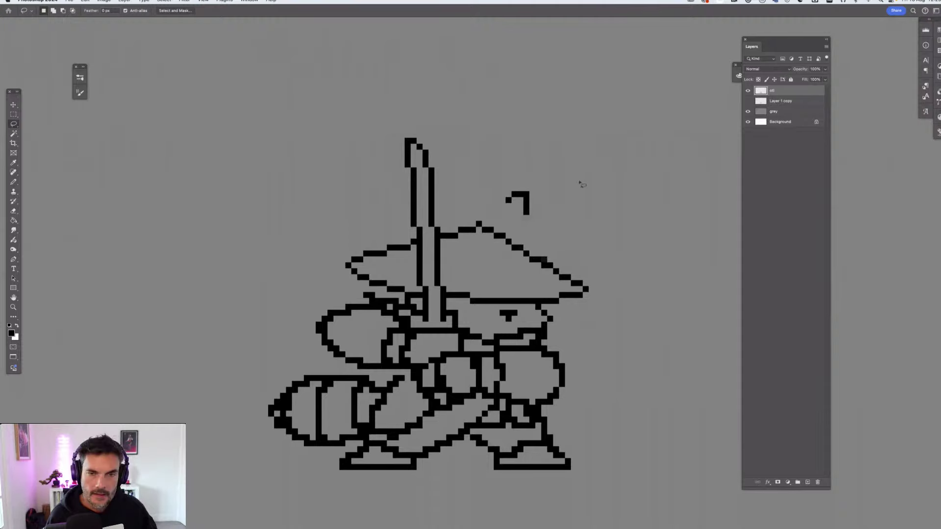
scroll(537, 228, up, 3)
scroll(531, 236, up, 2)
scroll(532, 236, right, 2)
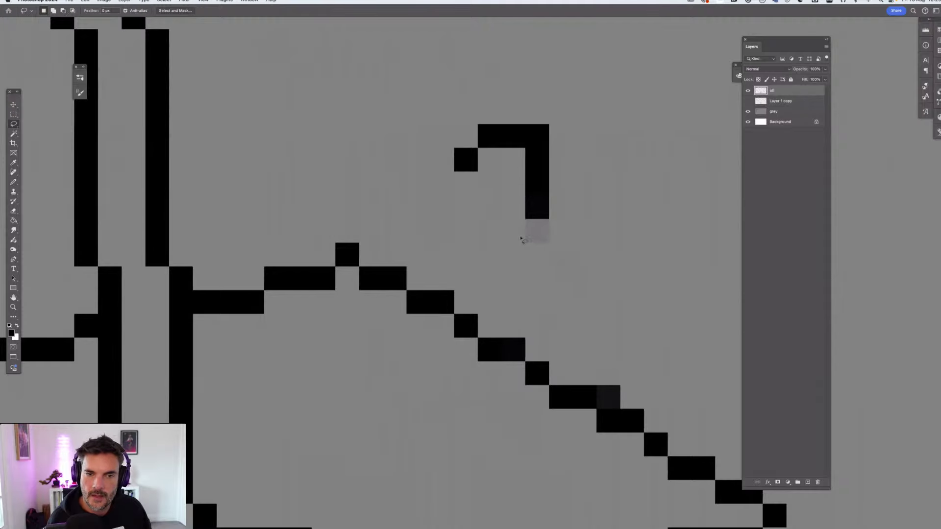
key(super+shift+d)
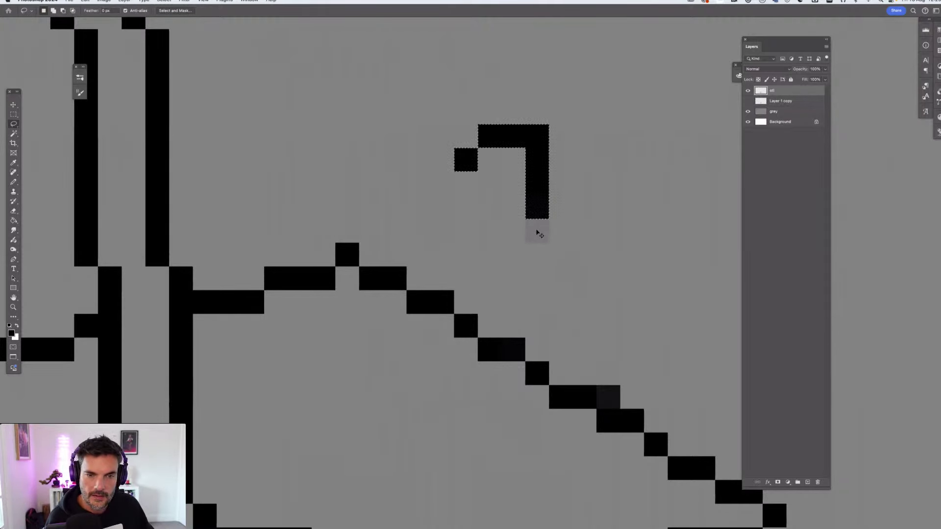
key(super+z)
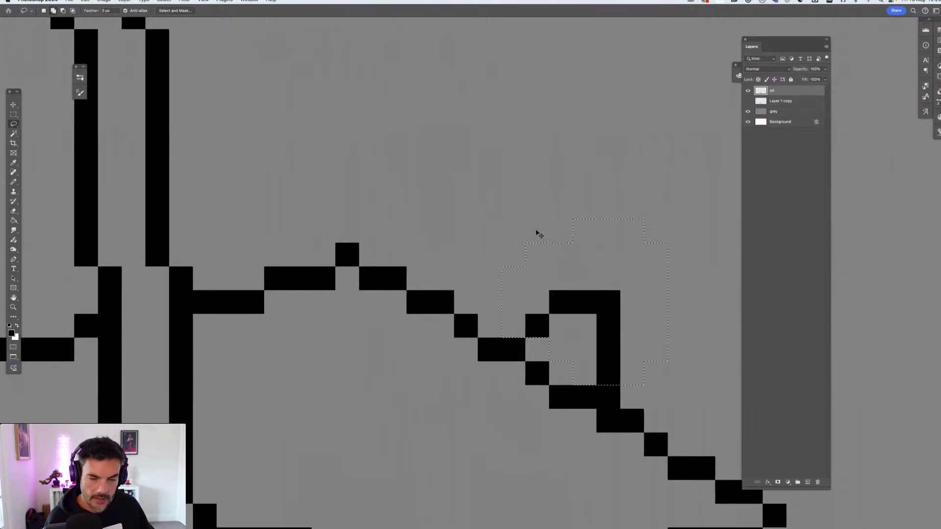
key(super+shift+z)
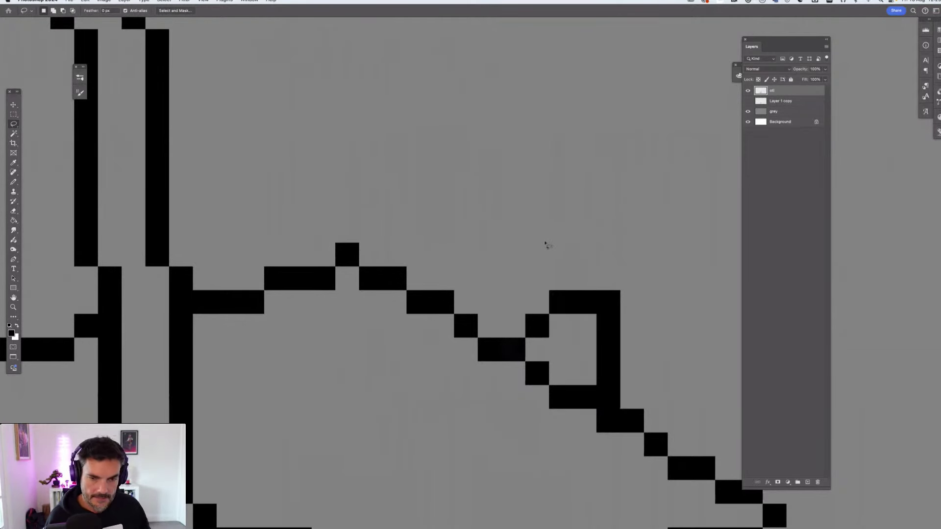
key(super+z)
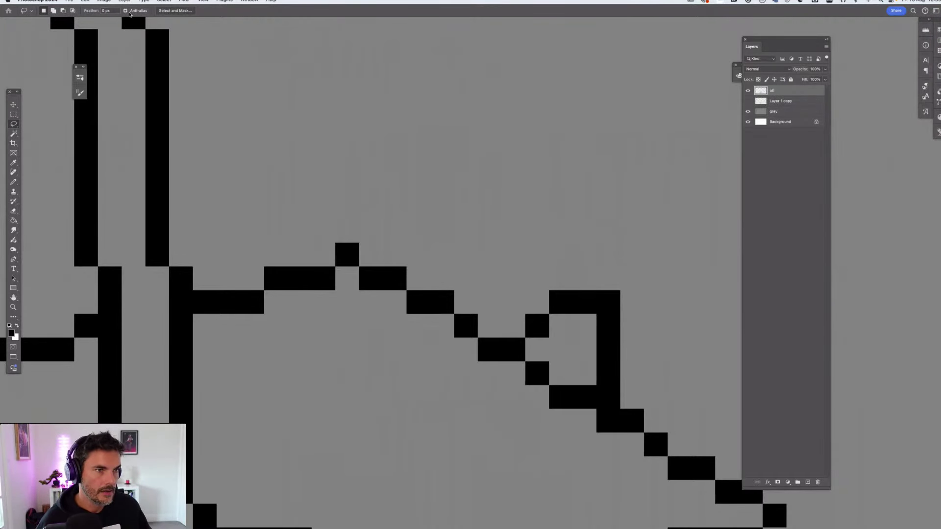
Turn off the lasso's anti-aliasing, reselect the ear outline, and move it 2 px left and 1 px up along the hat slope
scroll(129, 14, up, 1)
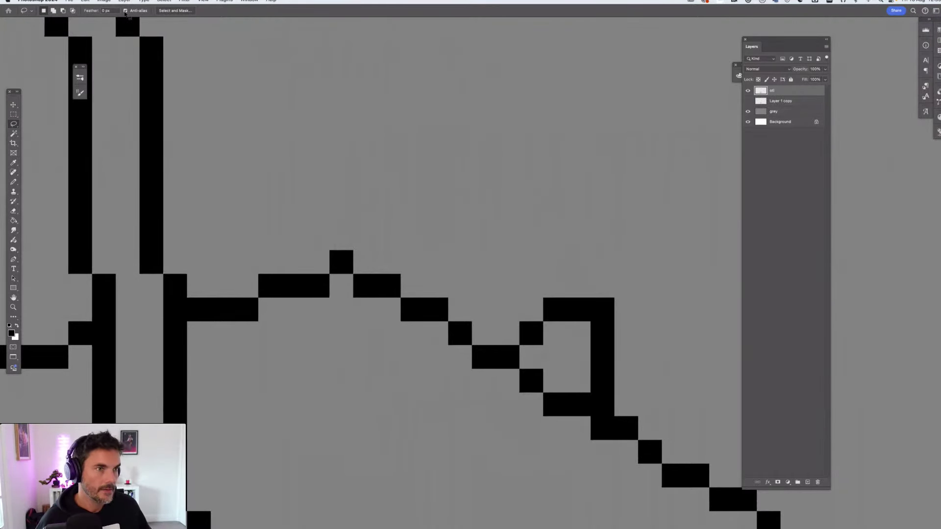
scroll(126, 14, up, 1)
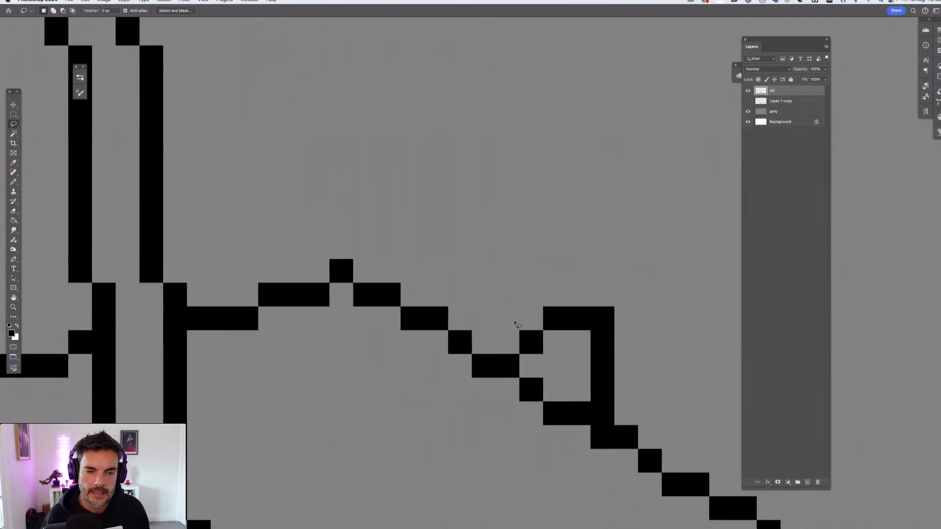
drag(505, 334, 518, 353)
mouse_move(578, 396)
mouse_down()
mouse_move(601, 404)
mouse_move(595, 424)
mouse_move(634, 399)
mouse_move(609, 269)
mouse_move(610, 307)
mouse_move(601, 336)
mouse_up()
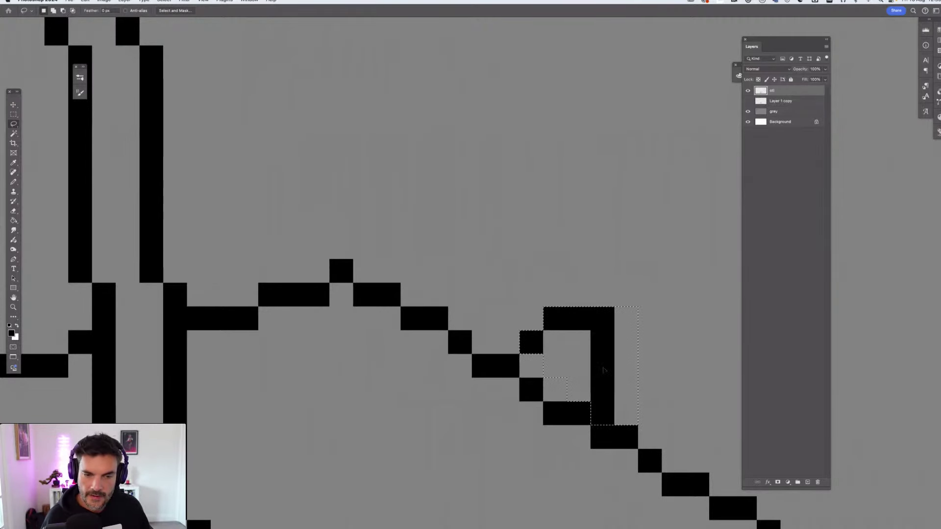
key(super+Left)
key(super+Left)
key(super+Up)
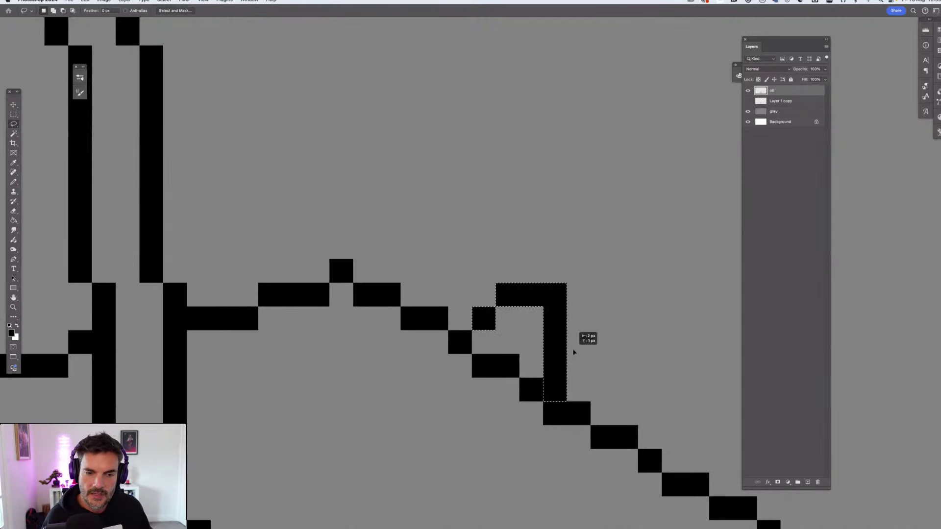
key(super+Up)
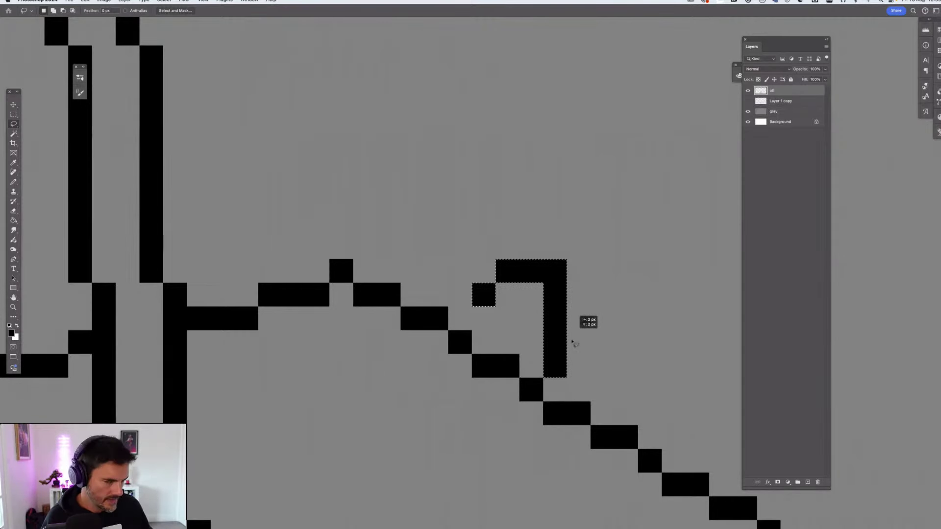
drag(563, 353, 563, 353)
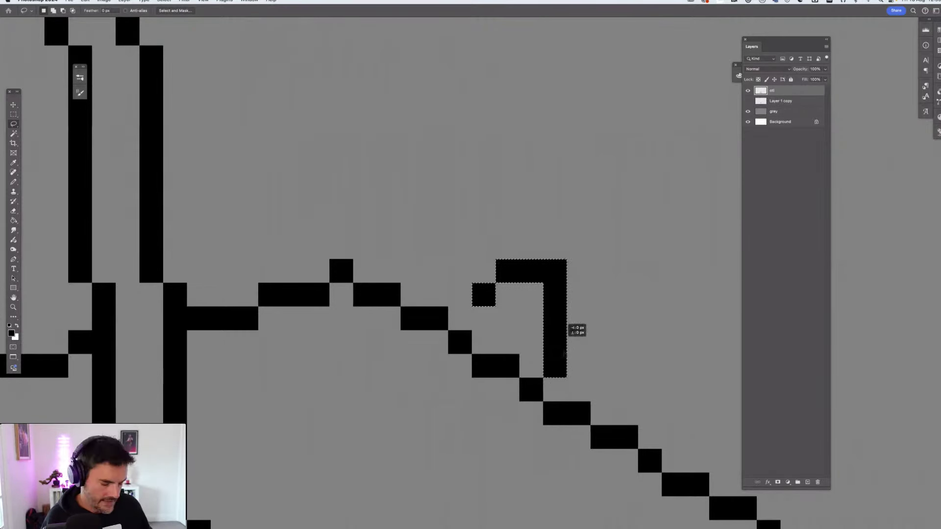
key(super+Down)
key(super+0)
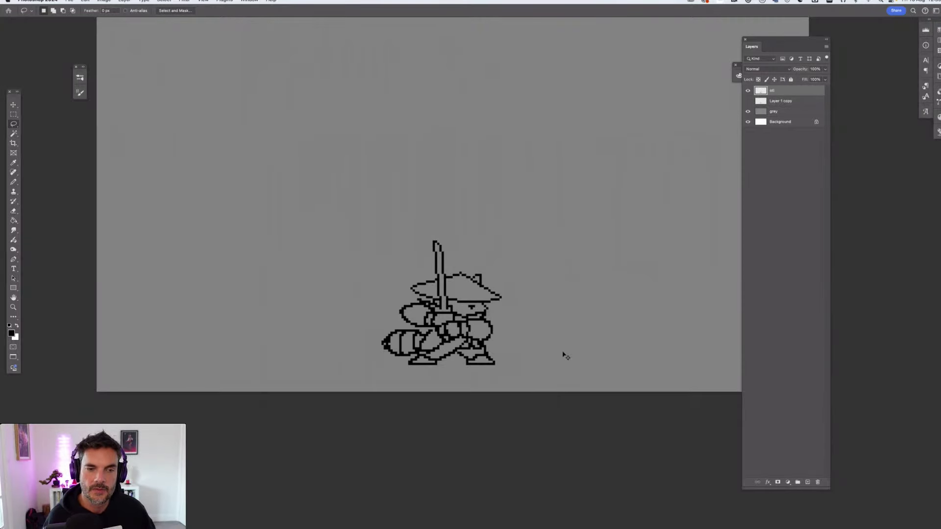
key(super+1)
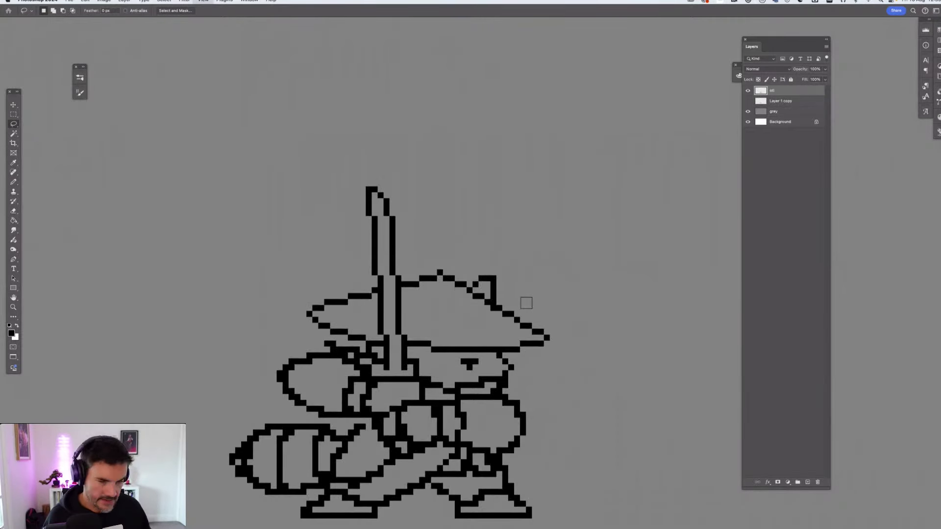
Sharpen the ear above the hat by erasing a black pixel in its flat top and redrawing the tip one pixel higher
key(e)
key(super+equal)
click(502, 284)
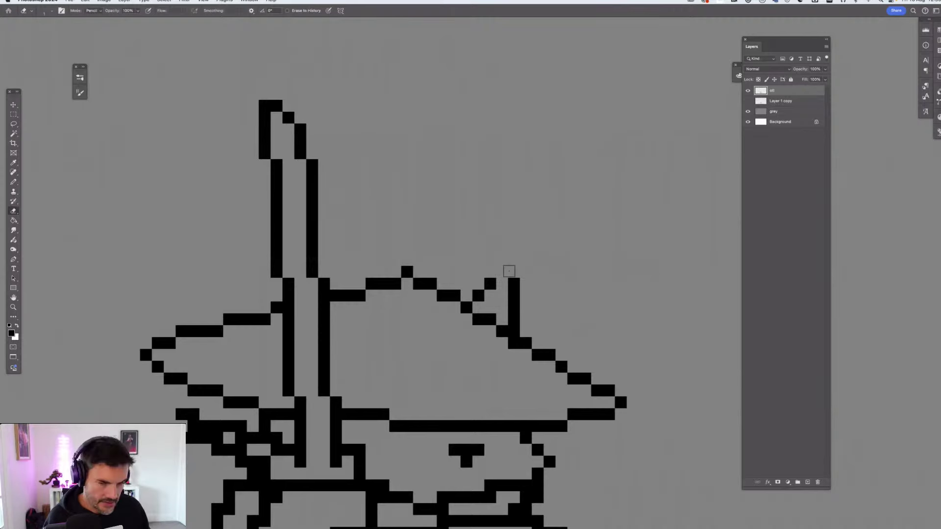
key(b)
click(513, 272)
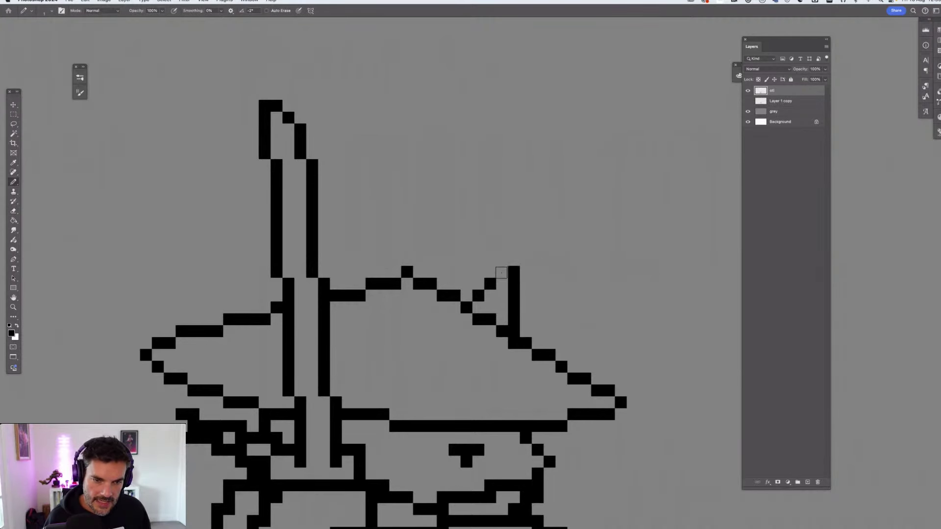
click(502, 272)
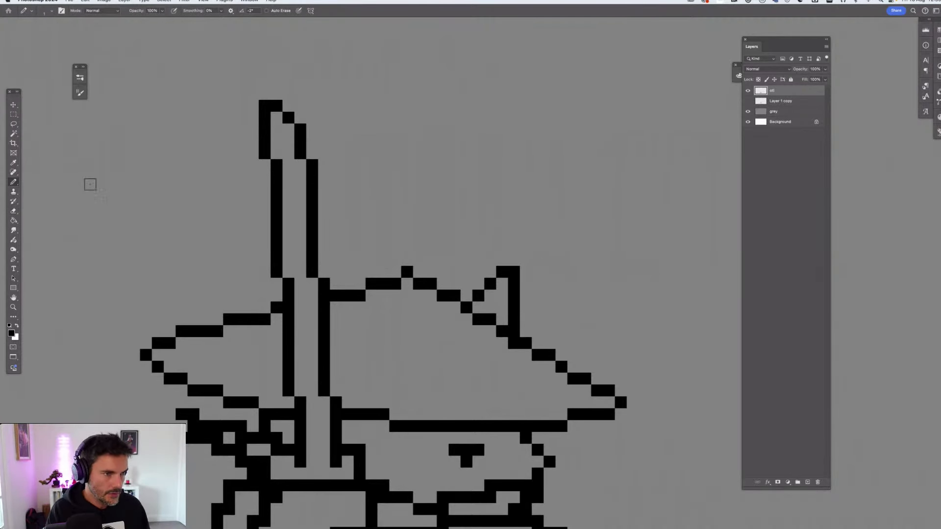
Fill an anti-aliased elliptical selection above the character with black, inspect its edge pixels, and clear and deselect it
right_click(13, 114)
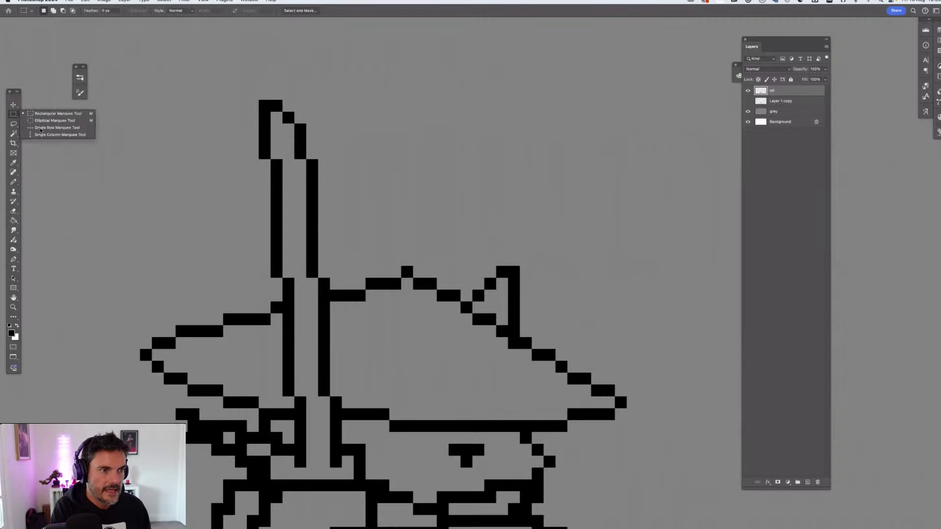
click(45, 121)
key(super+0)
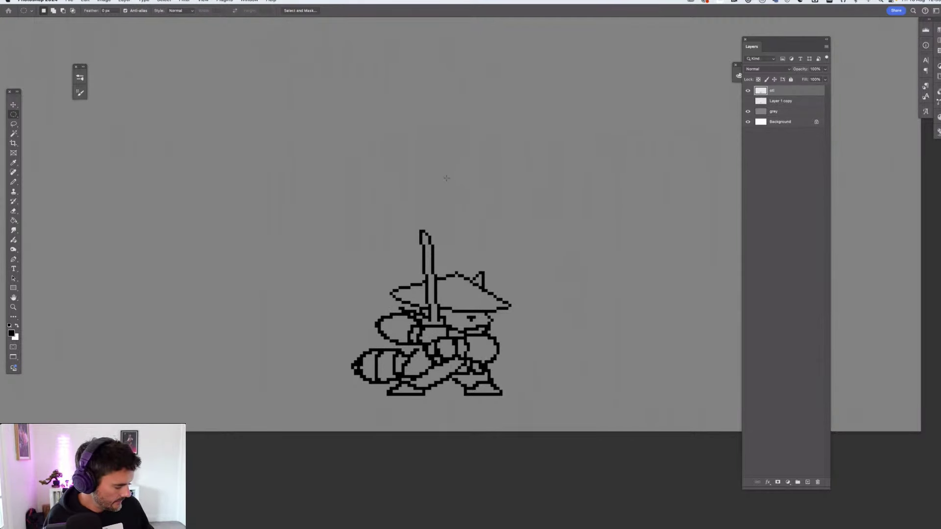
drag(431, 113, 501, 201)
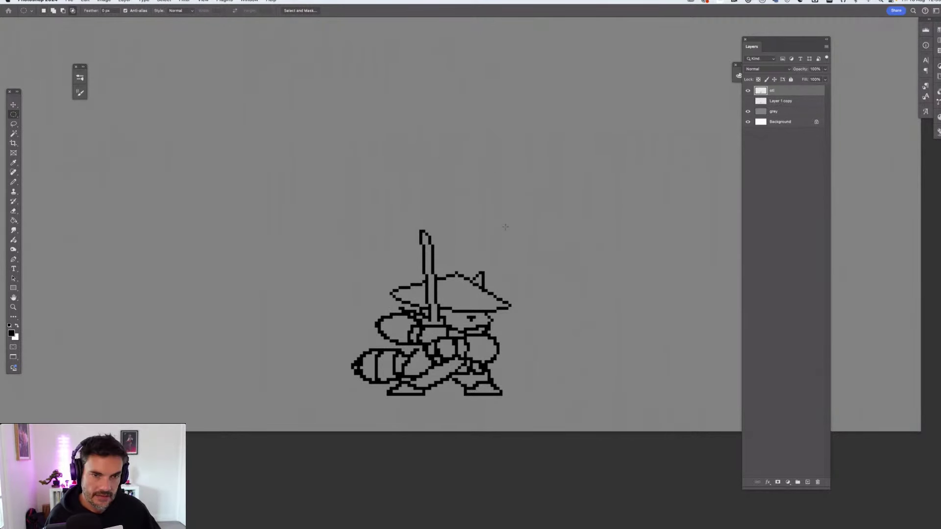
key(alt+BackSpace)
scroll(473, 275, up, 1)
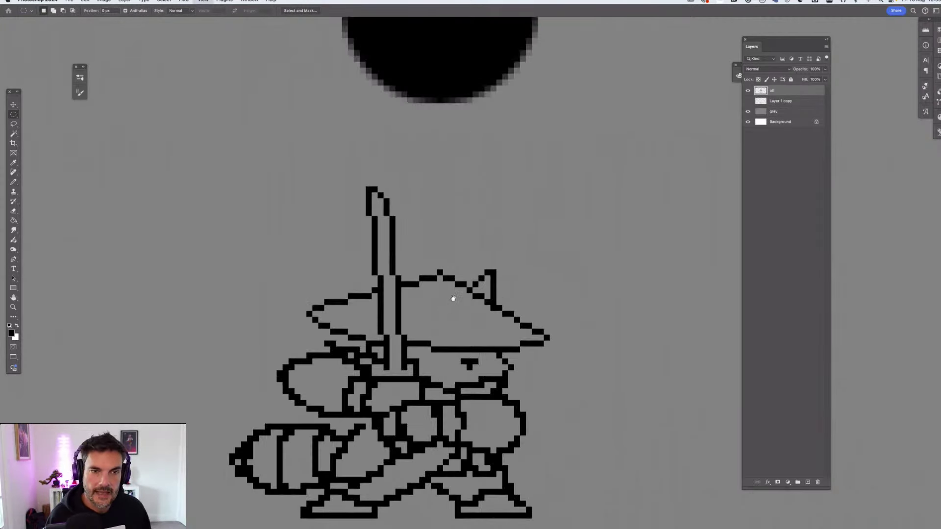
scroll(493, 249, up, 1)
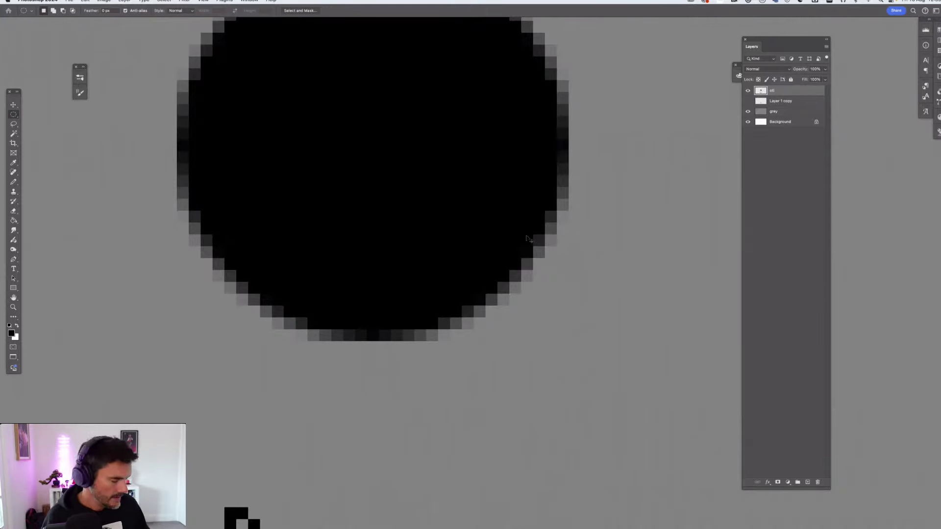
key(super+shift+d)
key(Delete)
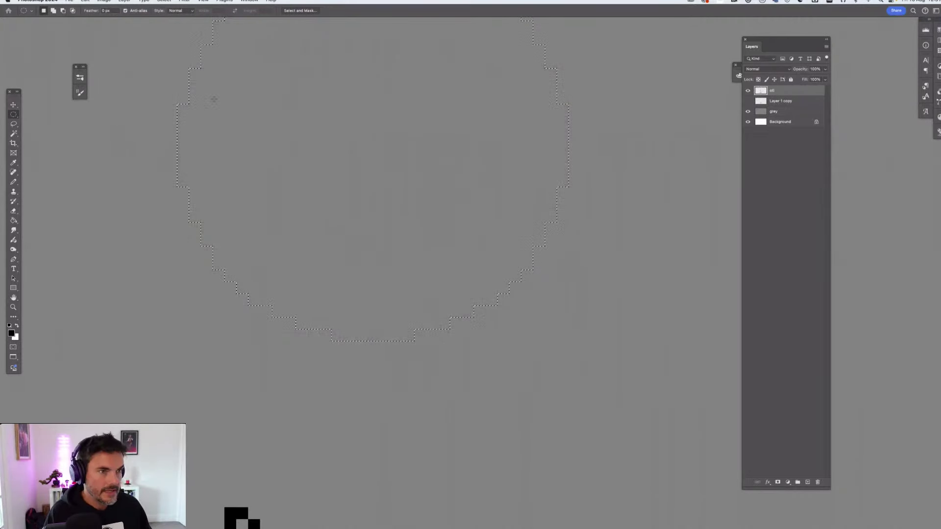
key(super+d)
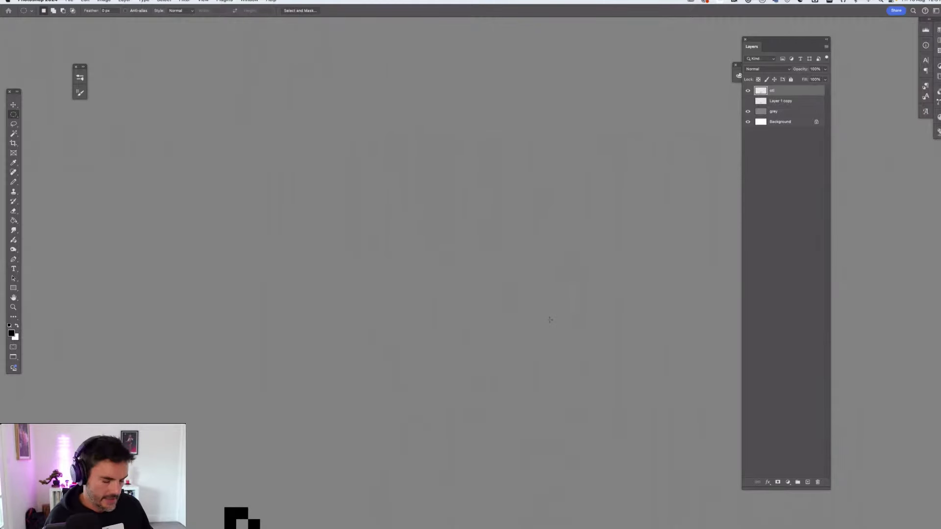
Fill a circular selection above the character with black with anti-aliasing off, view it at several zoom levels, and undo it
key(super+shift+d)
key(alt+BackSpace)
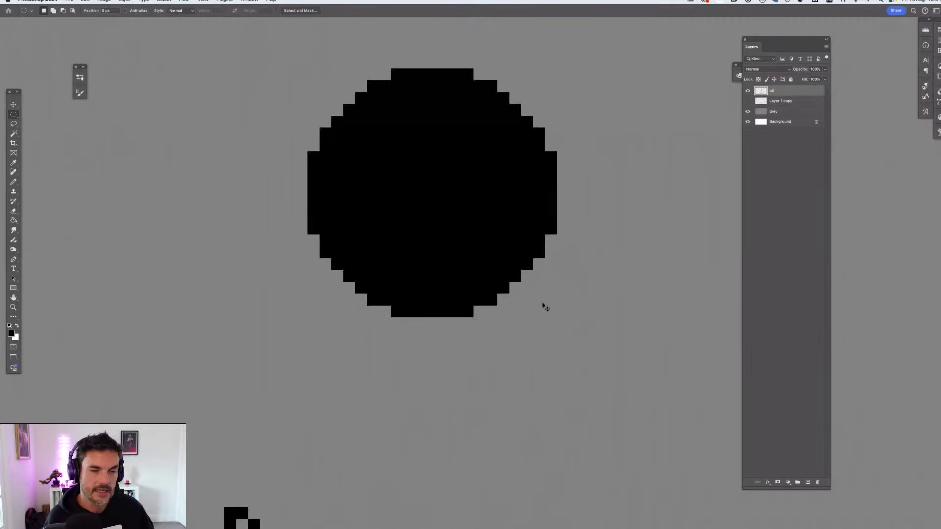
key(super+minus)
key(super+minus)
key(super+minus)
key(super+minus)
key(super+minus)
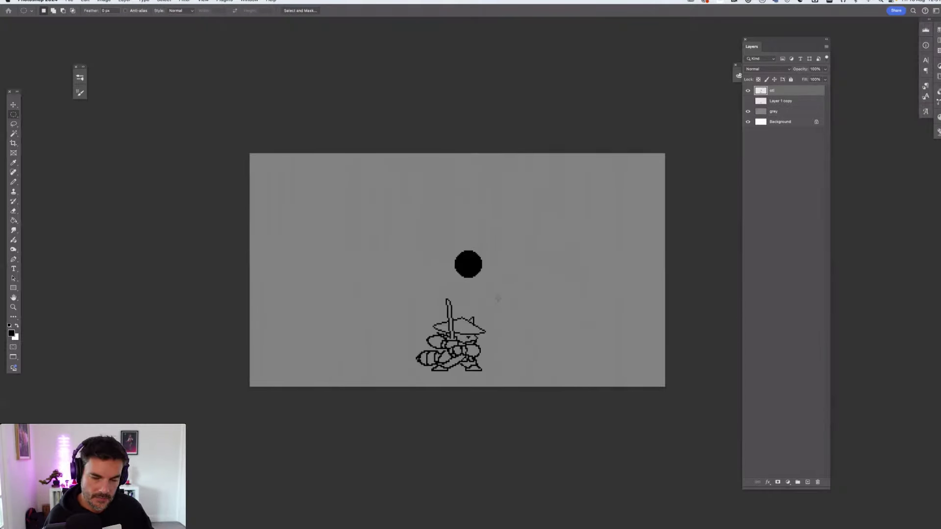
scroll(473, 272, up, 3)
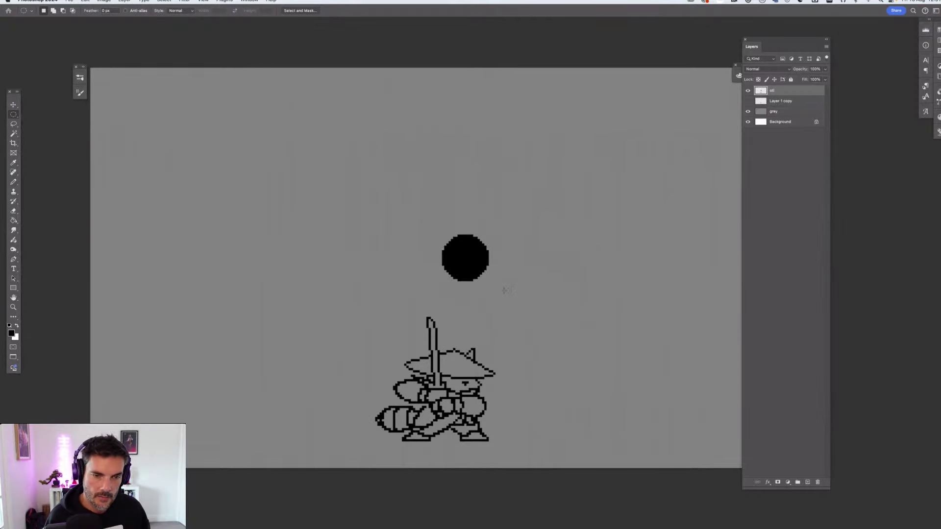
key(super+z)
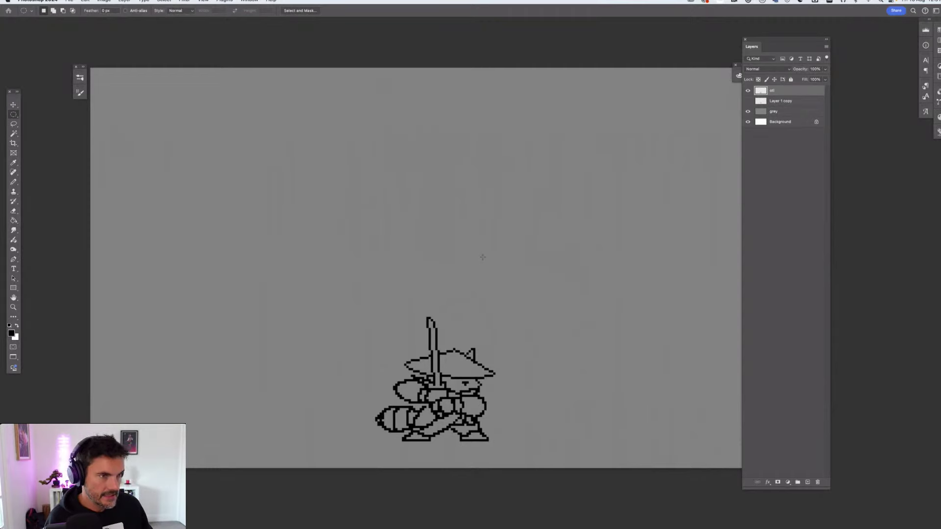
key(w)
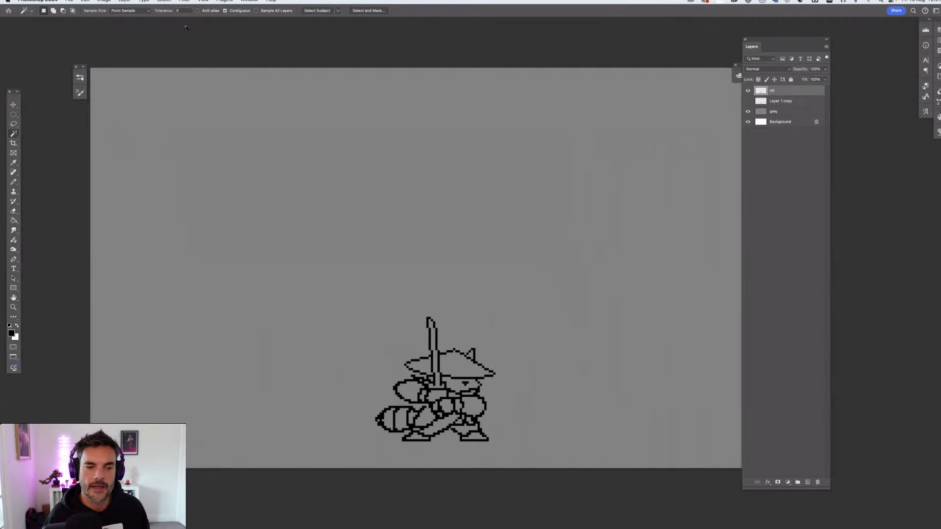
scroll(483, 326, up, 3)
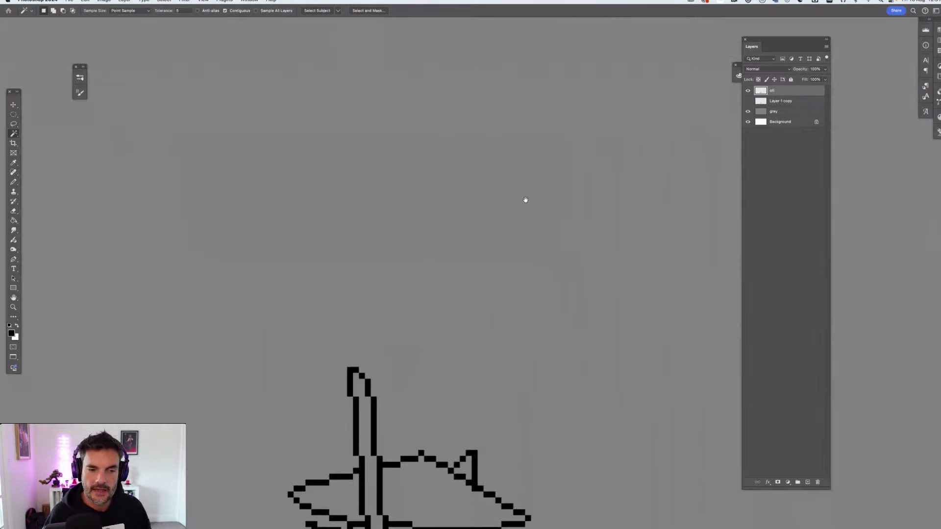
scroll(538, 218, down, 6)
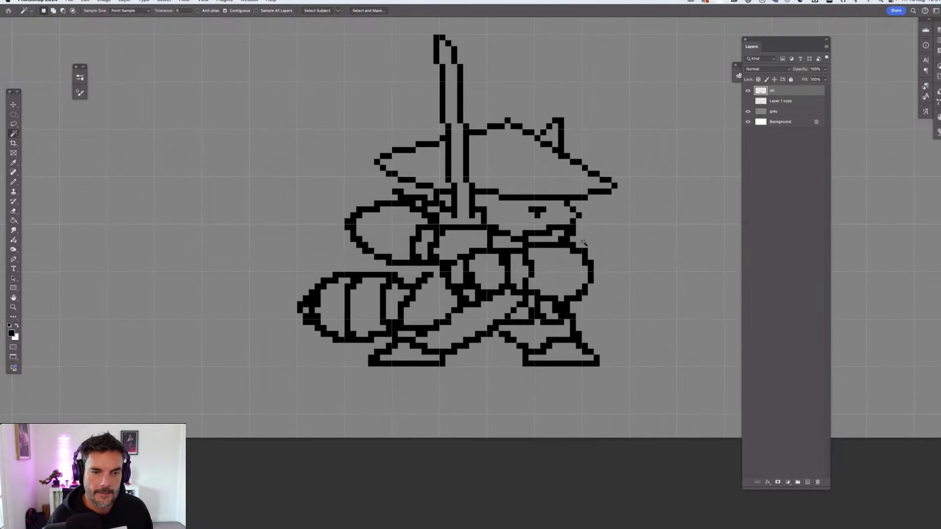
Erase the mouth line below the eye and the black jaw pixels at the face's lower right edge
key(b)
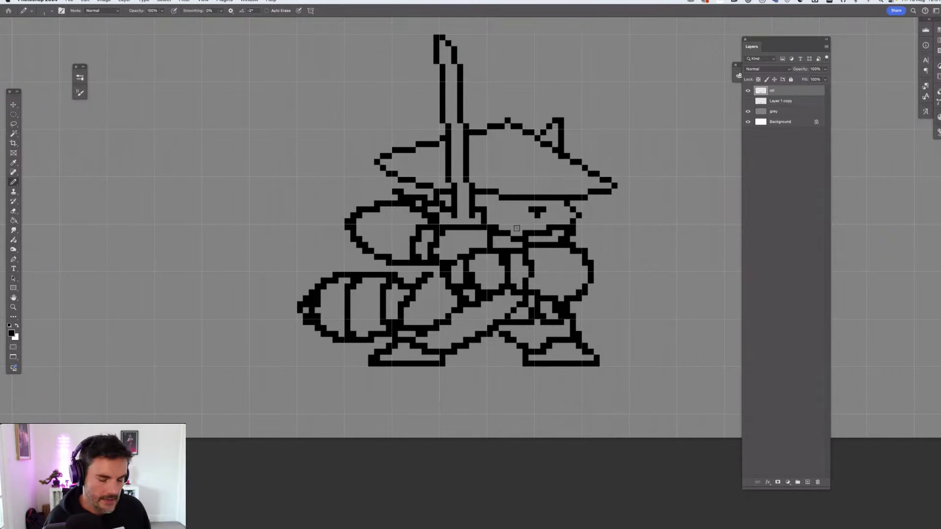
key(e)
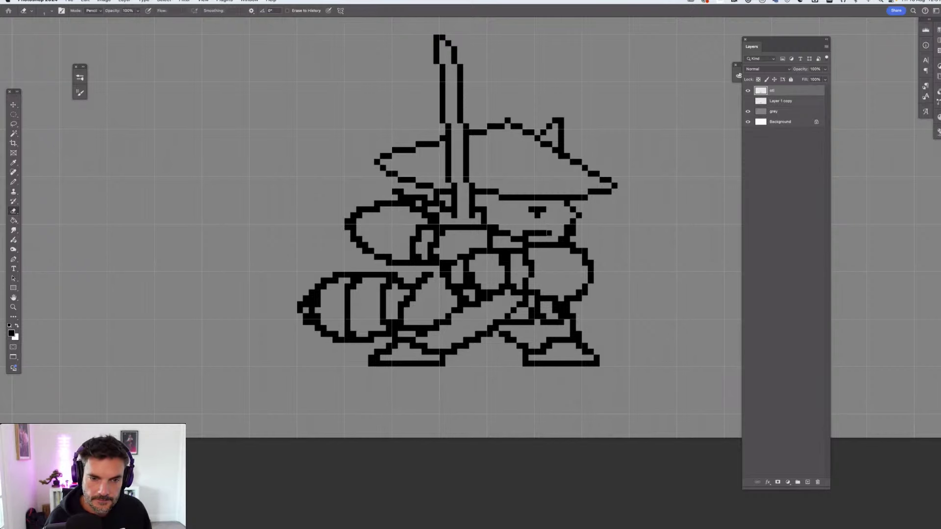
drag(535, 234, 555, 237)
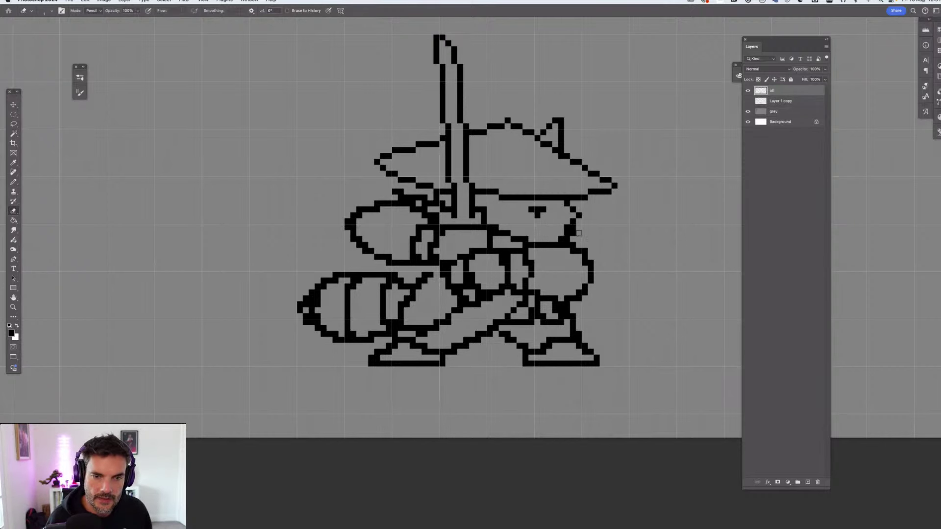
click(570, 230)
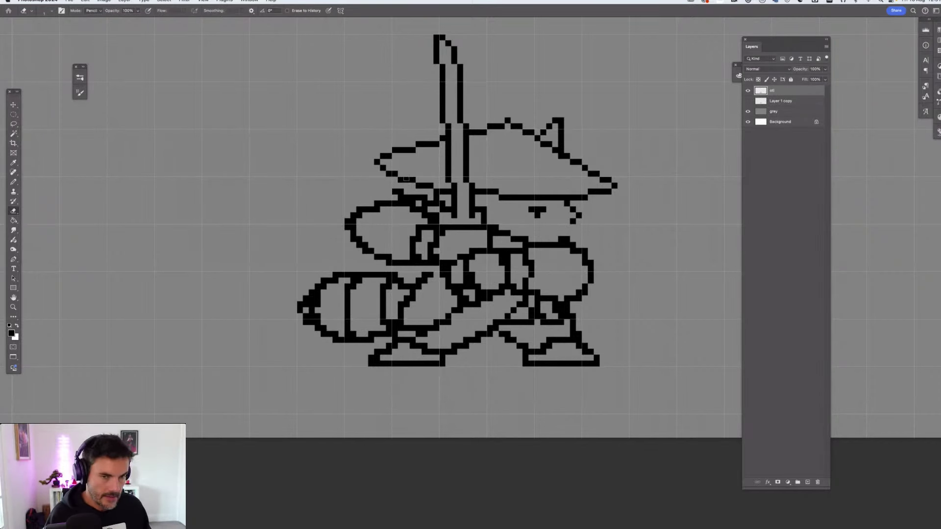
Leave full-screen view, examine the character's face in sketch.psd, and return to the pixel art character document
key(f)
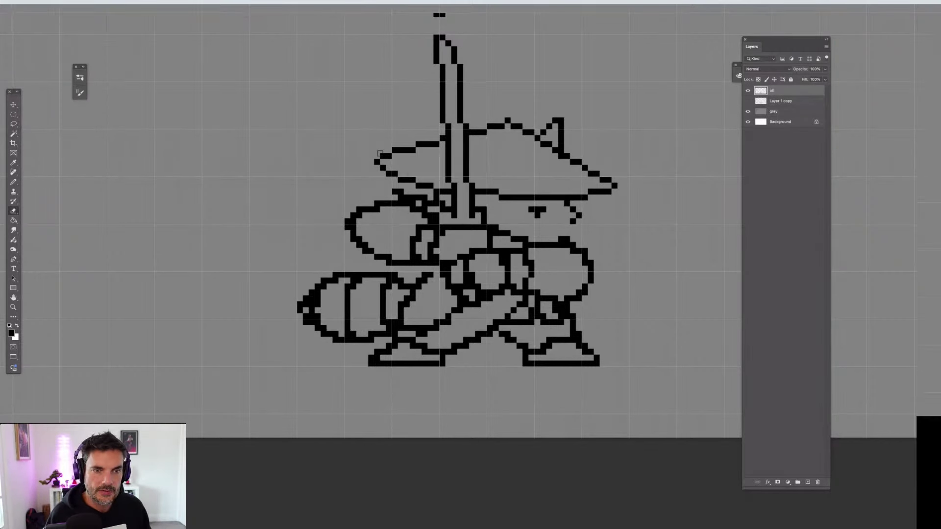
key(f)
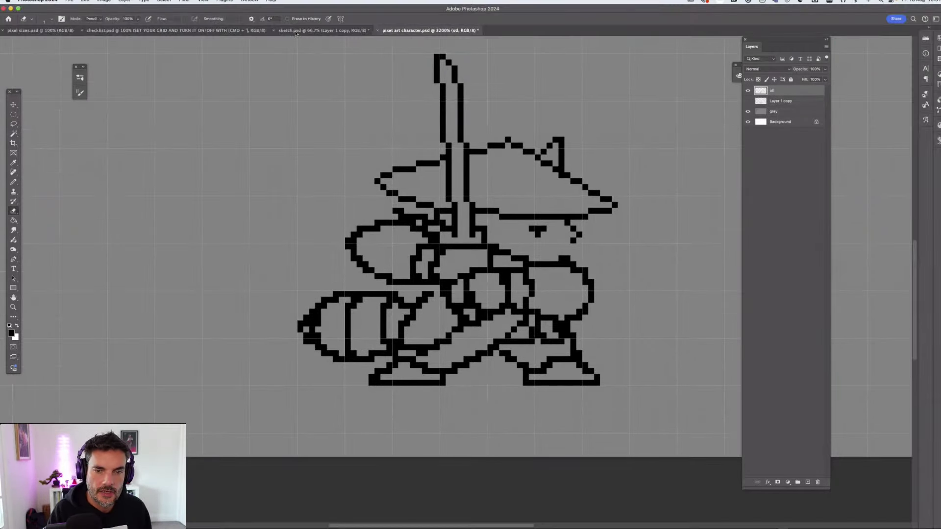
click(296, 31)
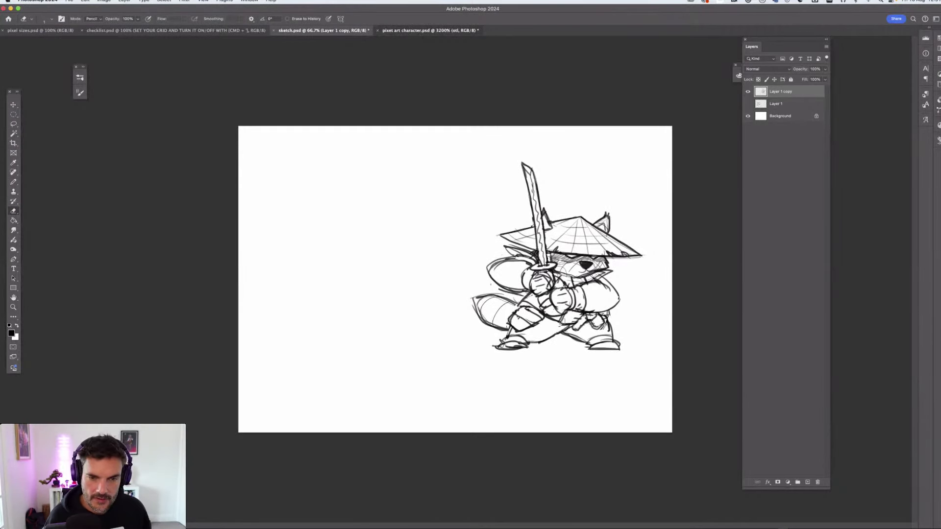
key(ctrl+Tab)
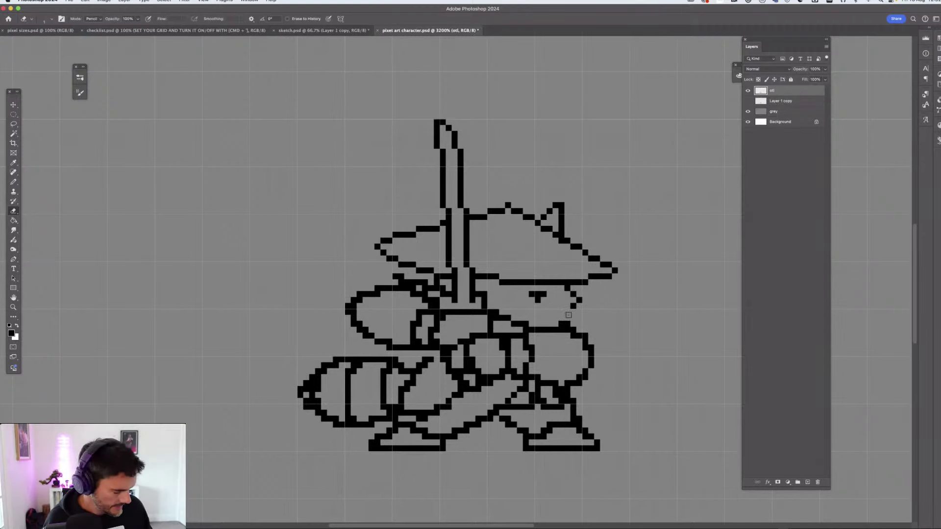
Redraw the lower right jaw with black pixels and thicken the chin line above the front arm using the Pencil
key(b)
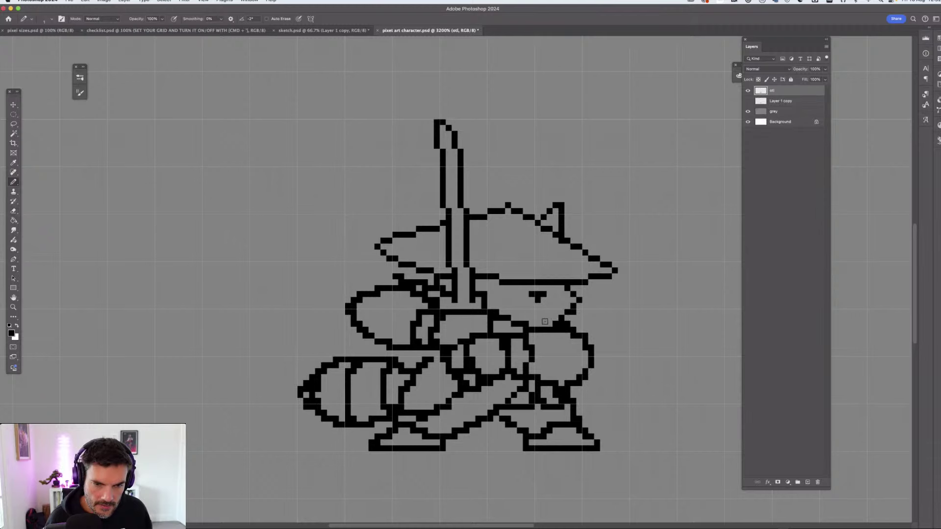
drag(551, 324, 535, 325)
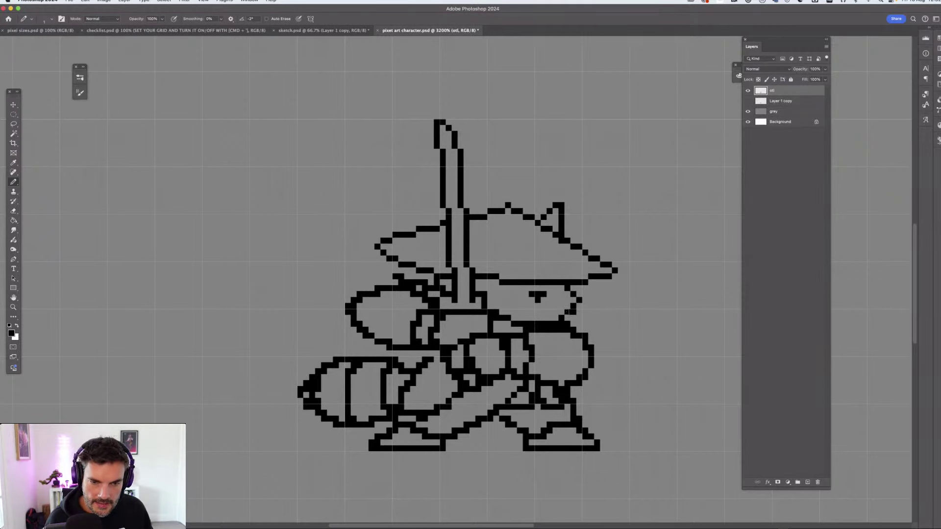
click(565, 317)
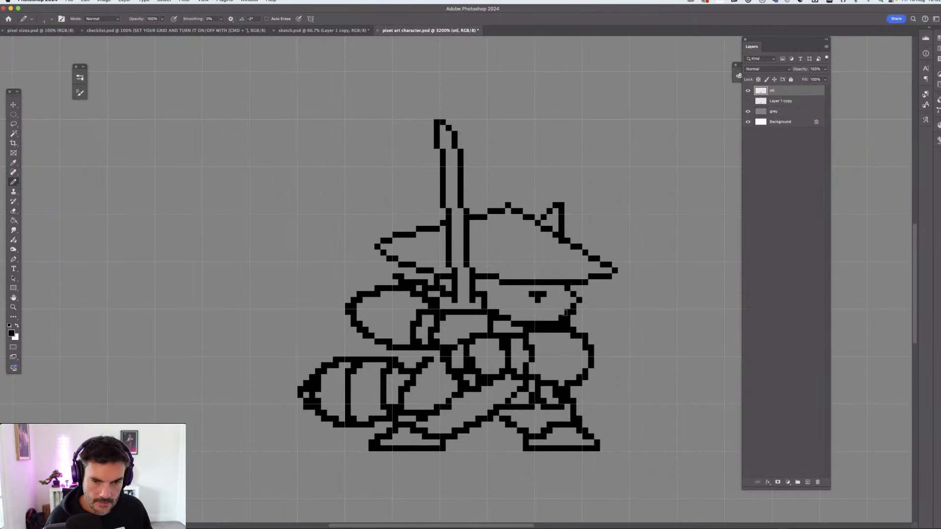
Erase the black pixels forming the muzzle's point on the face's right edge
key(e)
click(573, 311)
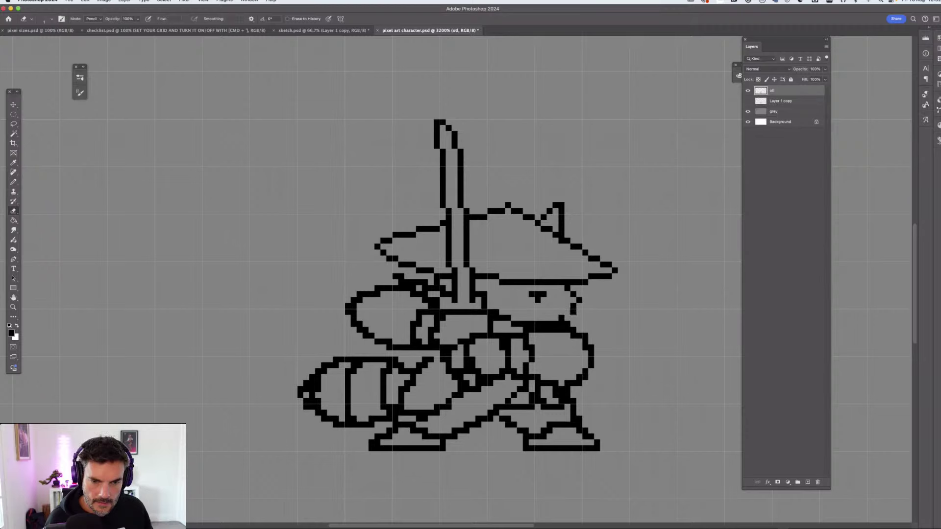
mouse_move(575, 311)
mouse_down()
mouse_move(580, 302)
mouse_move(580, 313)
mouse_up()
Redraw the face's right edge in black with the muzzle's point one pixel lower, stepping back in toward the chin
key(b)
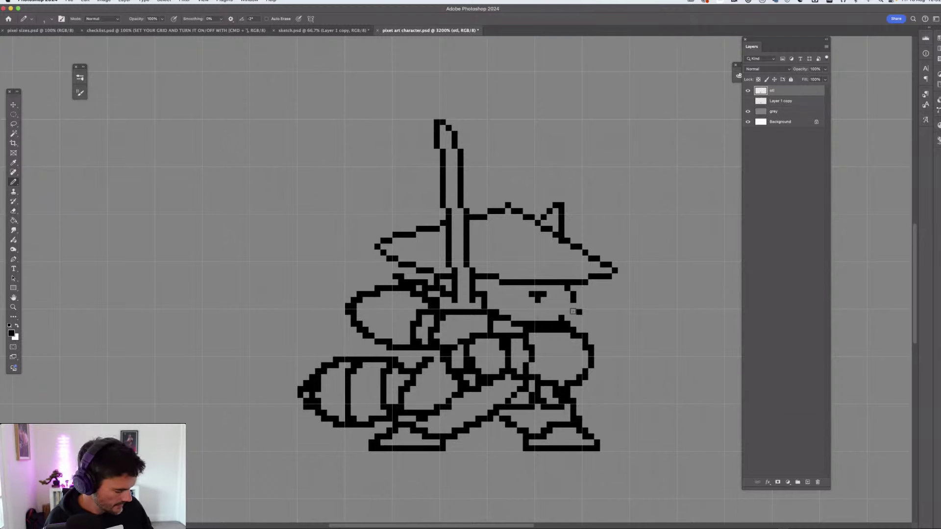
key(super+plus)
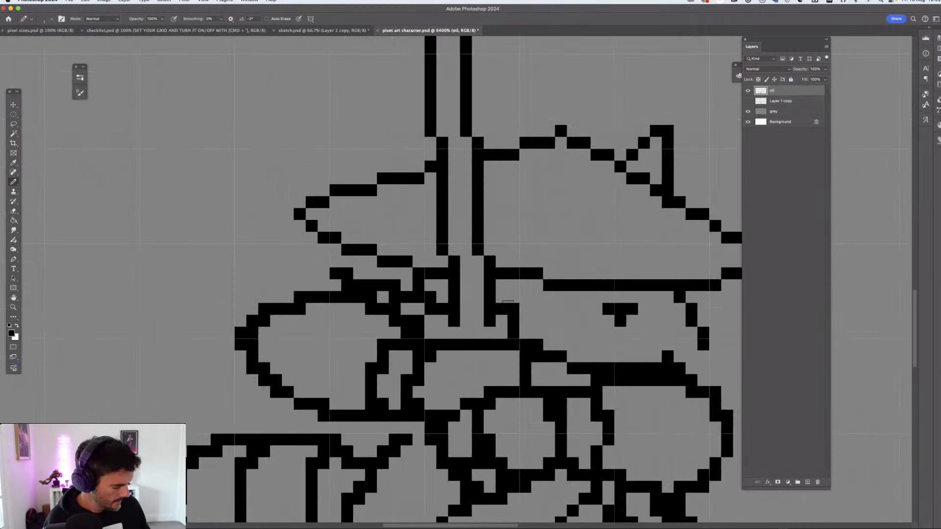
scroll(545, 332, right, 5)
scroll(545, 332, down, 1)
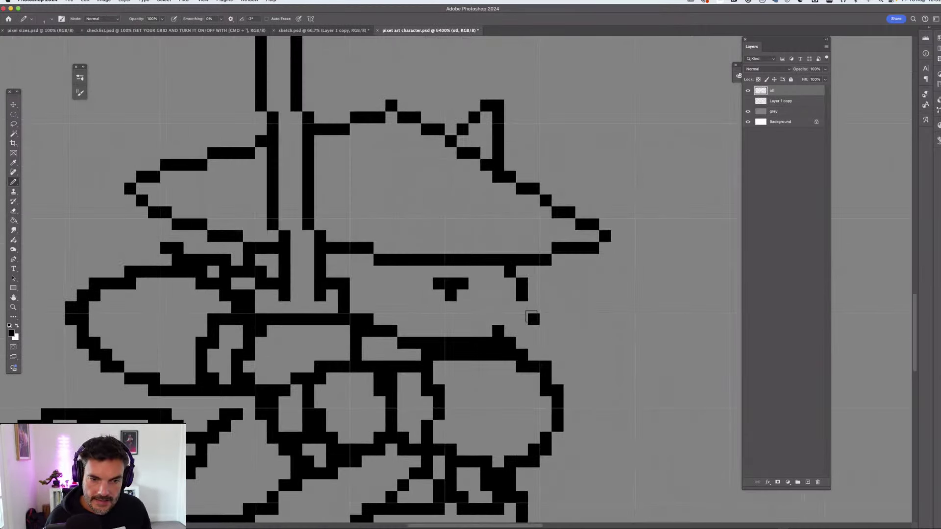
click(521, 320)
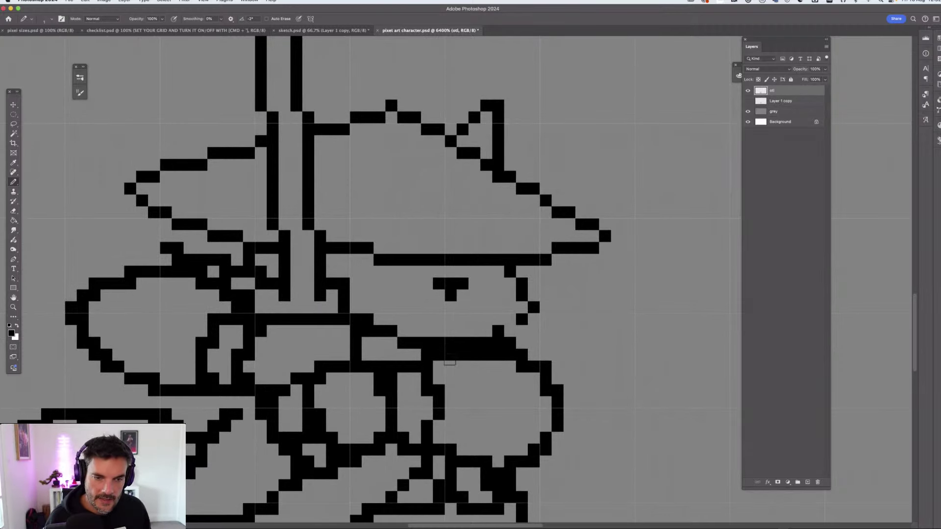
shift+click(460, 343)
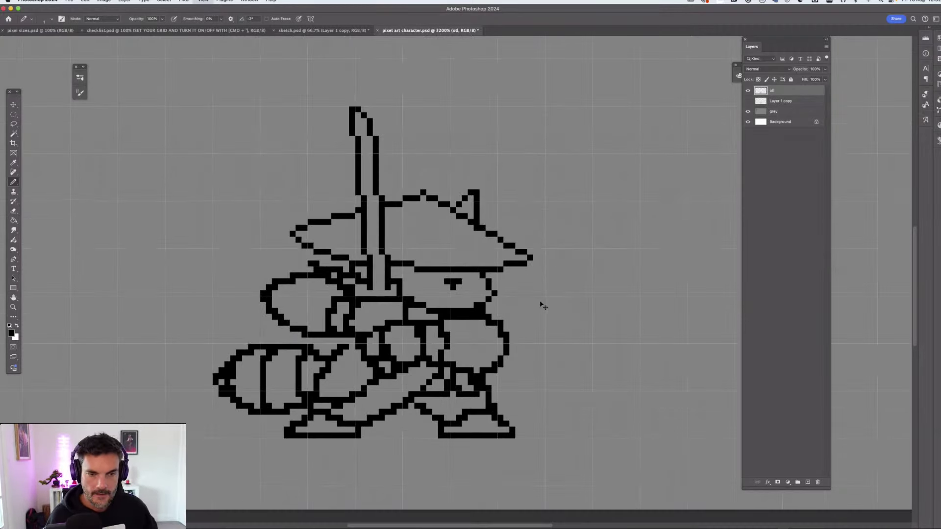
key(super+minus)
key(h)
drag(525, 309, 539, 230)
scroll(528, 235, down, 10)
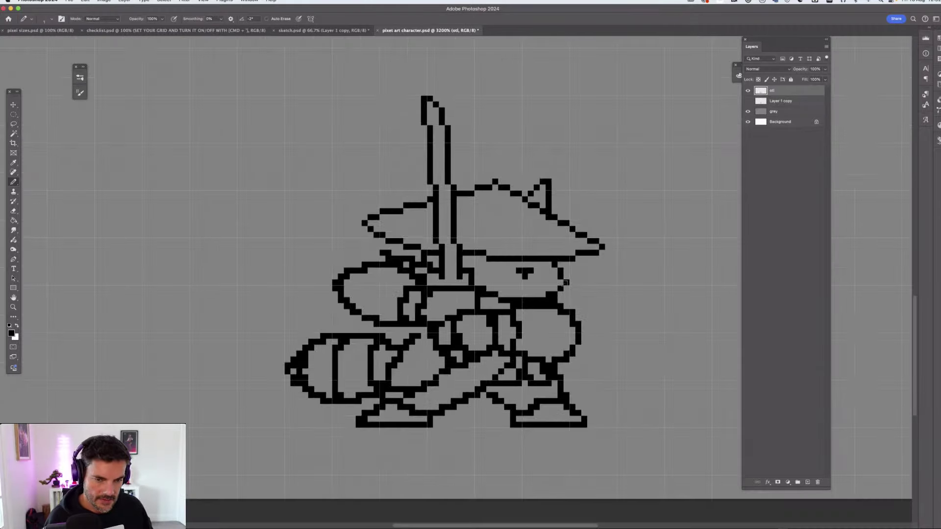
Erase the black pixels along the face's right edge between the hat brim and the chin
key(e)
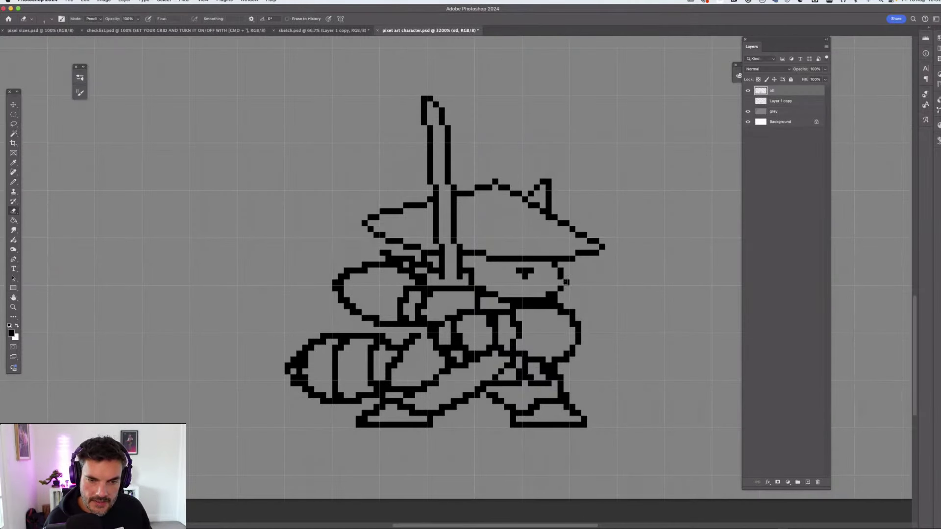
key(b)
drag(567, 282, 571, 289)
key(e)
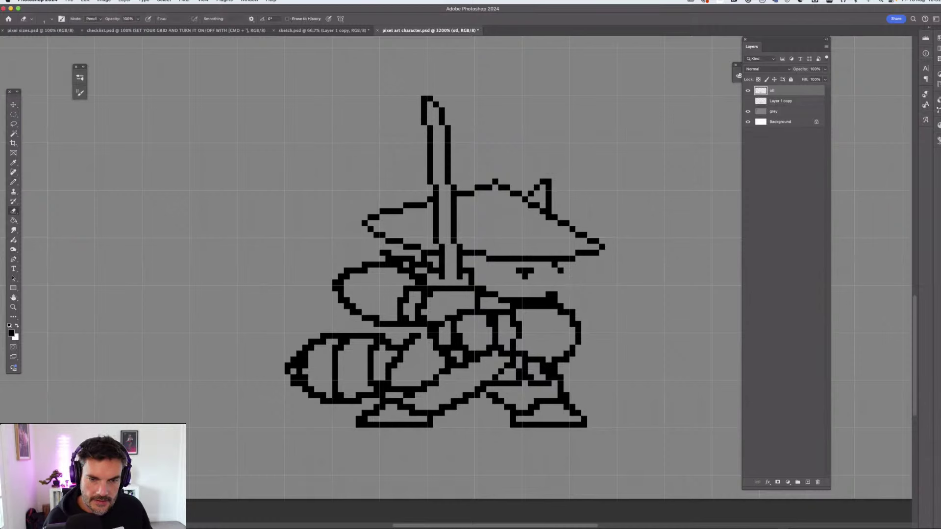
click(561, 271)
Redraw the face's right edge in black as a rounded curve and erase the stray pixel protruding beyond it
key(b)
click(561, 271)
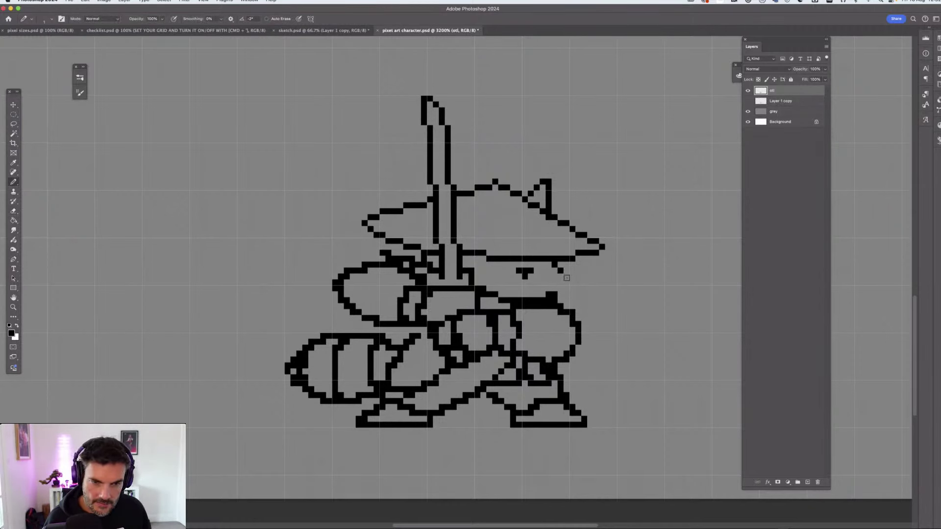
click(572, 276)
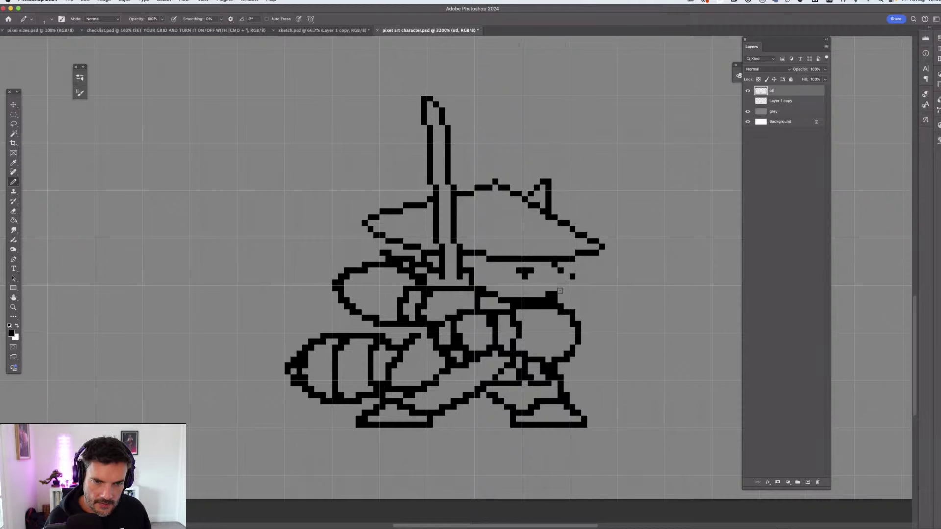
click(567, 283)
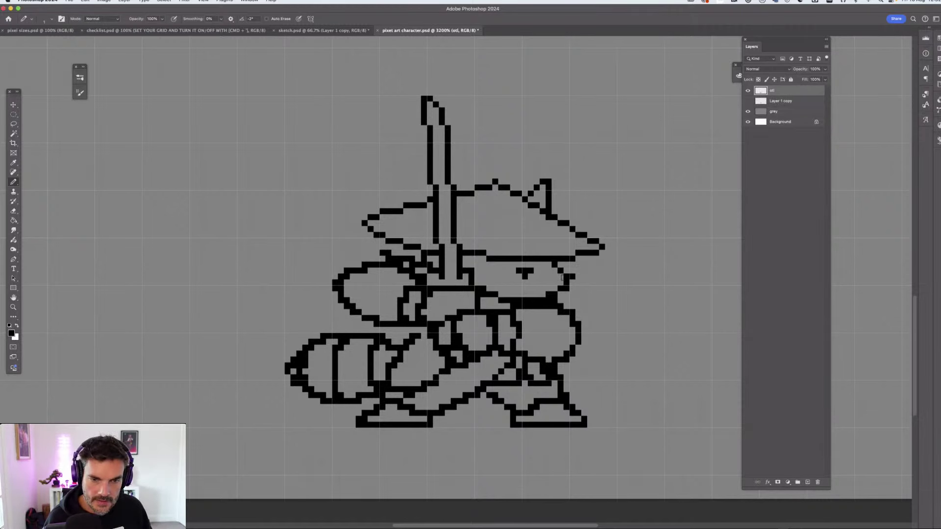
key(e)
click(573, 277)
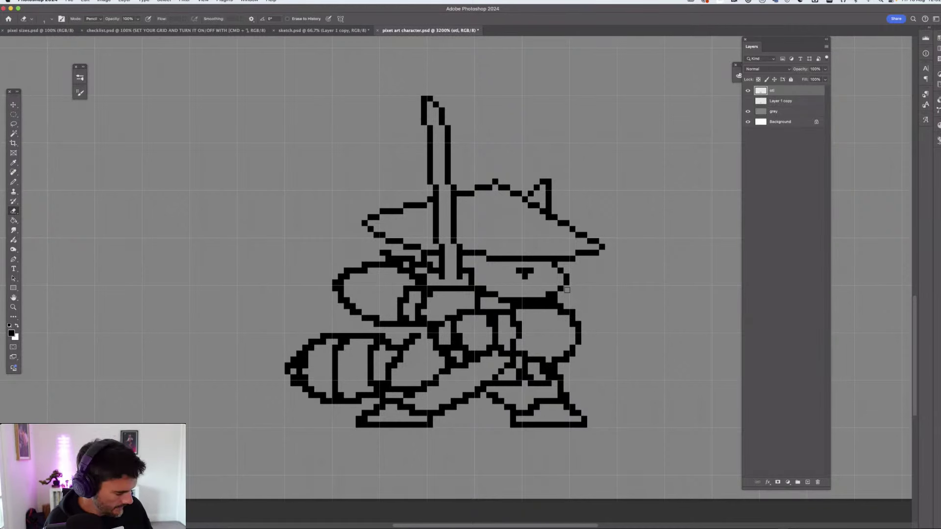
Replace the face's rounded right edge with diagonal black steps meeting in a single-pixel muzzle point
key(b)
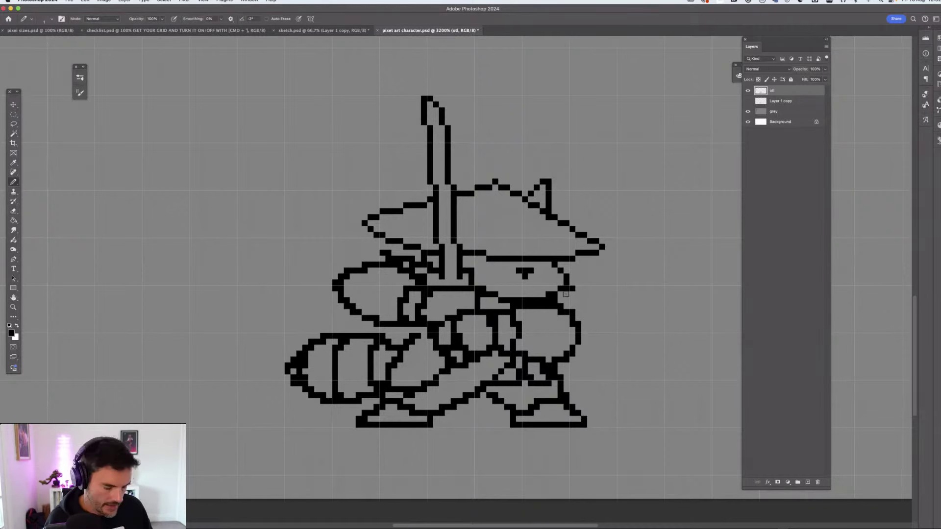
key(e)
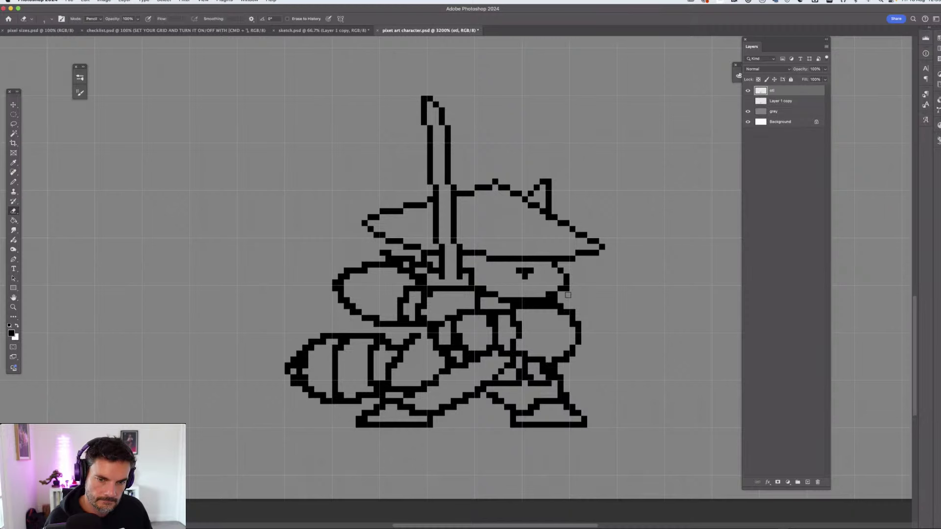
drag(566, 278, 566, 287)
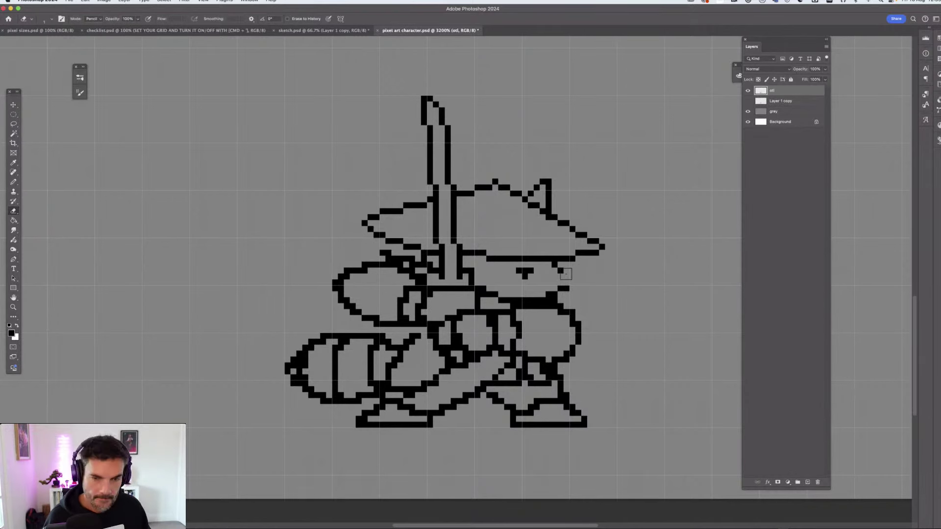
key(b)
key(super+equal)
click(677, 274)
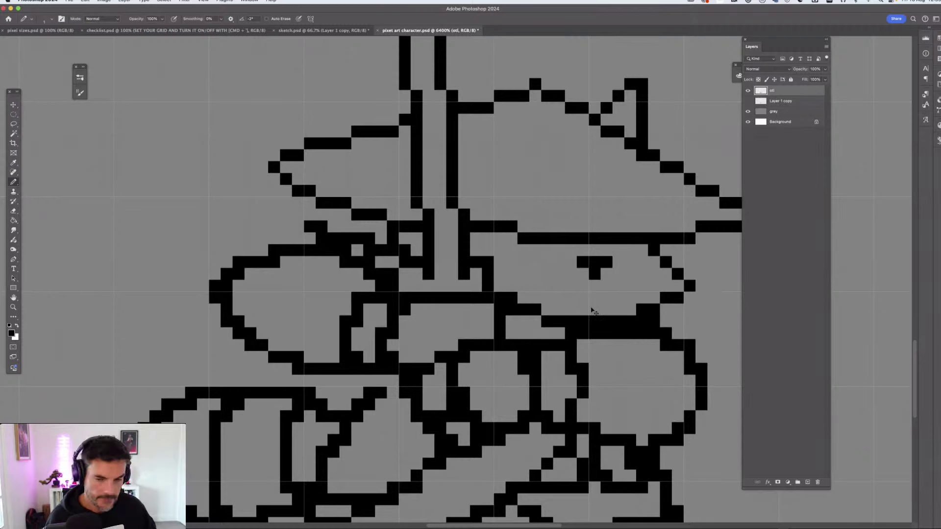
Check the whole character at a small size and hide the canvas grid
key(super+minus)
key(super+minus)
key(super+minus)
key(super+minus)
key(super+minus)
key(super+minus)
key(super+minus)
key(super+minus)
key(super+minus)
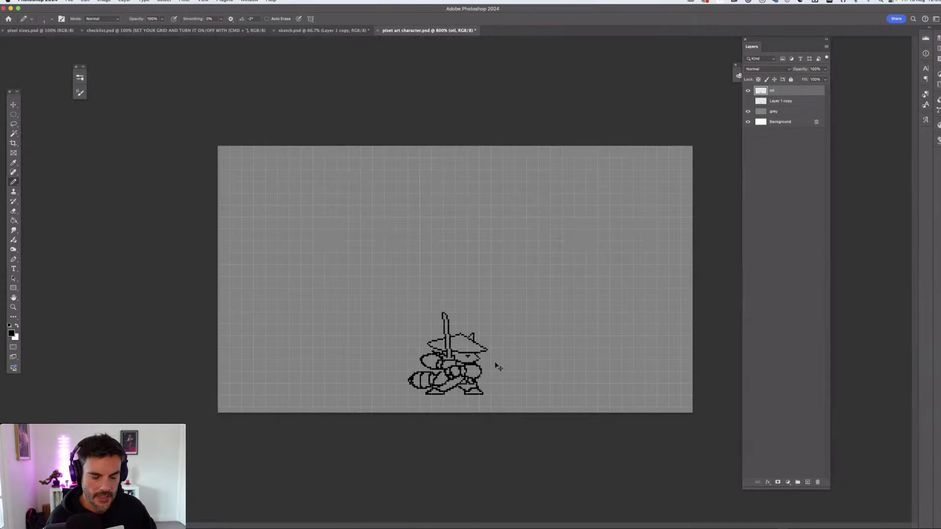
key(super+plus)
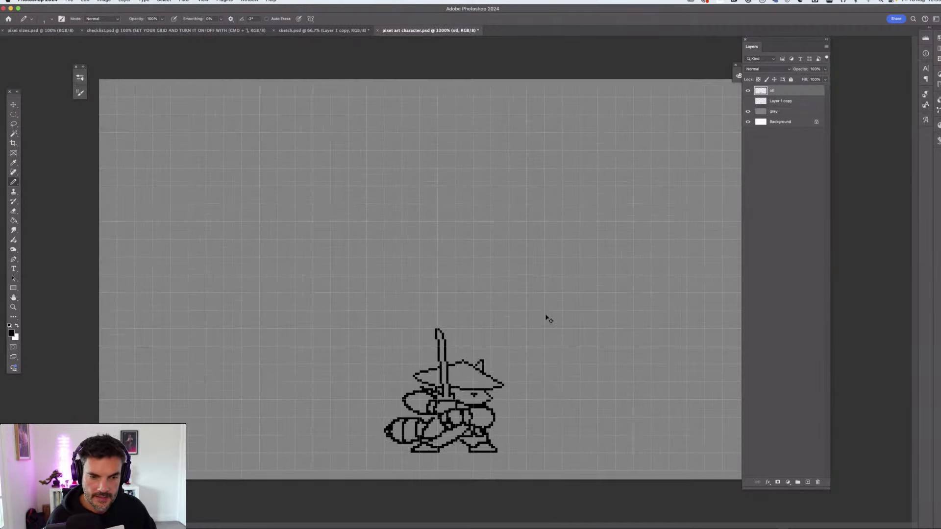
key(super+apostrophe)
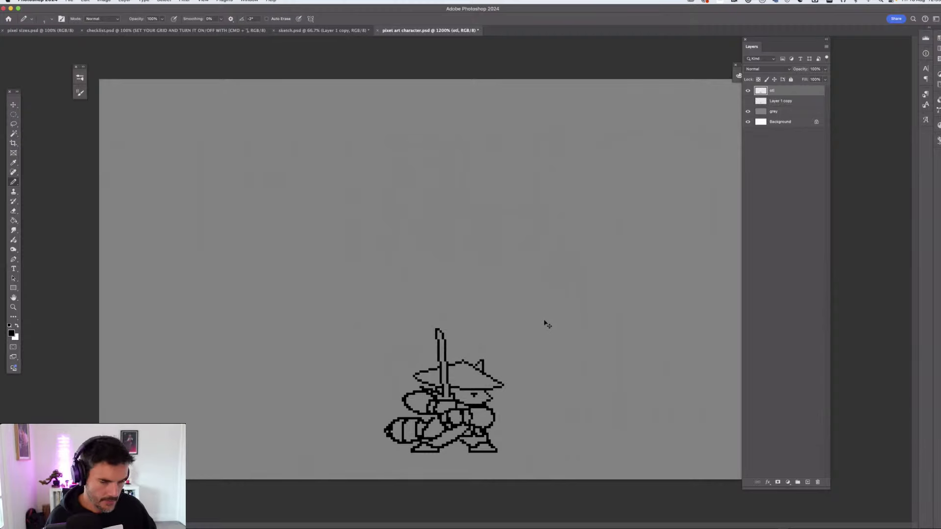
Try shifting the top pixel of the face's right edge one pixel outward under the hat brim, and undo it
key(super+plus)
key(super+plus)
key(super+plus)
key(super+plus)
key(super+plus)
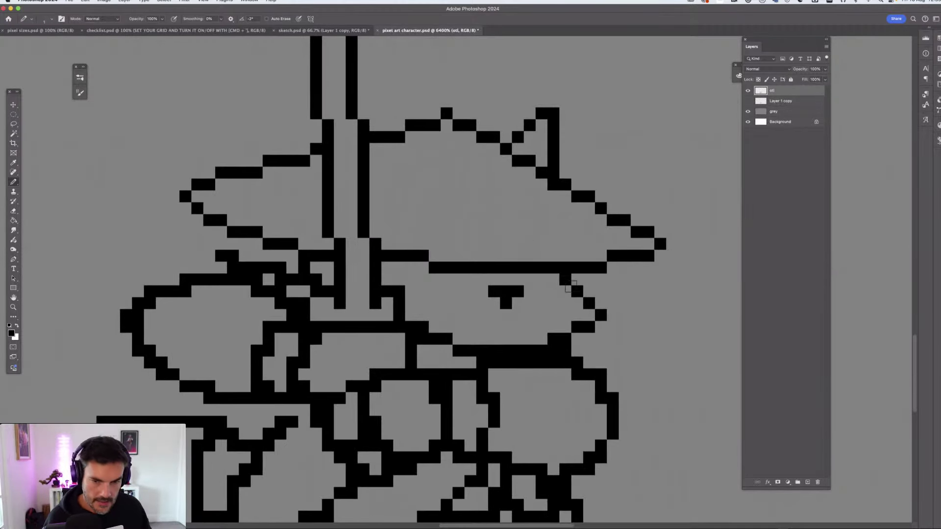
key(e)
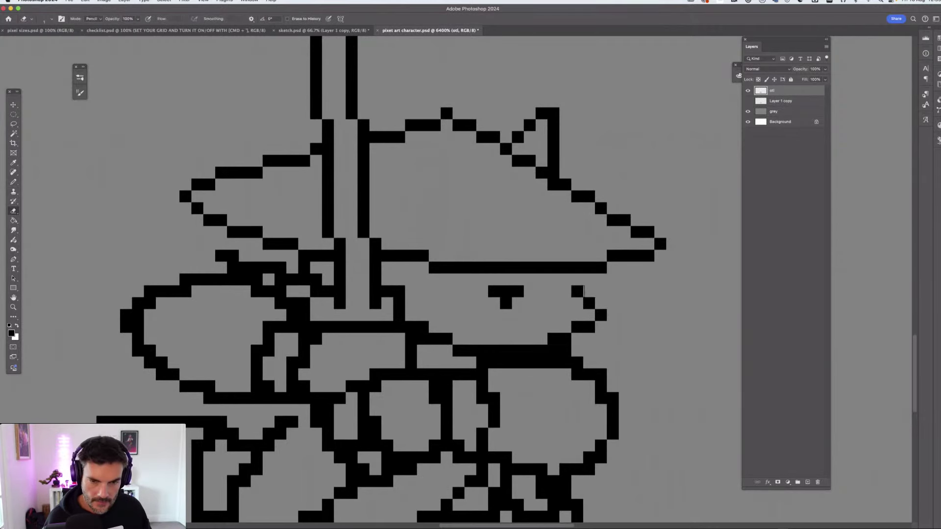
key(b)
click(577, 279)
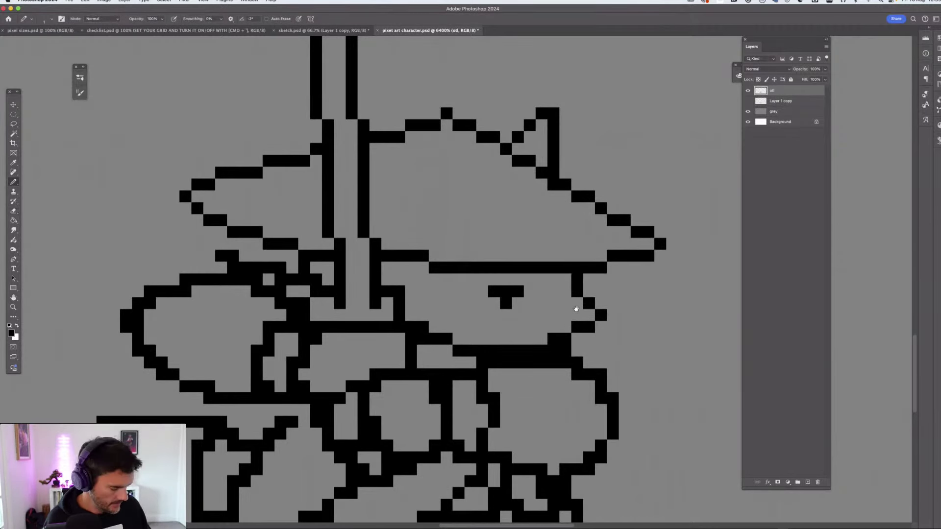
key(super+z)
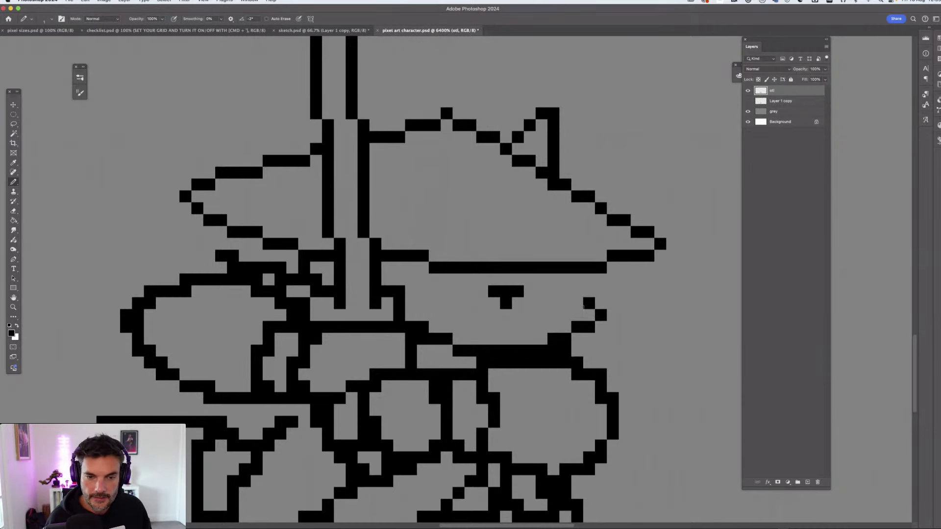
Try a vertical black face edge dropping from the hat brim to the muzzle's point
drag(584, 302, 589, 280)
key(e)
click(589, 303)
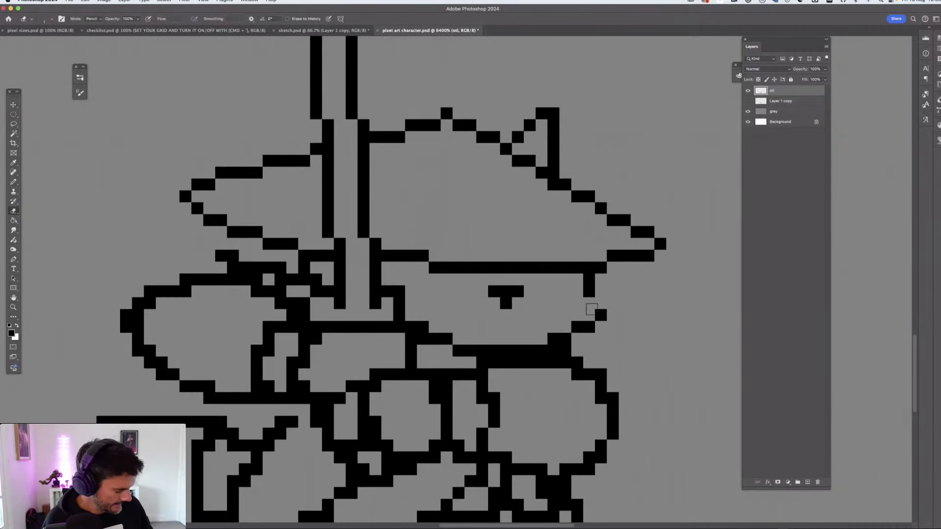
key(b)
click(601, 303)
Check the character at a small size and undo the recent changes to the face's right edge
key(super+minus)
key(super+minus)
key(super+minus)
key(super+minus)
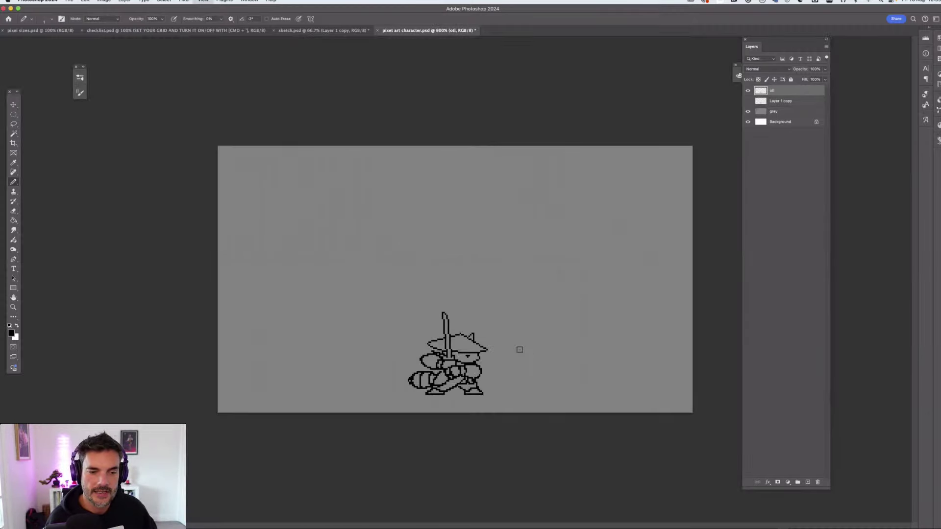
key(super+plus)
key(super+plus)
key(super+plus)
scroll(559, 260, down, 10)
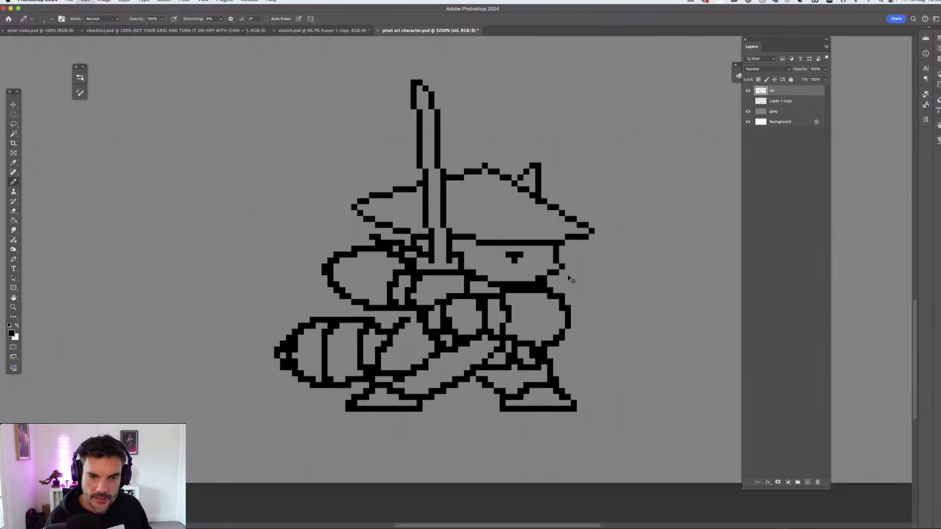
key(super+z)
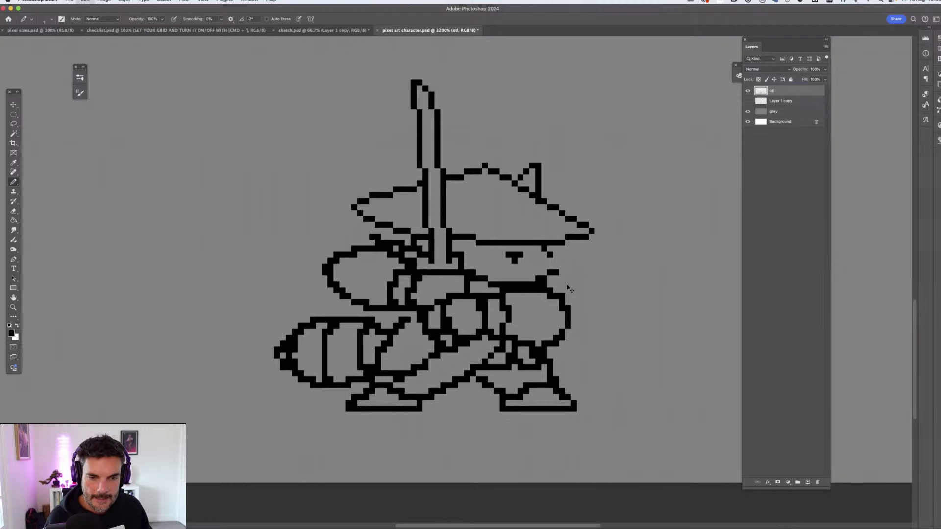
Close the gap in the face's right edge with black pixels, reshaping the flat front into a single-pixel muzzle point
drag(557, 260, 556, 268)
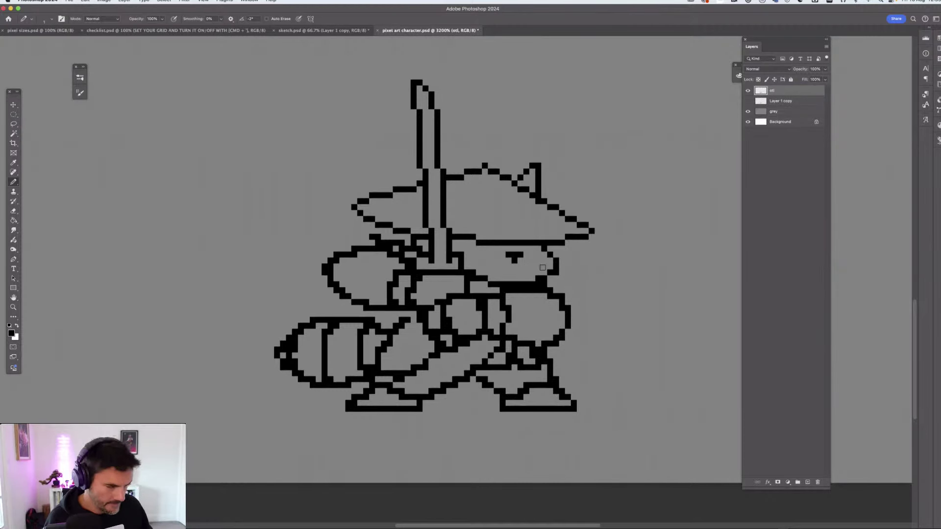
key(e)
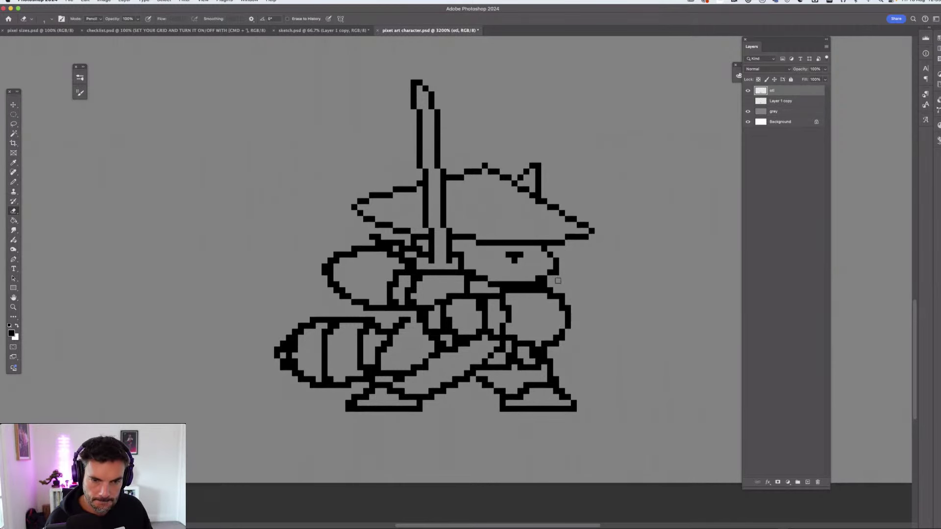
click(557, 267)
key(b)
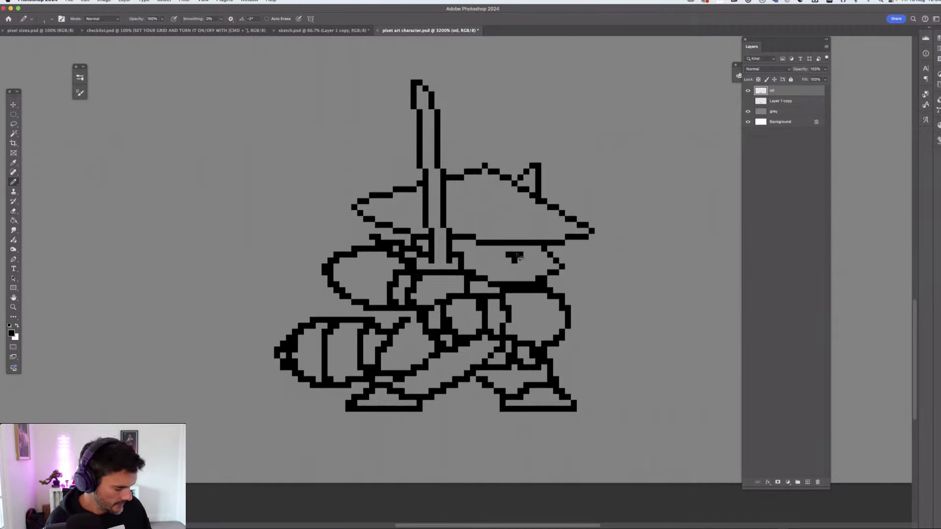
Select the eye with the Lasso, move it 1 px horizontally toward the muzzle, and deselect it
key(l)
mouse_move(524, 251)
mouse_down()
mouse_move(505, 252)
mouse_move(538, 264)
mouse_move(524, 258)
mouse_move(531, 258)
mouse_up()
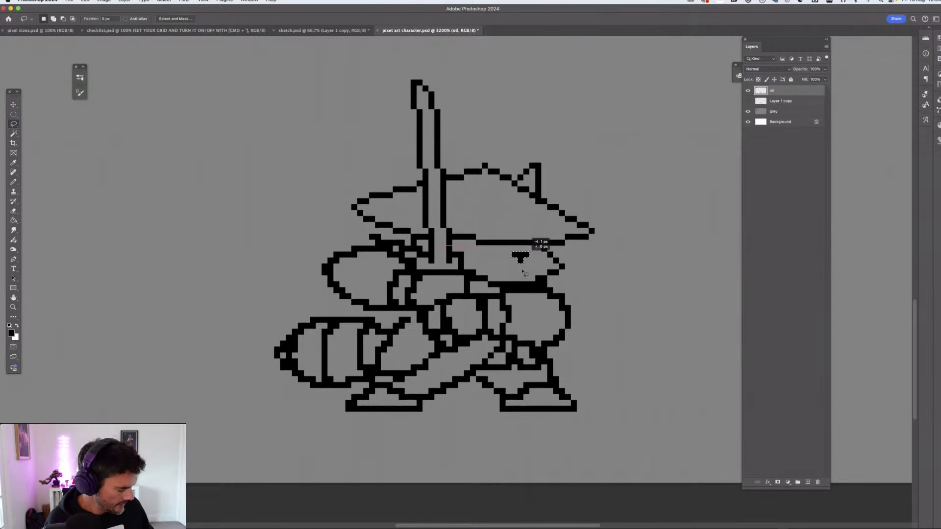
key(super+d)
key(b)
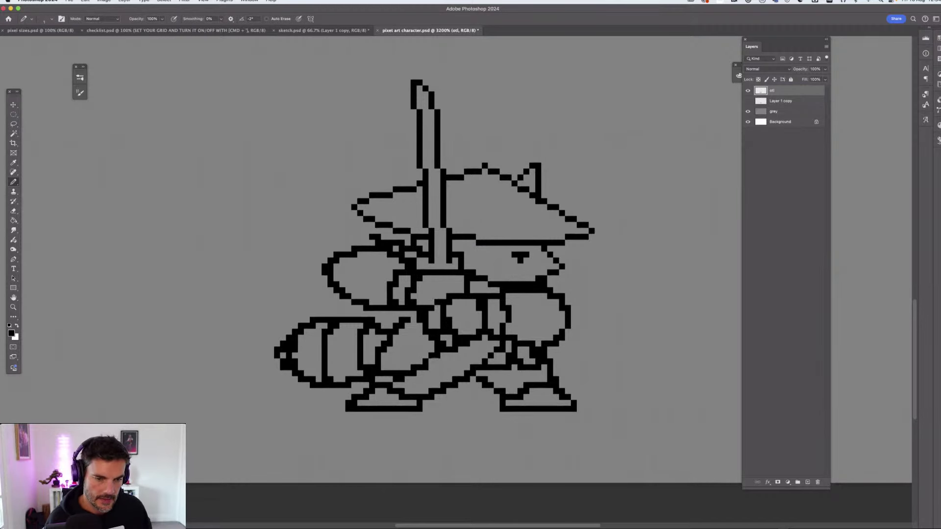
Erase the surplus black pixels inside the tail's tip and along its lower edge to thin the outline
key(e)
click(292, 345)
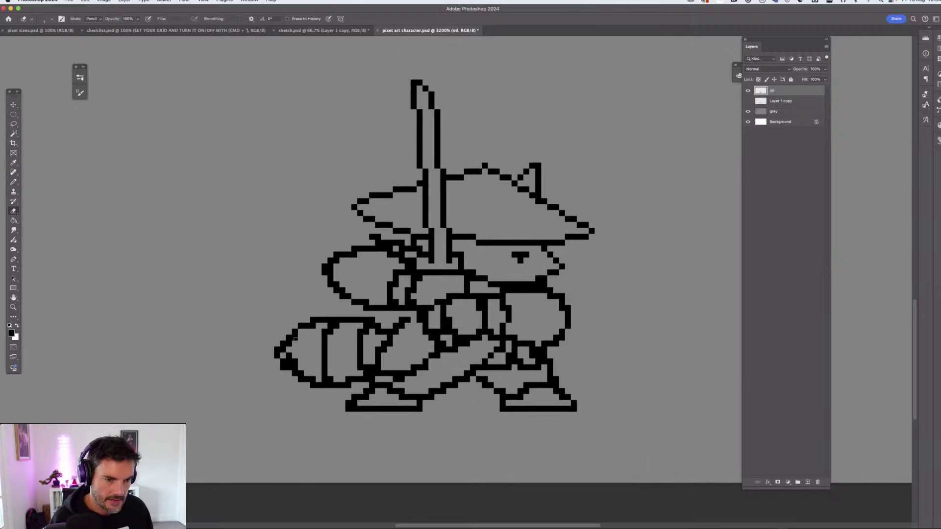
click(288, 351)
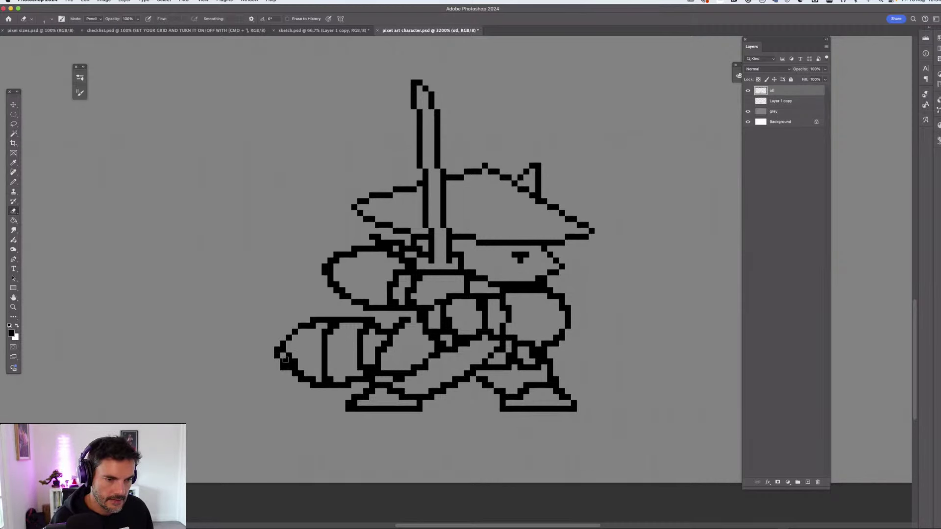
click(293, 361)
click(283, 361)
click(295, 365)
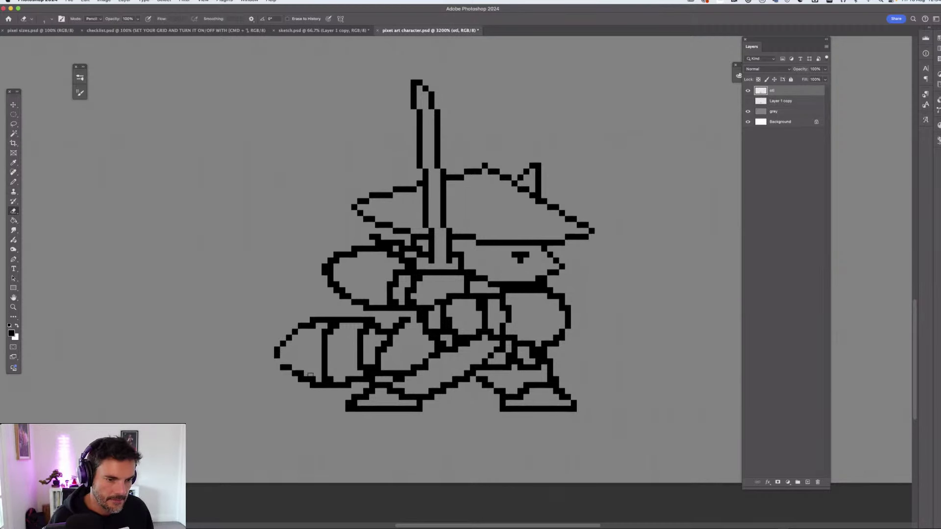
click(300, 373)
click(313, 379)
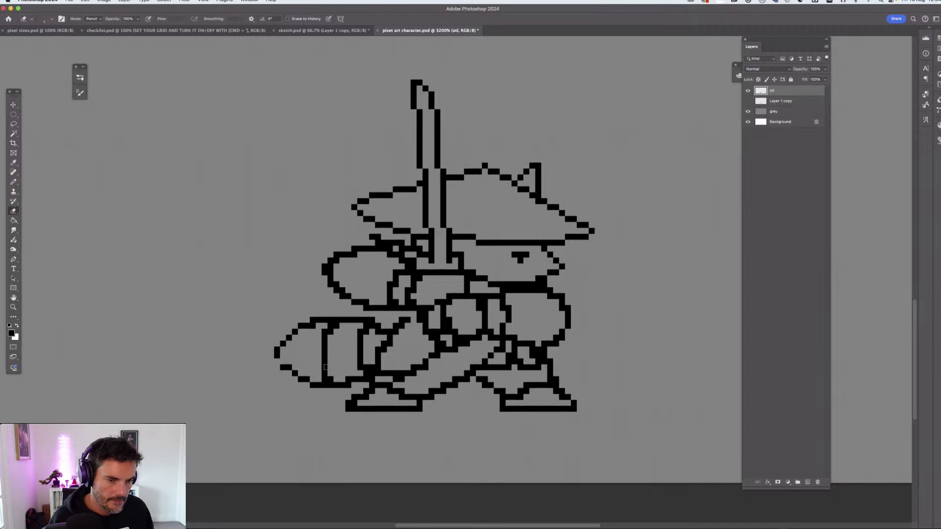
Replace the straight vertical stripe near the tail's tip with a black line curving toward the tip
click(324, 373)
drag(324, 337, 324, 368)
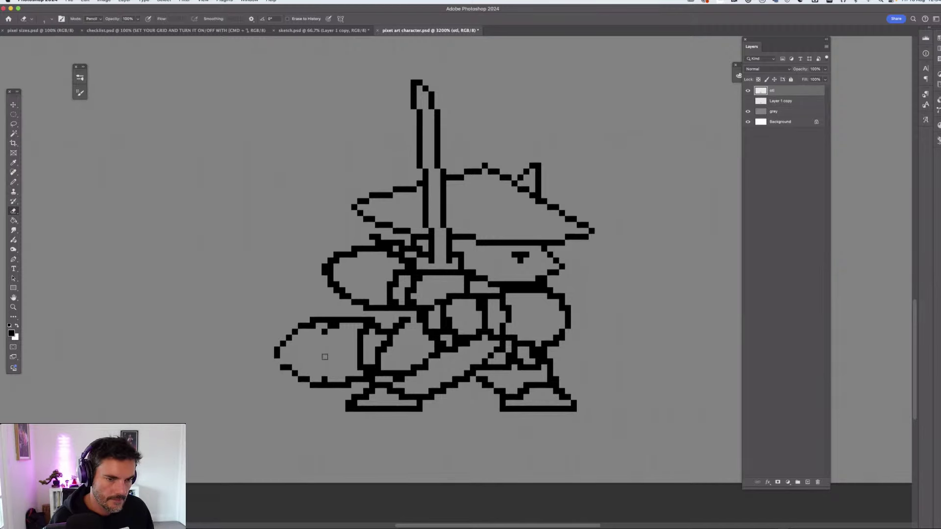
key(b)
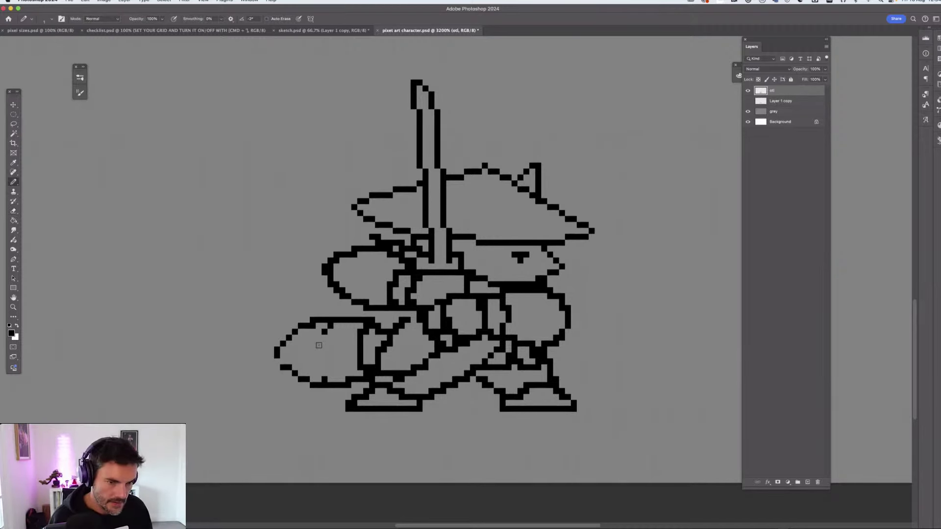
mouse_move(323, 335)
mouse_down()
mouse_move(313, 357)
mouse_move(319, 370)
mouse_up()
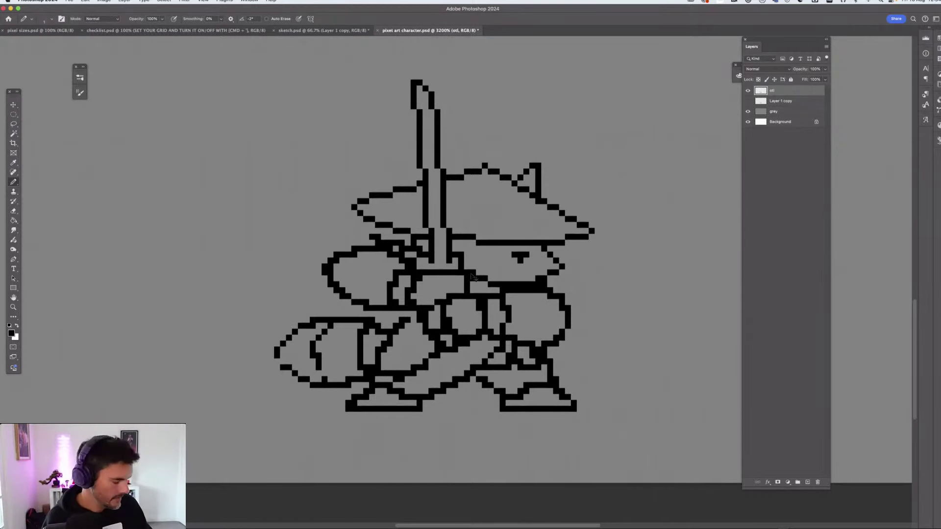
Open main.psd from the JLO show PIXEL ART folder in Finder and move Group 1 above Layer 1
key(super+Tab)
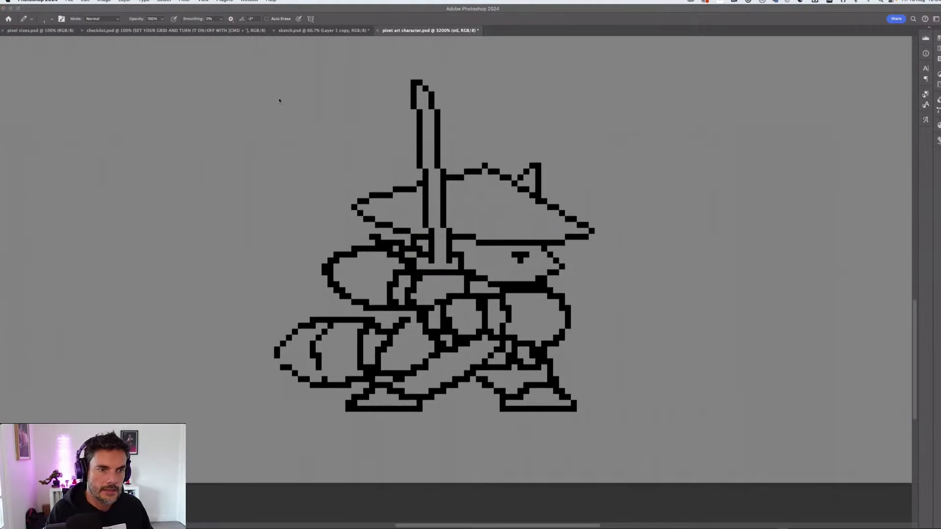
key(ctrl+shift+Tab)
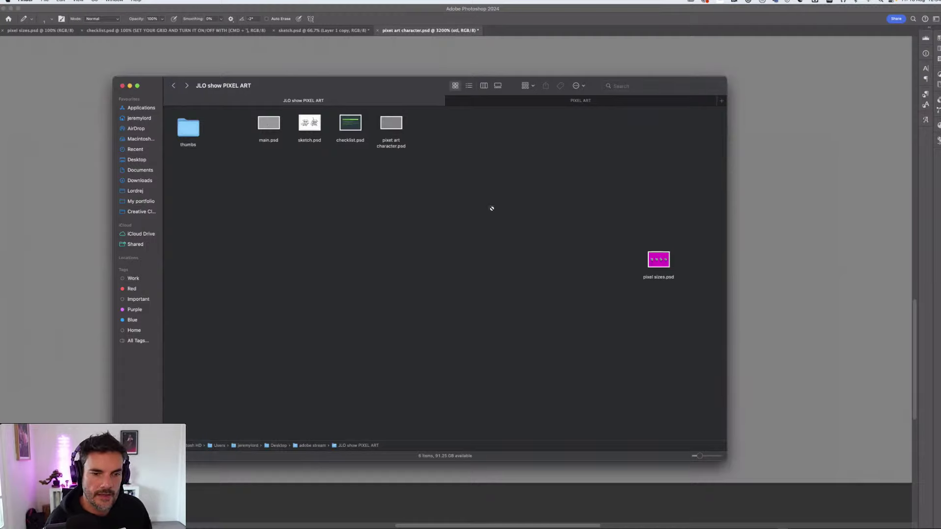
key(super+Tab)
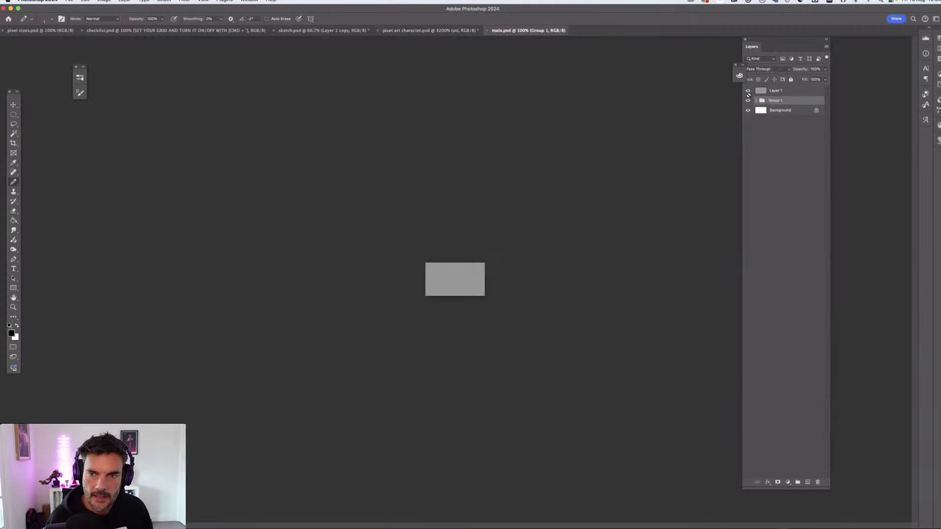
click(748, 91)
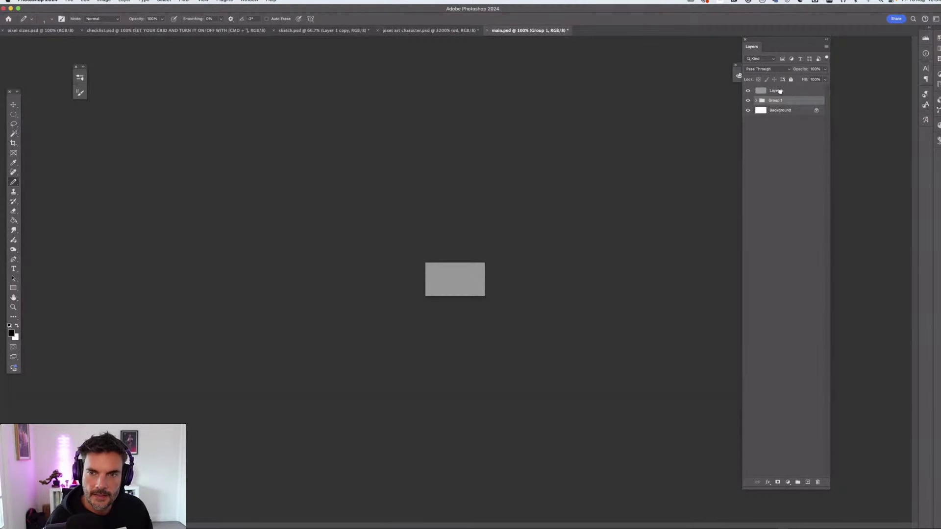
drag(774, 98, 774, 87)
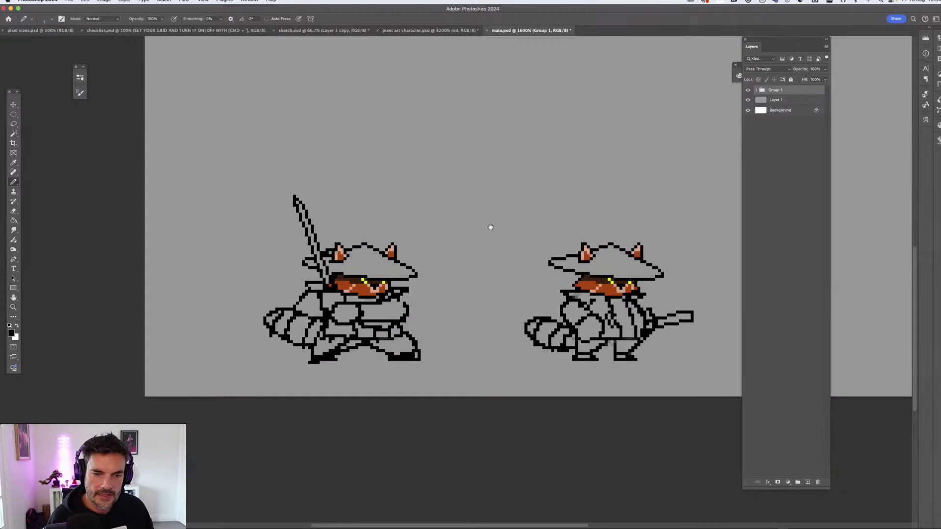
Examine the two partly coloured hatted characters in main.psd, both close up and at a small scale
drag(490, 227, 413, 240)
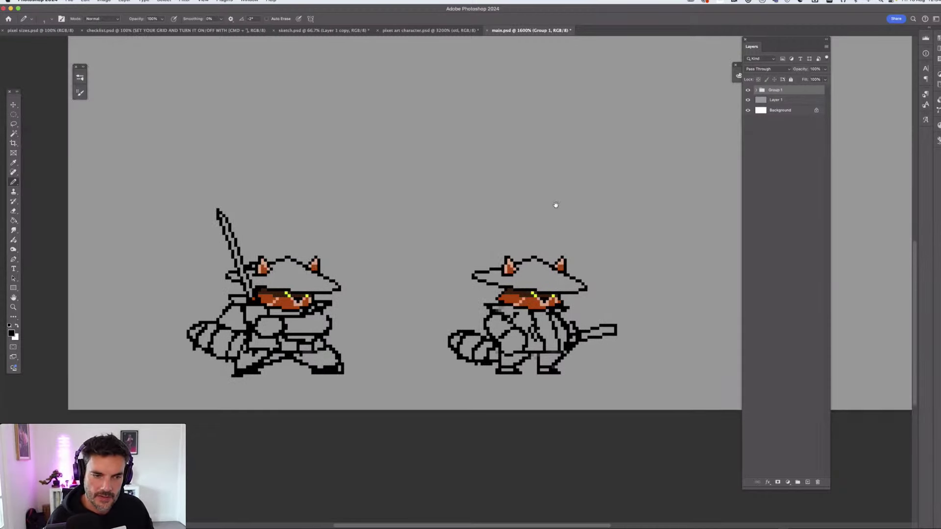
drag(511, 251, 579, 232)
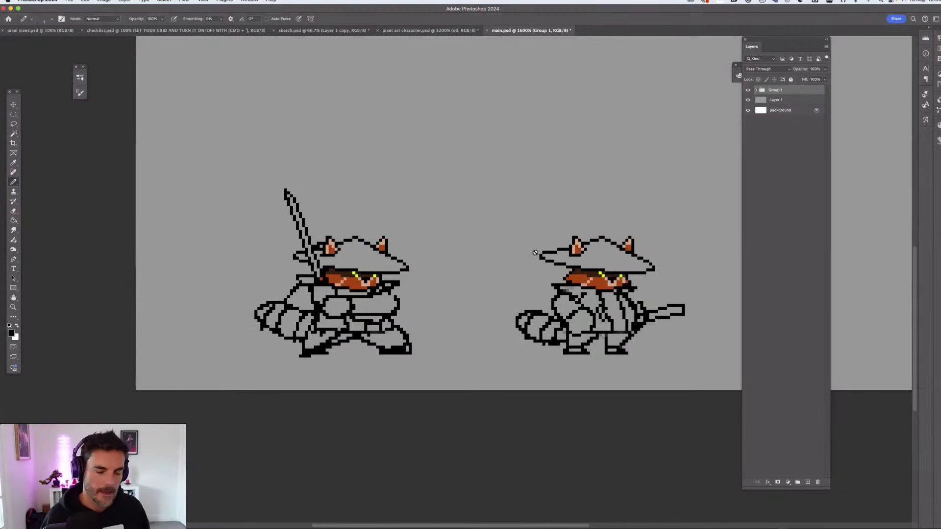
key(super+equal)
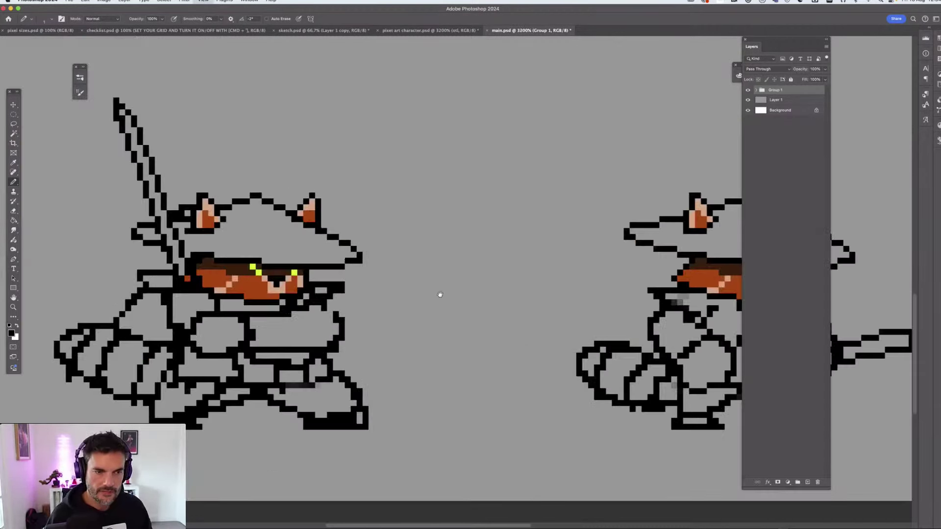
scroll(441, 294, right, 2)
scroll(441, 294, down, 1)
key(super+minus)
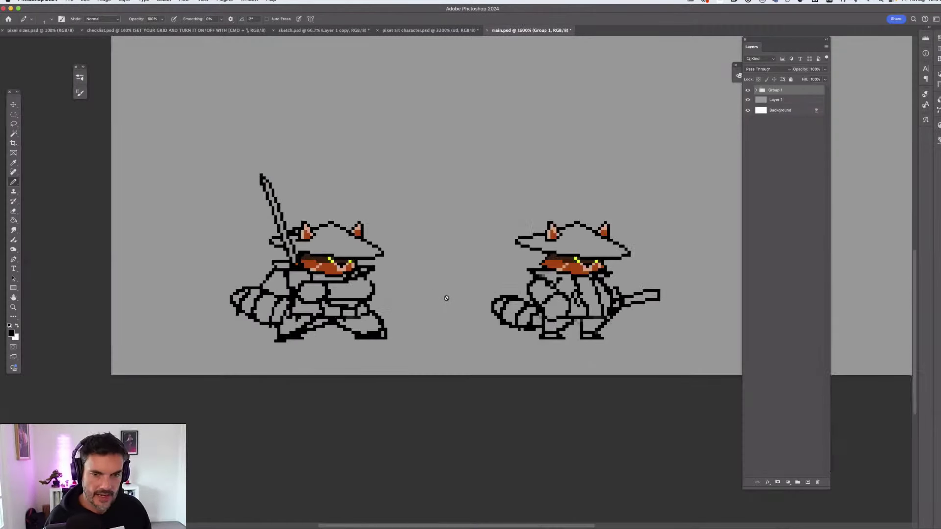
key(super+apostrophe)
key(super+minus)
key(super+minus)
key(super+minus)
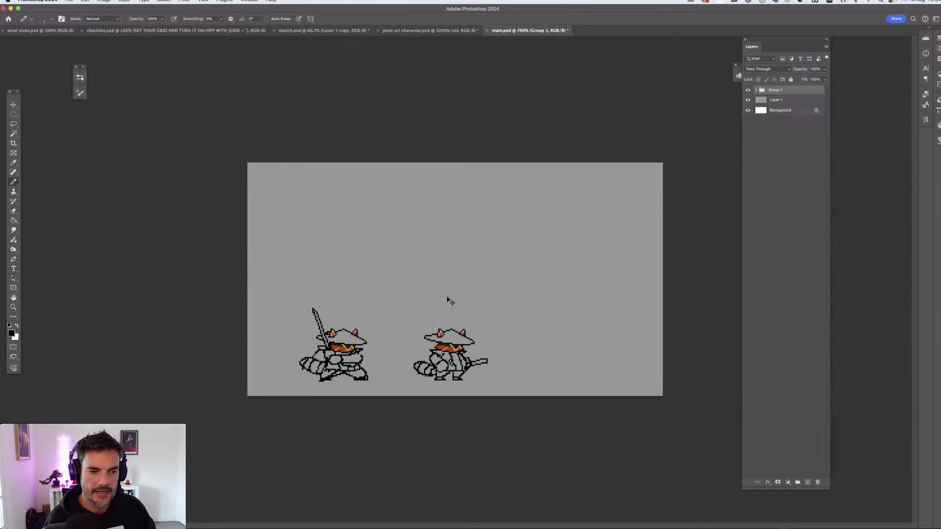
key(super+minus)
key(super+minus)
key(super+minus)
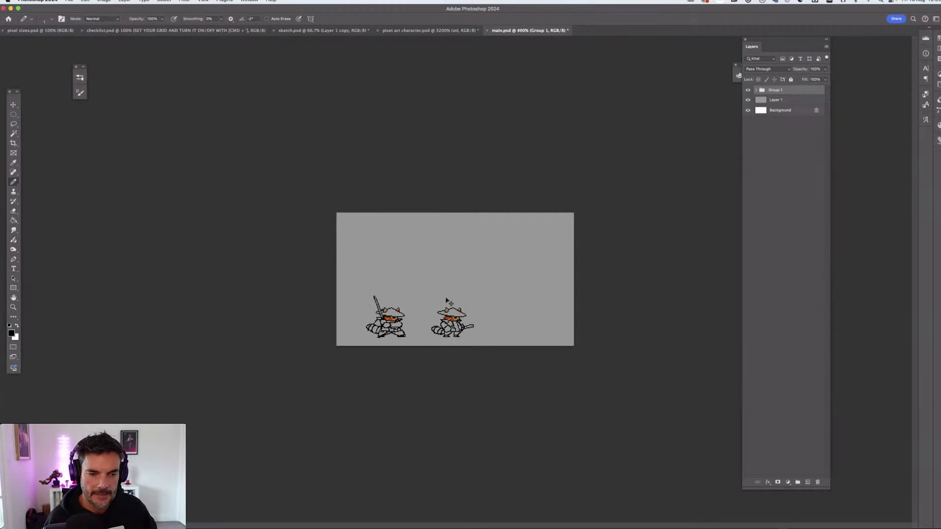
key(super+plus)
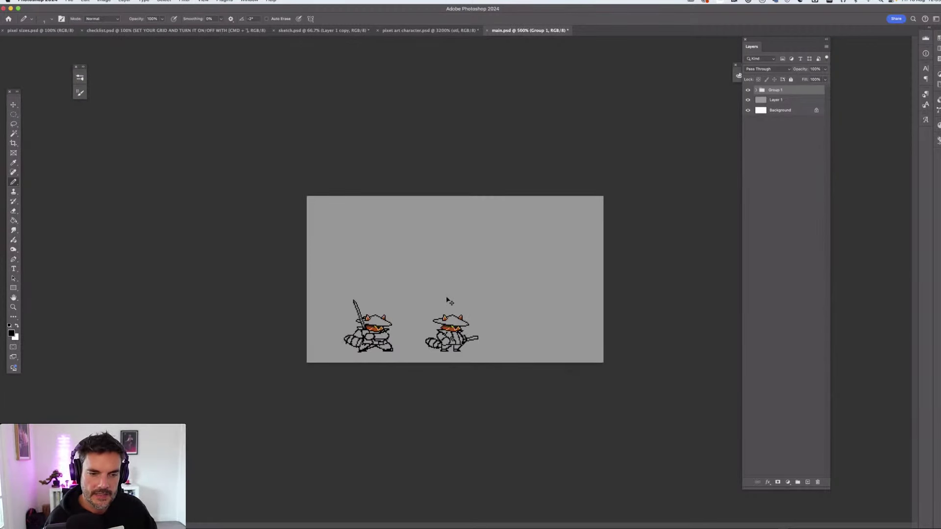
key(super+plus)
scroll(445, 294, up, 5)
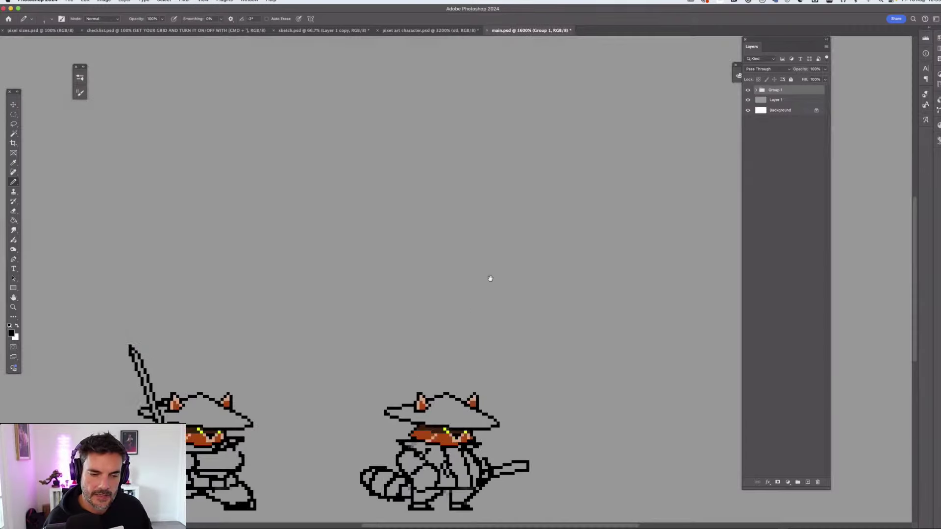
scroll(540, 210, down, 5)
scroll(539, 210, left, 4)
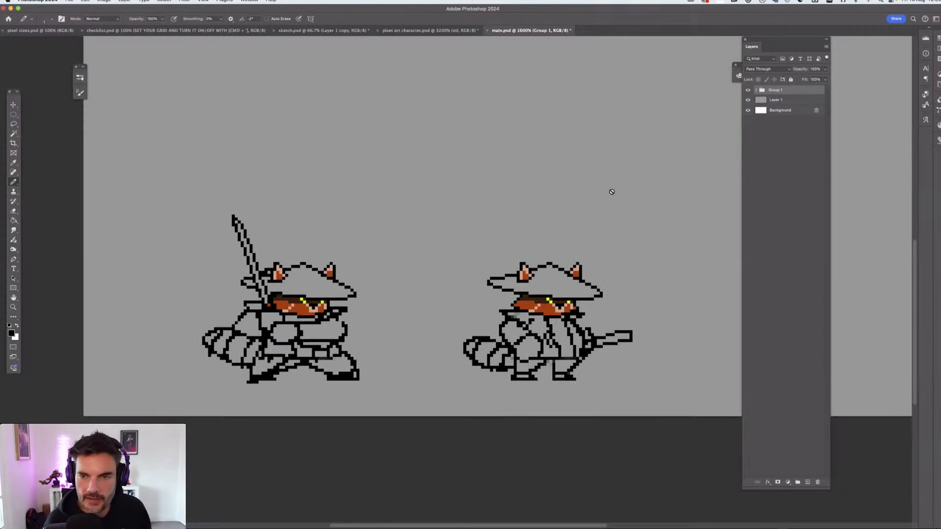
Check the layers inside Group 1 and compare the characters in main.psd with the outline in pixel art character.psd
click(756, 90)
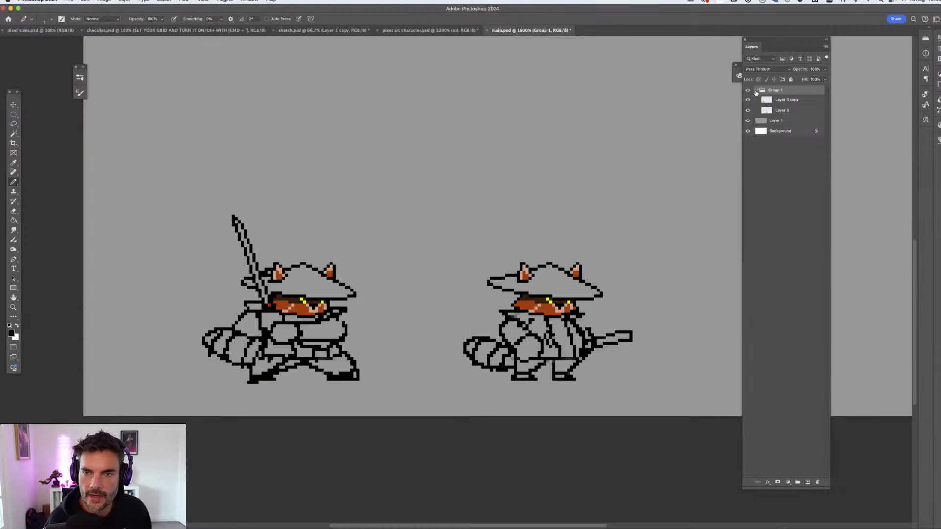
click(755, 91)
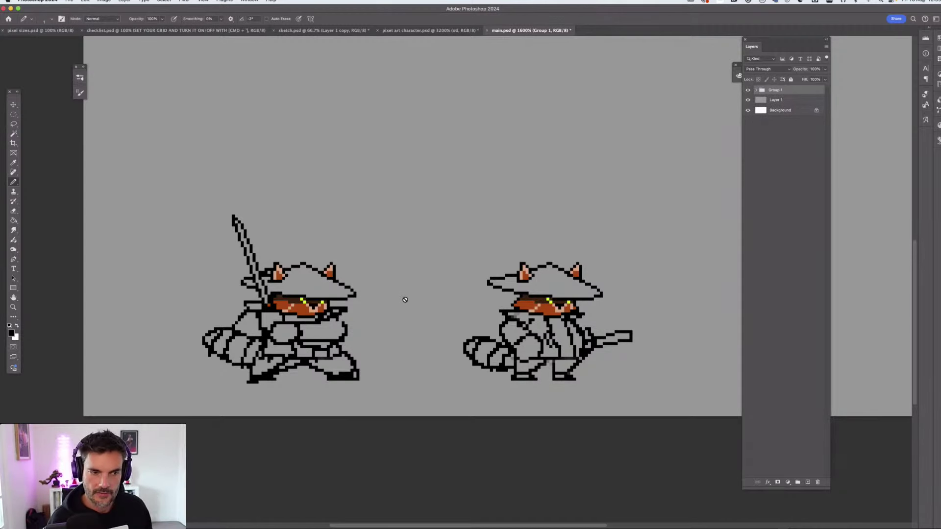
click(441, 31)
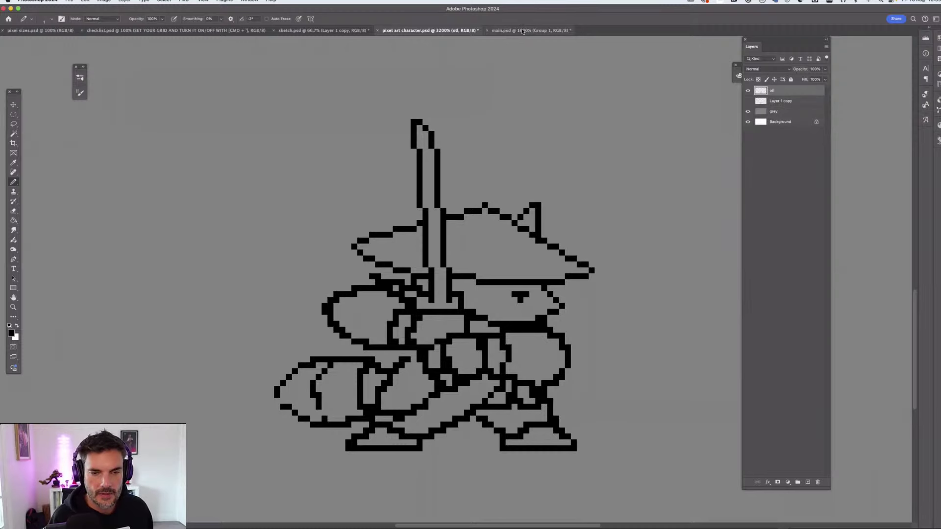
click(505, 31)
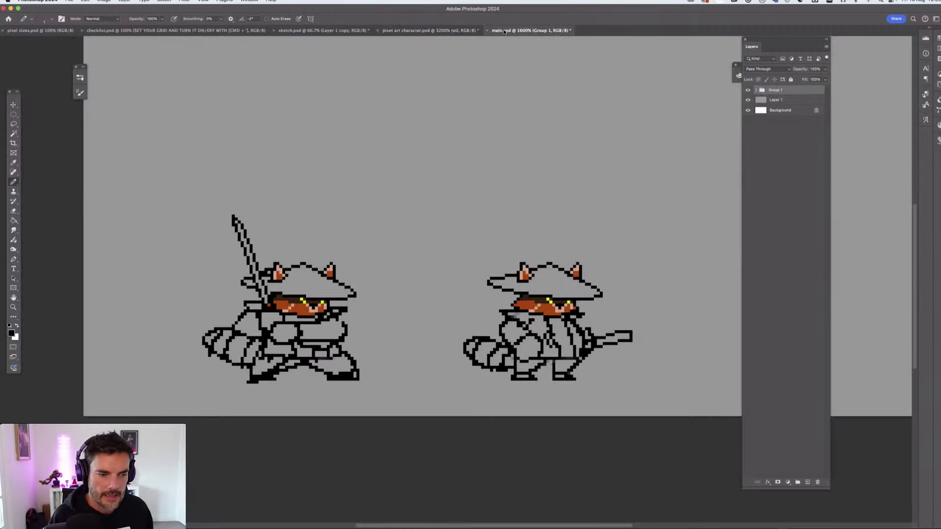
scroll(479, 206, up, 5)
scroll(479, 206, right, 4)
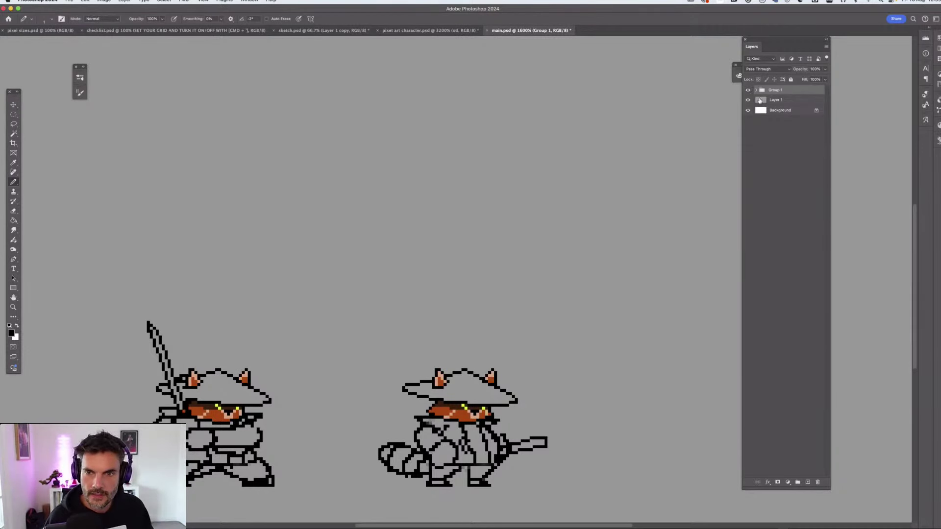
Select Layer 3 inside Group 1 and try the Eraser near the standing character's collar
key(alt+bracketleft)
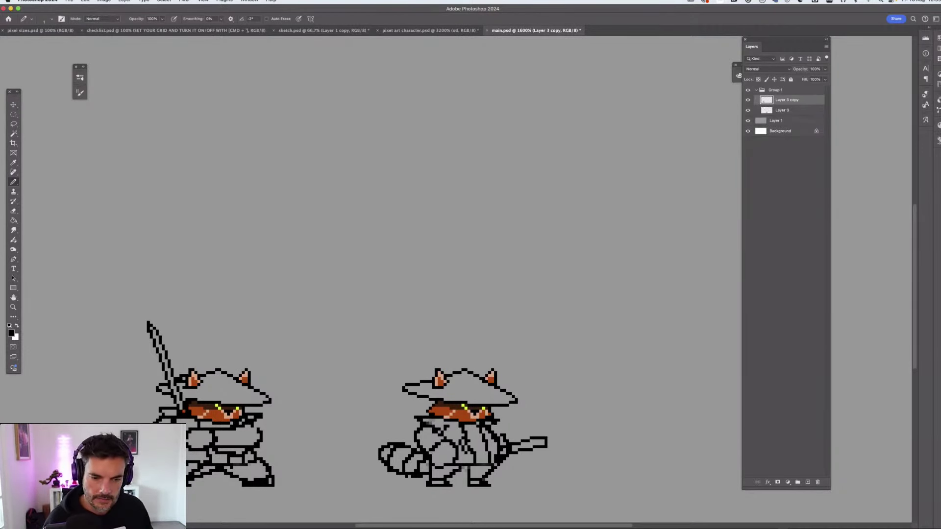
key(e)
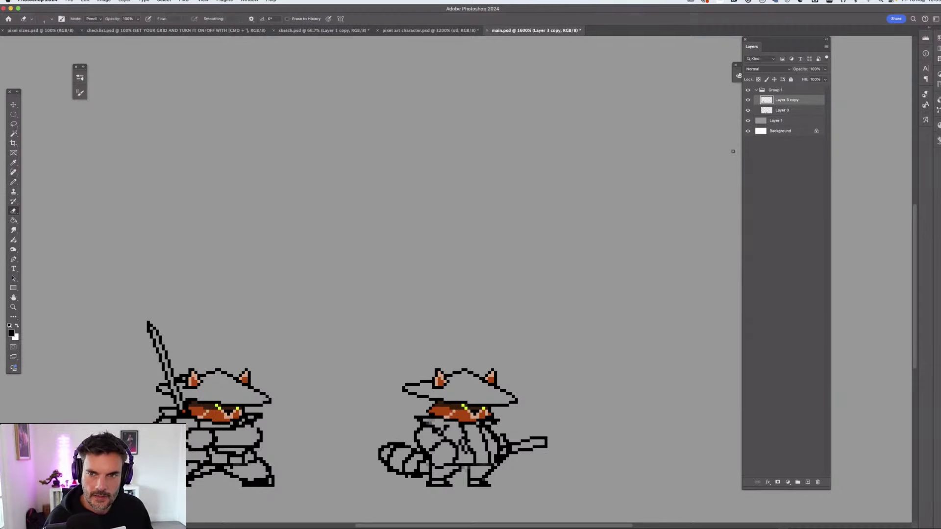
key(alt+bracketleft)
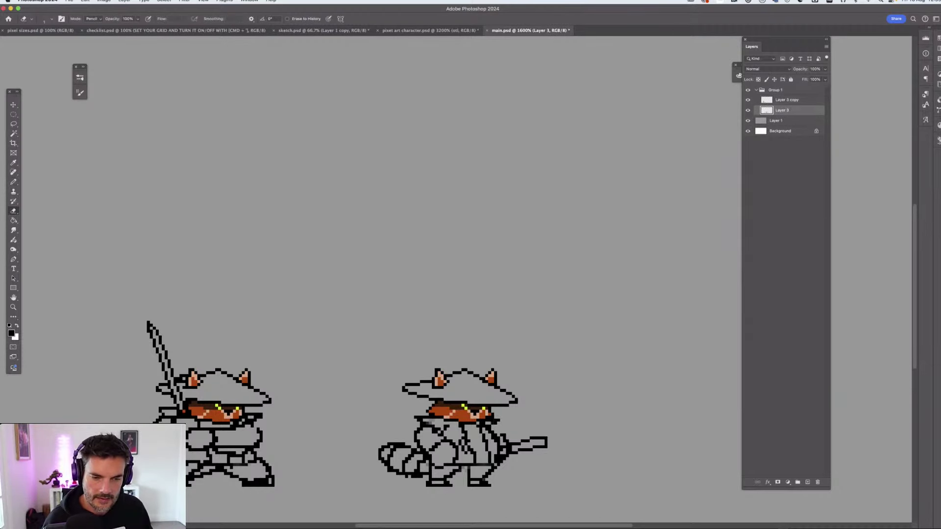
click(495, 421)
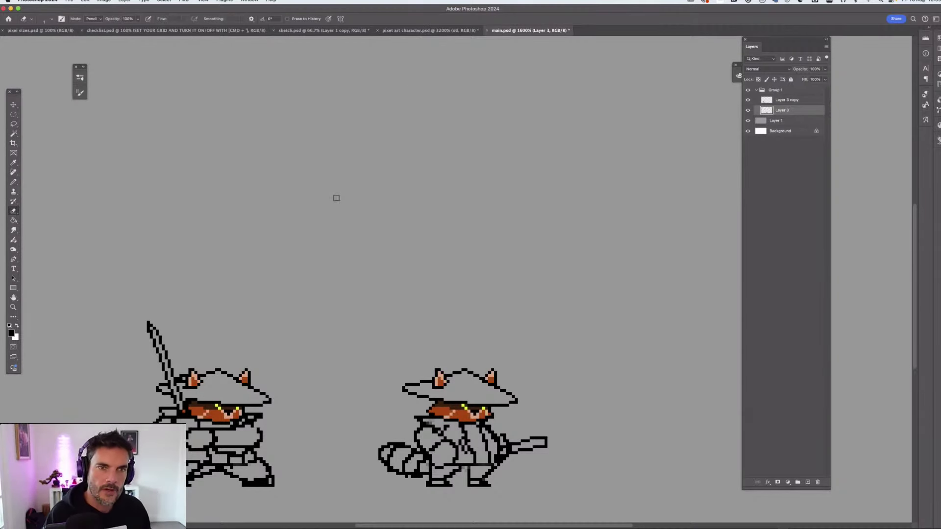
Return to pixel art character.psd and review the full outlined pose and its layers, keeping the outline layer selected
click(431, 31)
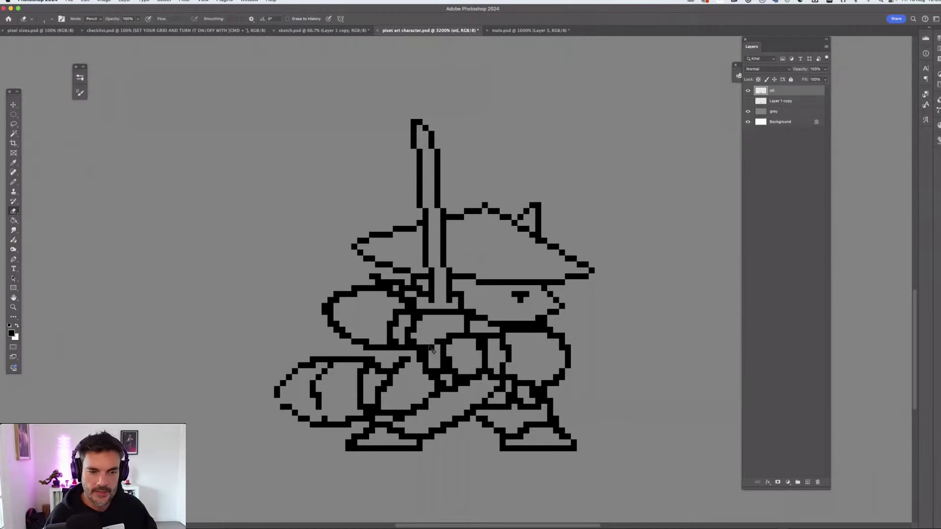
scroll(427, 354, down, 3)
scroll(501, 218, up, 1)
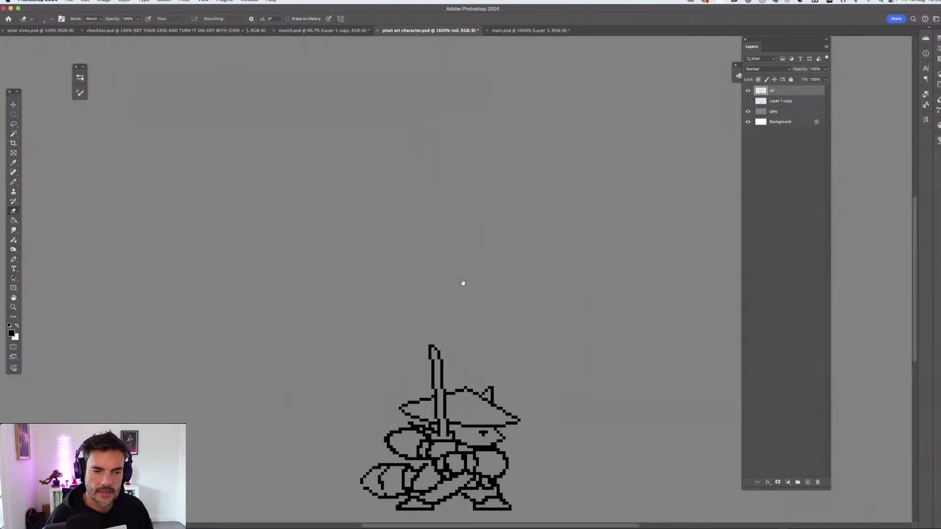
scroll(437, 330, down, 3)
scroll(437, 330, up, 1)
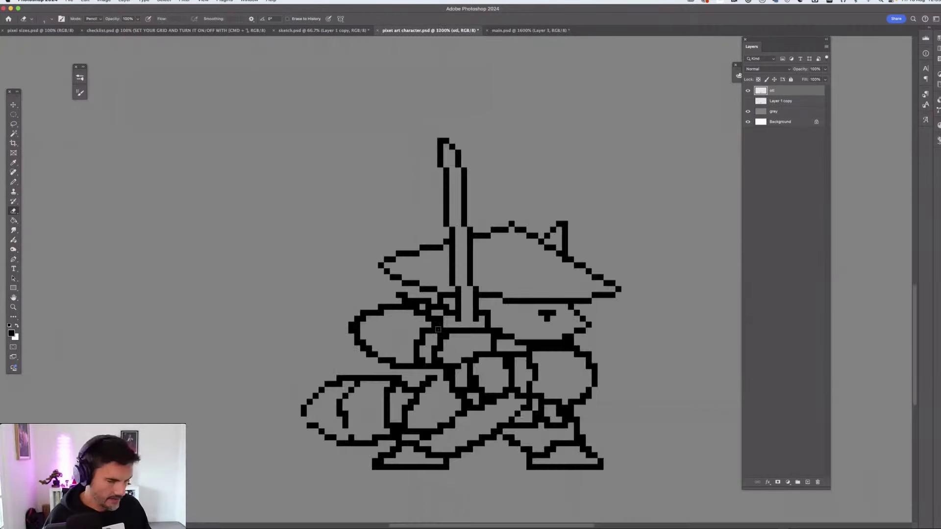
key(b)
scroll(517, 236, down, 3)
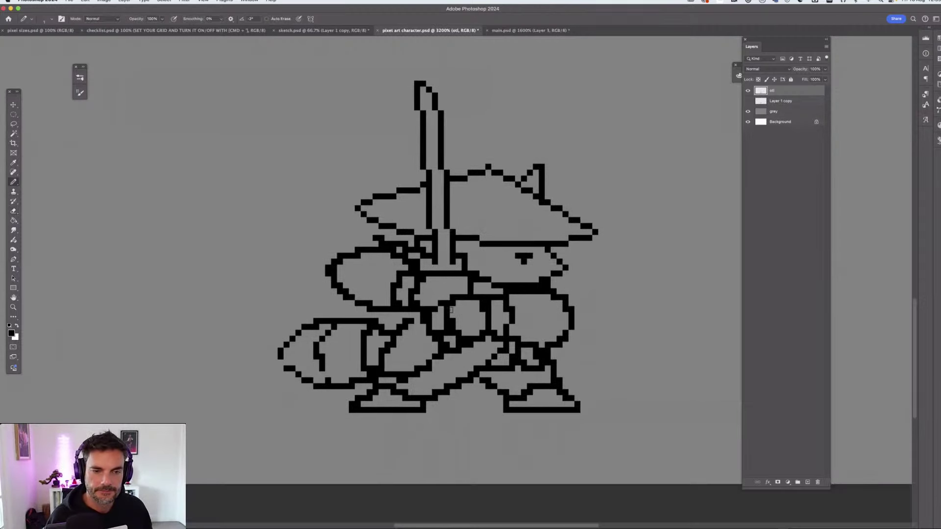
scroll(532, 285, down, 1)
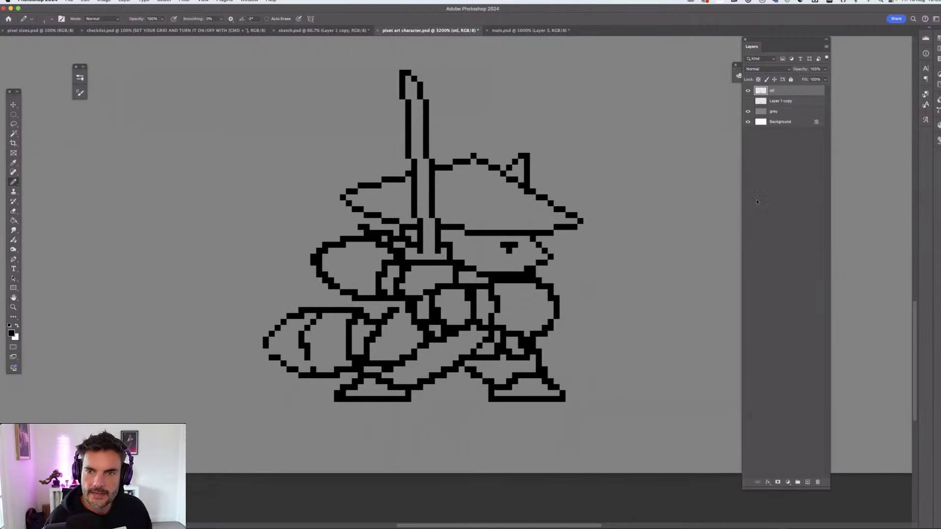
key(alt+bracketleft)
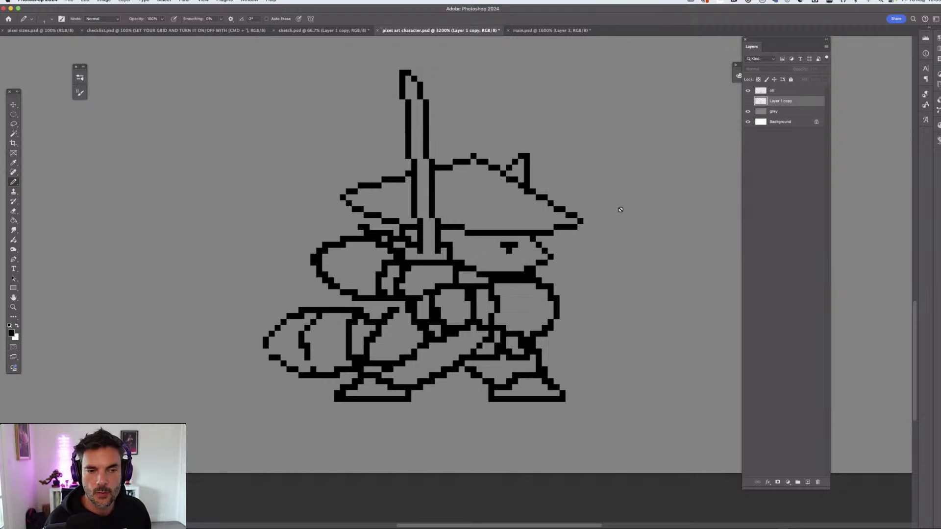
click(757, 92)
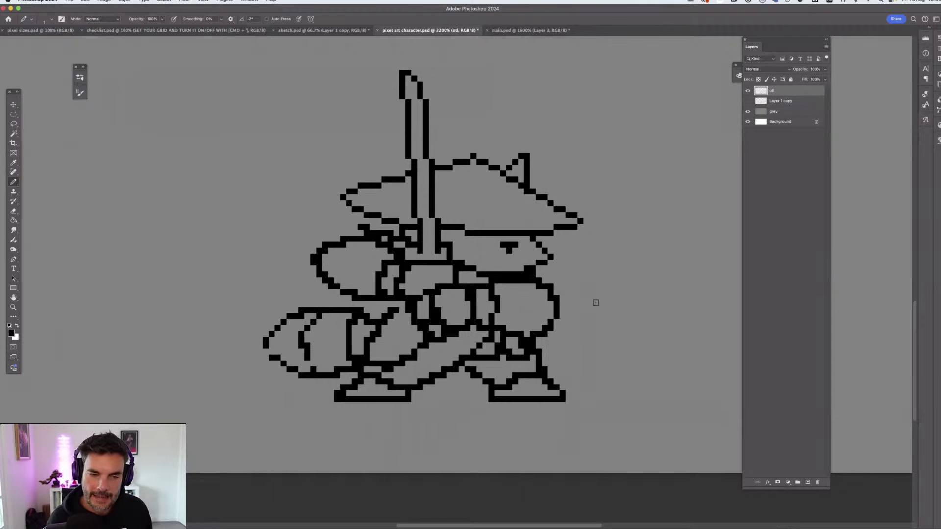
Sample the orange-brown from the standing character's face in main.psd and return to pixel art character.psd
click(510, 31)
alt+click(441, 409)
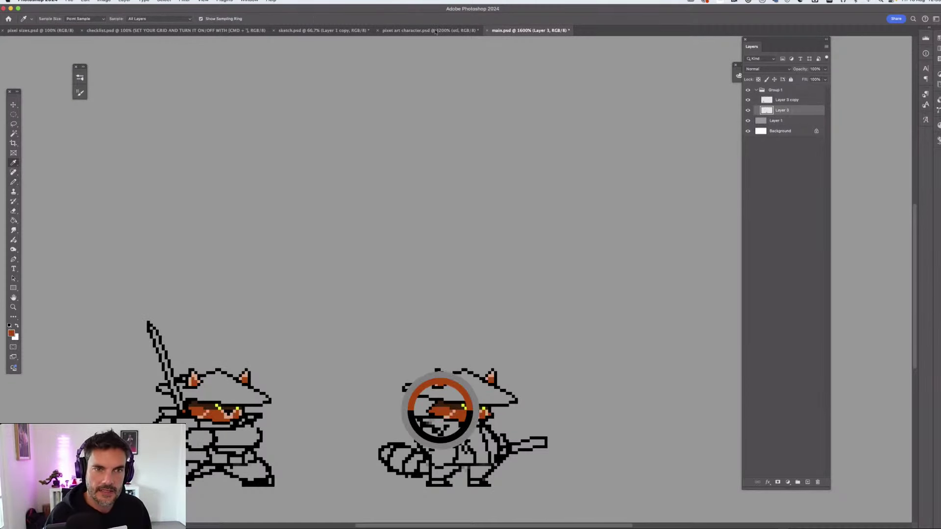
key(ctrl+shift+Tab)
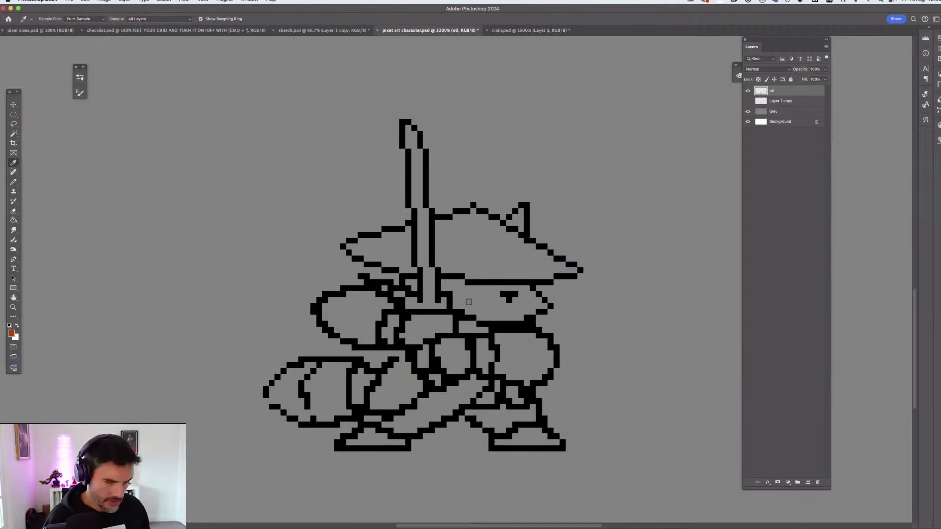
Turn off anti-aliasing for the Paint Bucket and fill the face and the small patch behind the sword with the sampled orange-brown
key(ctrl+plus)
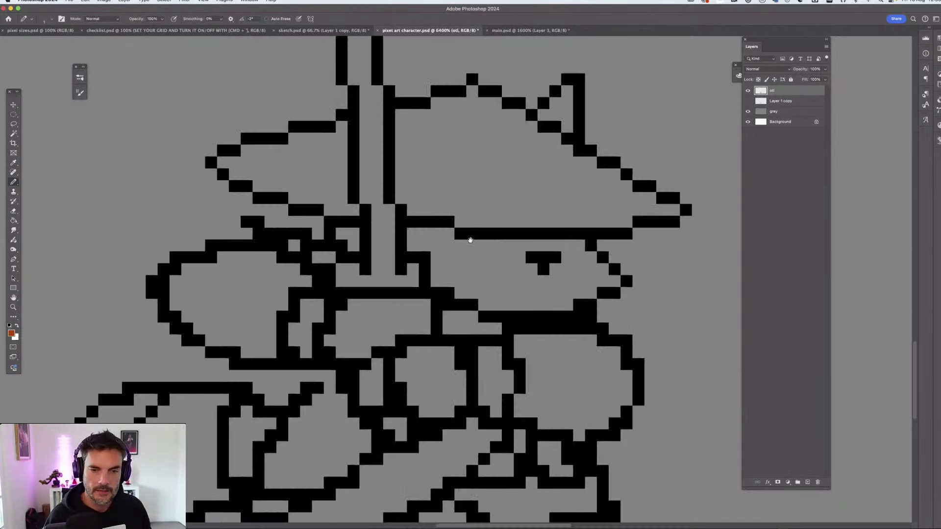
scroll(473, 243, down, 2)
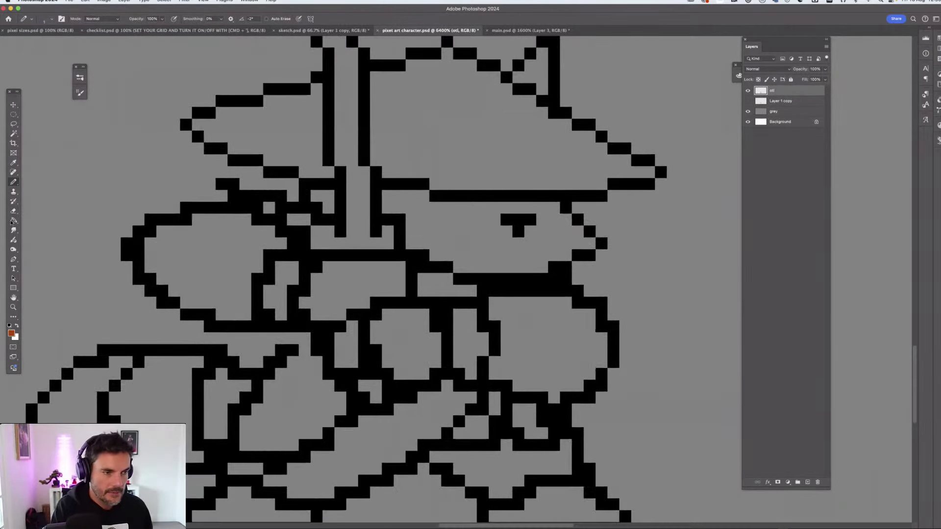
key(g)
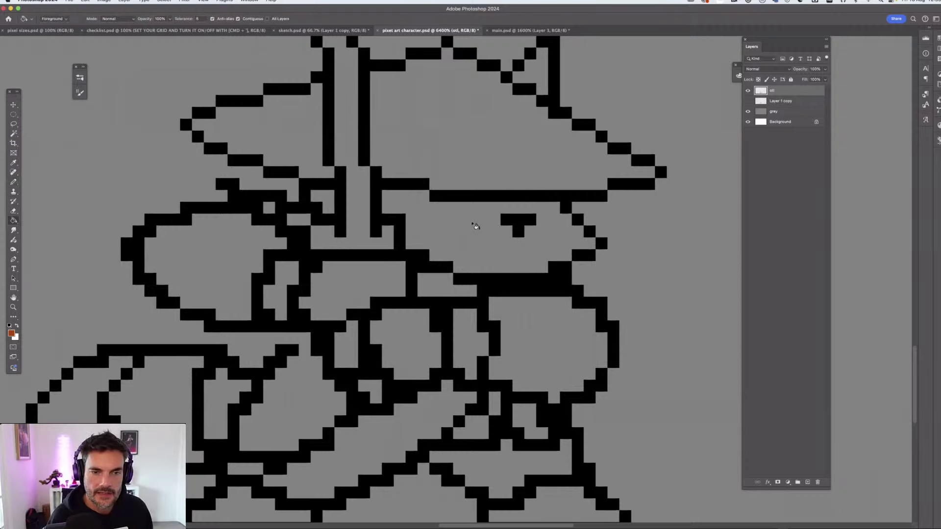
click(452, 277)
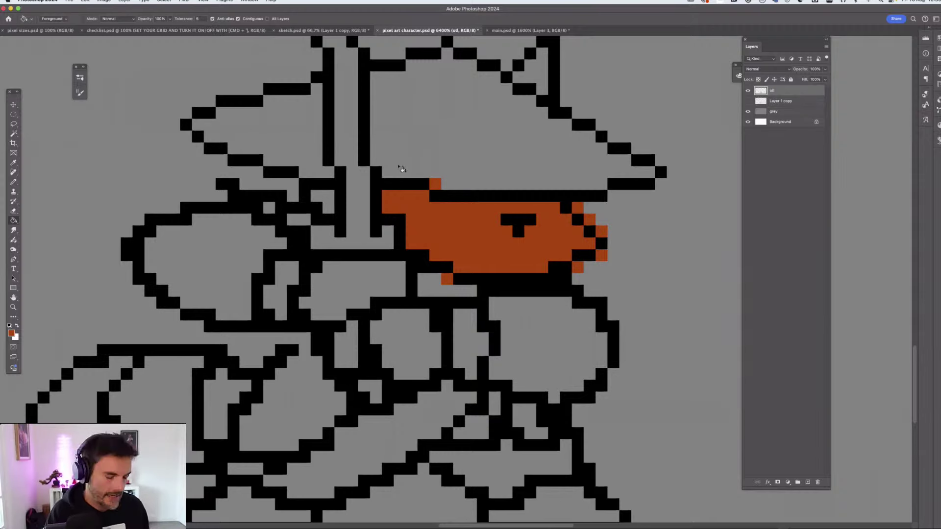
key(super+z)
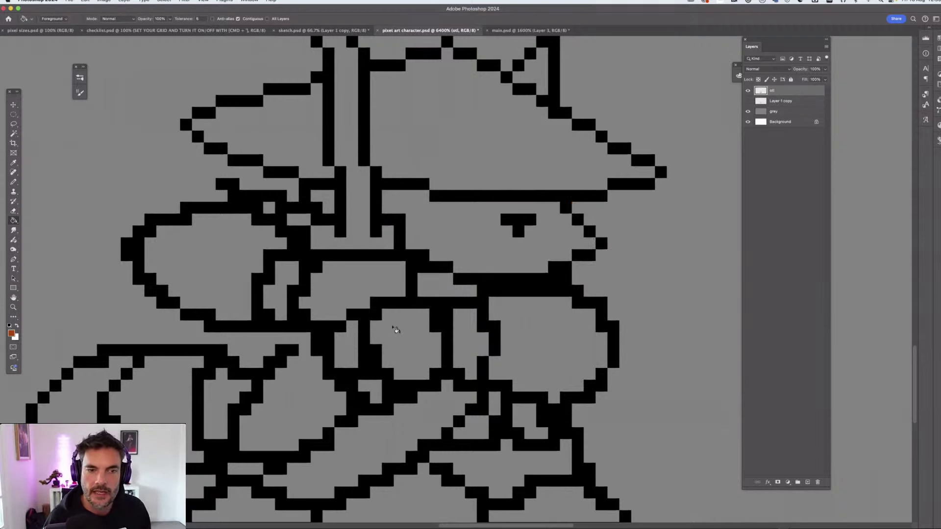
click(524, 269)
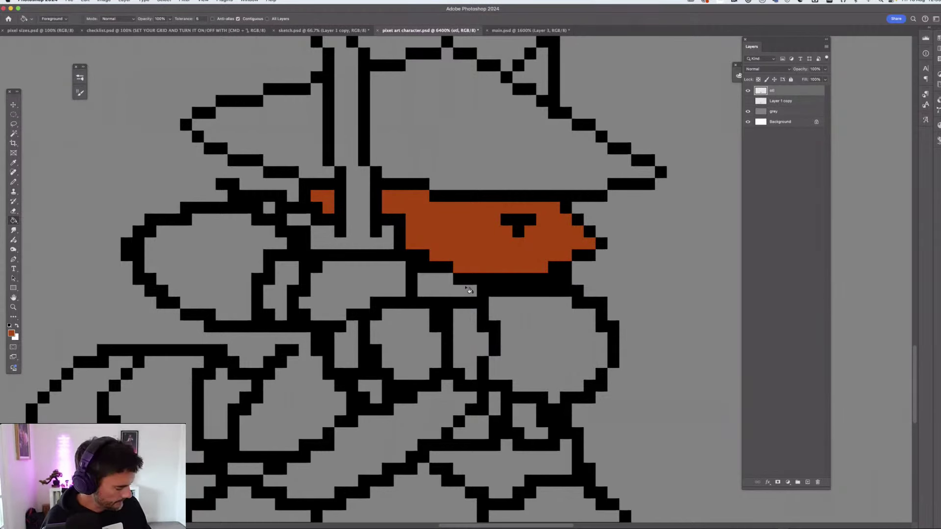
Set the foreground colour to the darker brown #8c3201 and draw a shadow row across the face under the hat brim with the Pencil
key(b)
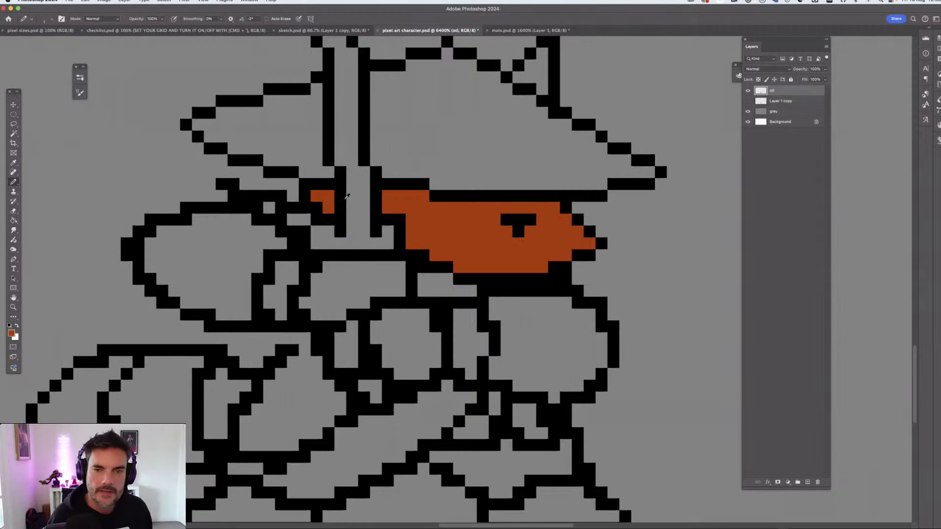
click(11, 333)
drag(758, 106, 758, 109)
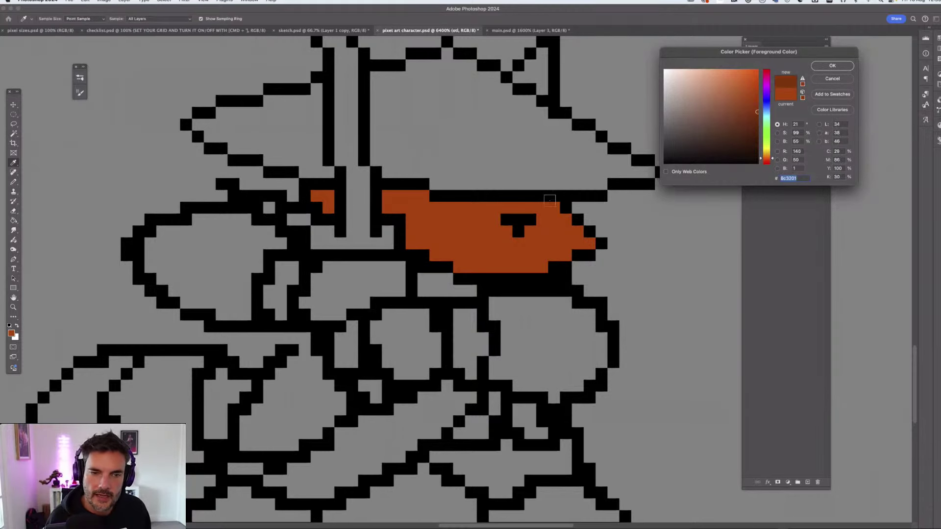
key(Return)
drag(482, 206, 388, 196)
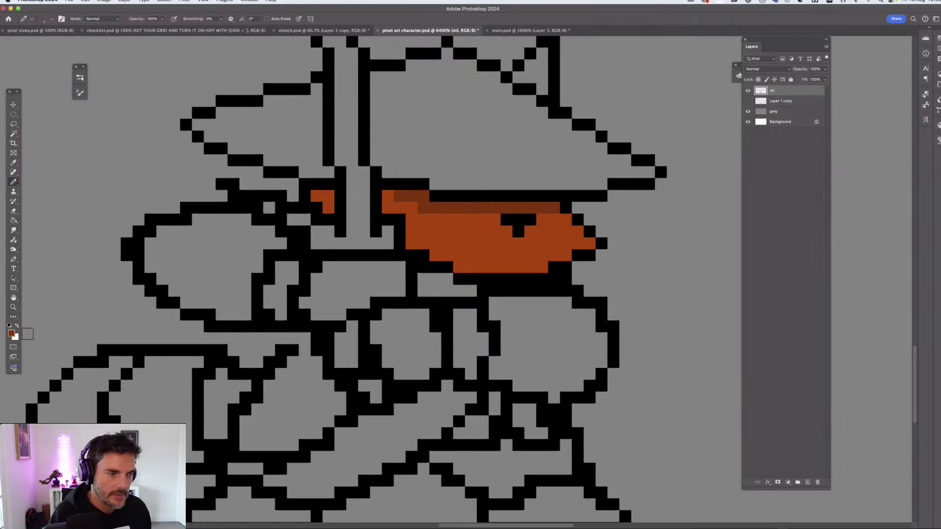
Choose a deeper reddish brown and repaint the shadow under the hat brim on both sides of the sword
click(11, 333)
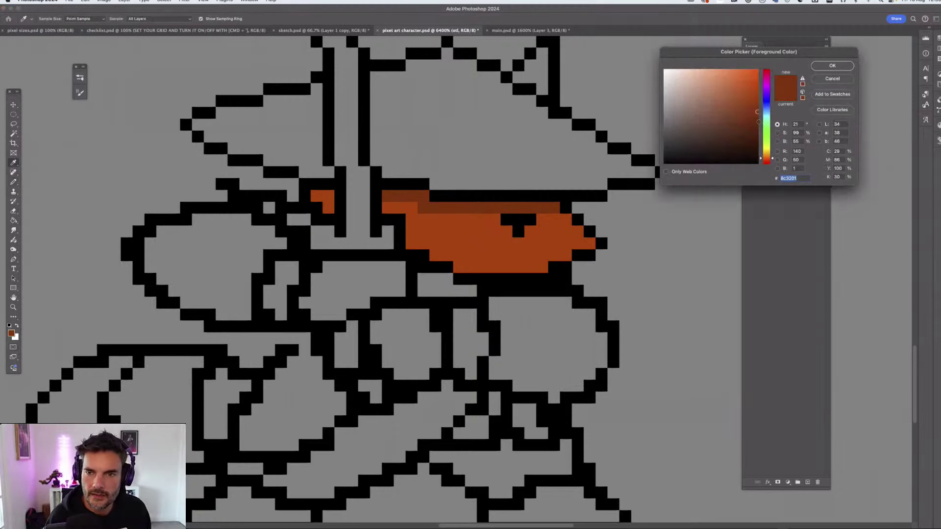
click(758, 124)
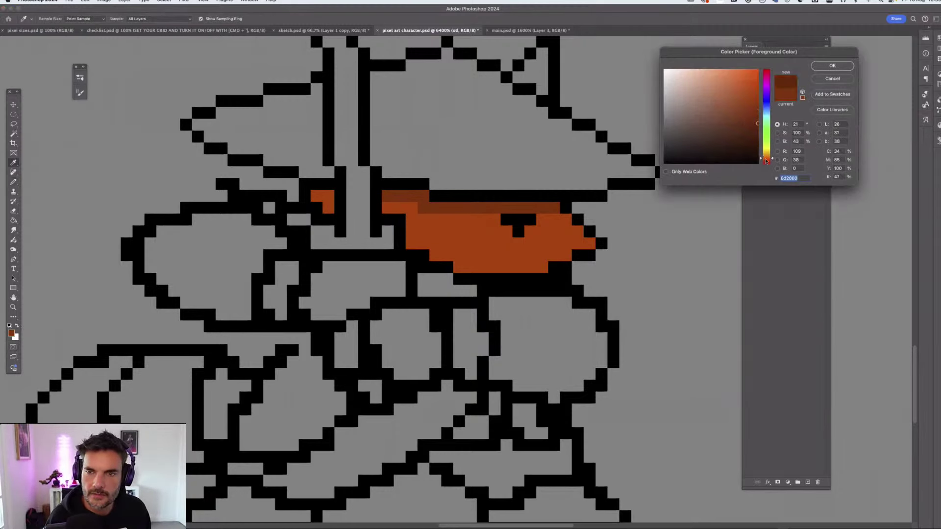
click(832, 66)
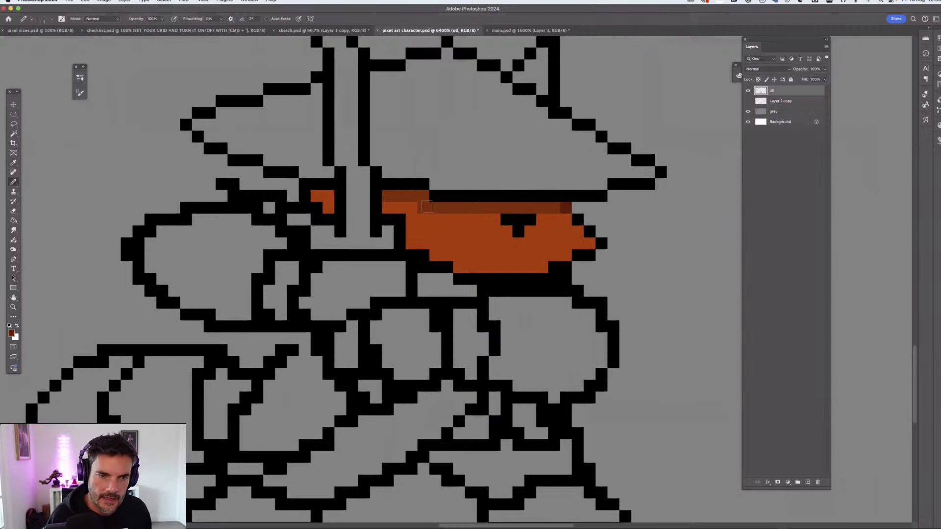
drag(427, 206, 309, 193)
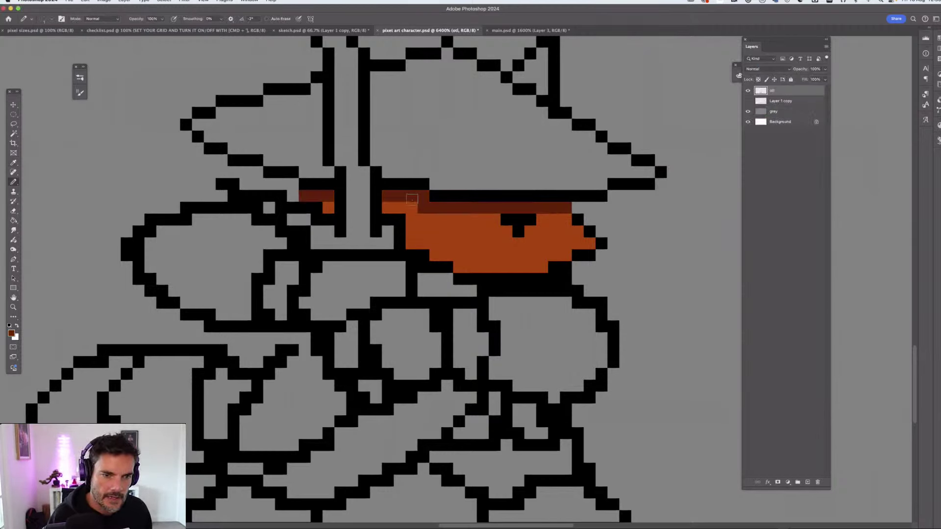
drag(400, 207, 387, 208)
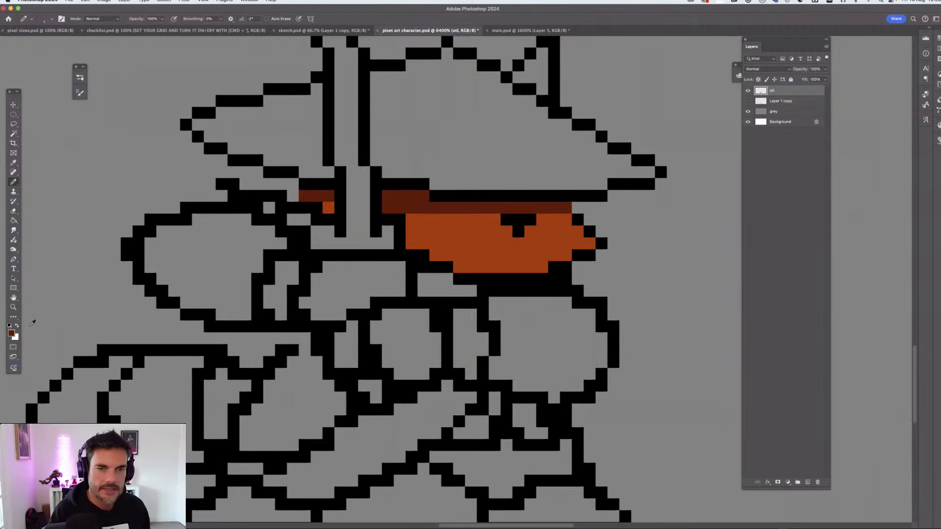
Set the foreground colour to the bright green #66ff00
click(11, 333)
click(766, 139)
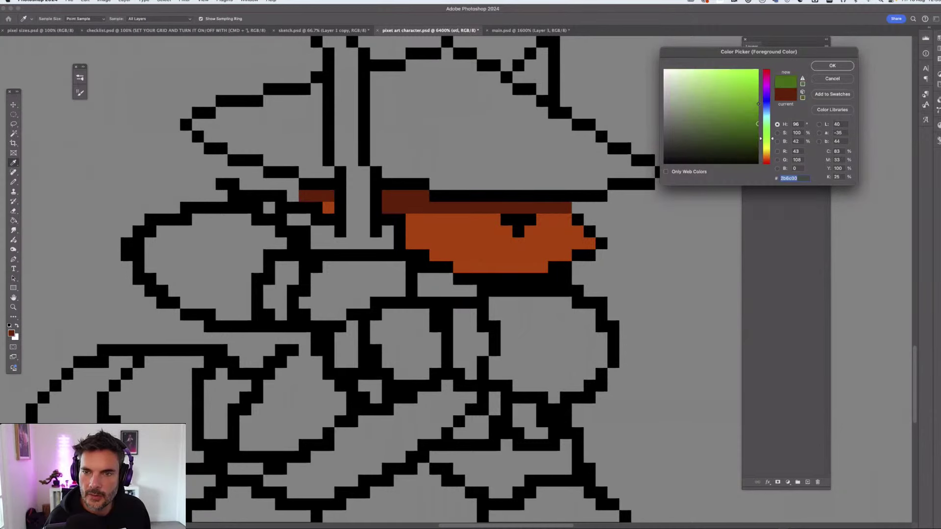
click(758, 87)
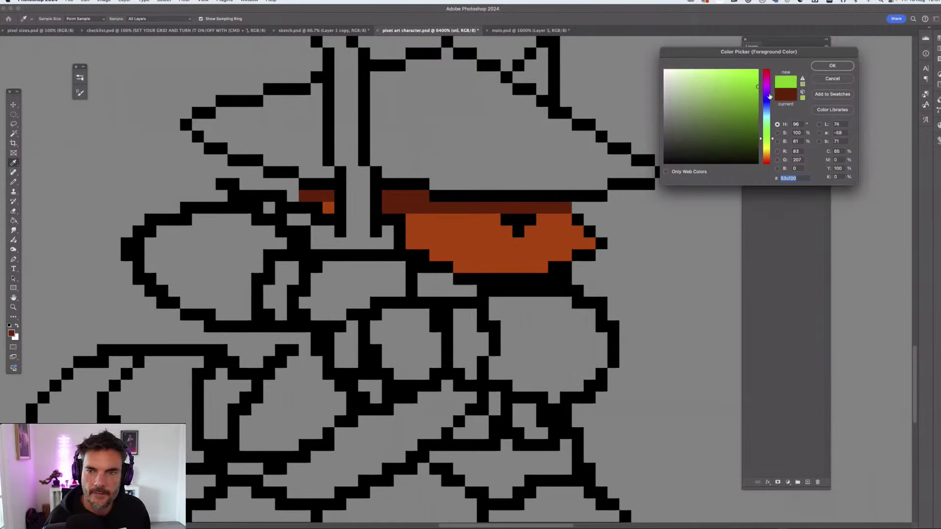
key(Return)
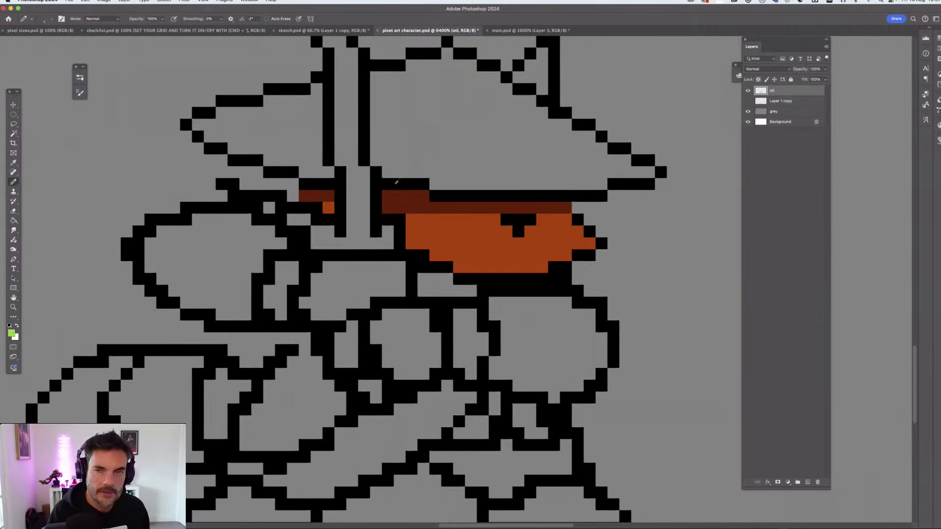
key(n)
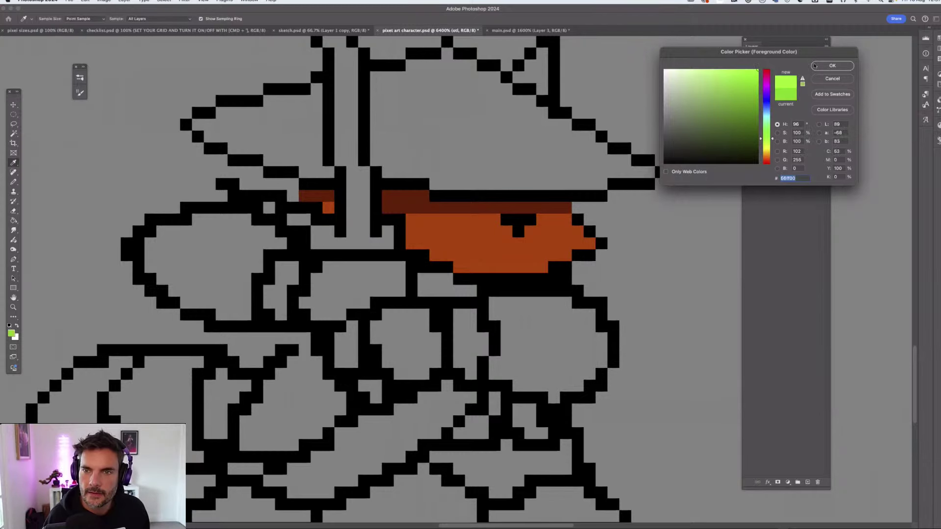
key(Return)
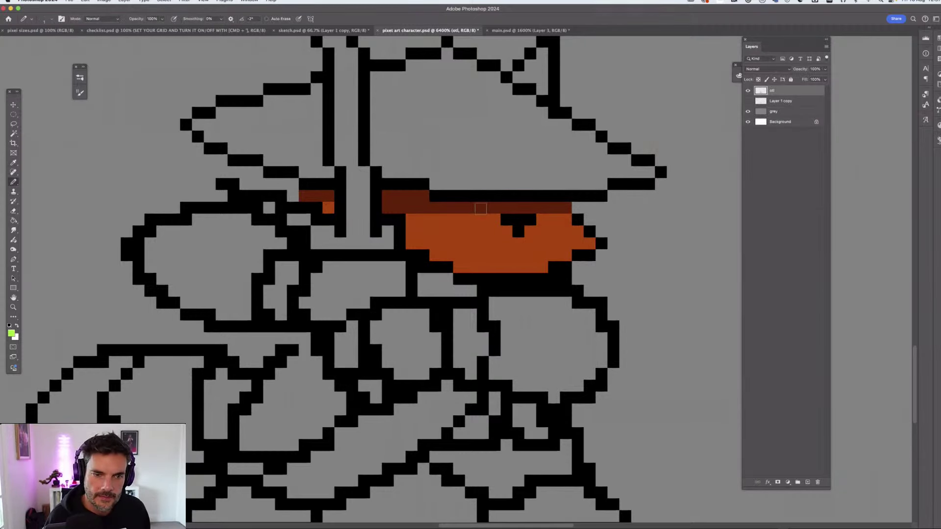
Paint the eyes green in the shadow band, two pixels for the near eye and one for the far eye
click(482, 209)
click(471, 208)
click(542, 208)
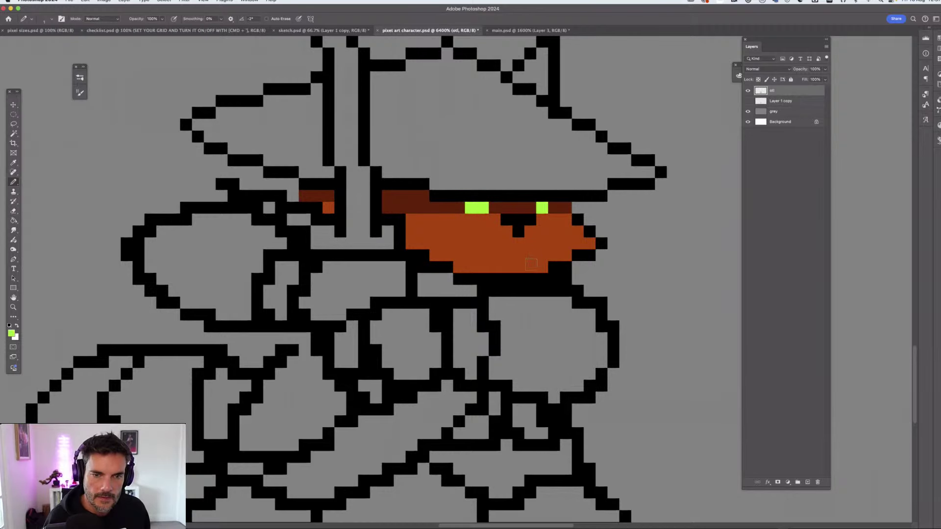
key(super+z)
click(553, 208)
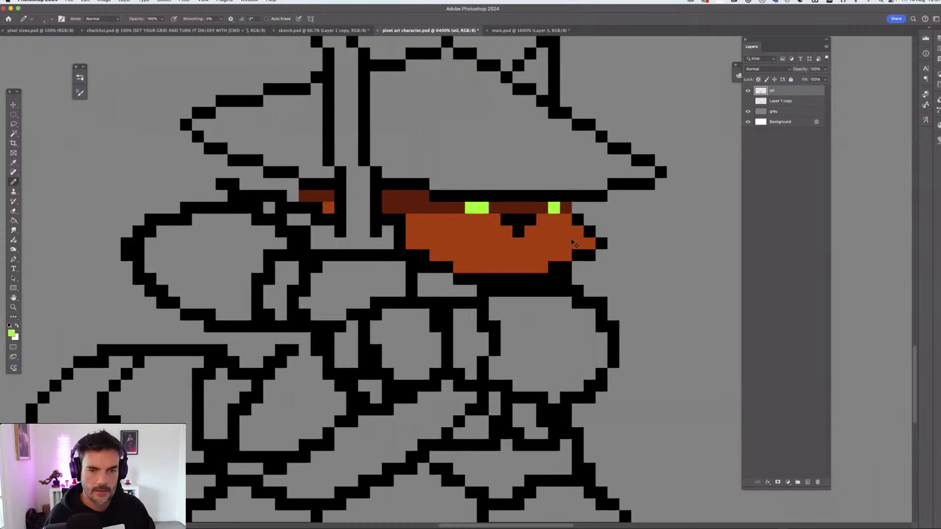
Examine how the green eyes and shaded face read on the whole character
key(super+minus)
key(super+minus)
key(super+minus)
key(super+equal)
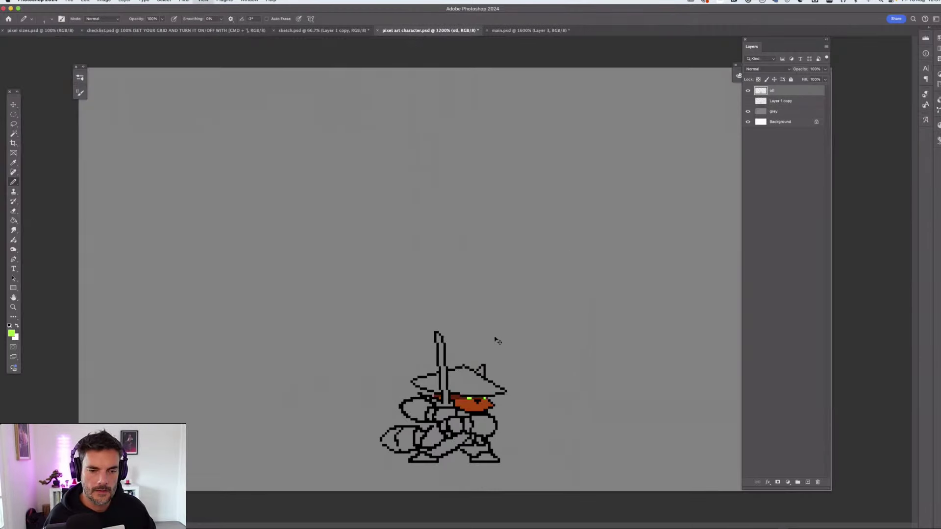
key(super+equal)
key(super+equal)
key(super+equal)
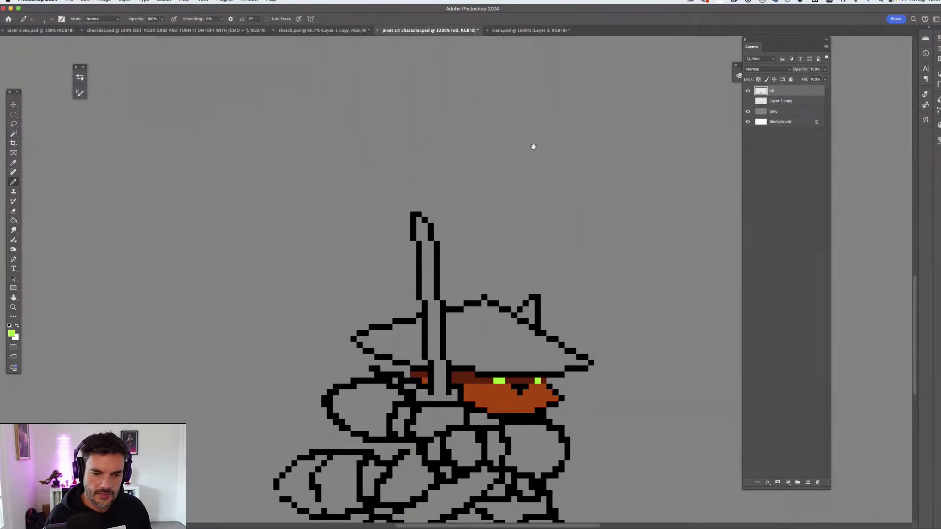
key(super+minus)
key(super+equal)
key(super+equal)
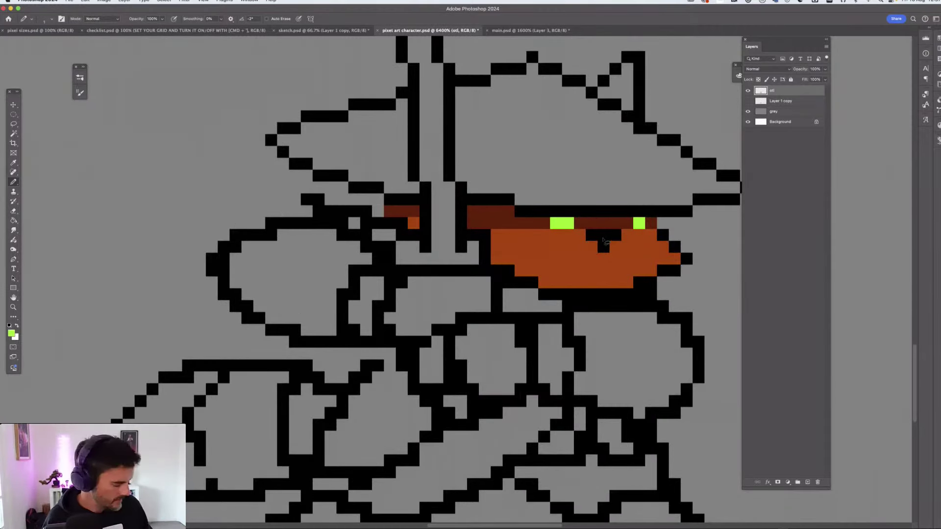
Select the black nose with the Magic Wand, move it one pixel right and down, and cover the gap with the face's orange-brown
key(l)
key(w)
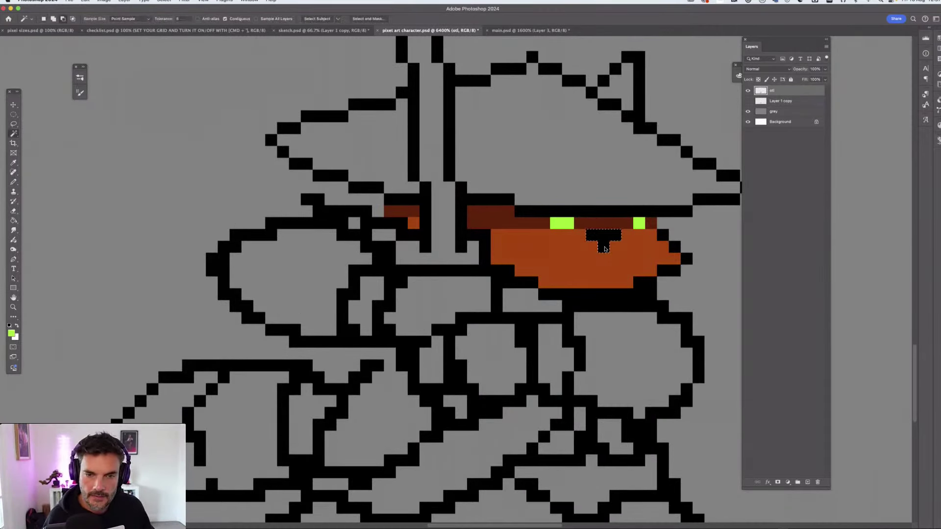
click(604, 238)
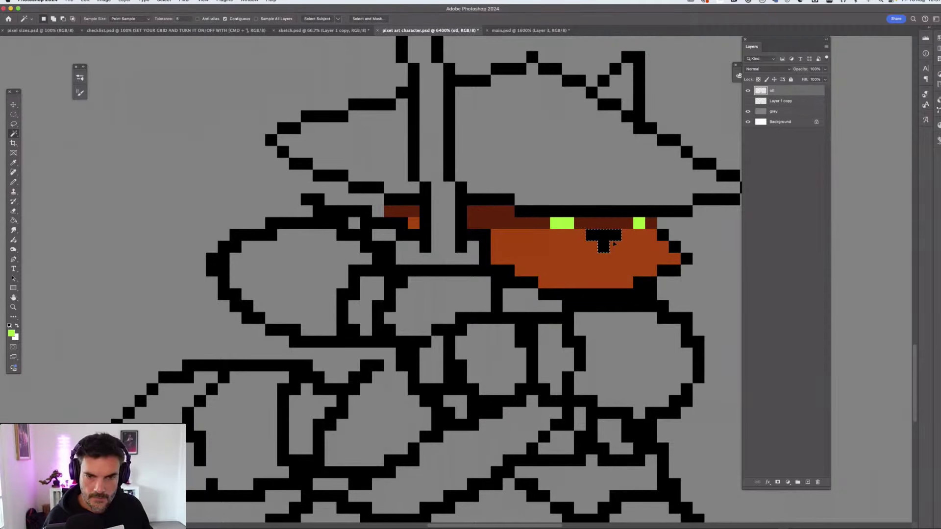
drag(617, 242, 613, 256)
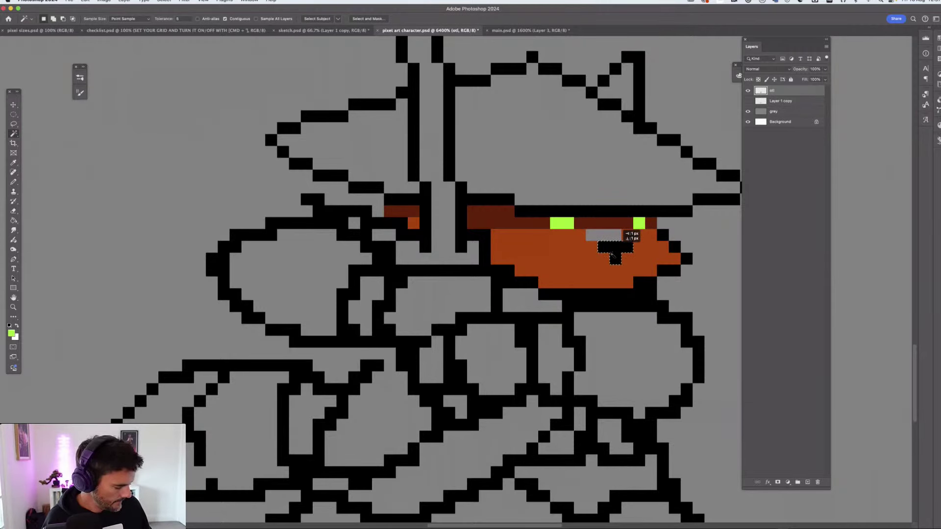
key(super+d)
key(b)
alt+click(585, 244)
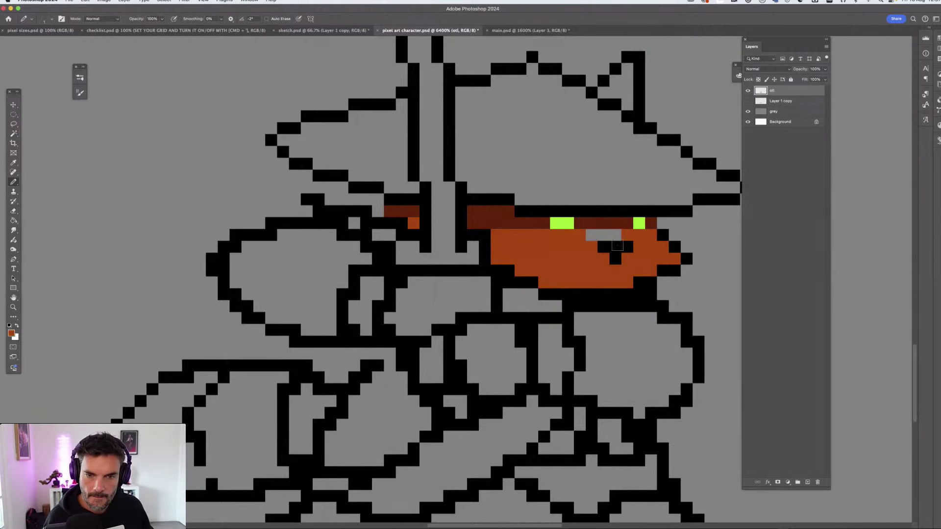
drag(578, 234, 616, 235)
Add a green pixel diagonally below the near eye, extend the dark shadow between the eyes, and move the far eye down one pixel
alt+click(568, 226)
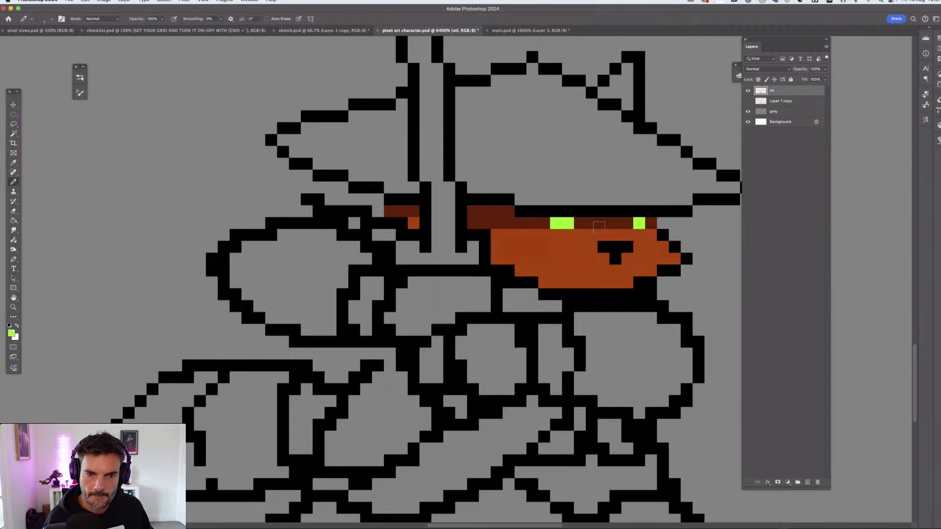
click(580, 234)
alt+click(594, 225)
click(592, 234)
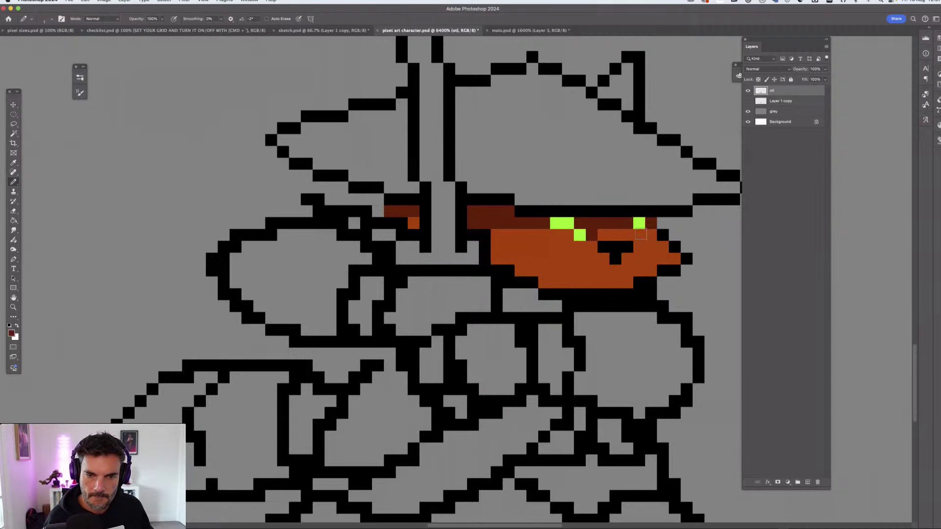
drag(630, 235, 599, 234)
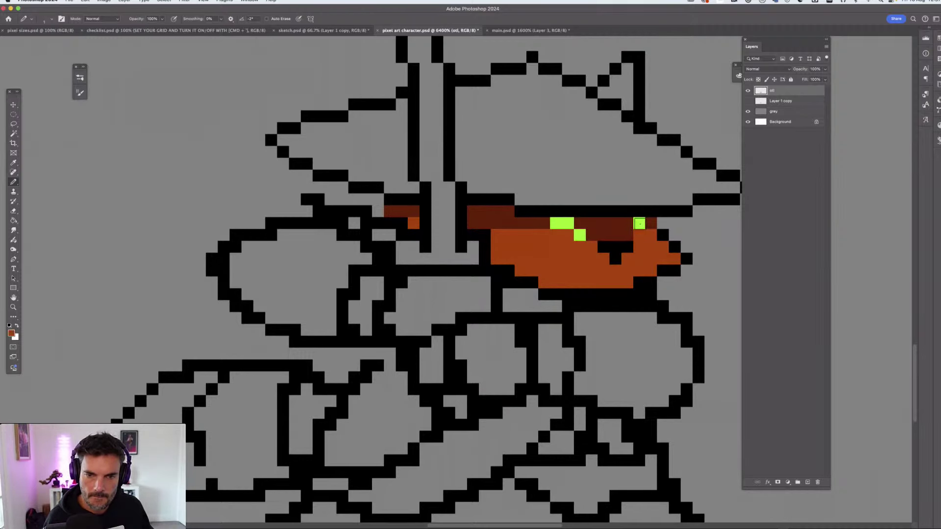
click(639, 224)
click(639, 235)
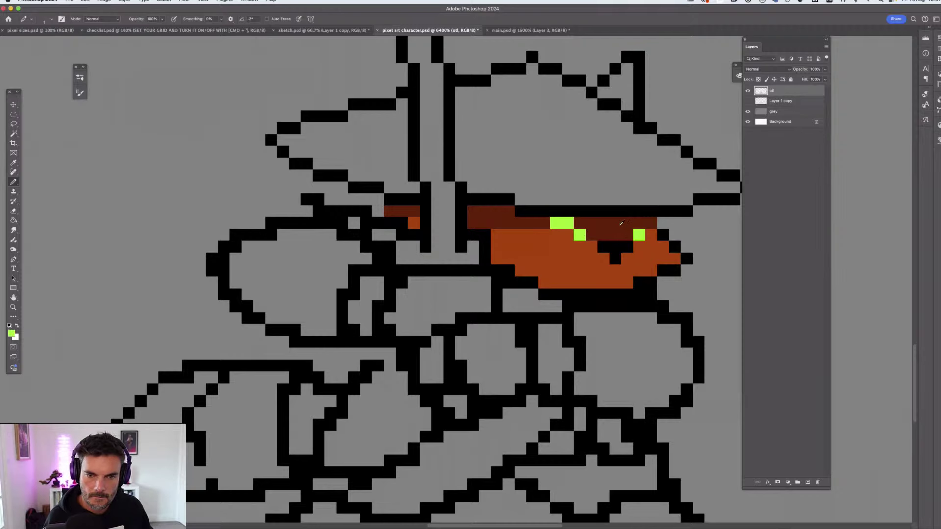
Recolour the shadow pixel at the far end of the brim orange-brown and sample the outline's black
alt+click(652, 223)
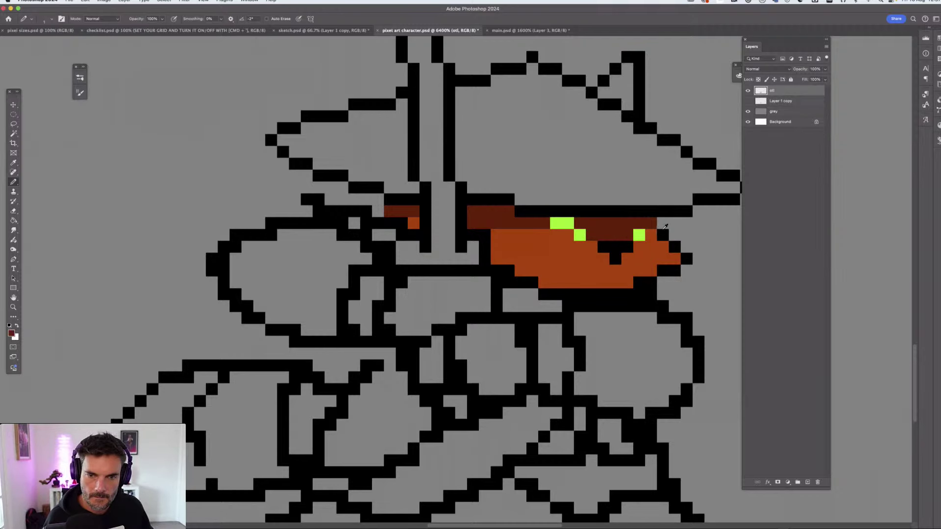
alt+click(664, 229)
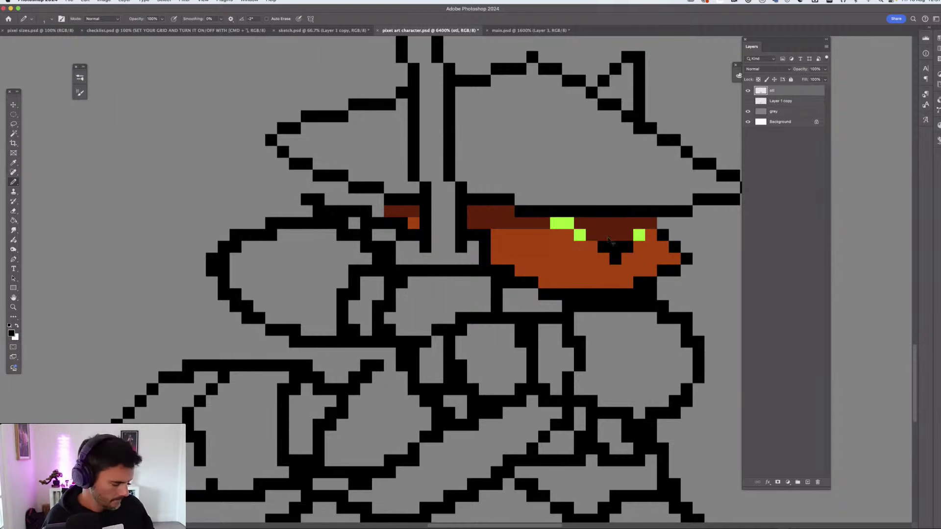
click(651, 223)
drag(636, 224, 523, 243)
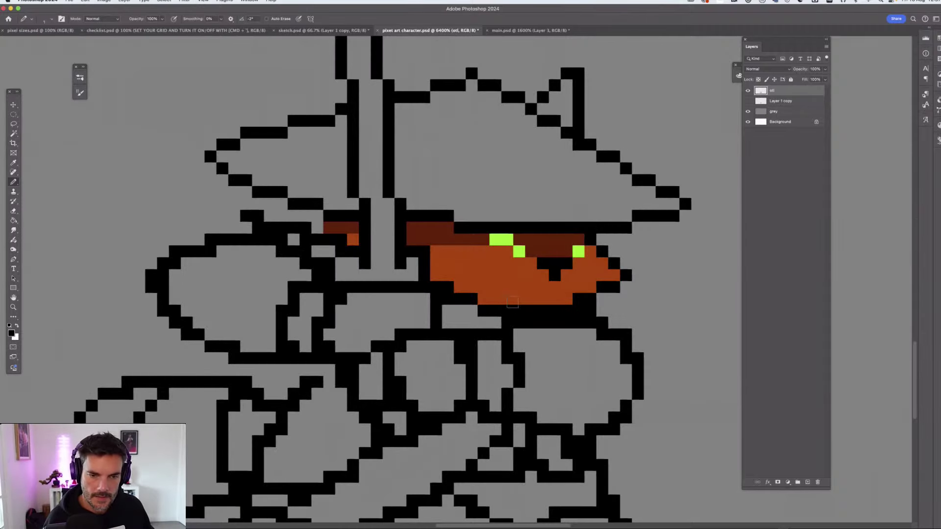
Paint over the upper row of the black chin outline with the face's orange-brown and restore a black pixel at the jaw corner
scroll(515, 295, down, 1)
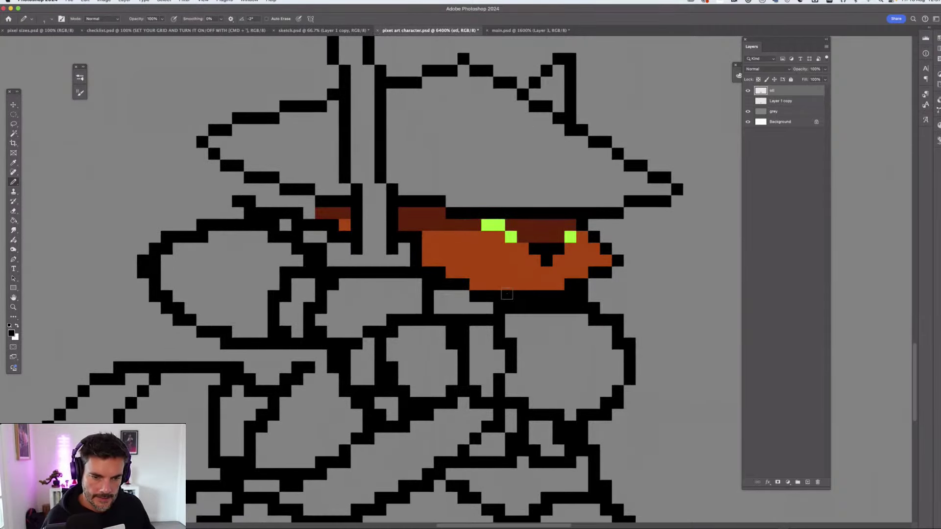
alt+click(534, 278)
mouse_move(511, 296)
mouse_down()
mouse_move(559, 295)
mouse_move(566, 282)
mouse_move(583, 283)
mouse_up()
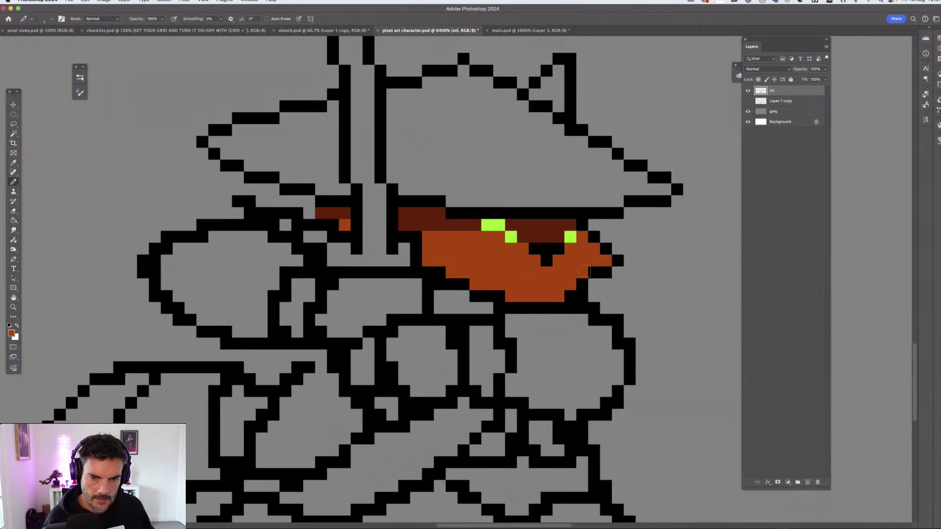
key(super+z)
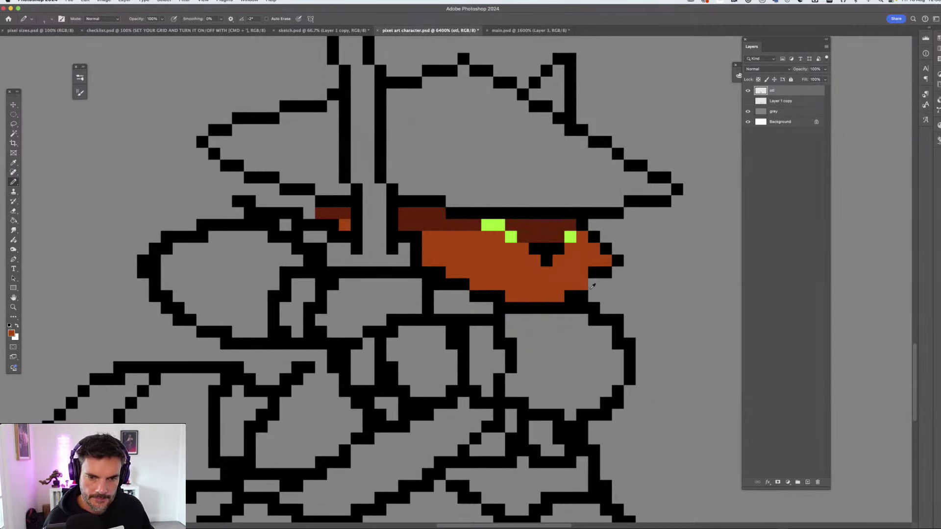
alt+click(593, 284)
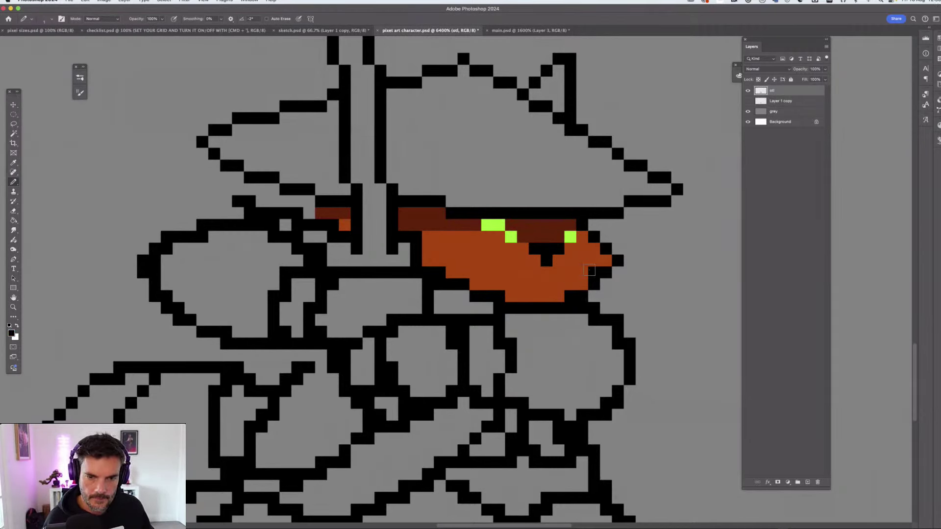
Choose a lighter, less saturated tan based on the face's orange-brown and paint a muzzle around the sides and underside of the nose
alt+click(563, 285)
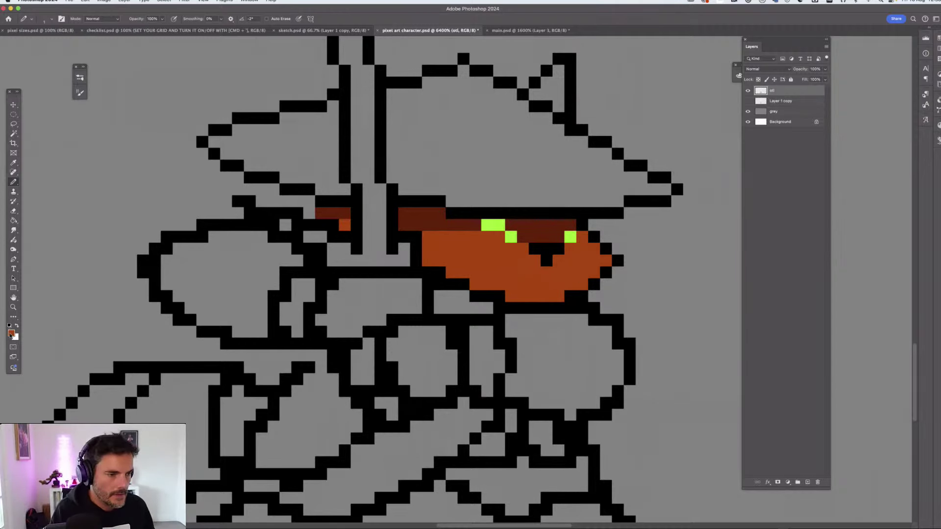
click(11, 333)
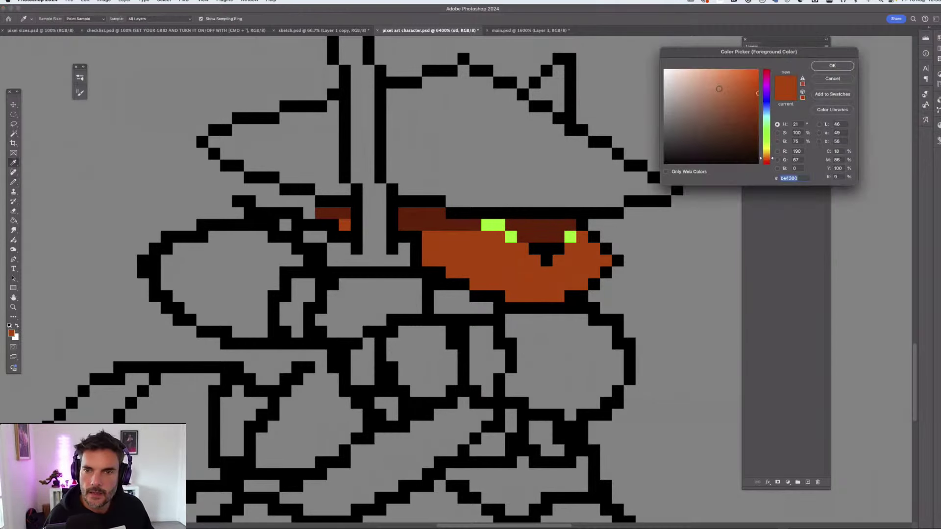
click(718, 87)
key(Return)
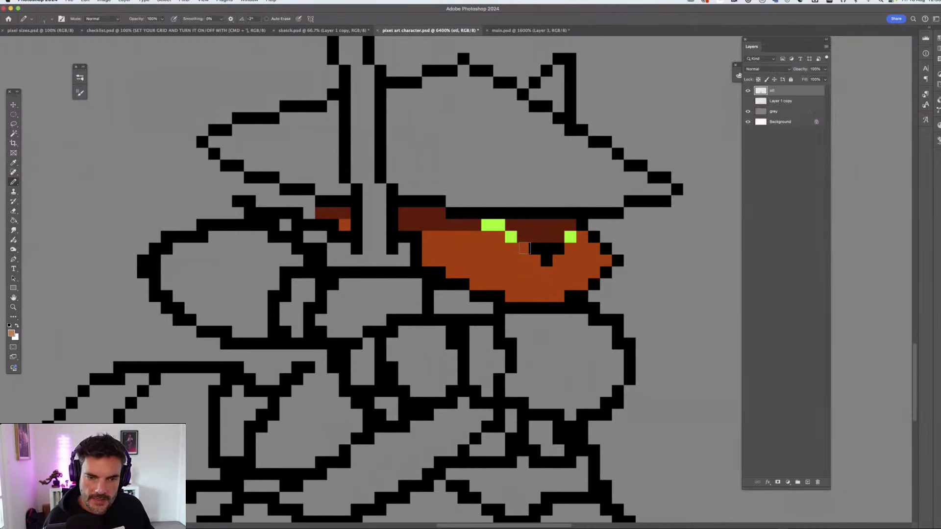
mouse_move(523, 249)
mouse_down()
mouse_move(534, 260)
mouse_move(571, 248)
mouse_up()
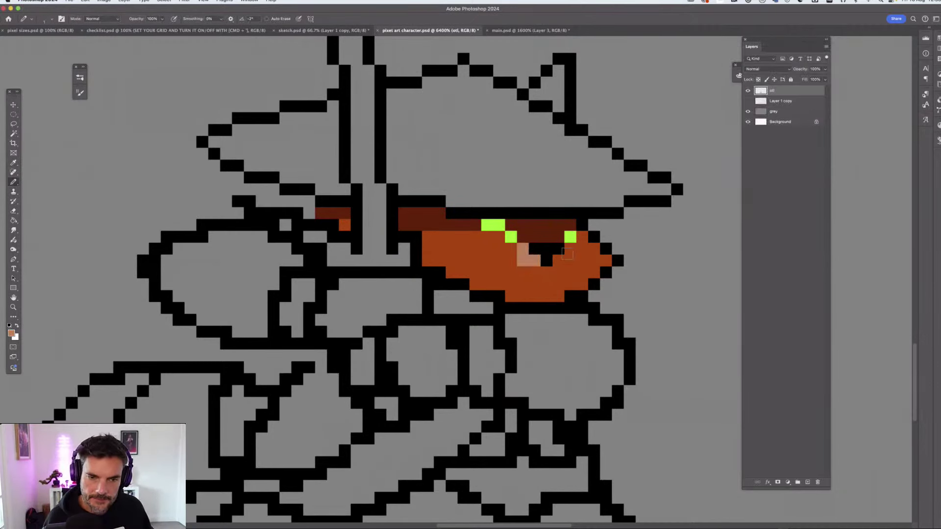
click(569, 260)
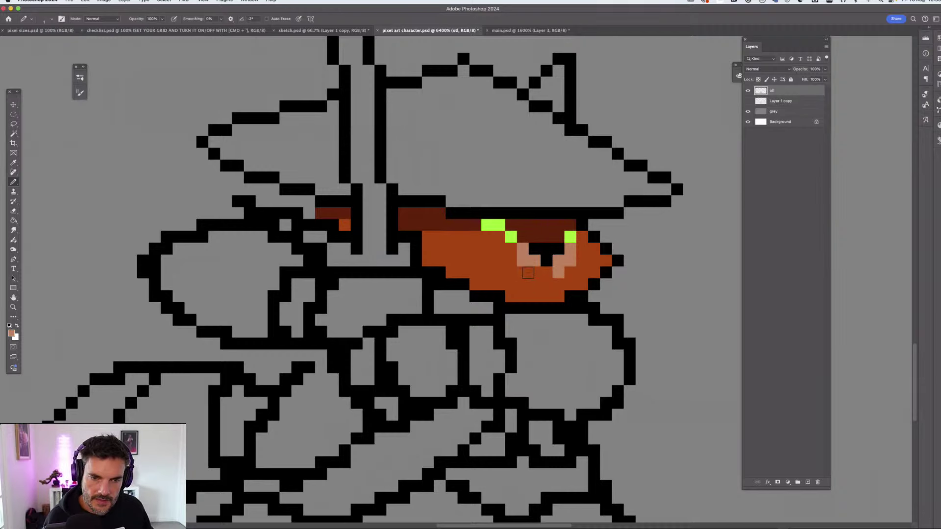
drag(534, 272, 557, 272)
Add a light tan patch on the near cheek and two tan pixels at the far edge of the face
mouse_move(451, 262)
mouse_down()
mouse_move(451, 273)
mouse_move(475, 249)
mouse_up()
click(464, 260)
click(440, 261)
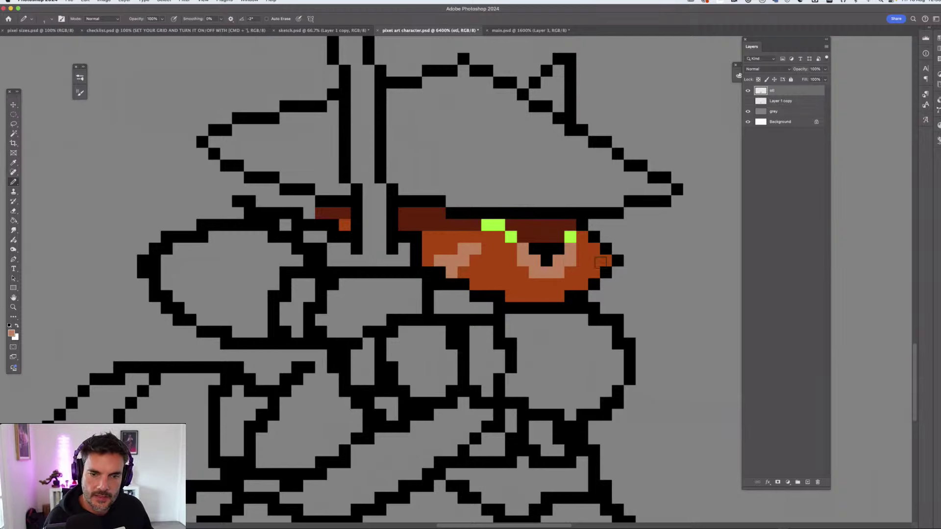
drag(594, 249, 606, 260)
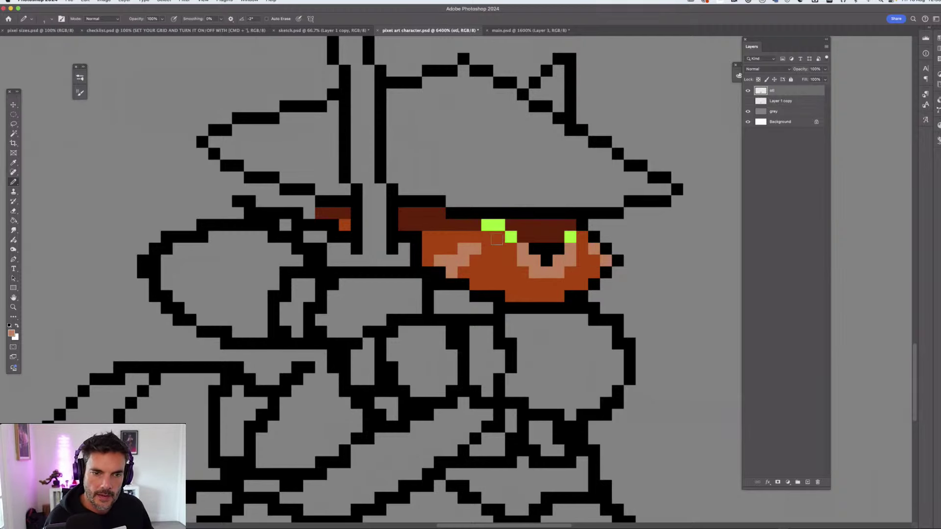
Extend the dark shadow down one row over the near side of the face and redraw the near eye as a flat green row
alt+click(464, 226)
drag(500, 236, 417, 237)
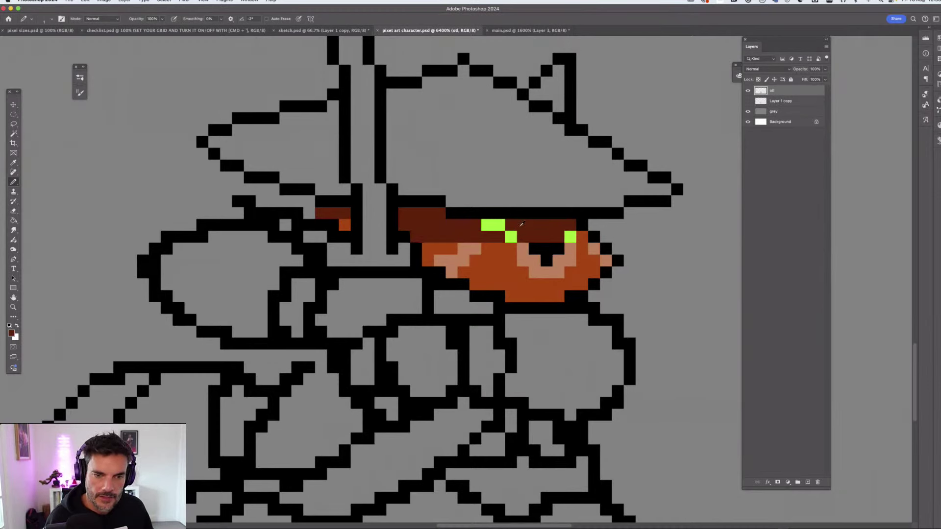
alt+click(522, 222)
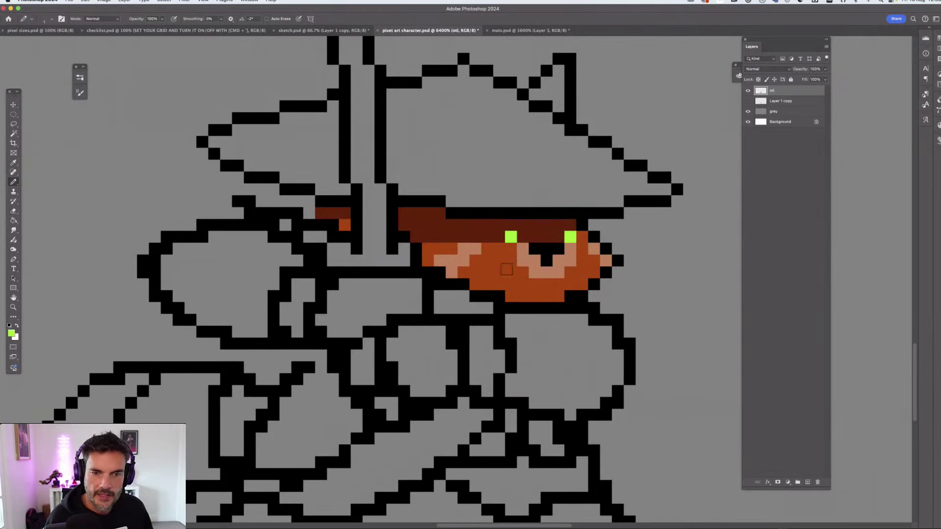
click(499, 238)
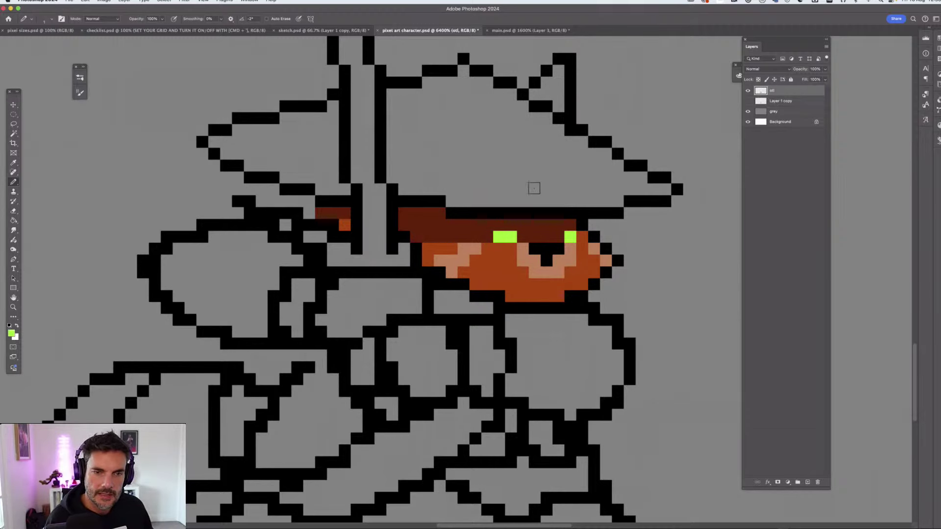
click(487, 237)
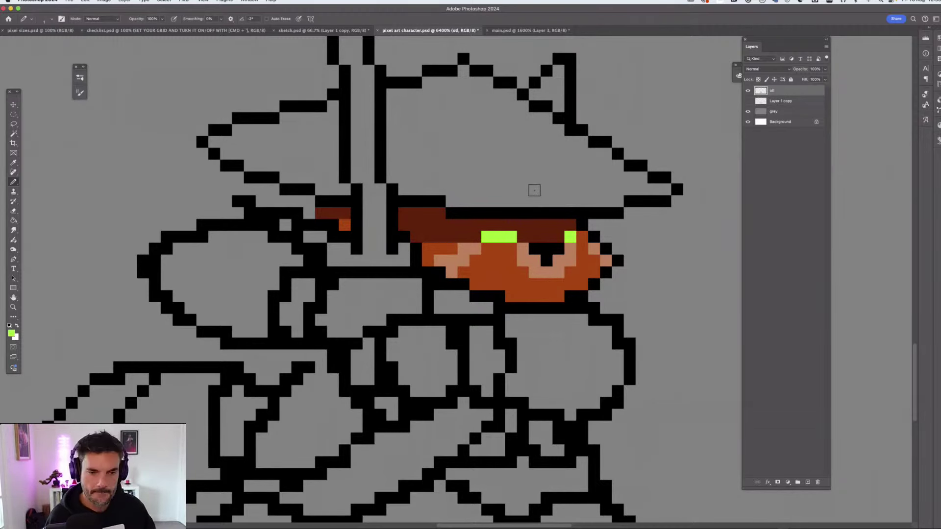
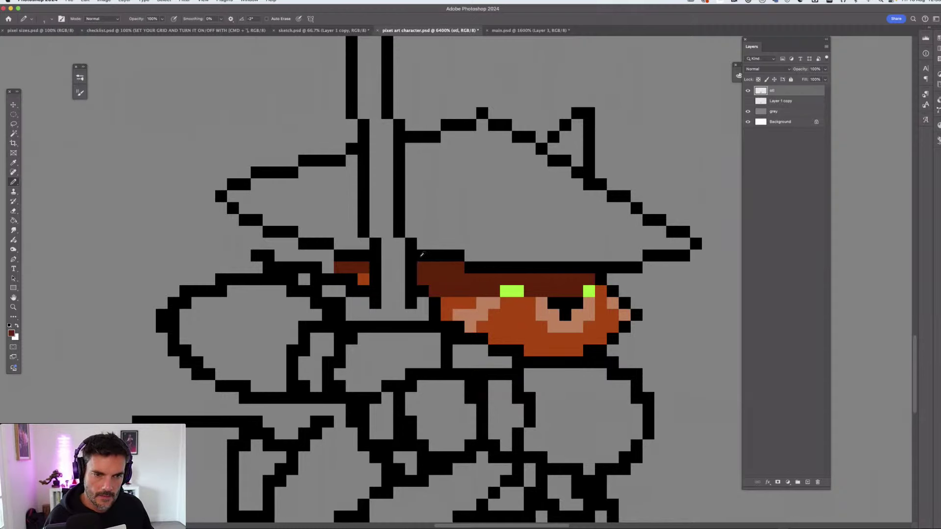
Draw a black pixel row along the lower edge of the hat brim, covering the top row of the face's dark shadow
key(d)
drag(422, 267, 434, 267)
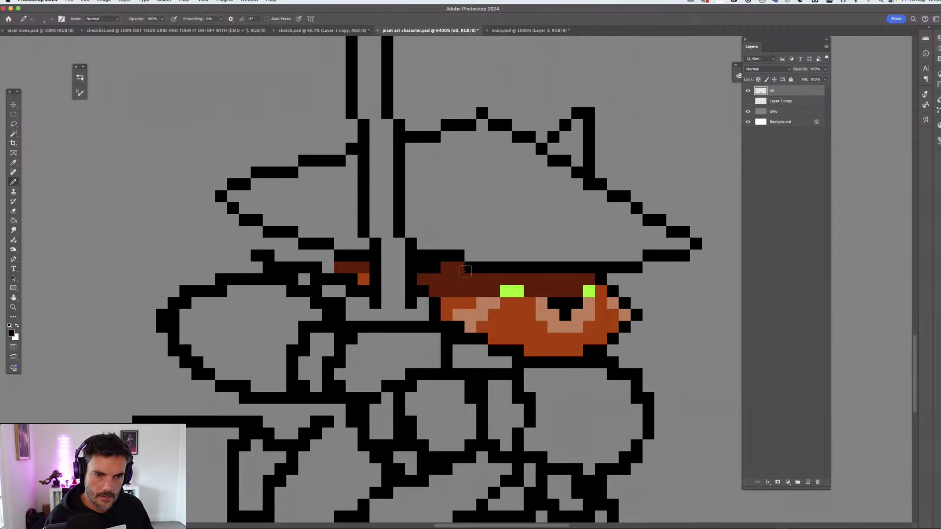
click(452, 267)
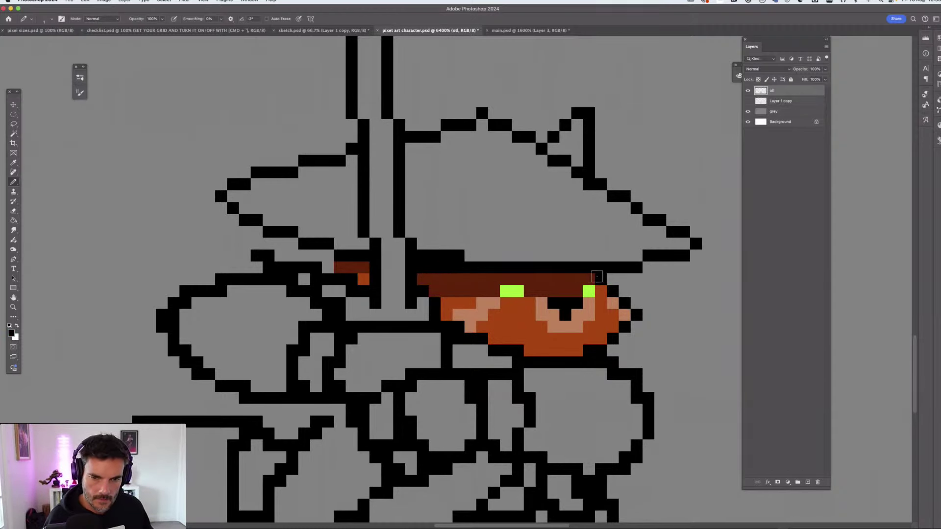
drag(593, 280, 470, 280)
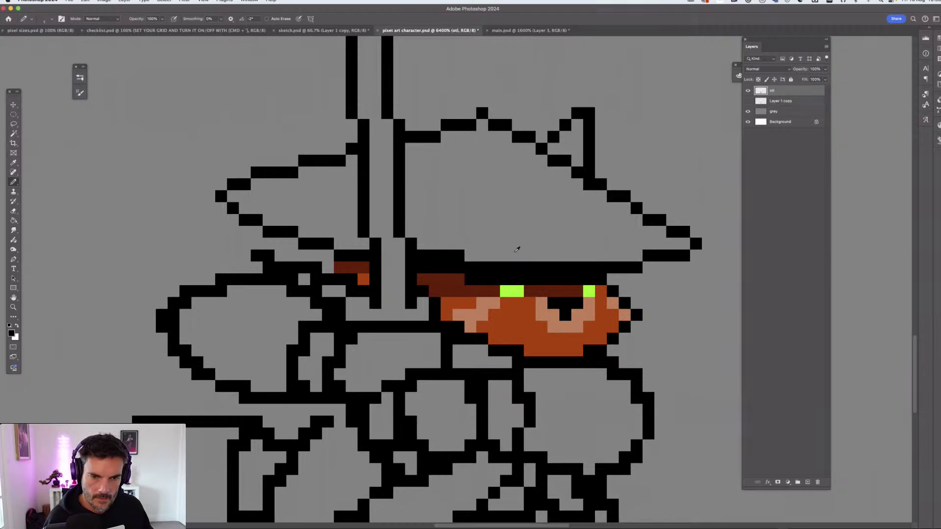
Paint over the brim's old outline row with the face's orange-brown
alt+click(483, 312)
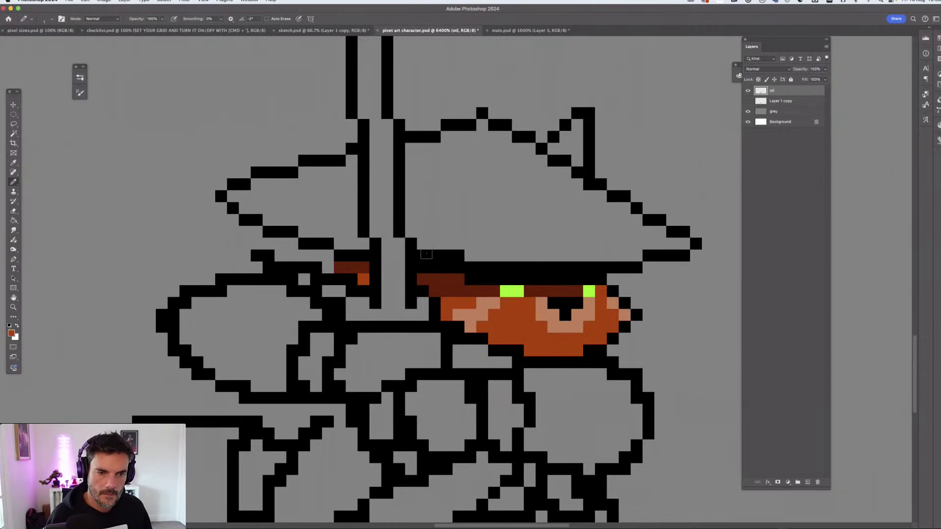
mouse_move(471, 256)
mouse_down()
mouse_move(422, 256)
mouse_move(591, 256)
mouse_up()
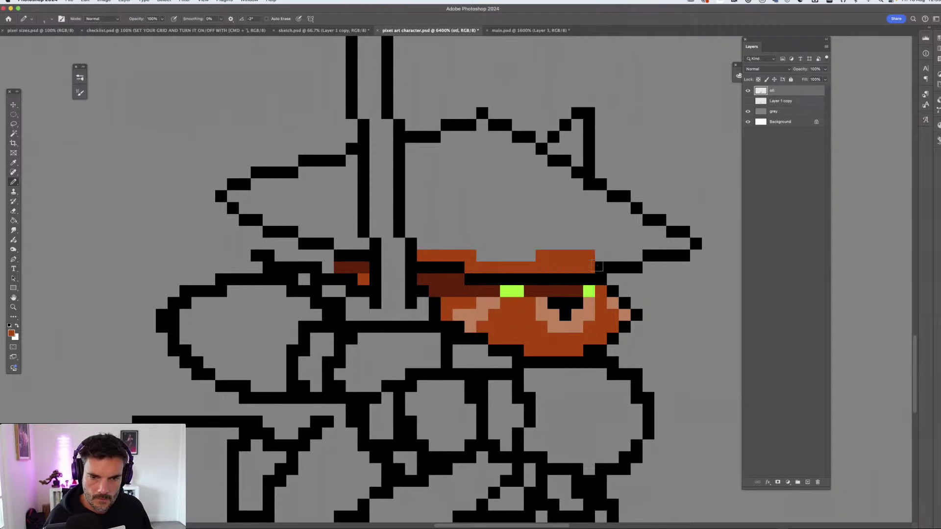
click(601, 267)
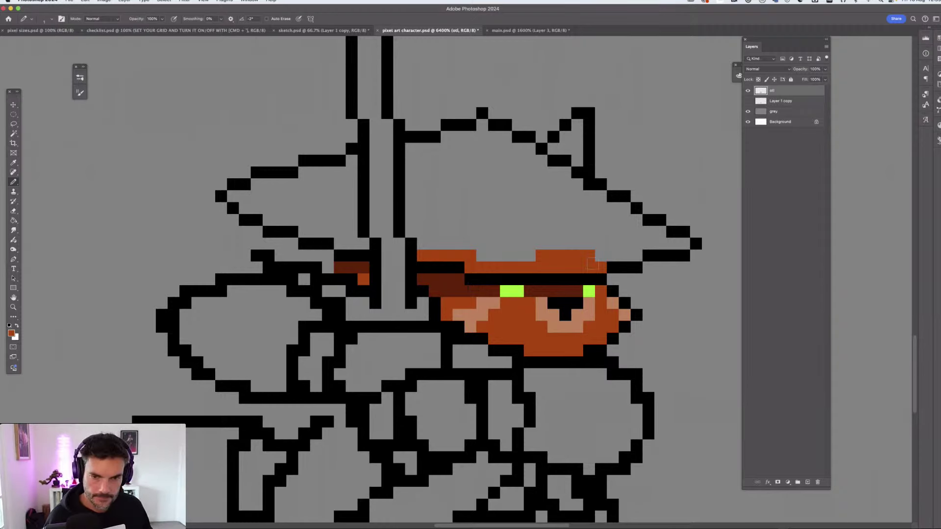
Sample the muzzle's light tan, cover the brim's old outline row with it and fill both parts of the hat
alt+click(542, 303)
key(super+z)
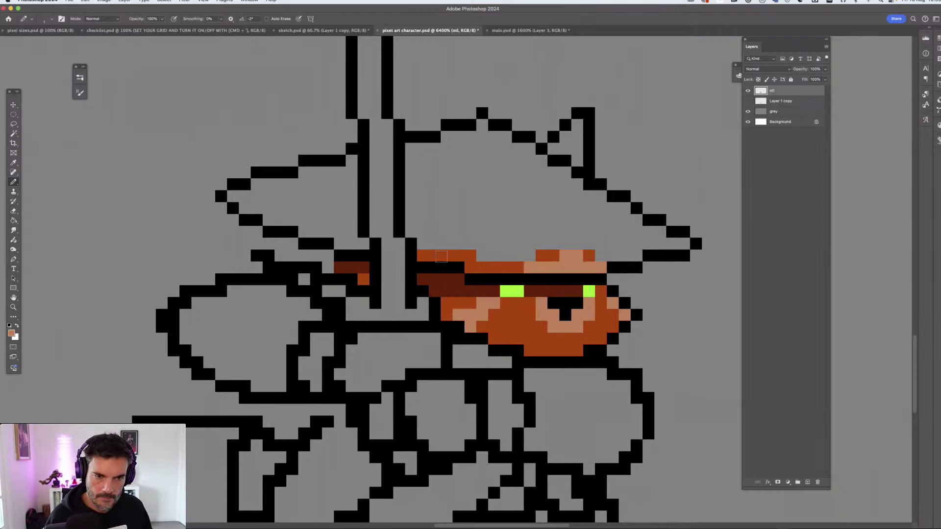
key(super+z)
drag(581, 256, 539, 256)
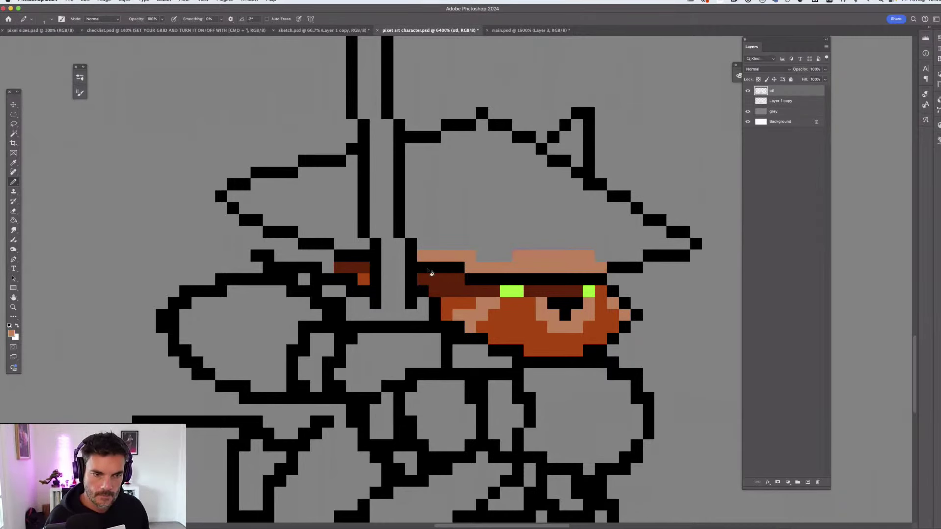
key(g)
click(490, 216)
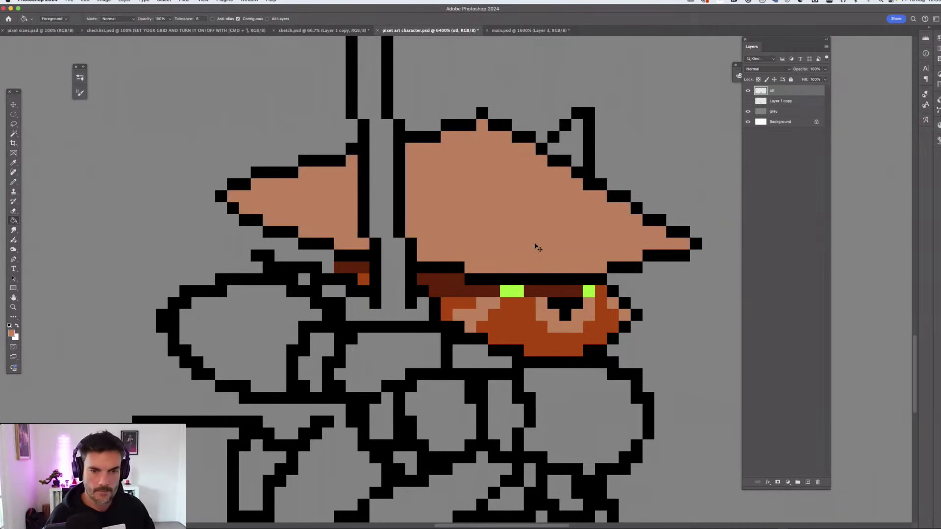
Examine how the tan hat and lightened muzzle read on the whole character
scroll(422, 343, down, 5)
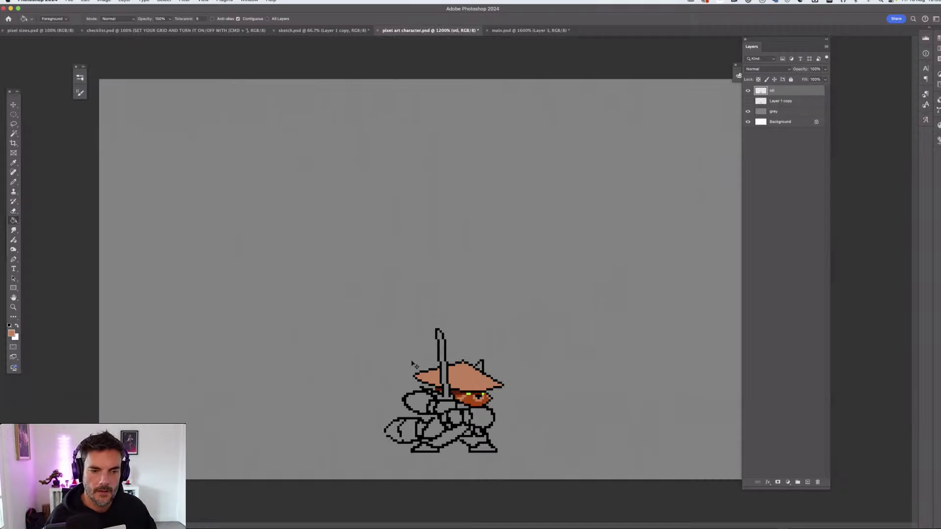
scroll(465, 348, down, 2)
scroll(539, 220, up, 3)
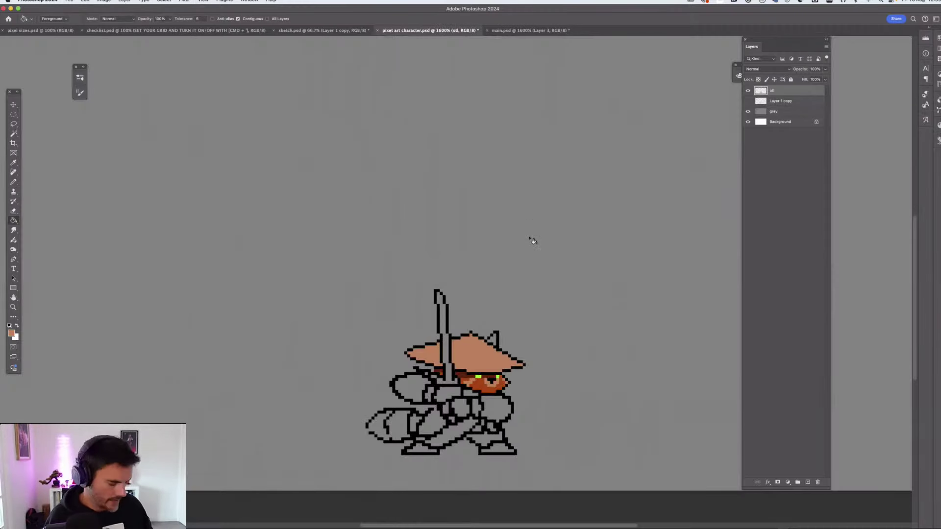
scroll(528, 245, down, 3)
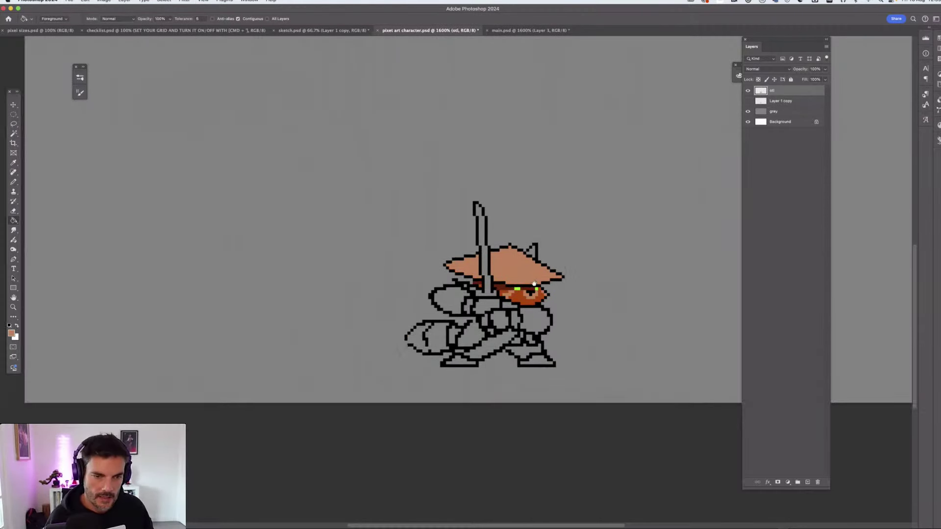
scroll(537, 338, up, 3)
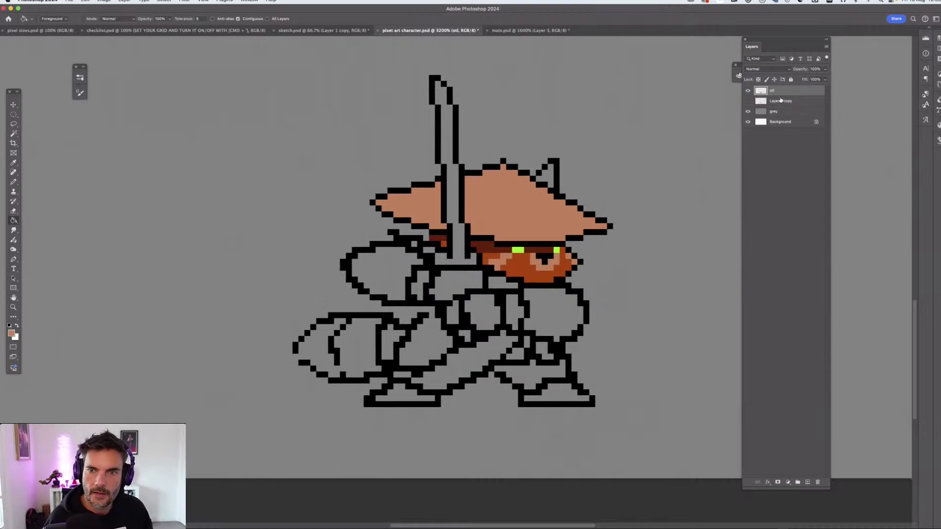
scroll(502, 269, right, 1)
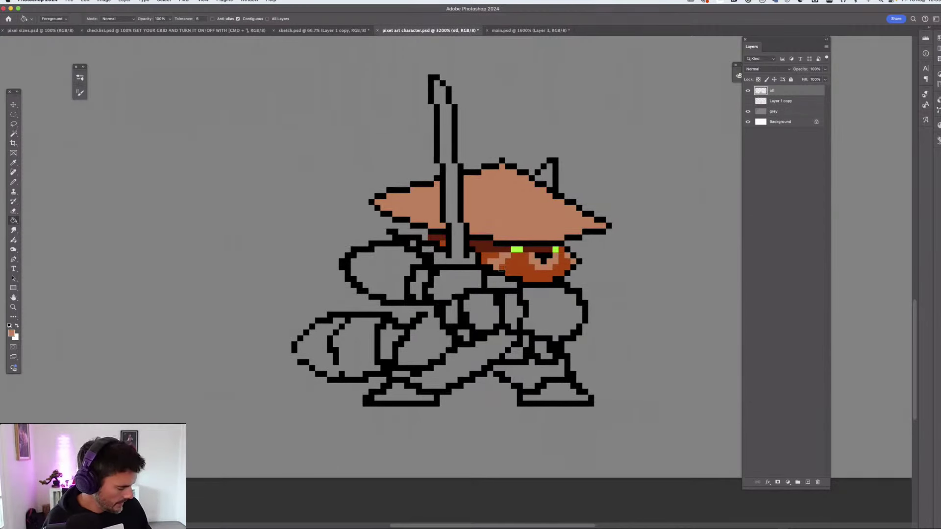
Erase the doubled corner pixels on the outer outline of the rounded shoulder below the muzzle, undoing the mistaken erasure
key(e)
key(b)
key(d)
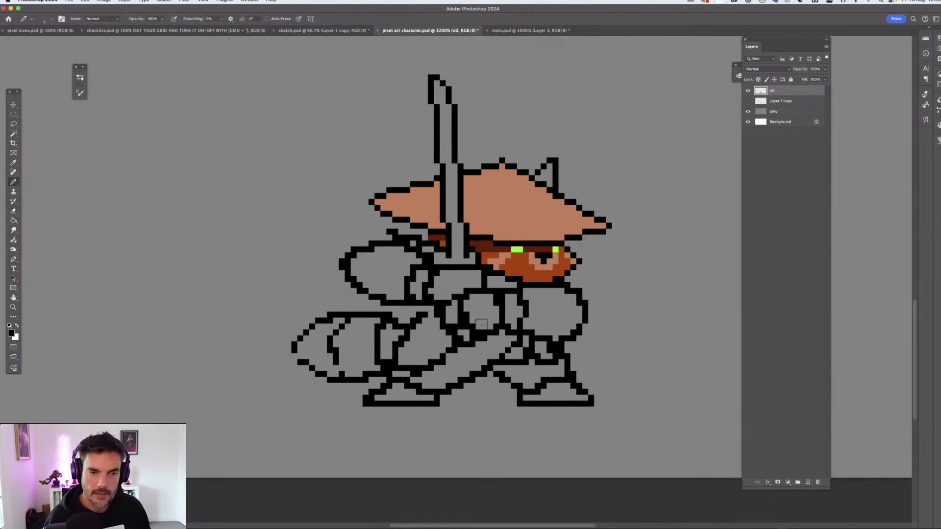
super+click(496, 309)
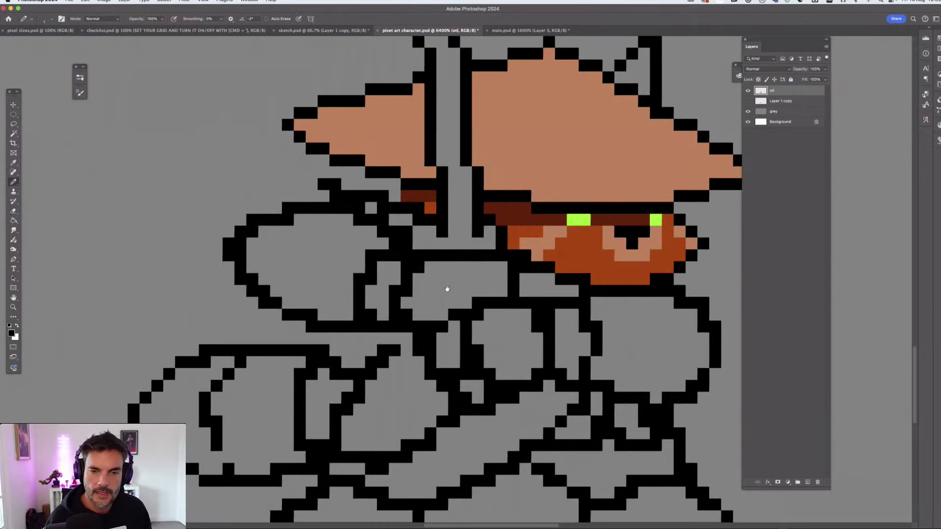
scroll(564, 270, right, 3)
scroll(564, 270, down, 1)
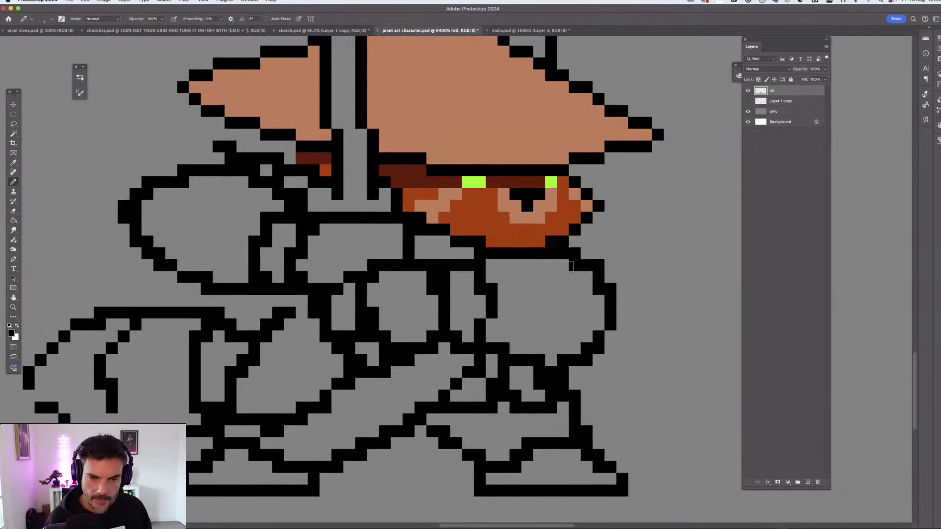
key(e)
click(575, 266)
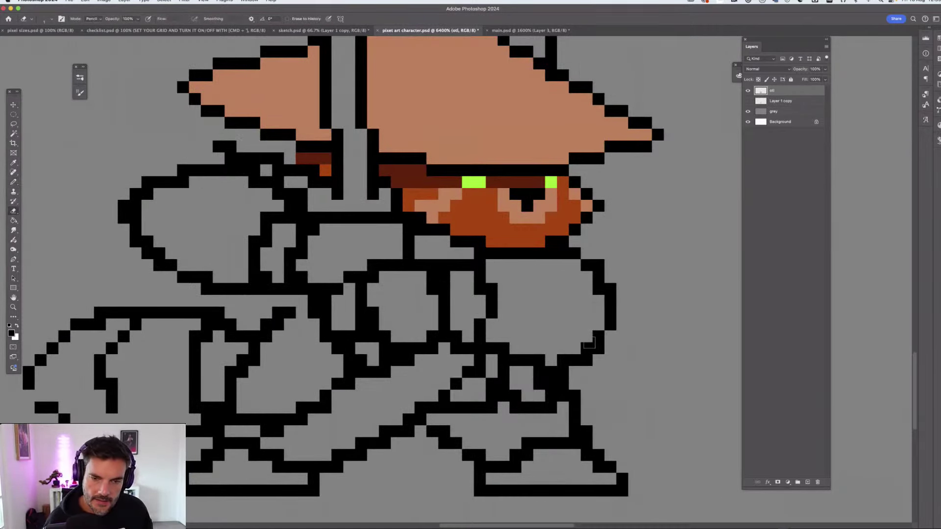
click(598, 289)
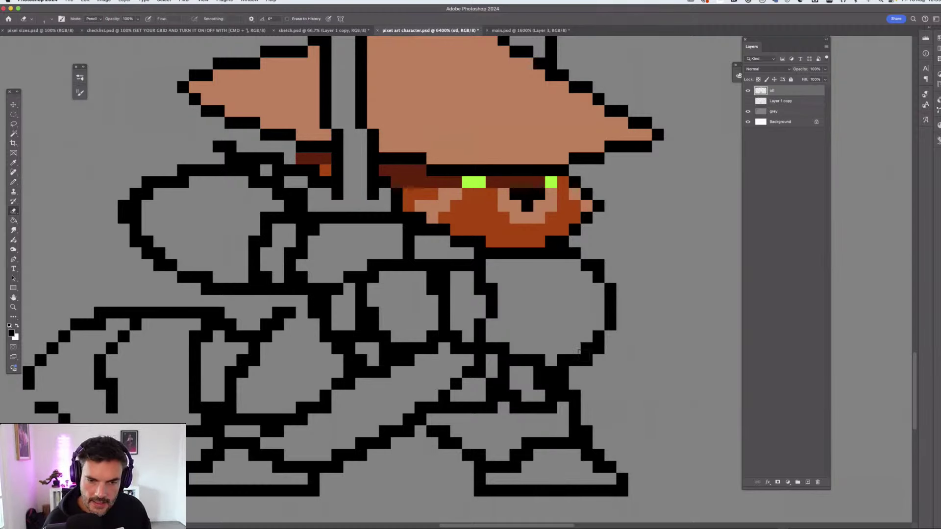
click(587, 347)
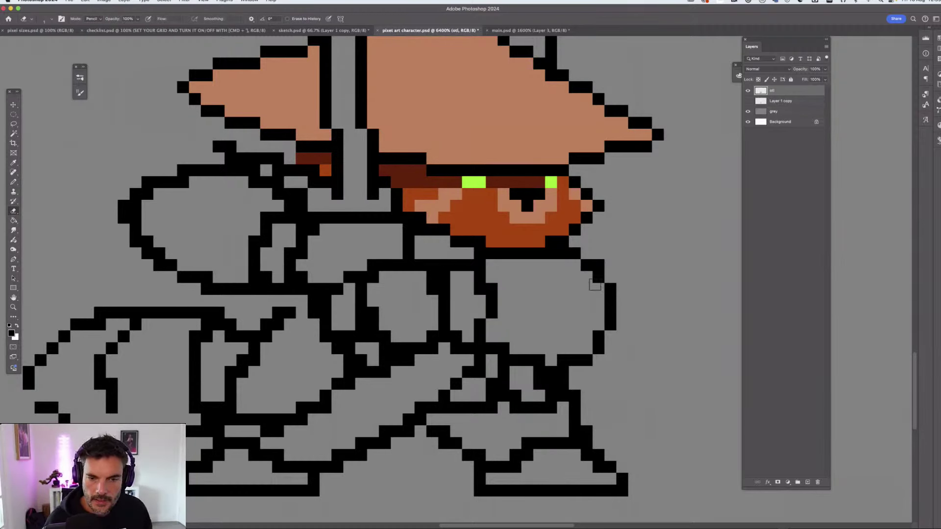
click(596, 278)
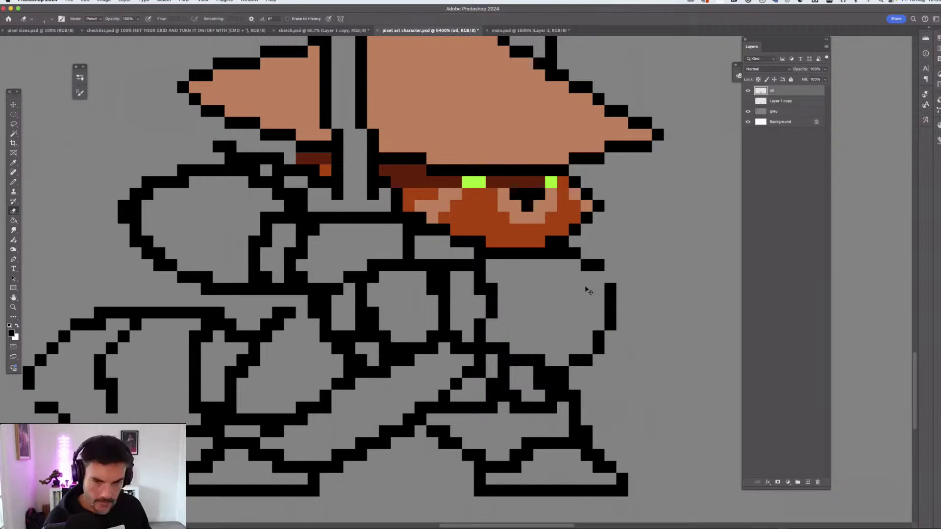
key(super+z)
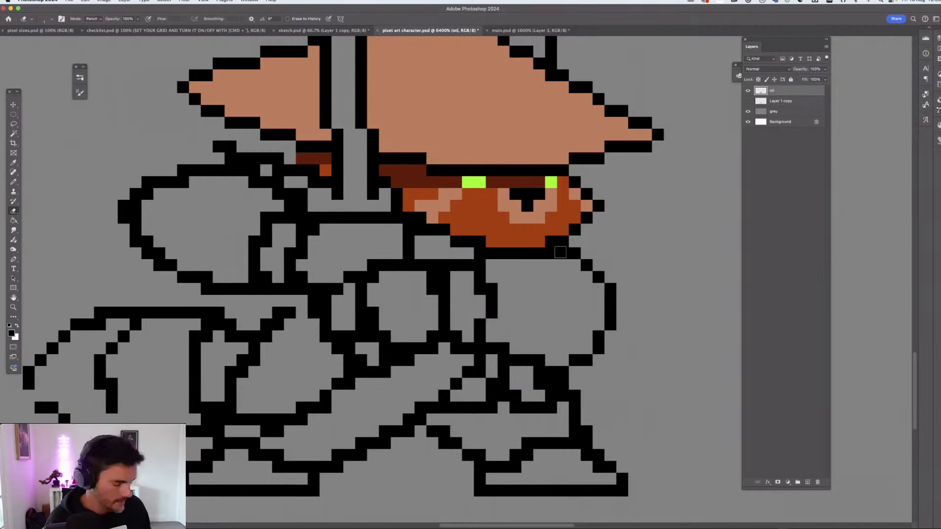
key(super+z)
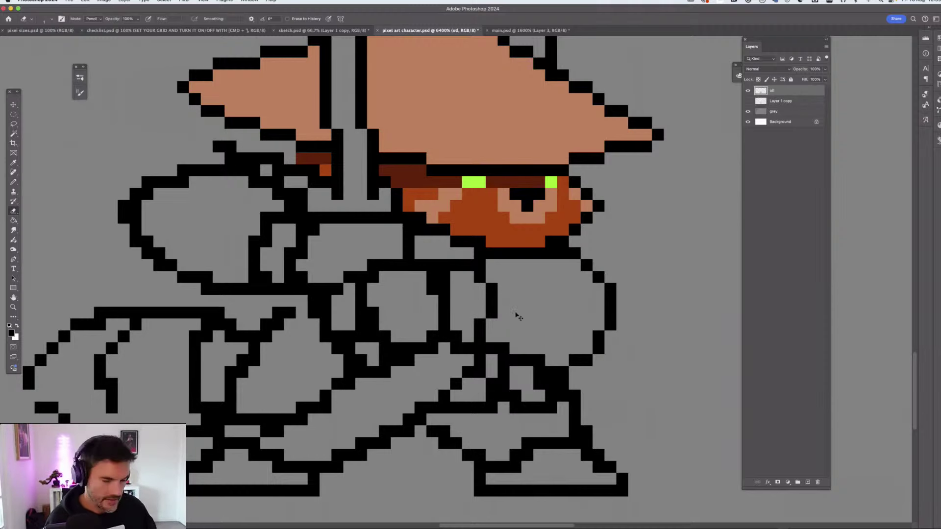
Smooth the outer outline of the rounded sleeve on the character's left side into a single-pixel curve
key(super+minus)
key(super+minus)
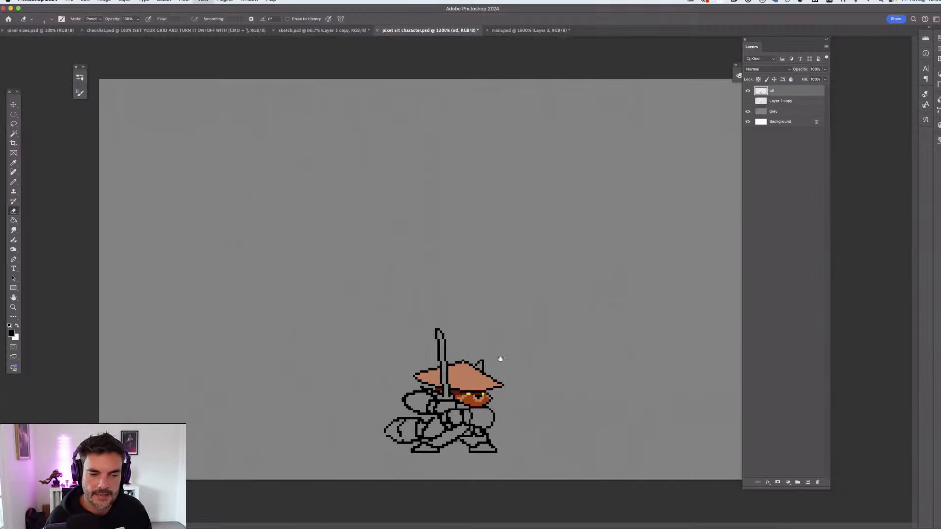
scroll(472, 276, down, 5)
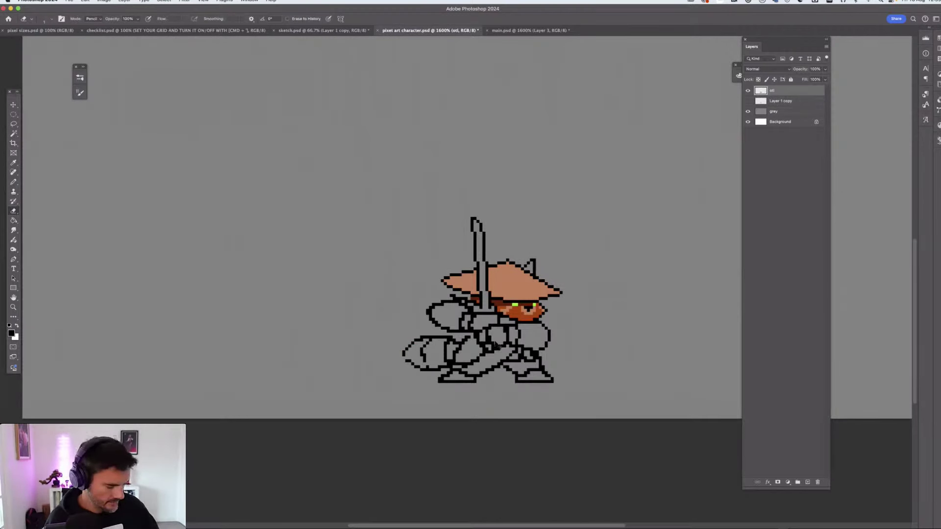
scroll(508, 344, up, 2)
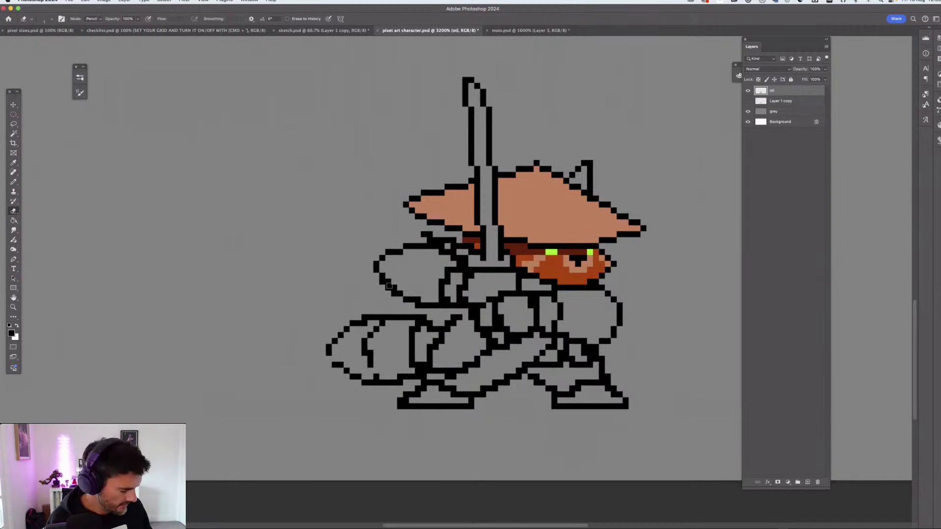
click(382, 276)
key(super+z)
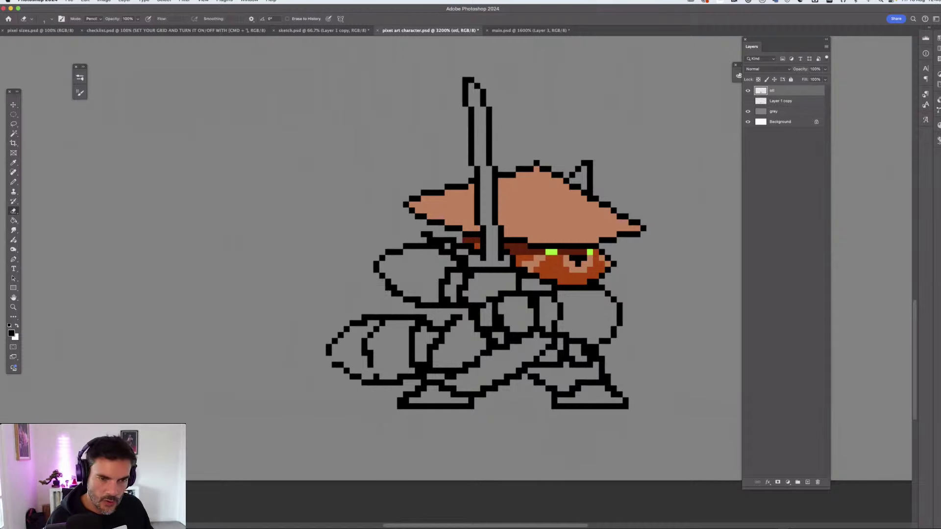
key(b)
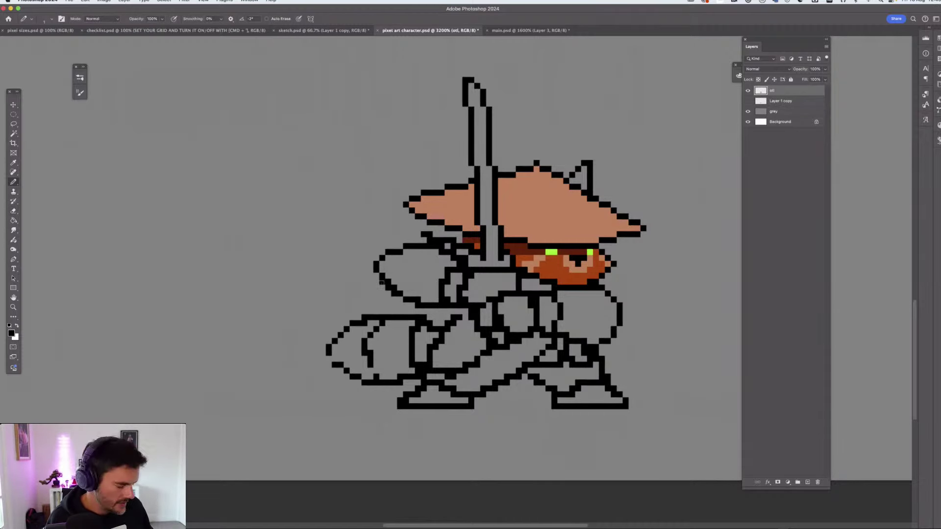
click(376, 276)
Thin the left sleeve's cuff line and the central hand's side outlines, then touch up the hand's upper corner in black
key(e)
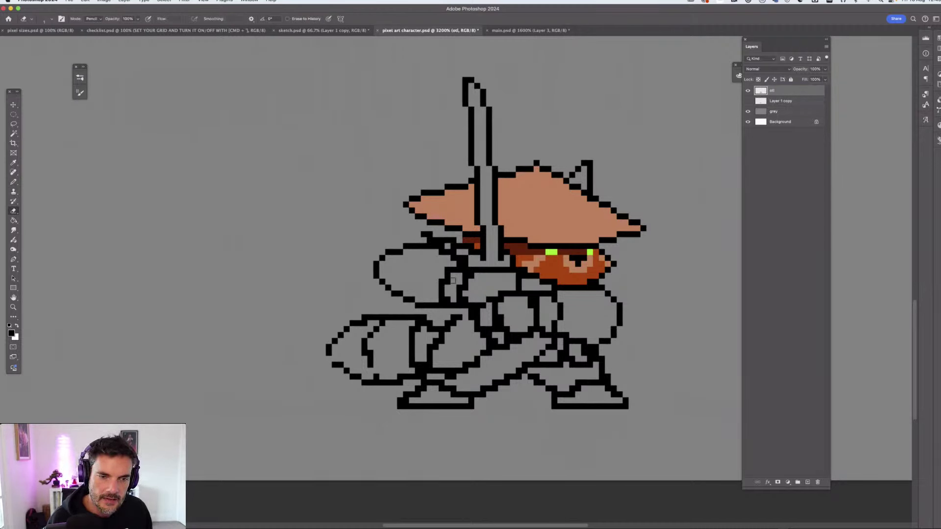
drag(448, 281, 447, 299)
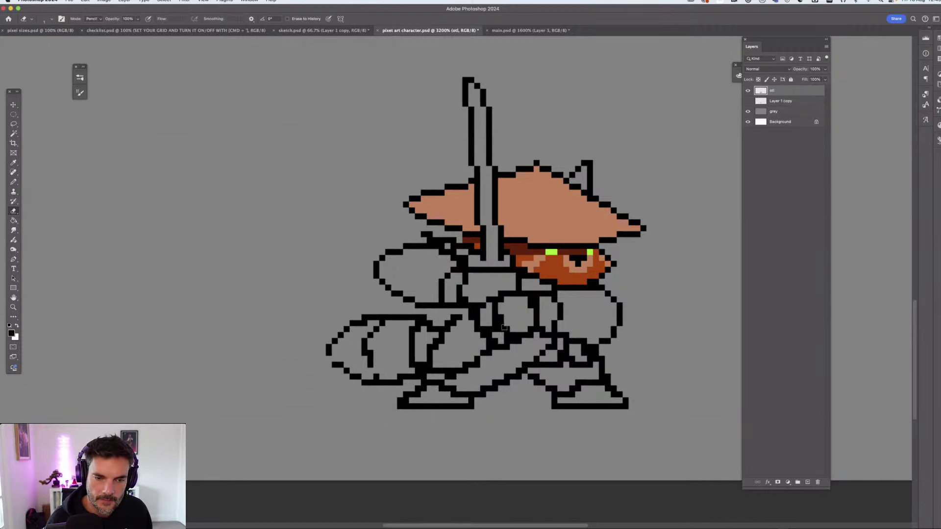
drag(502, 301, 500, 317)
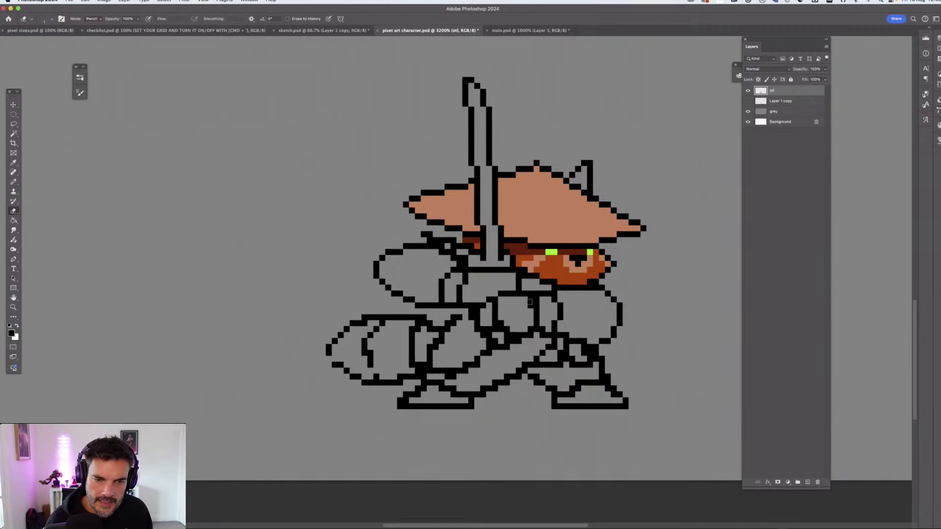
click(531, 296)
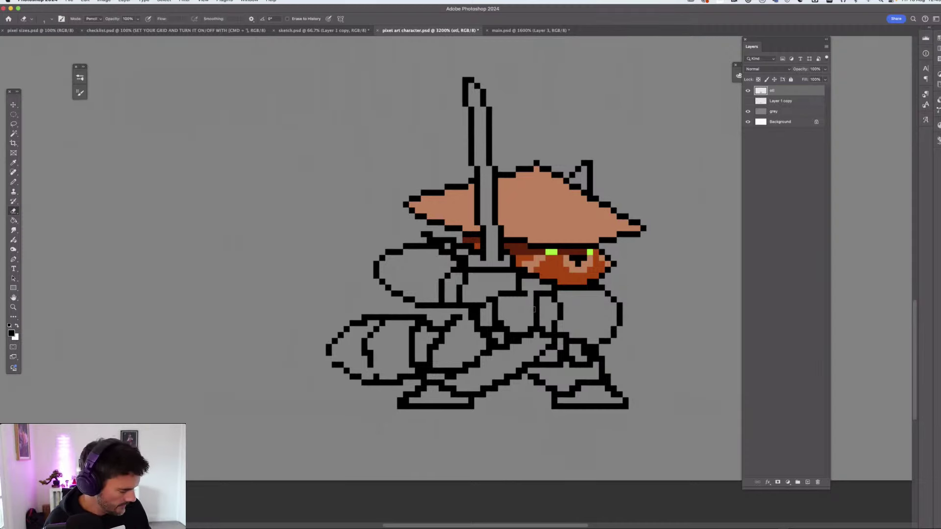
key(b)
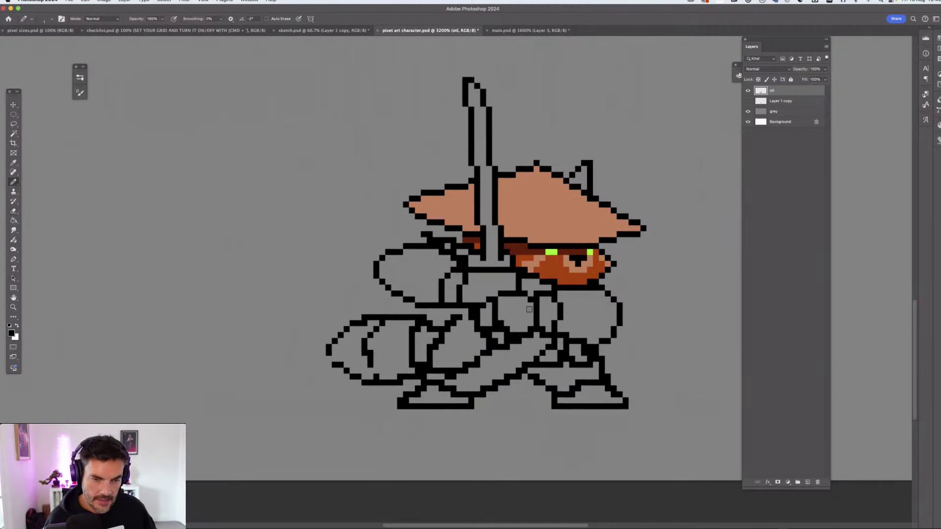
Draw black pixel rows that close off the base of the sword blade beside the face
key(super+minus)
key(super+minus)
key(super+minus)
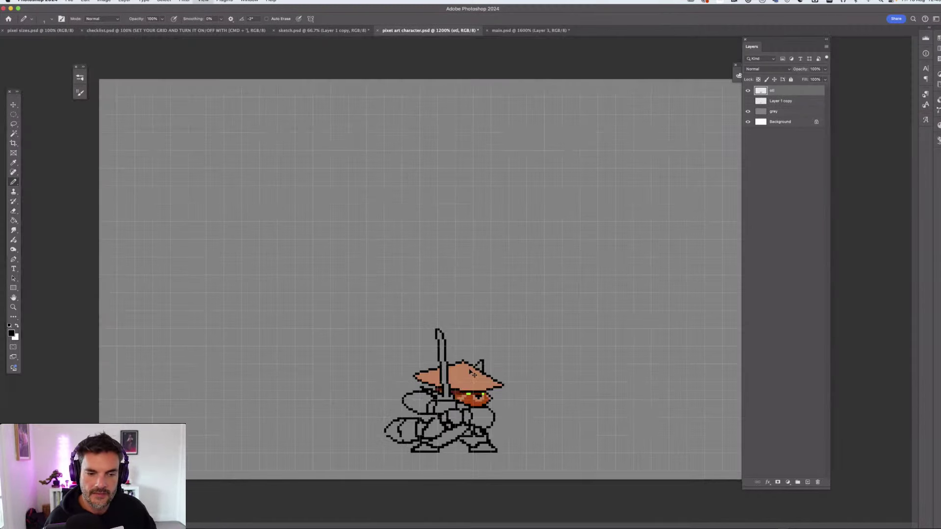
key(super+plus)
key(super+plus)
key(super+plus)
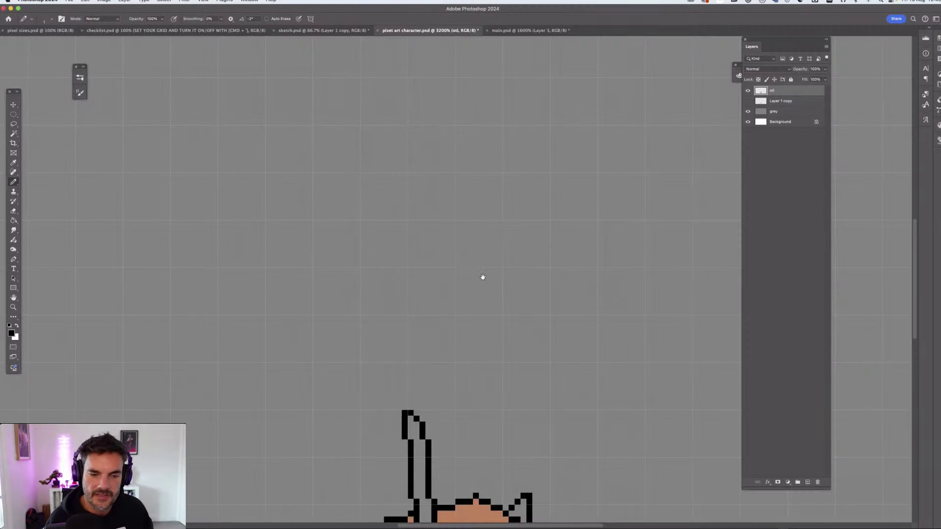
scroll(483, 277, down, 10)
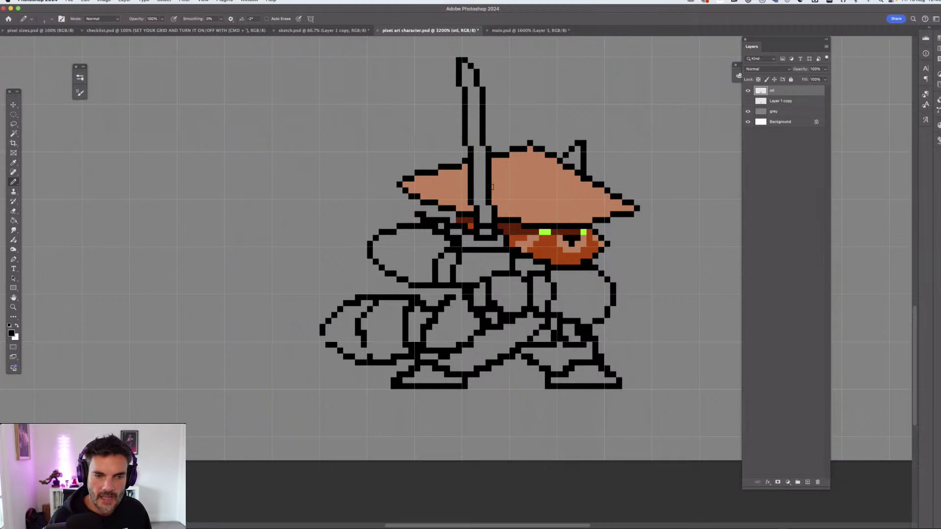
Clean up the outline of the rounded leg beside the tail and redraw its right edge in black pixels
drag(516, 290, 562, 280)
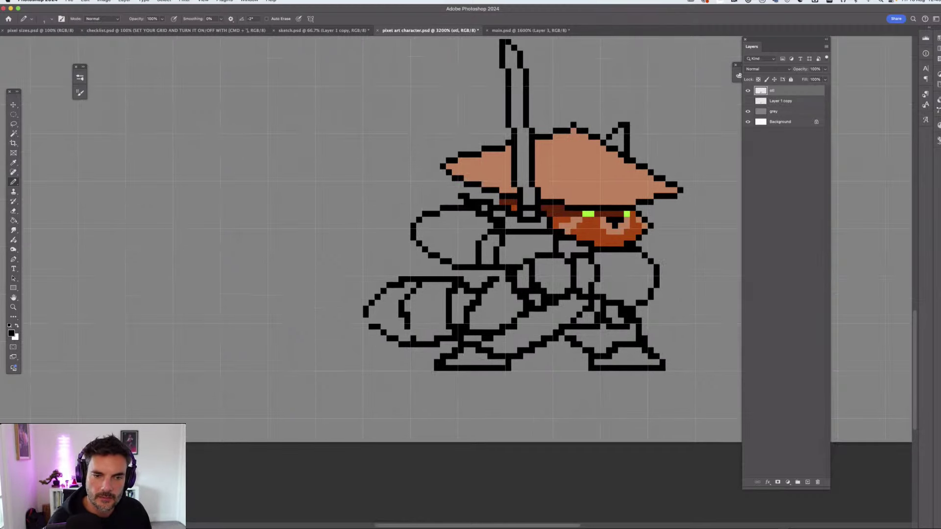
scroll(503, 245, up, 2)
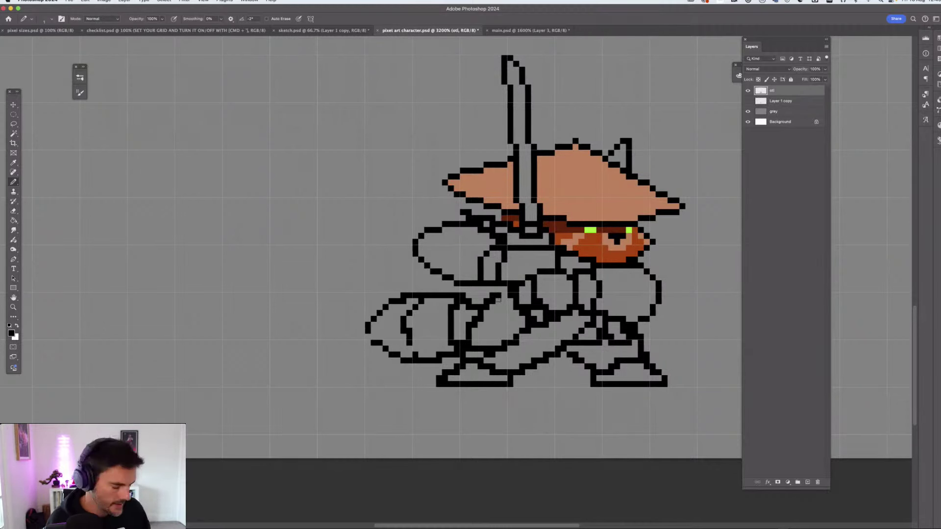
key(e)
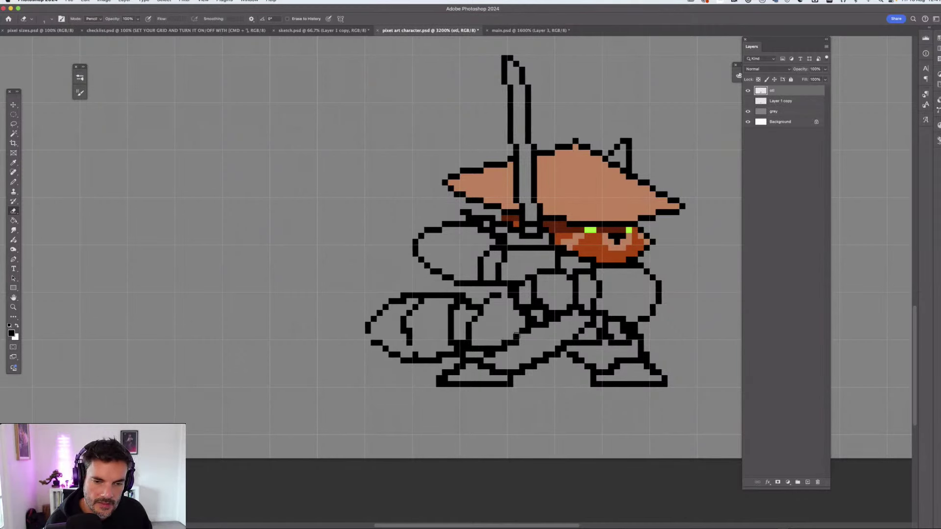
key(b)
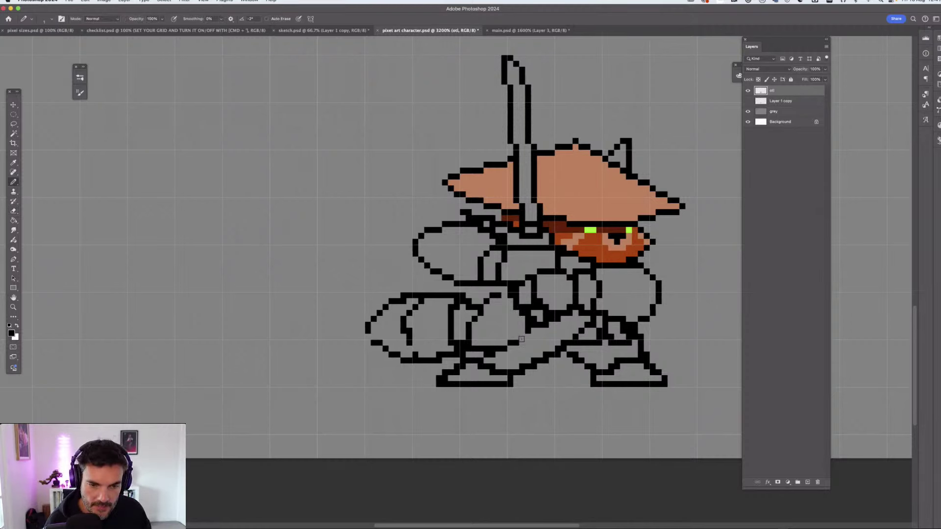
drag(528, 337, 522, 343)
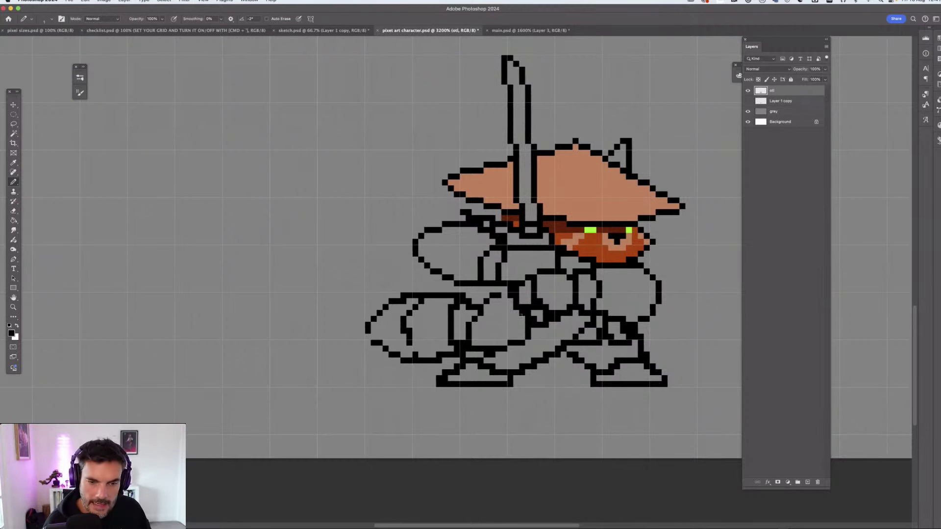
Erase the doubled black pixels around the central hand, thinning the line between hand and cuff
key(e)
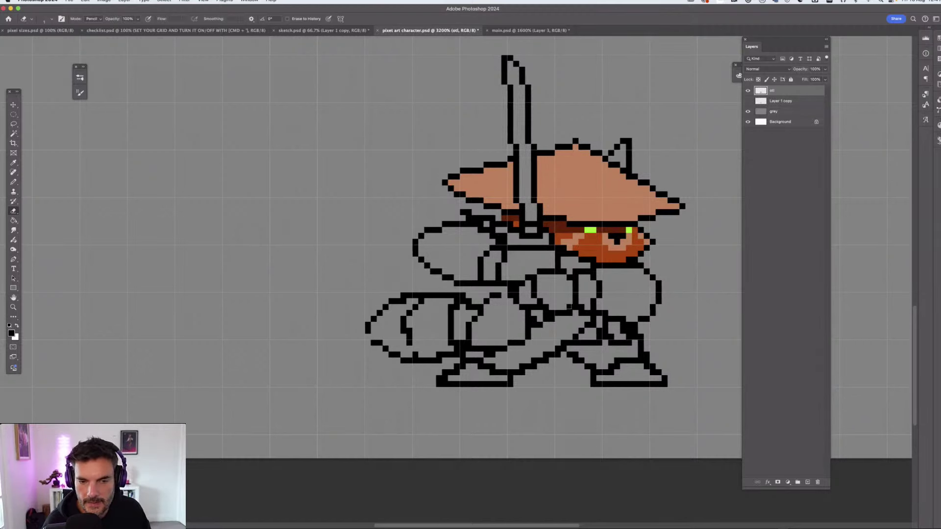
click(570, 306)
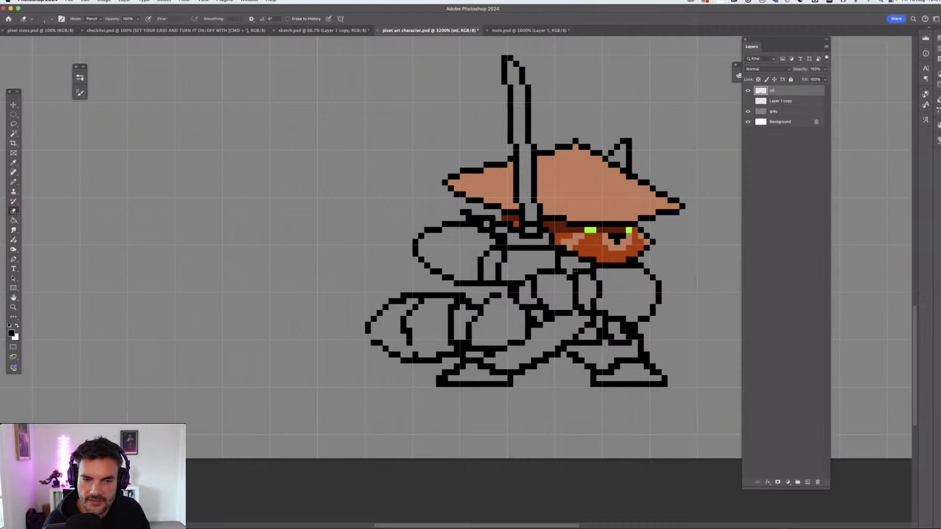
click(576, 272)
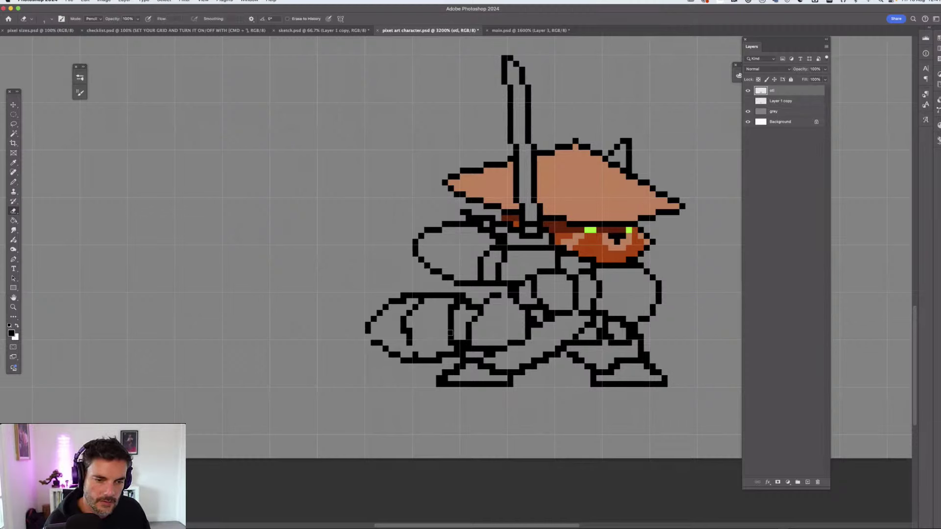
Erase the tail's two inner band lines and redraw them as smooth single-pixel black curves
key(b)
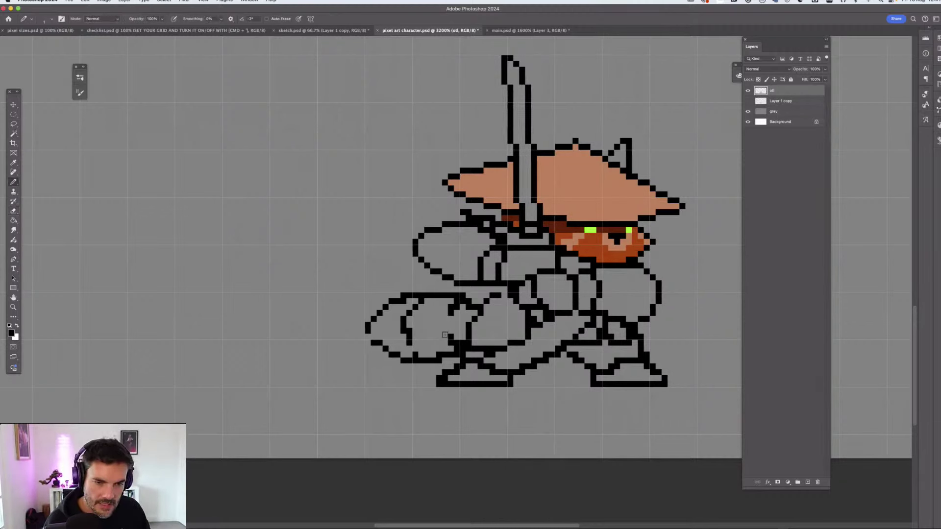
drag(445, 343, 446, 317)
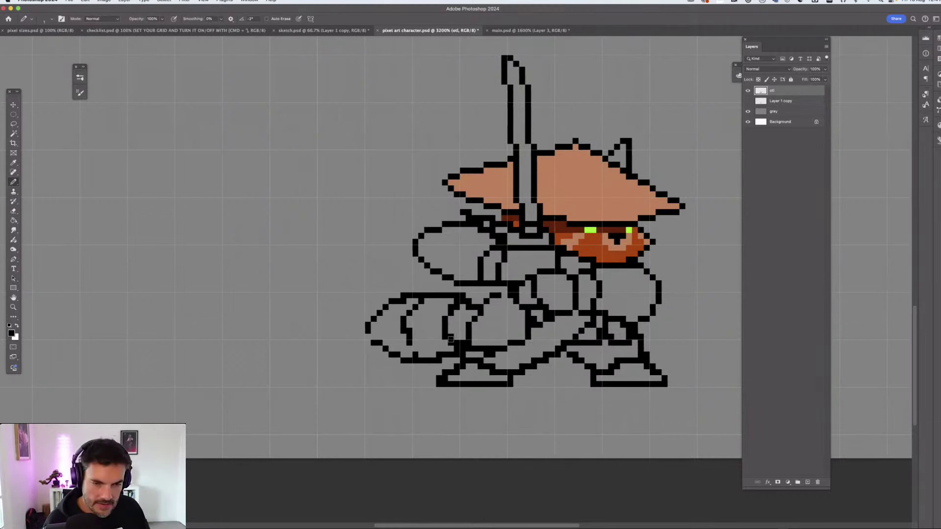
key(e)
key(b)
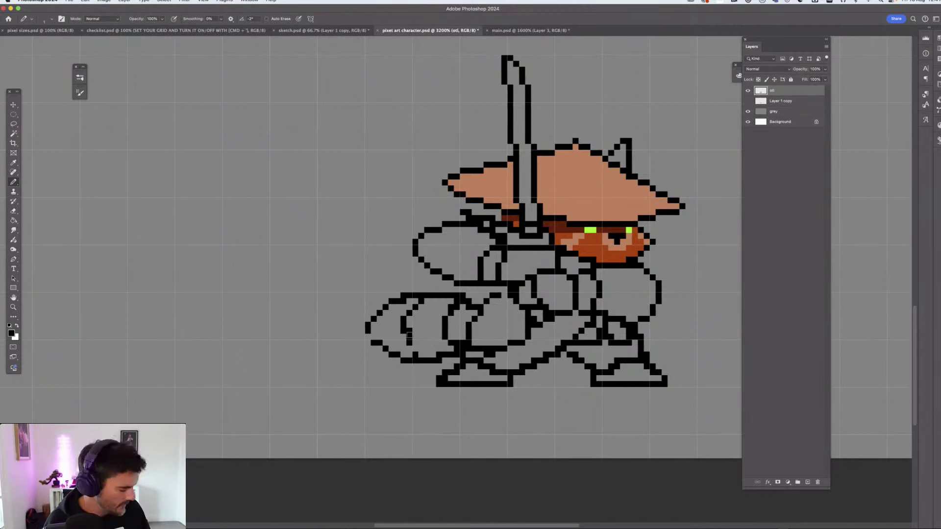
key(e)
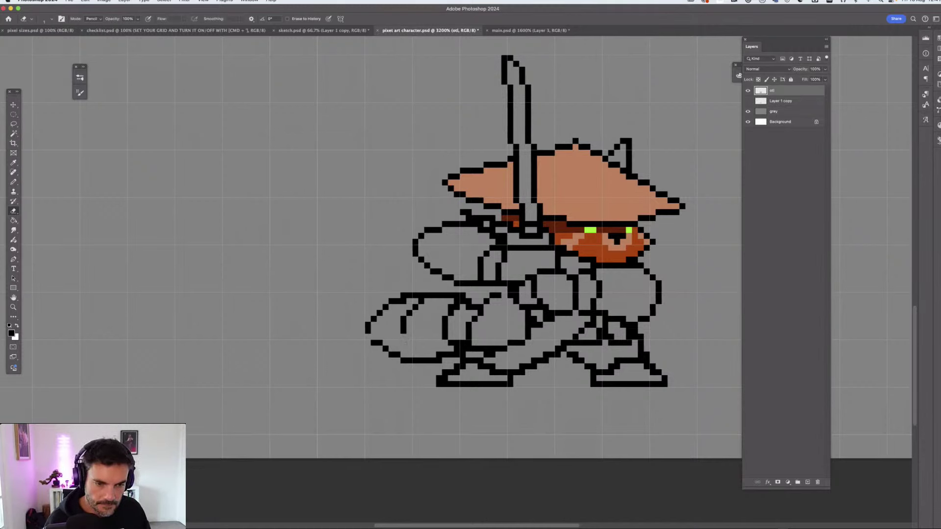
key(b)
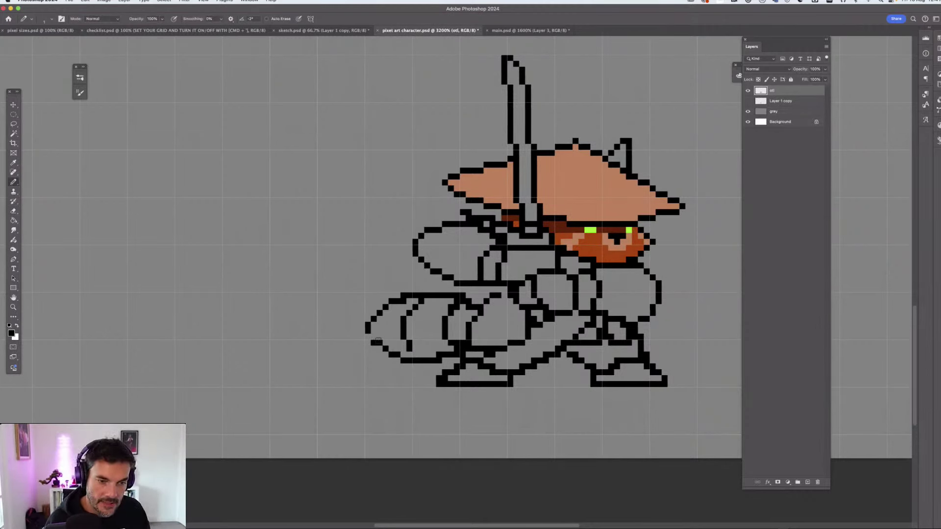
Extend the tail's tip outward with black pixels and erase the doubled pixels on its inner side
click(369, 342)
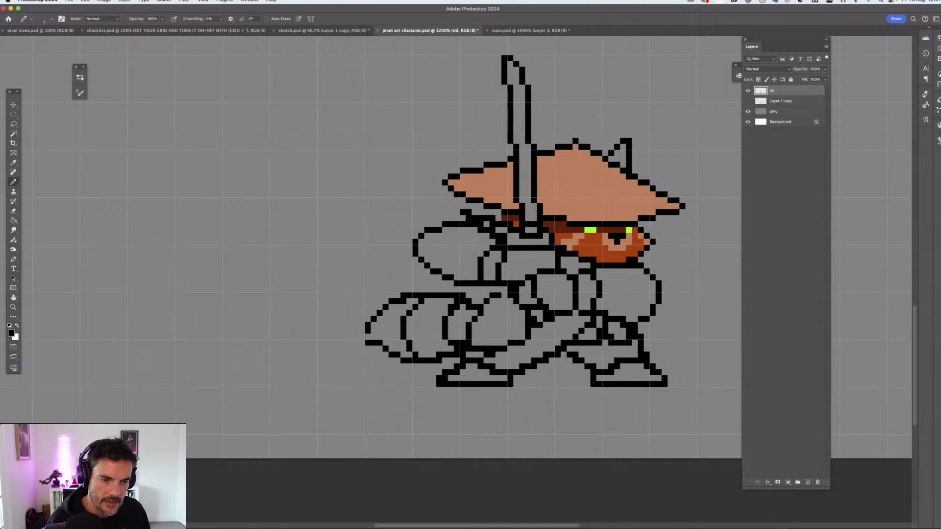
click(362, 331)
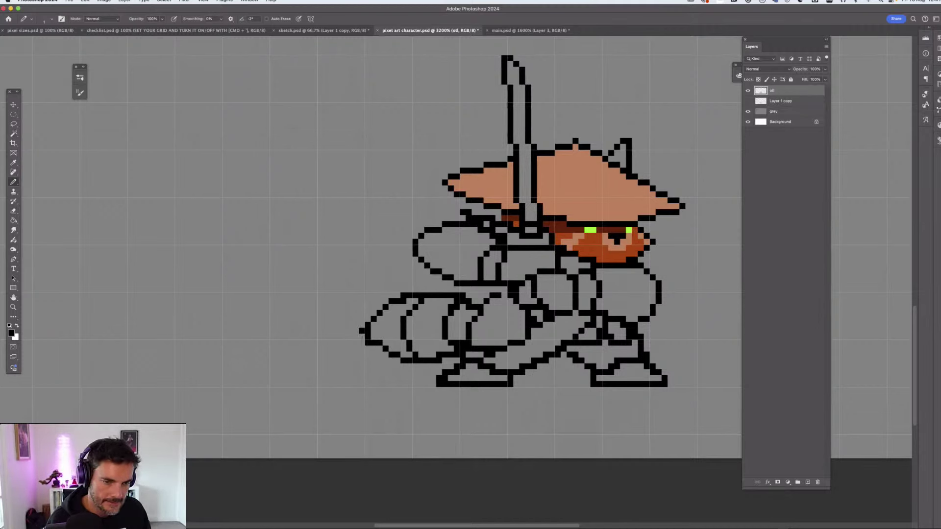
click(362, 337)
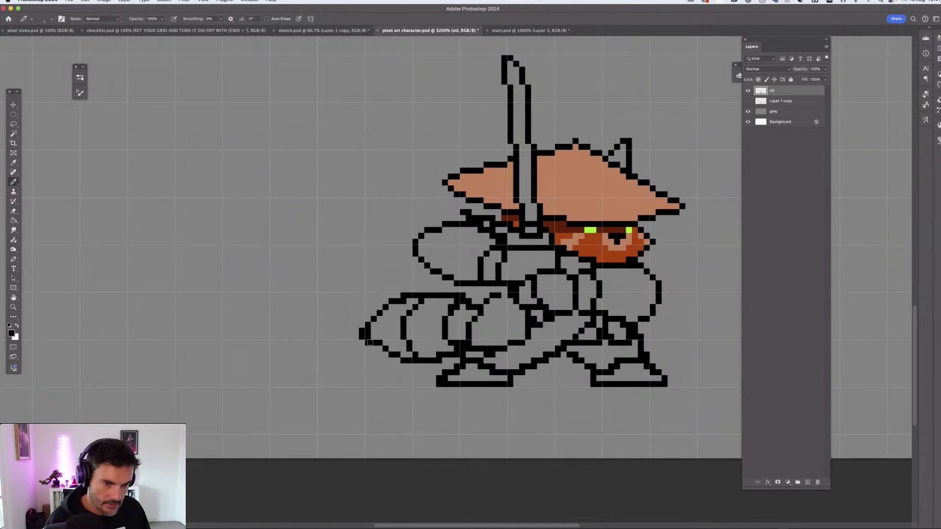
key(e)
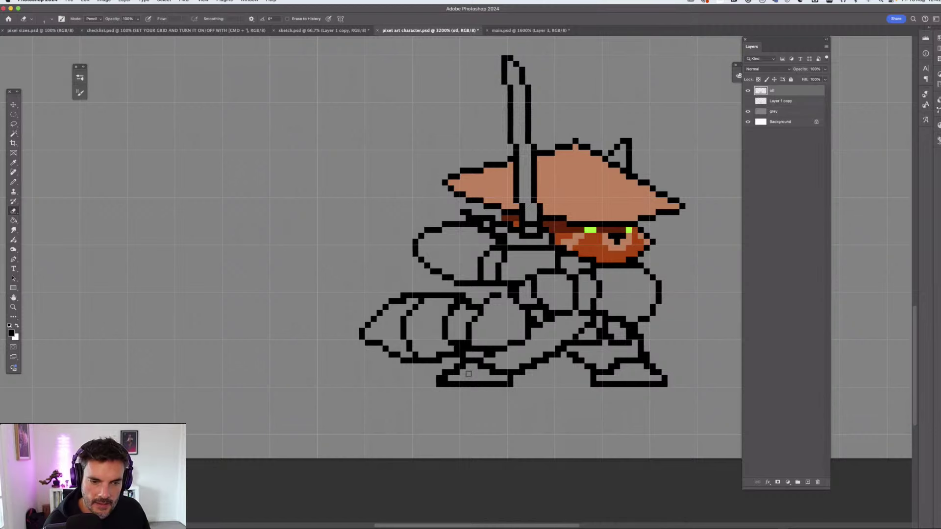
Erase the extra corner pixels at the toe of the foot below the tail and thin the other foot's front edge
click(439, 378)
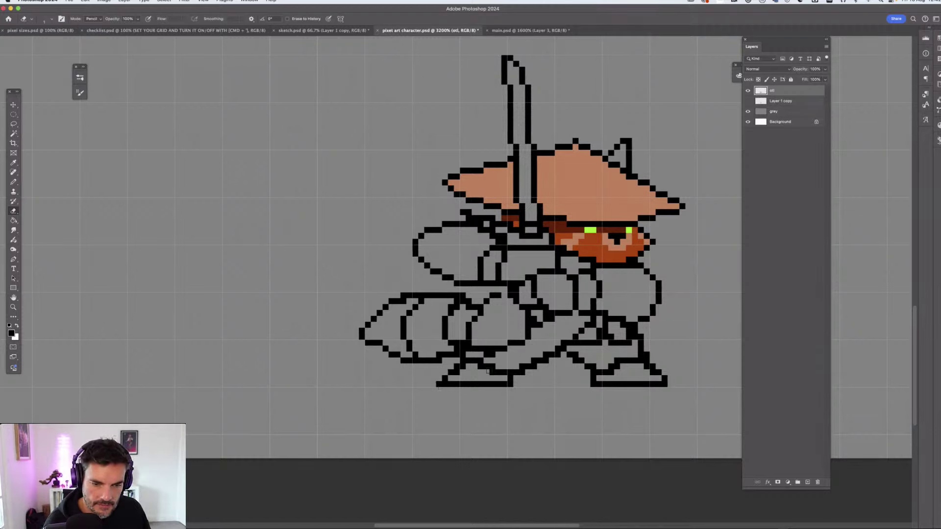
click(439, 384)
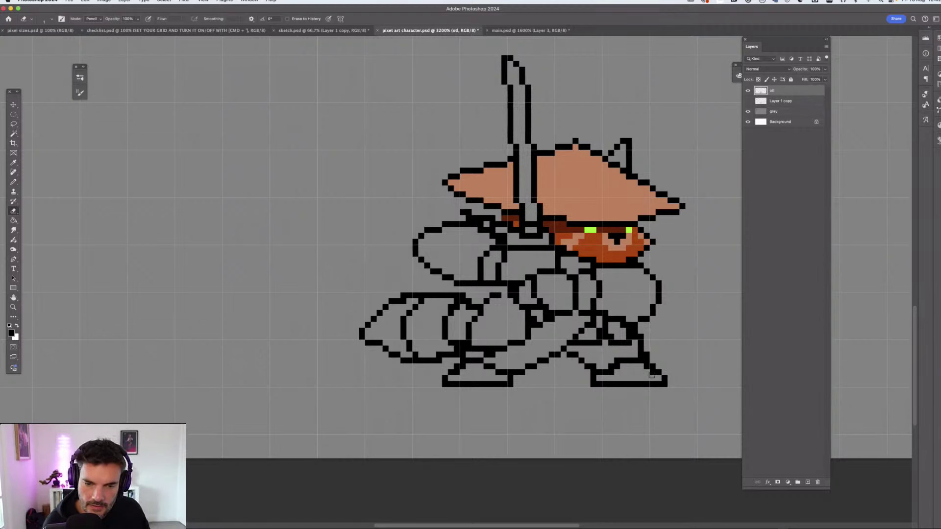
click(650, 369)
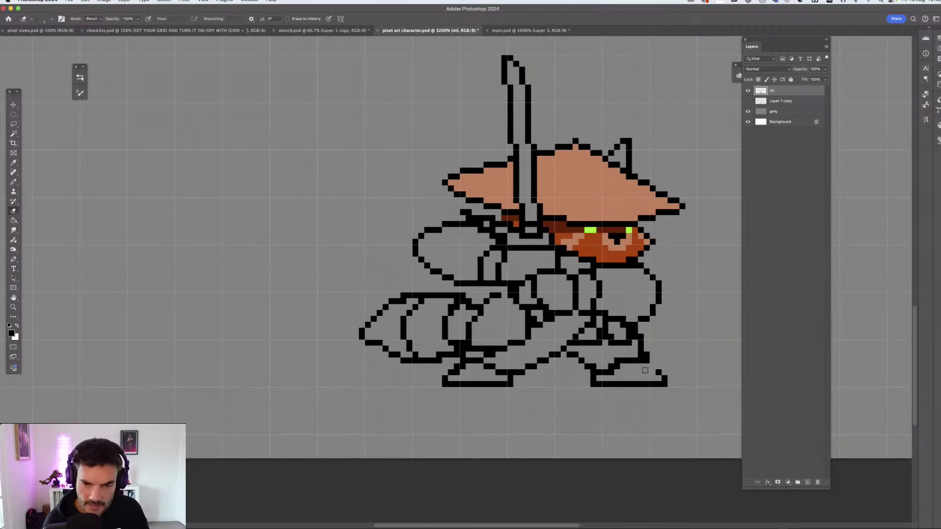
key(super+z)
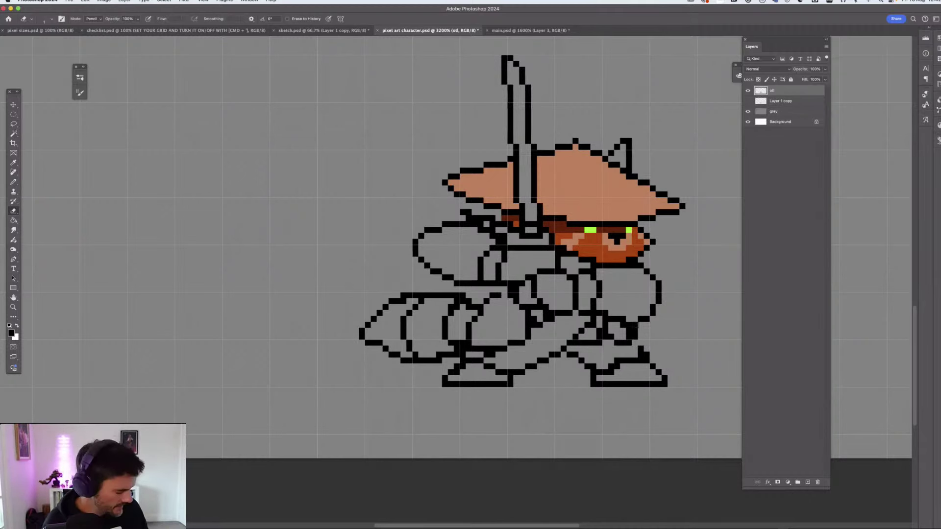
Erase the bent leg's outer edge below the knot, redraw it as a single-pixel black line, and trim the doubled pixels above its foot
click(634, 326)
key(b)
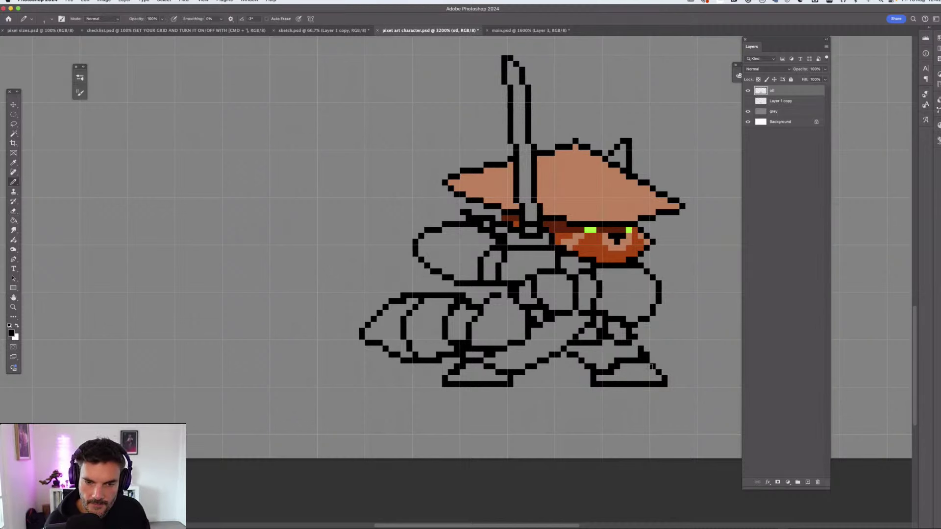
click(641, 349)
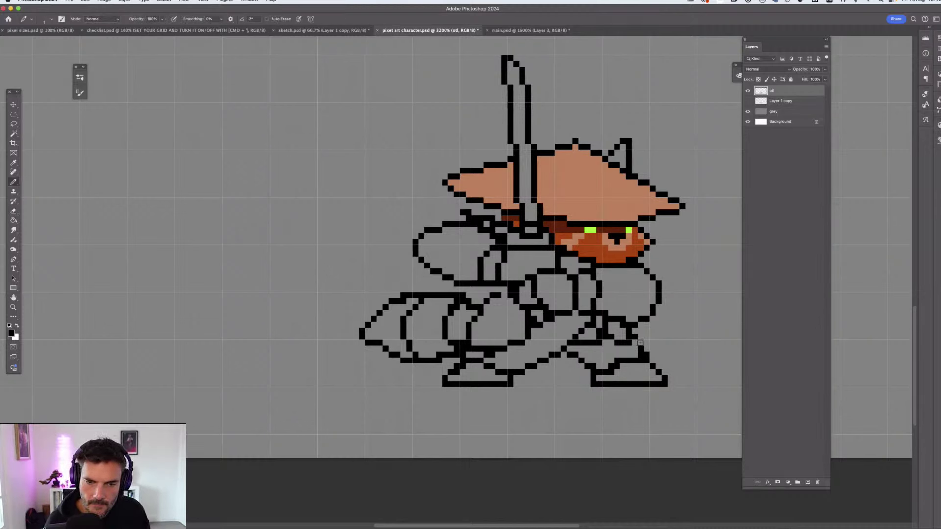
key(e)
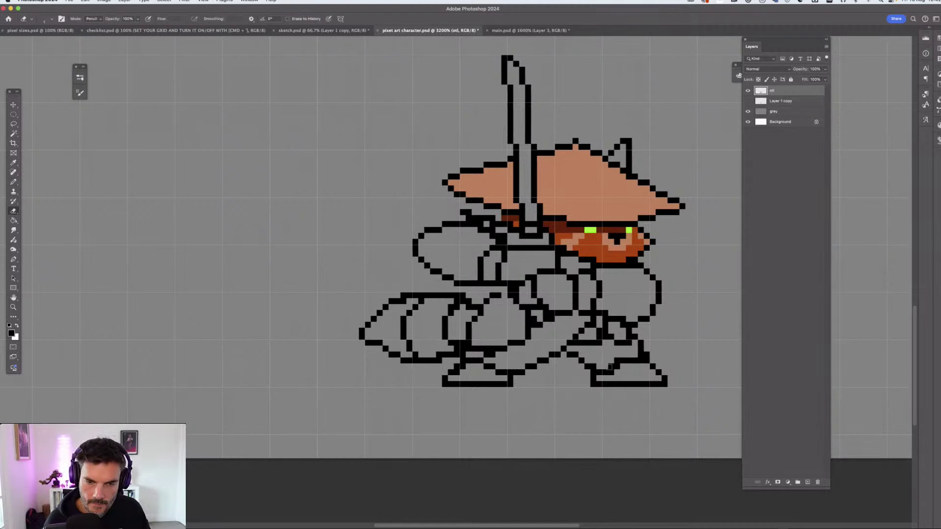
click(626, 359)
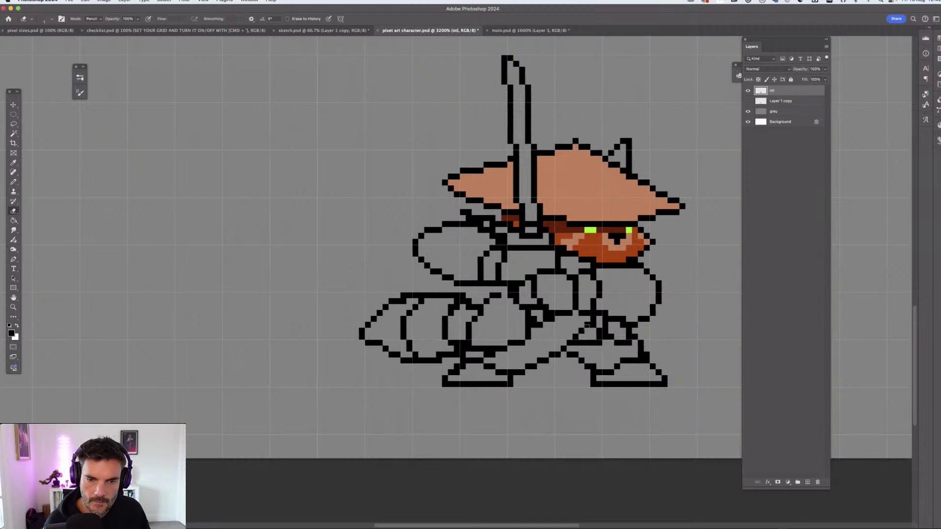
Erase the diagonal line beside the waist knot and redraw it as a short curved black outline
click(583, 329)
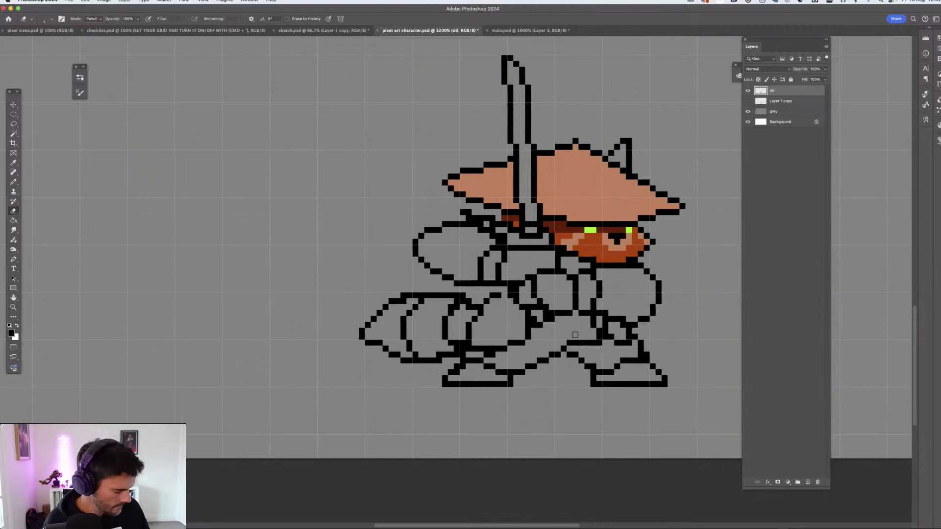
key(b)
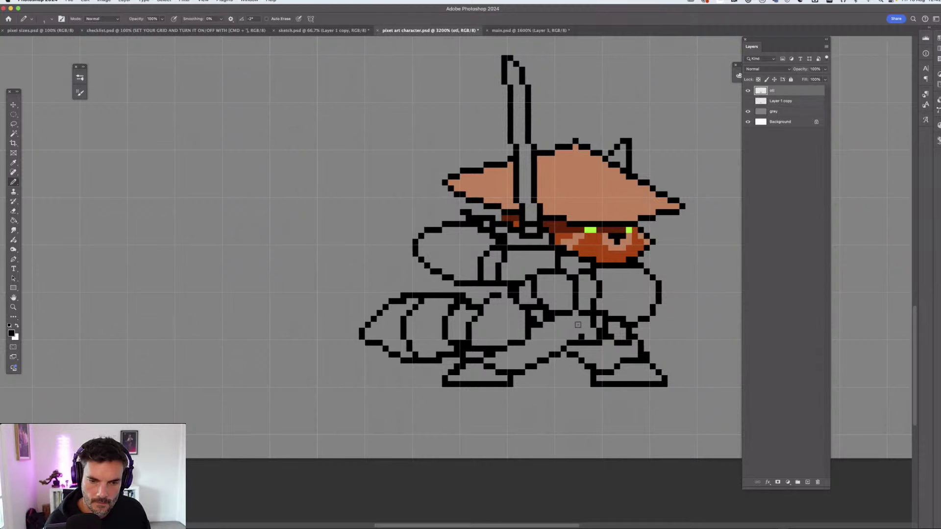
click(576, 330)
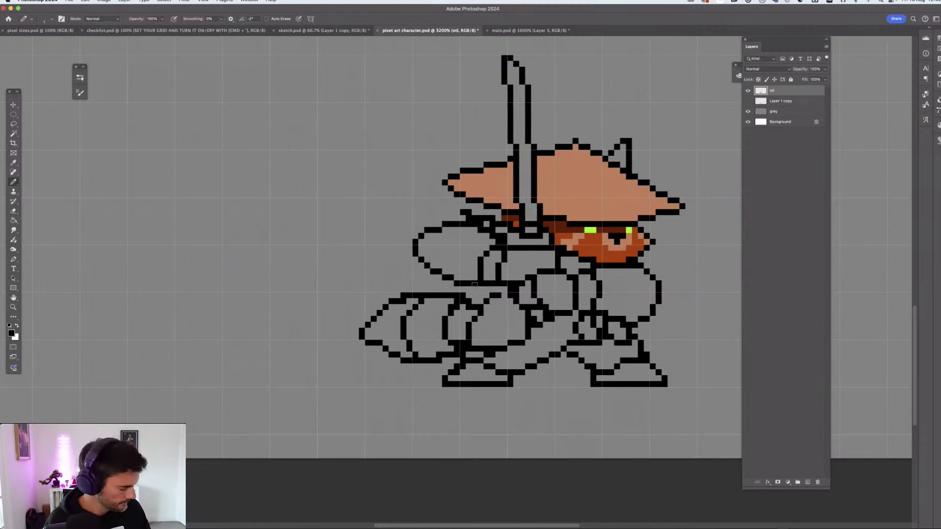
Erase the bottom edge of the large sleeve next to its cuff and redraw it with black pixels sloping down below the cuff
key(e)
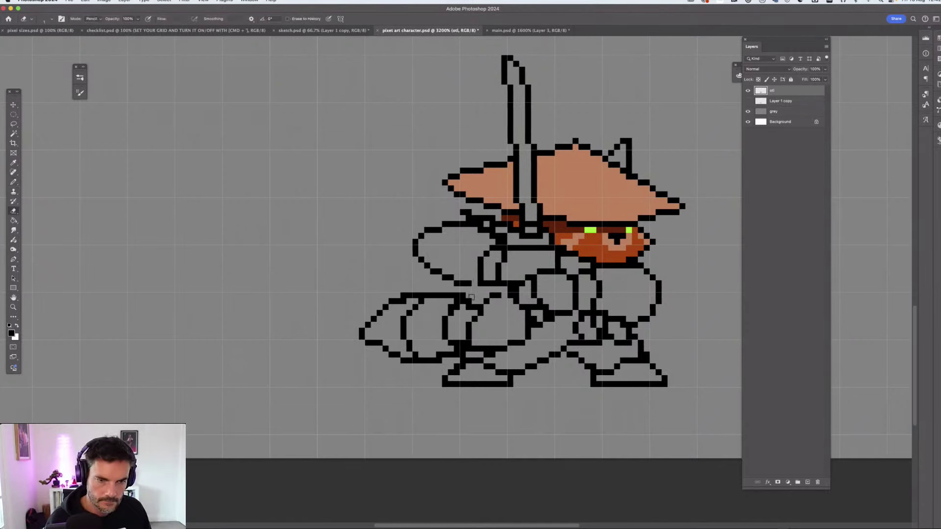
key(b)
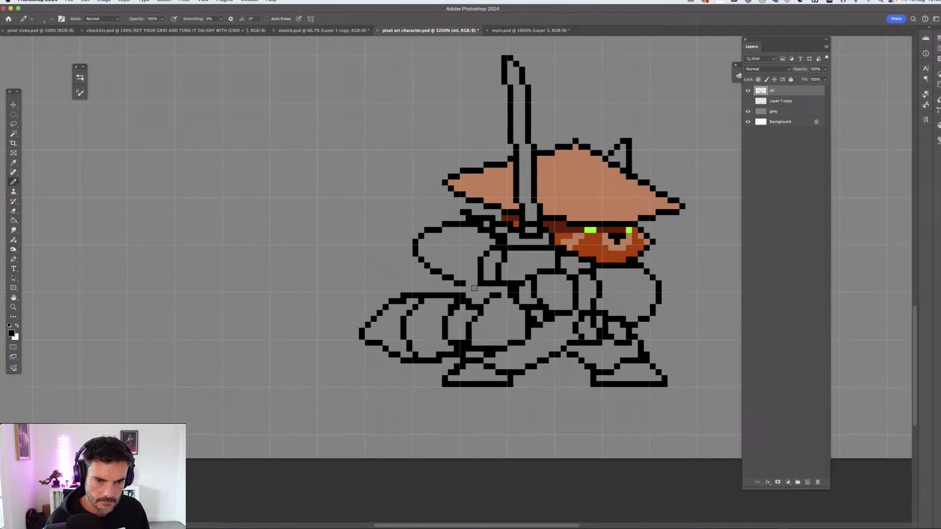
click(471, 290)
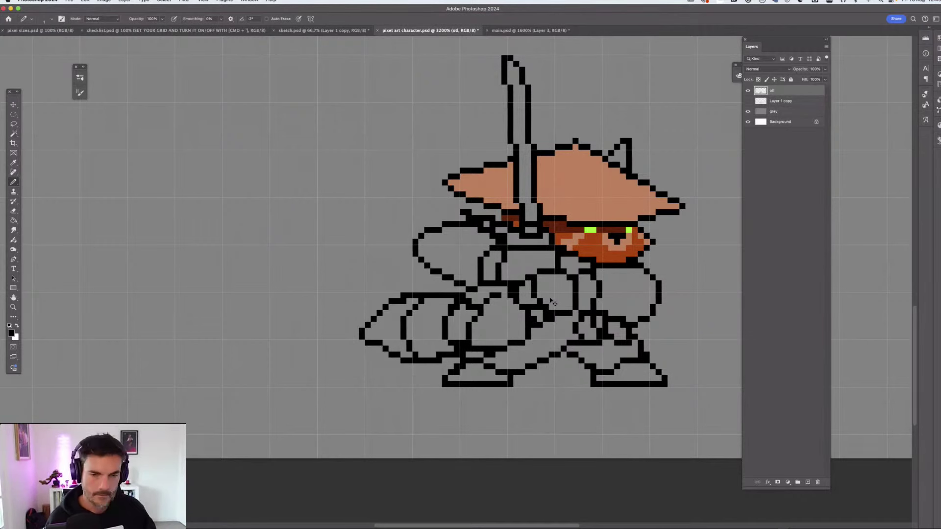
Save the cleaned-up outlines in pixel art character.psd
key(super+minus)
key(super+minus)
key(super+minus)
key(super+minus)
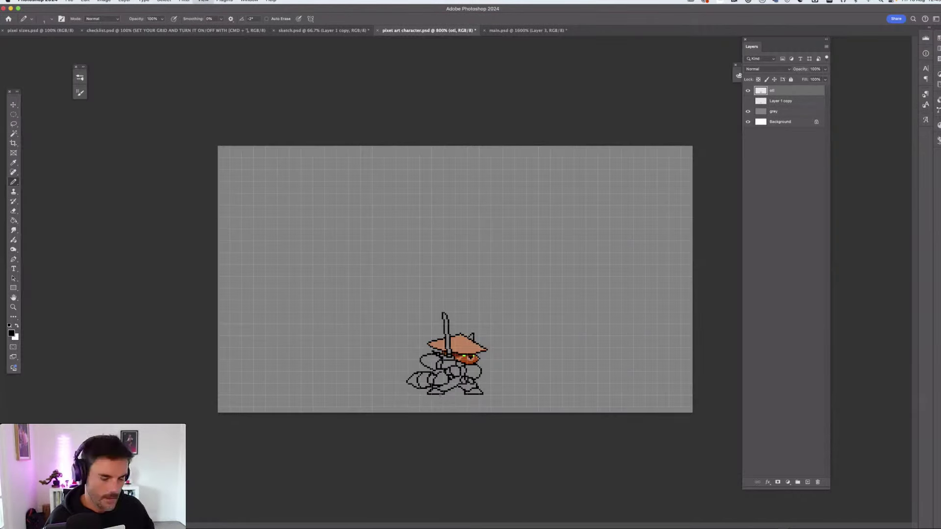
key(super+equal)
key(super+s)
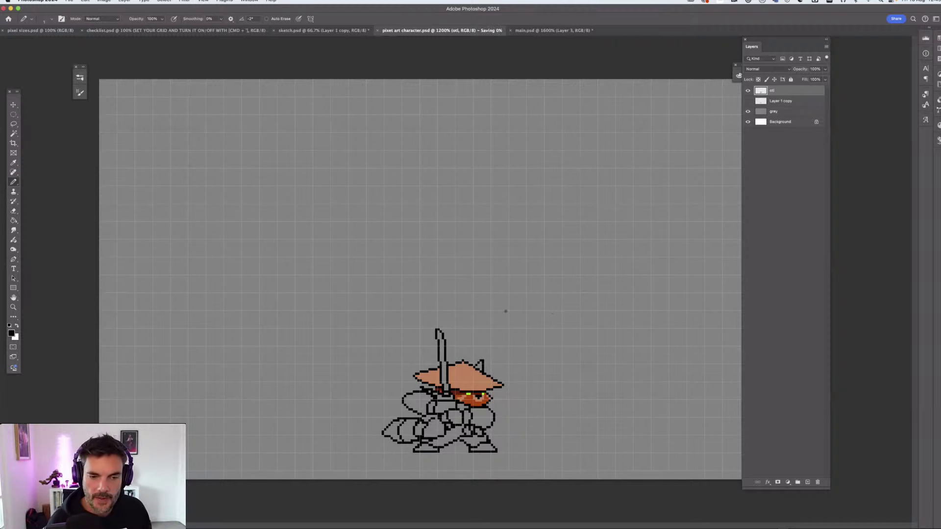